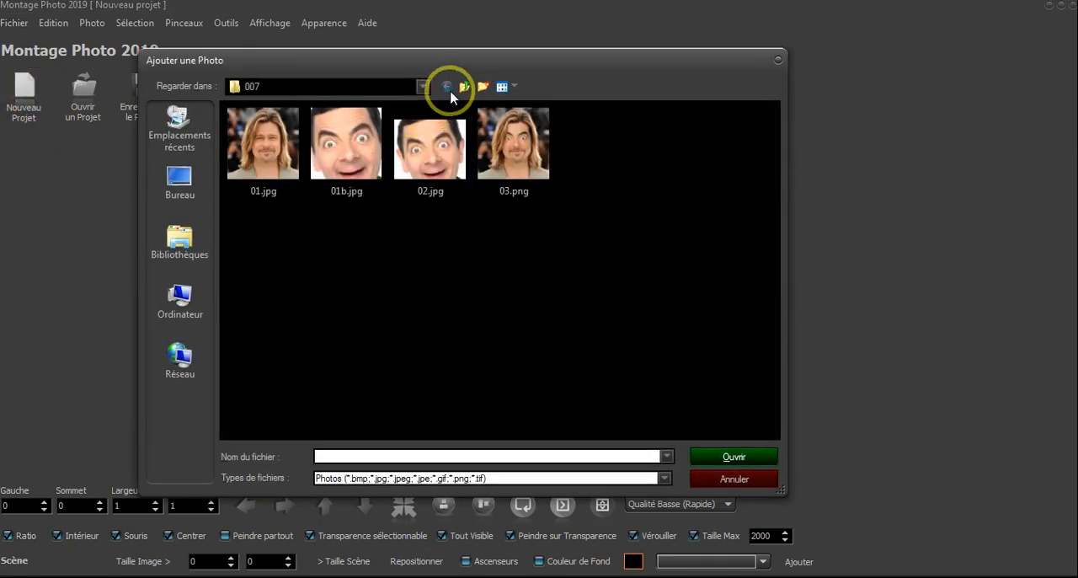
# Add the first portrait photo from the 008 folder in Mes images to the project
pyautogui.click(468, 88)
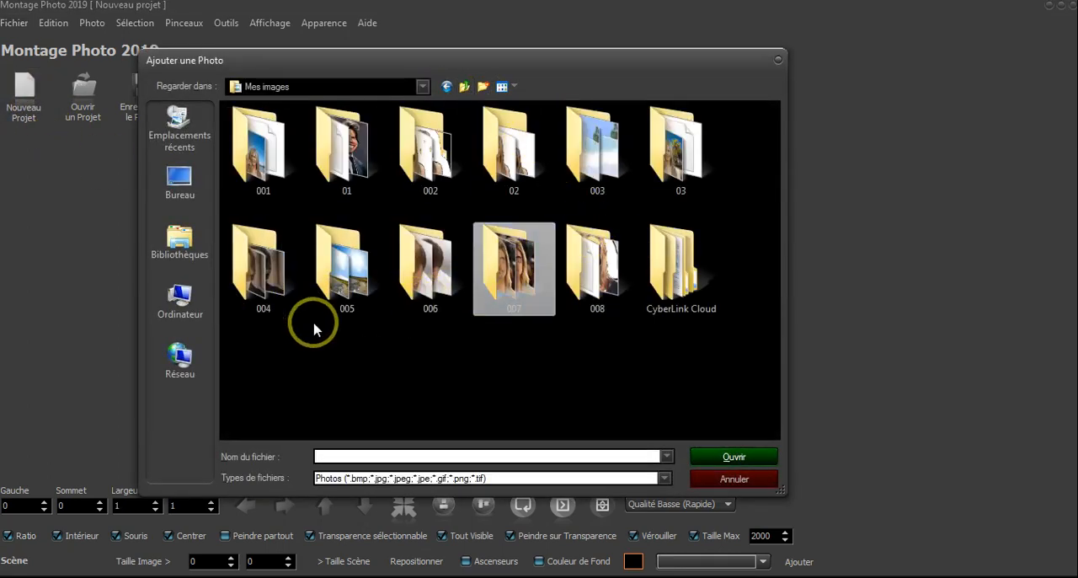
pyautogui.doubleClick(588, 280)
pyautogui.doubleClick(273, 168)
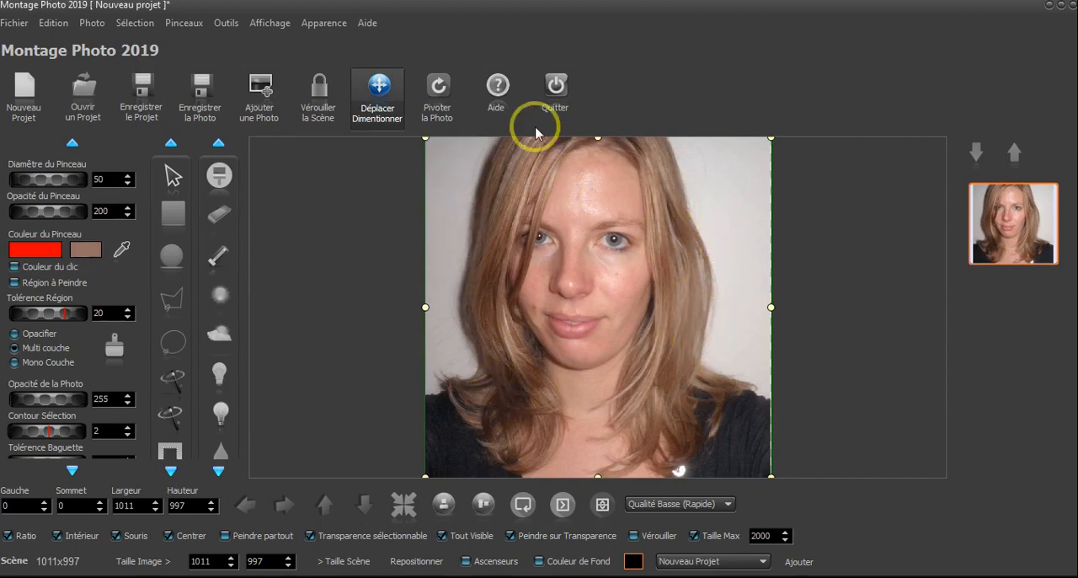
# With the Déformer tool at diameter 470, push the hair inward on both sides of the woman's face
pyautogui.click(227, 23)
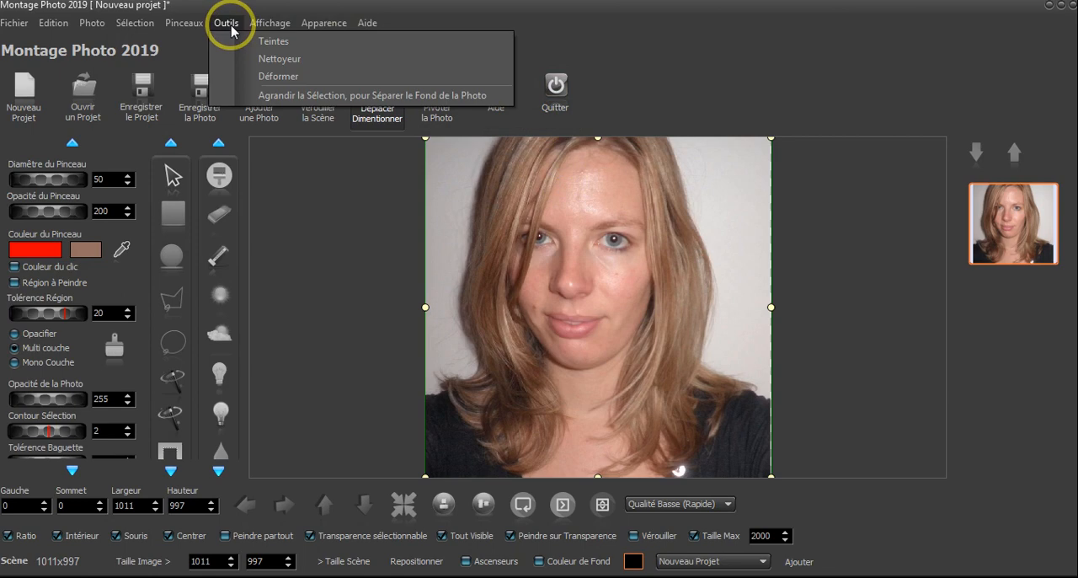
pyautogui.click(307, 84)
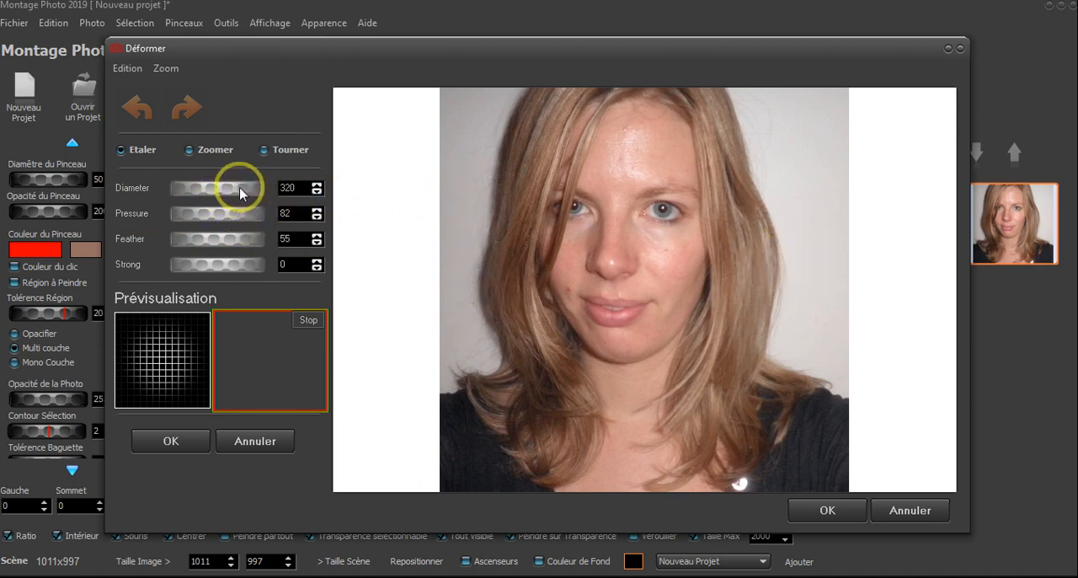
pyautogui.moveTo(240, 193); pyautogui.dragTo(254, 193)
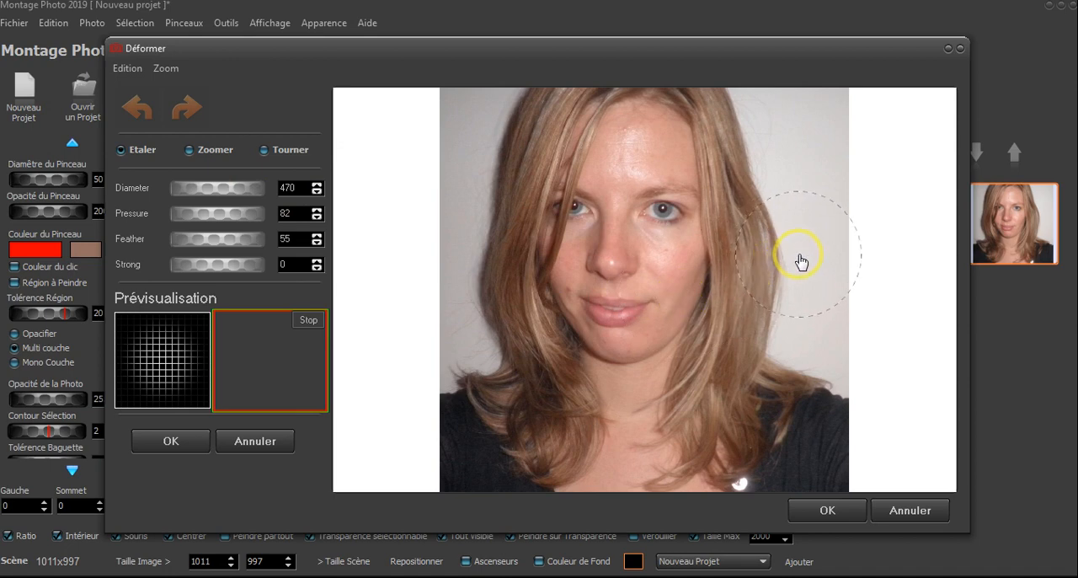
pyautogui.moveTo(803, 262); pyautogui.dragTo(778, 263)
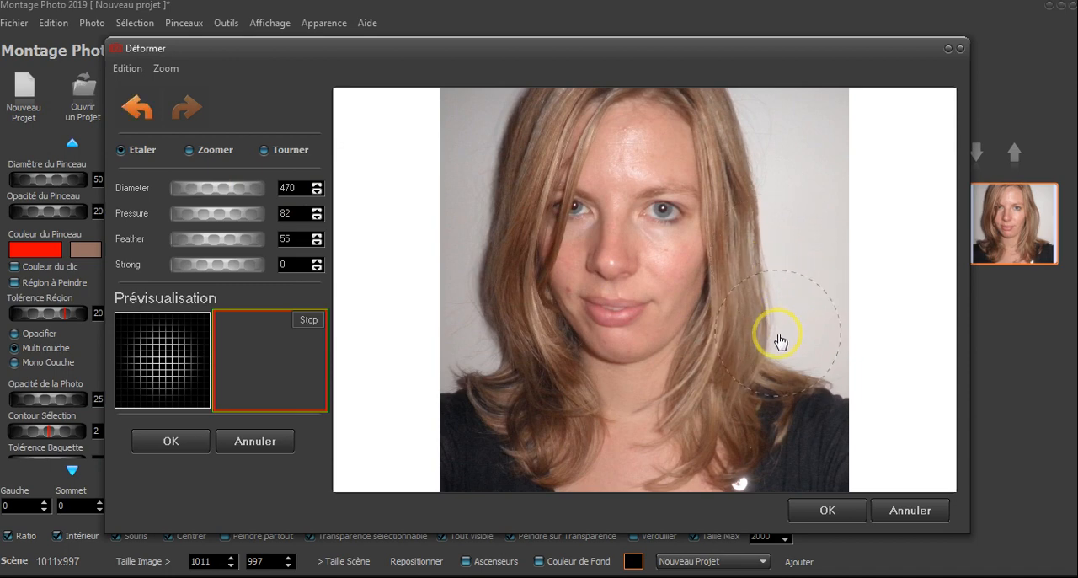
pyautogui.moveTo(775, 345); pyautogui.dragTo(767, 343)
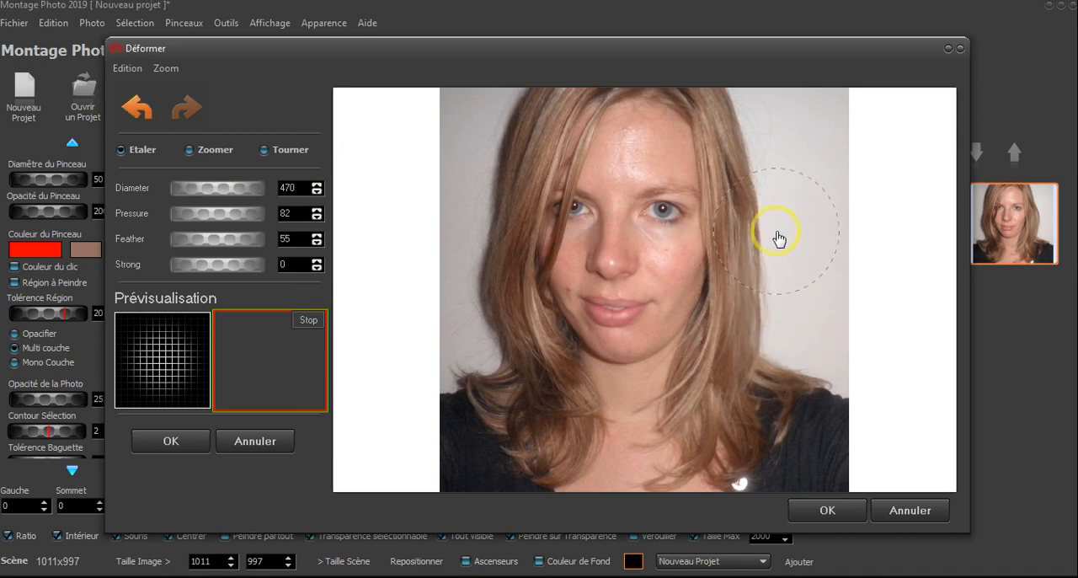
pyautogui.moveTo(772, 225); pyautogui.dragTo(769, 224)
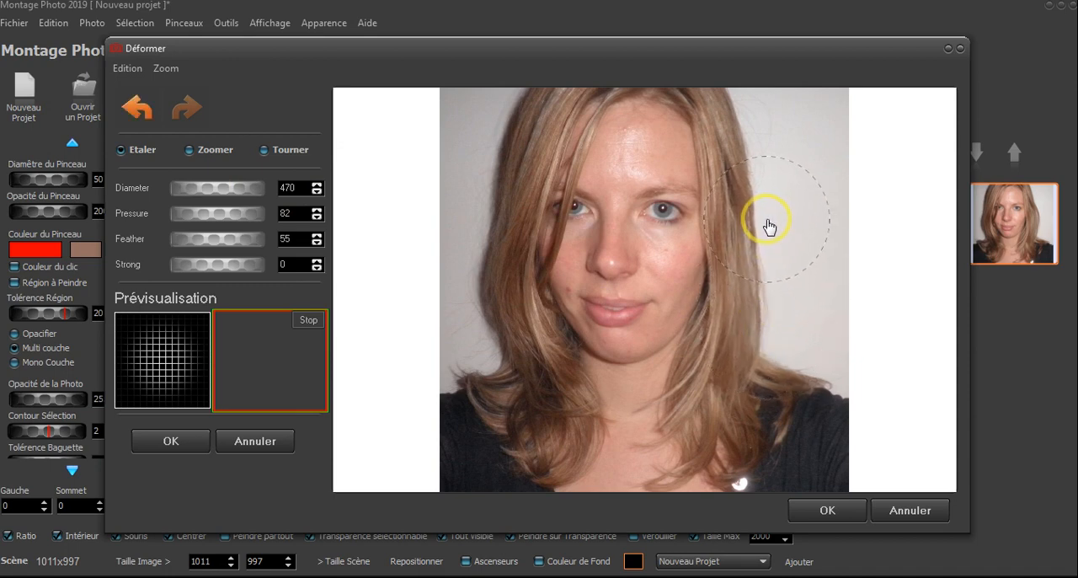
pyautogui.moveTo(776, 358); pyautogui.dragTo(761, 353)
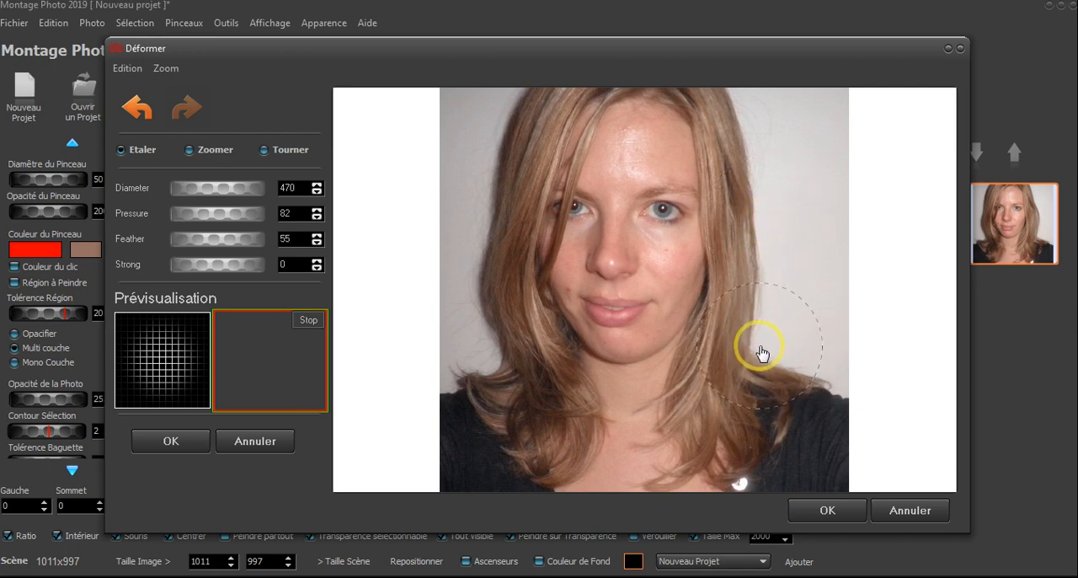
pyautogui.moveTo(768, 258); pyautogui.dragTo(763, 258)
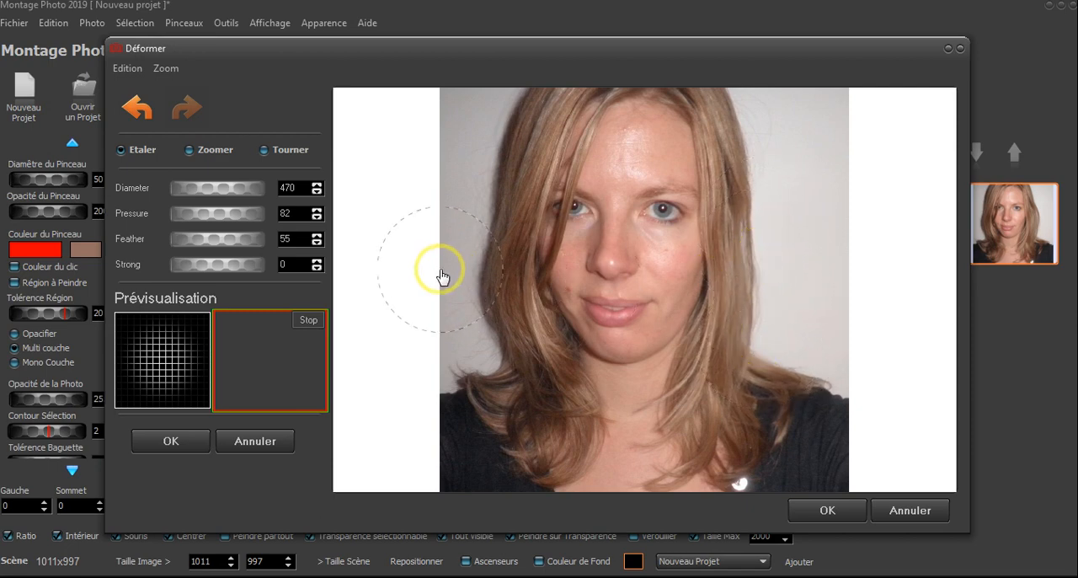
pyautogui.moveTo(448, 298)
pyautogui.mouseDown()
pyautogui.moveTo(472, 299)
pyautogui.moveTo(455, 295)
pyautogui.moveTo(469, 336)
pyautogui.moveTo(465, 217)
pyautogui.mouseUp()
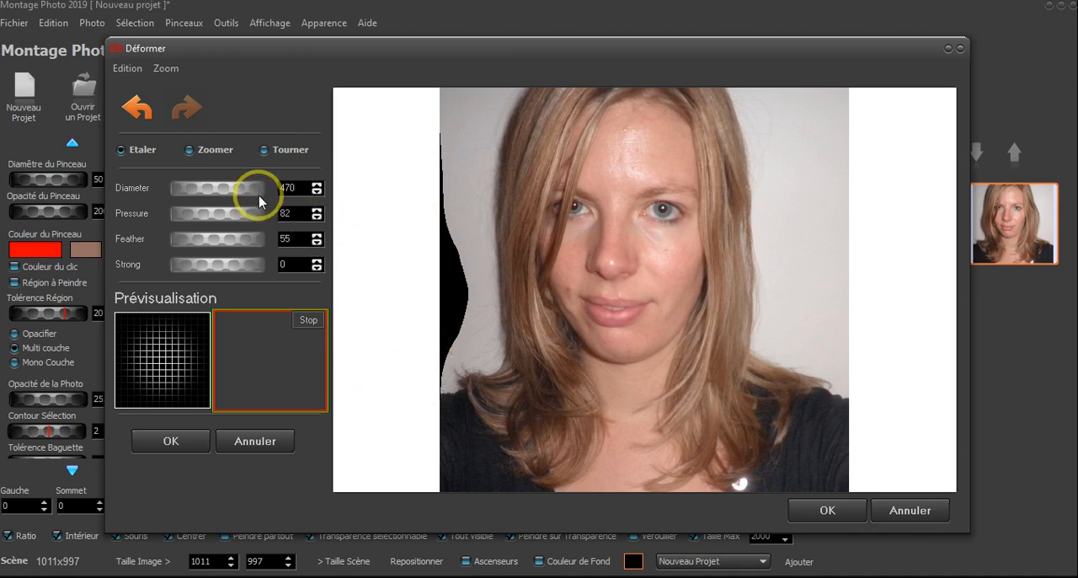
# Set the deformation diameter to 160, stretch the background over the black gap at the photo's left edge, and apply the deformation
pyautogui.moveTo(219, 182); pyautogui.dragTo(241, 193)
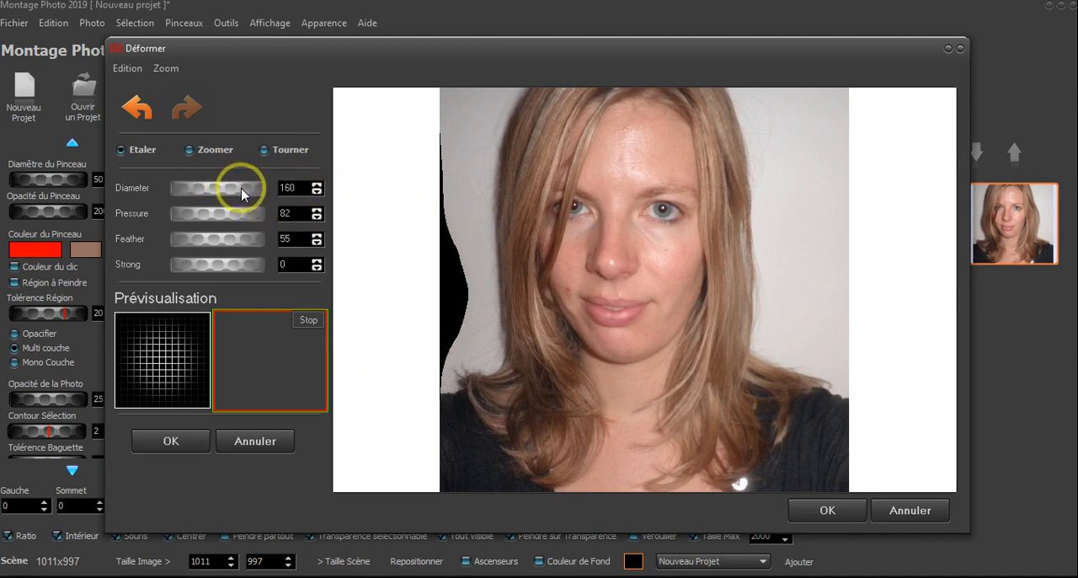
pyautogui.moveTo(467, 298)
pyautogui.mouseDown()
pyautogui.moveTo(396, 285)
pyautogui.moveTo(453, 335)
pyautogui.moveTo(407, 334)
pyautogui.mouseUp()
pyautogui.moveTo(448, 366)
pyautogui.mouseDown()
pyautogui.moveTo(407, 346)
pyautogui.moveTo(443, 353)
pyautogui.moveTo(453, 338)
pyautogui.moveTo(413, 336)
pyautogui.moveTo(470, 329)
pyautogui.moveTo(404, 312)
pyautogui.moveTo(464, 307)
pyautogui.moveTo(386, 299)
pyautogui.moveTo(457, 291)
pyautogui.moveTo(408, 272)
pyautogui.moveTo(446, 284)
pyautogui.moveTo(419, 217)
pyautogui.mouseUp()
pyautogui.moveTo(459, 280); pyautogui.dragTo(427, 209)
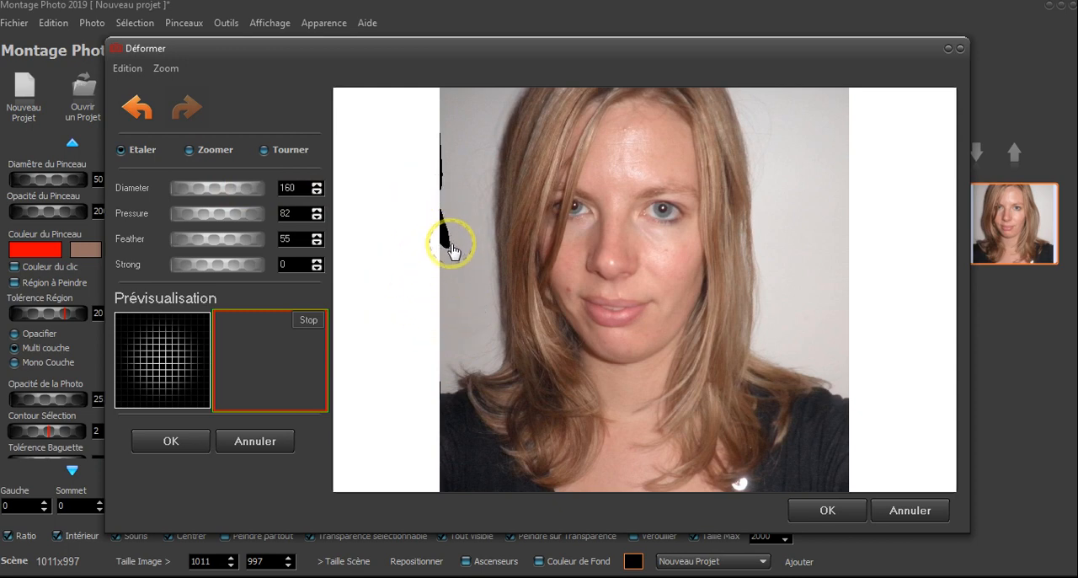
pyautogui.moveTo(453, 250)
pyautogui.mouseDown()
pyautogui.moveTo(425, 195)
pyautogui.moveTo(447, 216)
pyautogui.moveTo(444, 194)
pyautogui.moveTo(397, 173)
pyautogui.mouseUp()
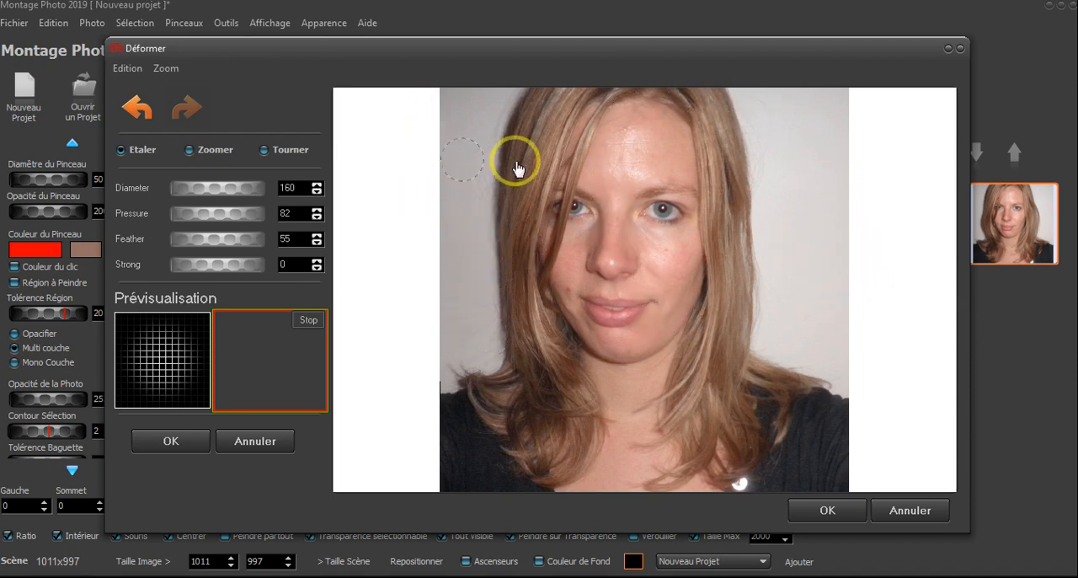
pyautogui.click(171, 441)
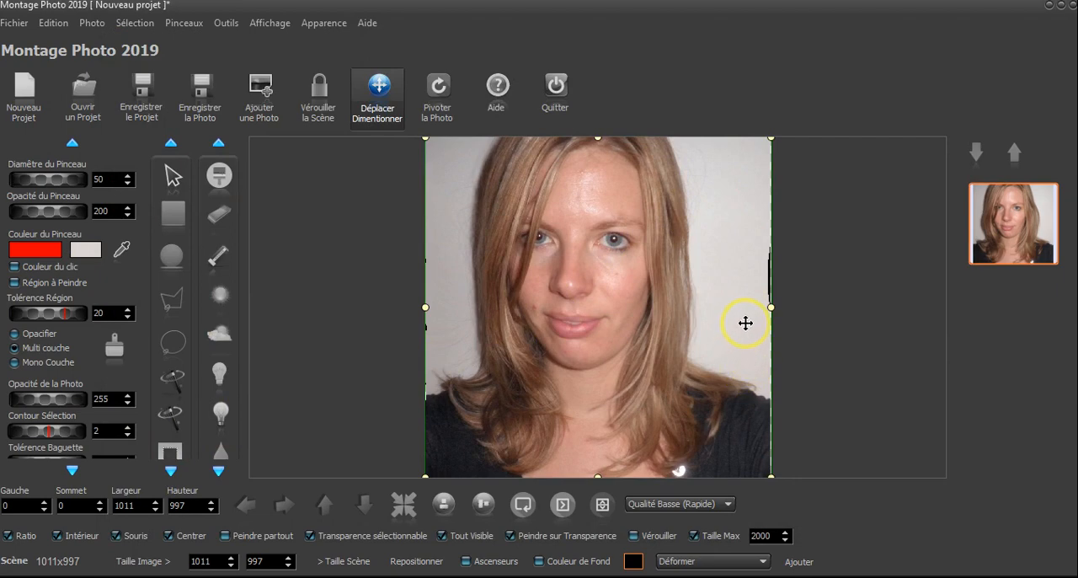
# Set up the paint brush with opacity 127, Couleur du clic enabled and diameter 74
pyautogui.scroll(5, 734, 261)
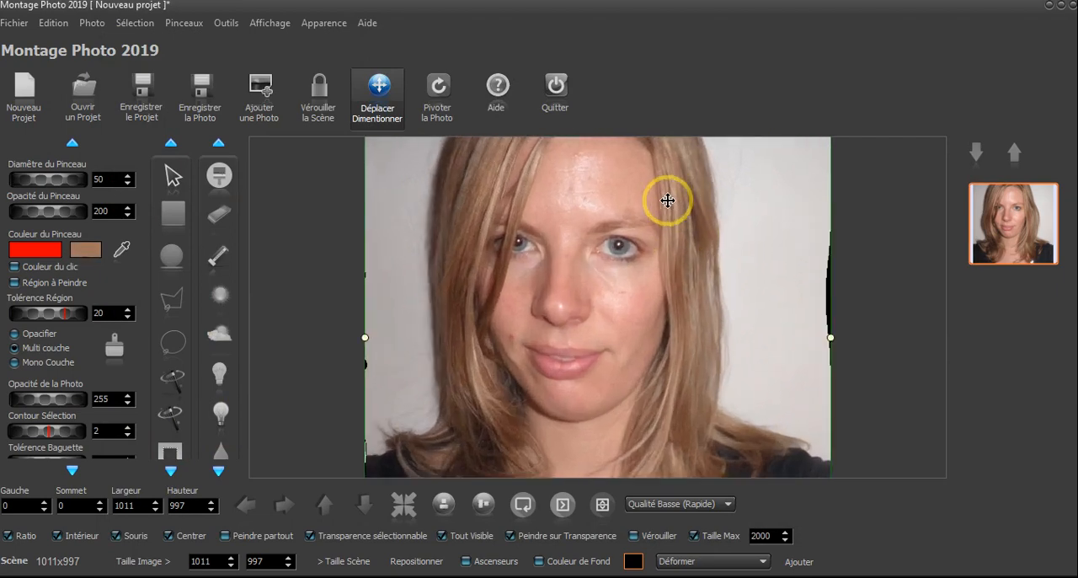
pyautogui.scroll(5, 603, 214)
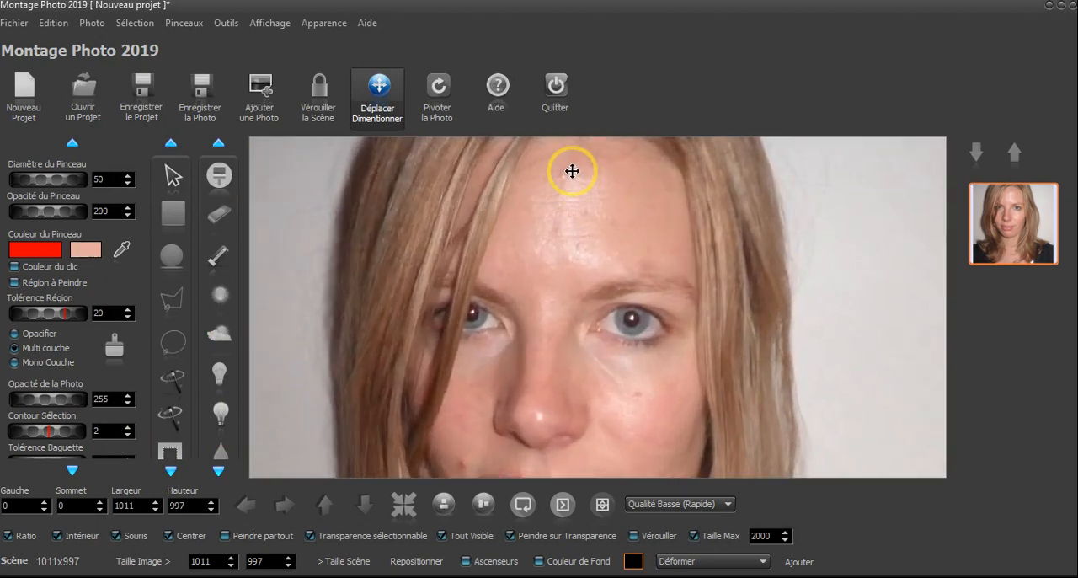
pyautogui.scroll(-4, 634, 185)
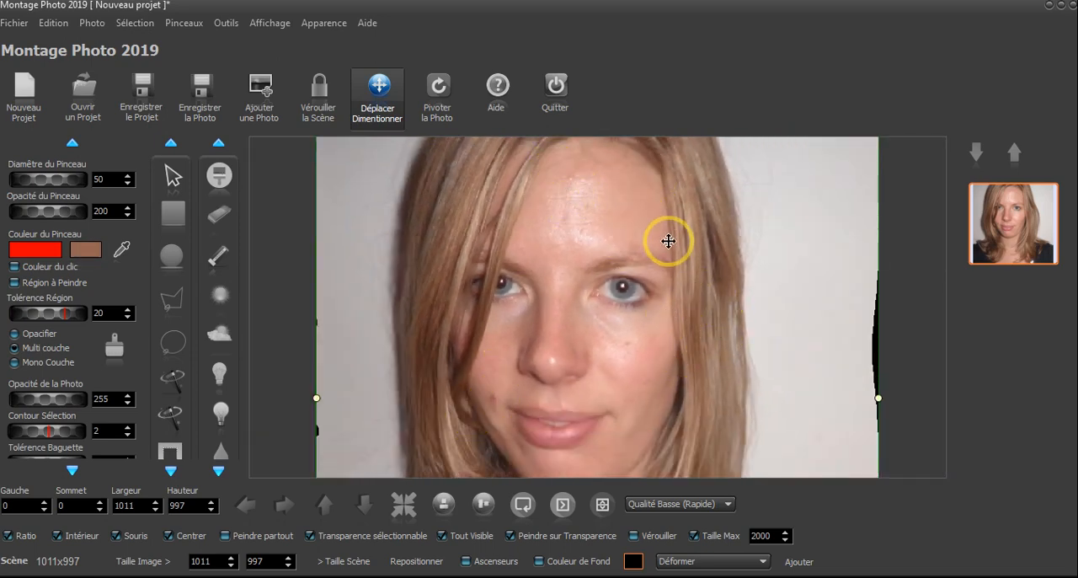
pyautogui.scroll(-1, 667, 240)
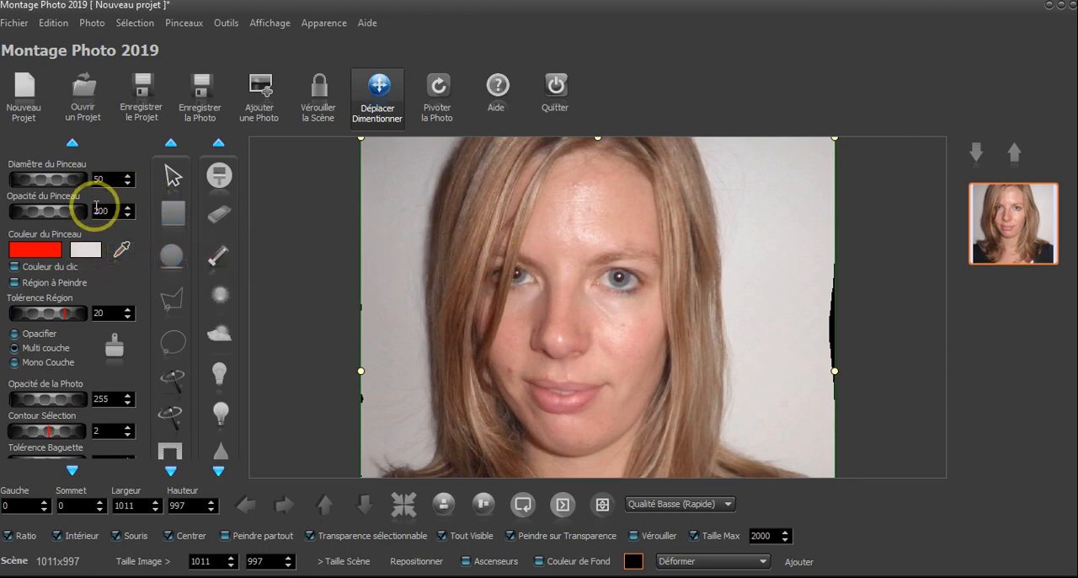
pyautogui.moveTo(70, 217); pyautogui.dragTo(17, 214)
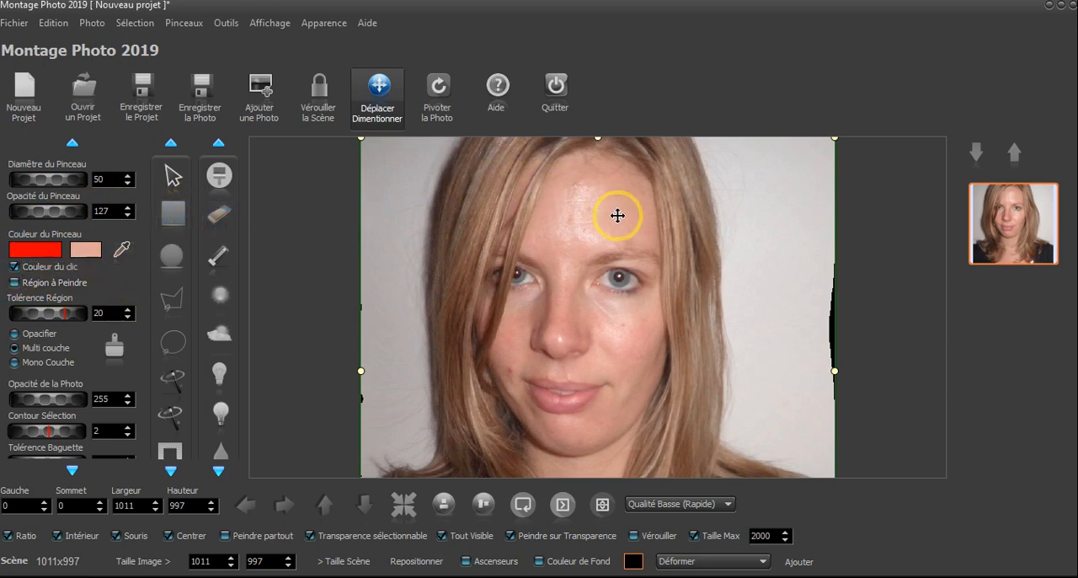
pyautogui.click(219, 175)
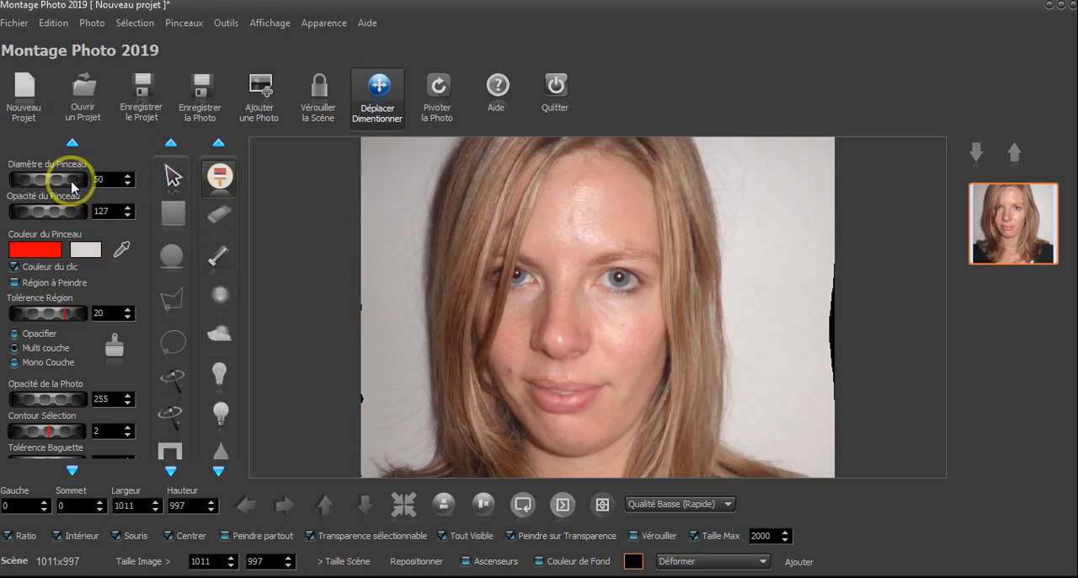
pyautogui.moveTo(73, 187); pyautogui.dragTo(92, 178)
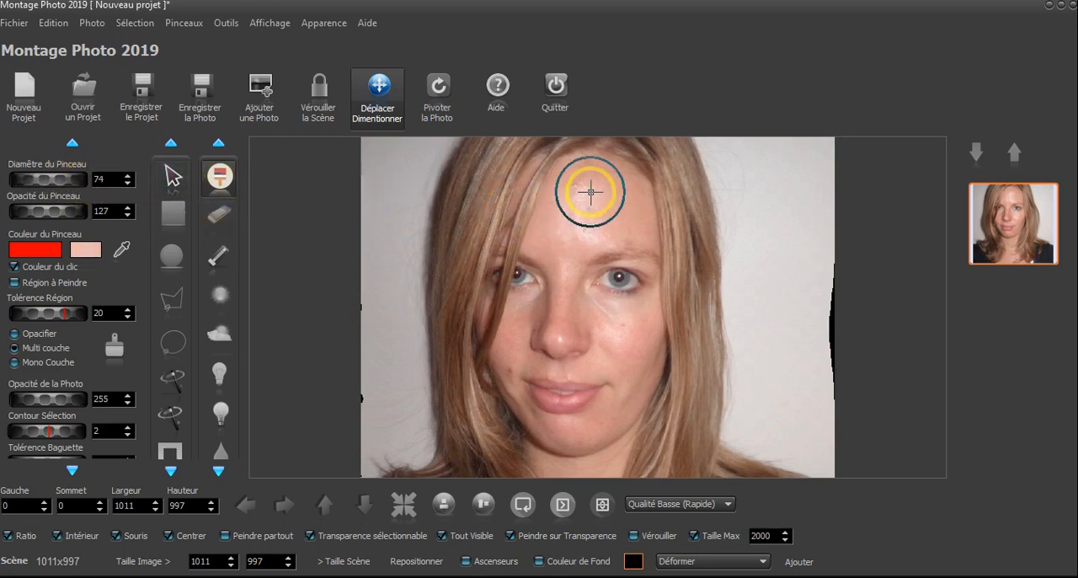
# Paint over the shiny areas of the woman's forehead with skin tones sampled from the photo
pyautogui.scroll(2, 592, 188)
pyautogui.scroll(1, 699, 244)
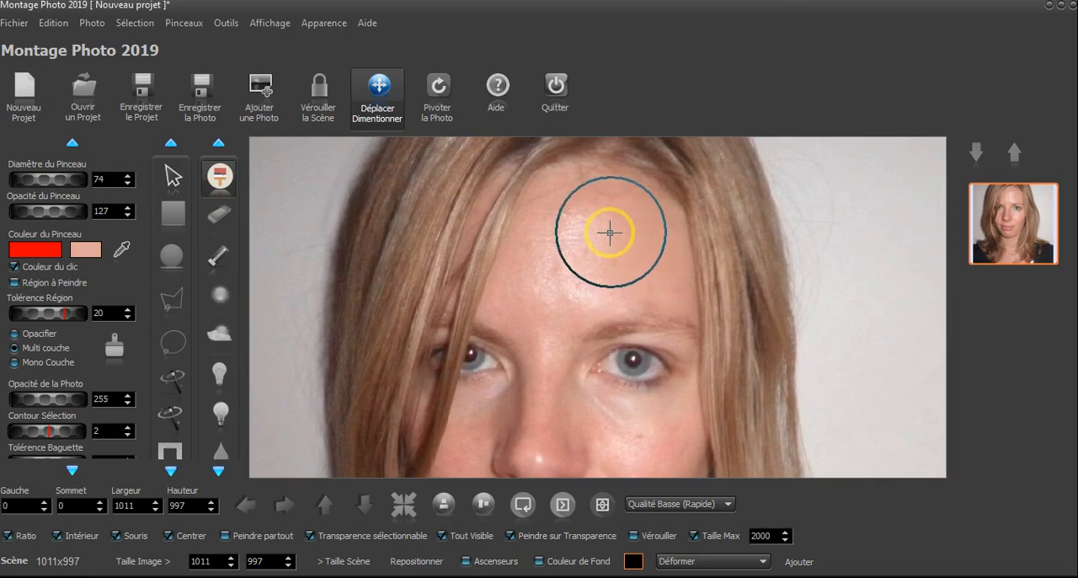
pyautogui.moveTo(595, 225); pyautogui.dragTo(567, 223)
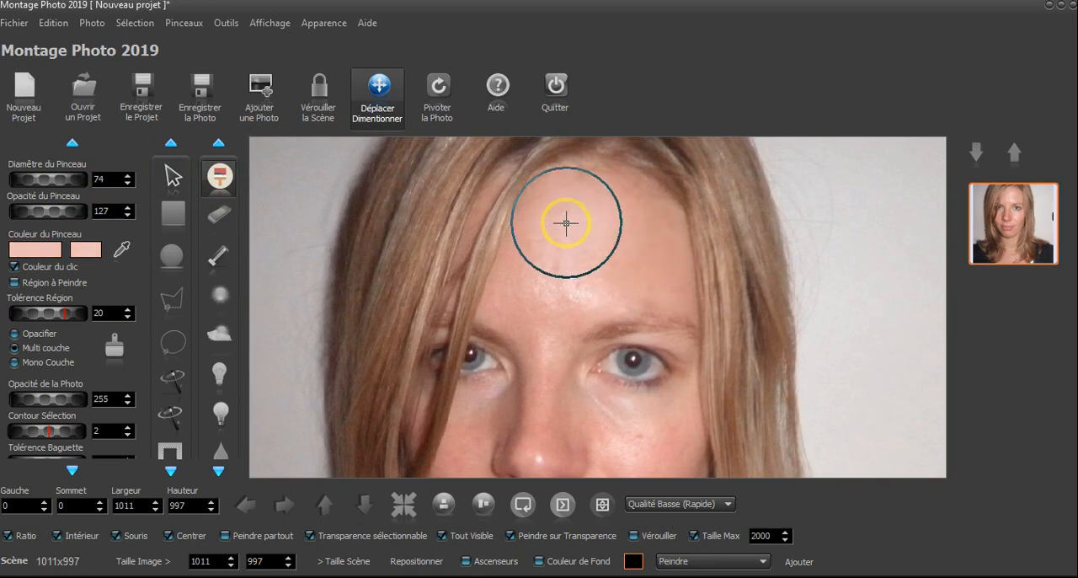
pyautogui.moveTo(551, 294)
pyautogui.mouseDown()
pyautogui.moveTo(604, 277)
pyautogui.moveTo(620, 247)
pyautogui.moveTo(605, 280)
pyautogui.moveTo(557, 295)
pyautogui.moveTo(582, 342)
pyautogui.mouseUp()
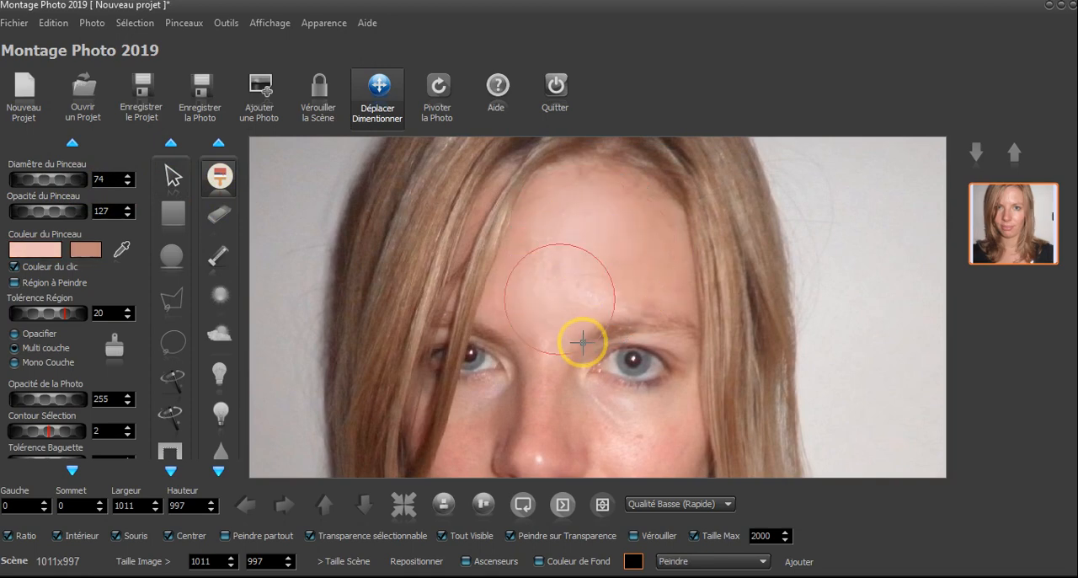
pyautogui.moveTo(628, 306); pyautogui.dragTo(606, 146)
pyautogui.scroll(-1, 621, 262)
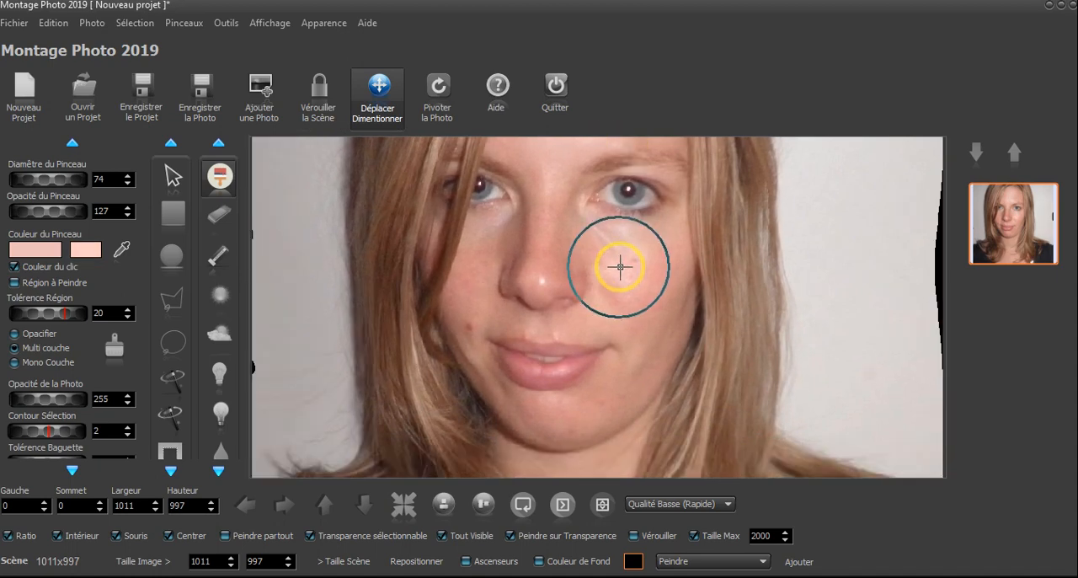
pyautogui.moveTo(807, 275); pyautogui.dragTo(805, 405)
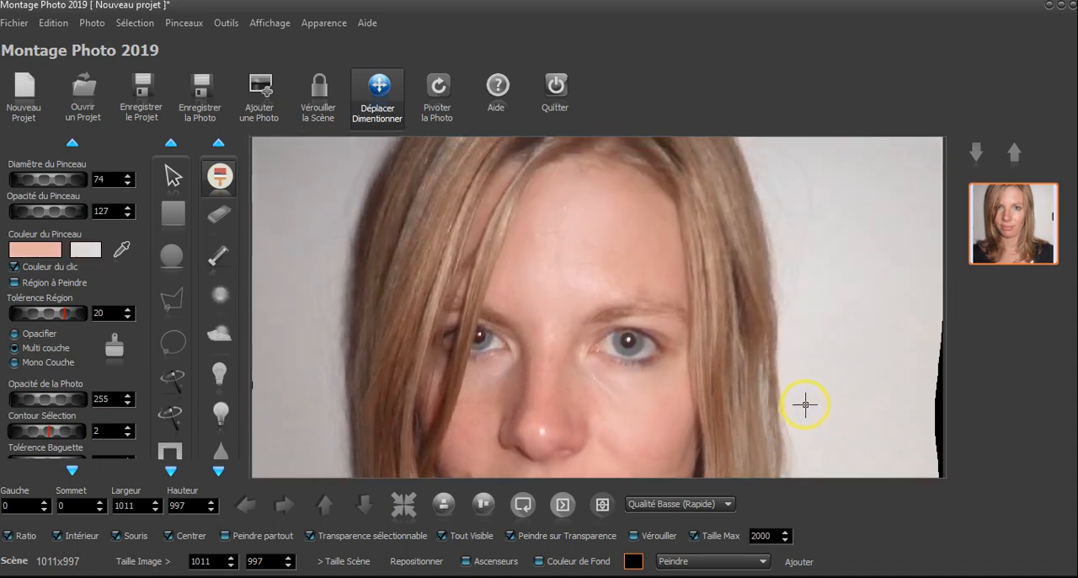
pyautogui.click(561, 207)
pyautogui.click(577, 198)
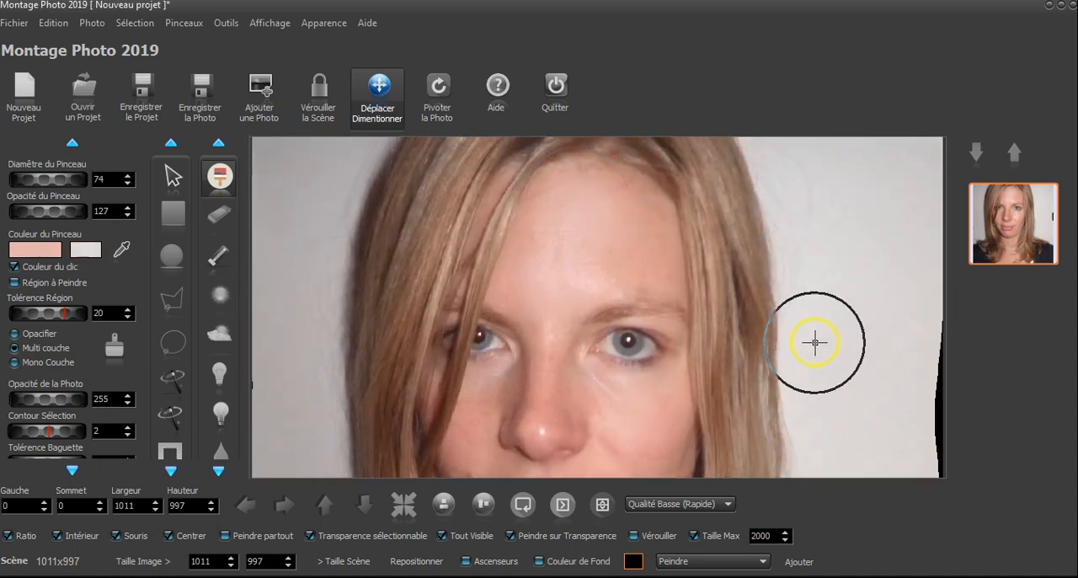
# Reduce the brush diameter to 39 and smooth the skin of the cheek on the photo's right side with sampled tones
pyautogui.moveTo(814, 343); pyautogui.dragTo(842, 214)
pyautogui.scroll(-1, 841, 210)
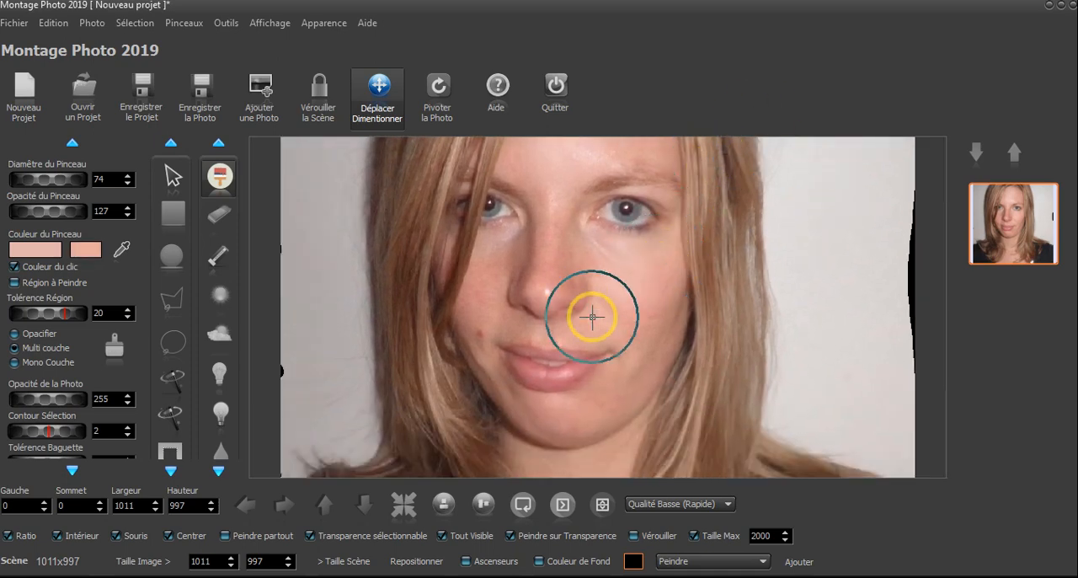
pyautogui.scroll(-1, 812, 346)
pyautogui.scroll(-4, 664, 311)
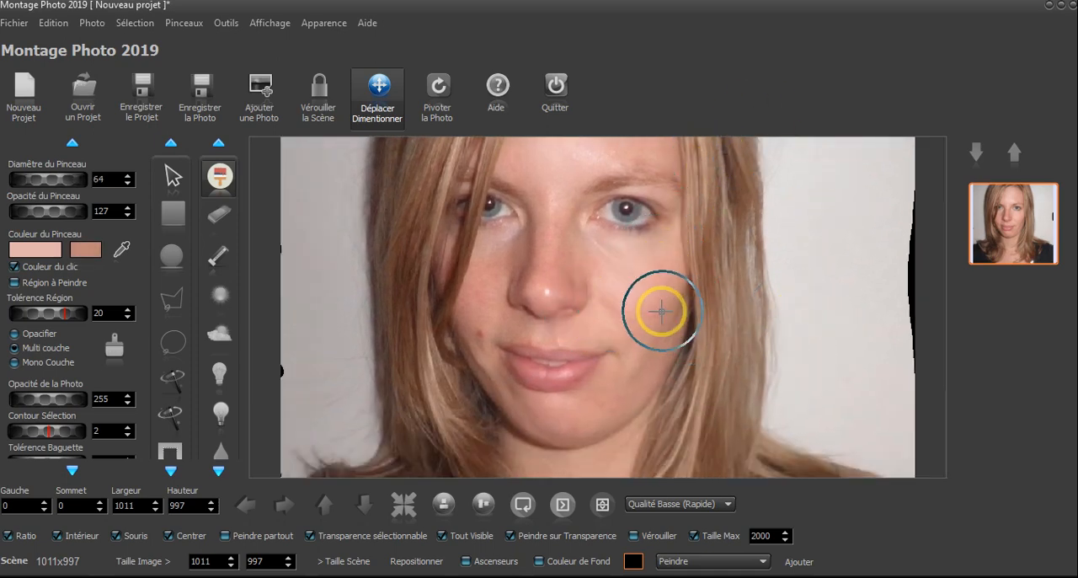
pyautogui.scroll(-7, 659, 310)
pyautogui.scroll(2, 650, 305)
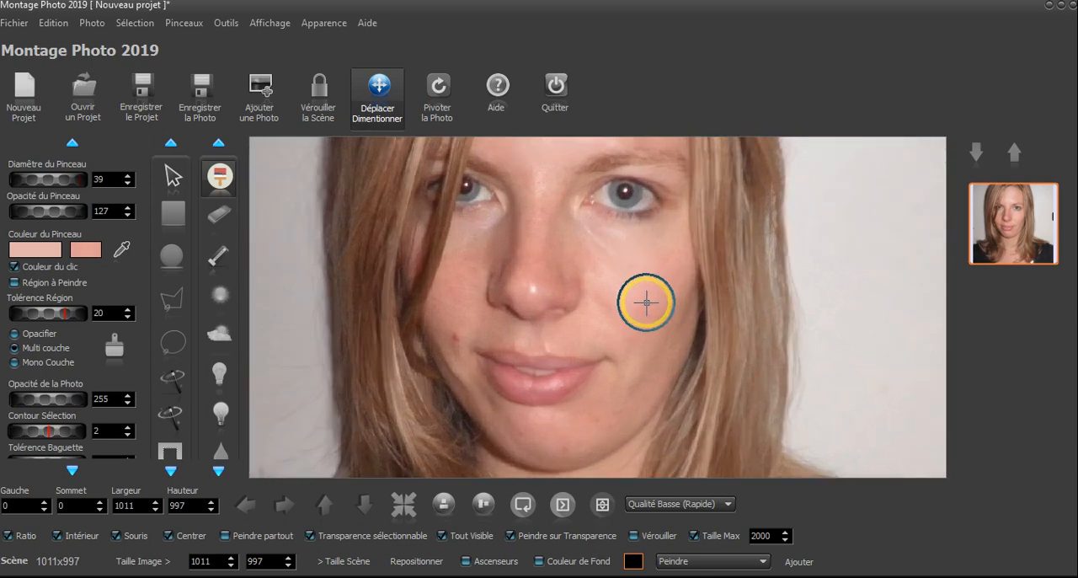
pyautogui.click(657, 313)
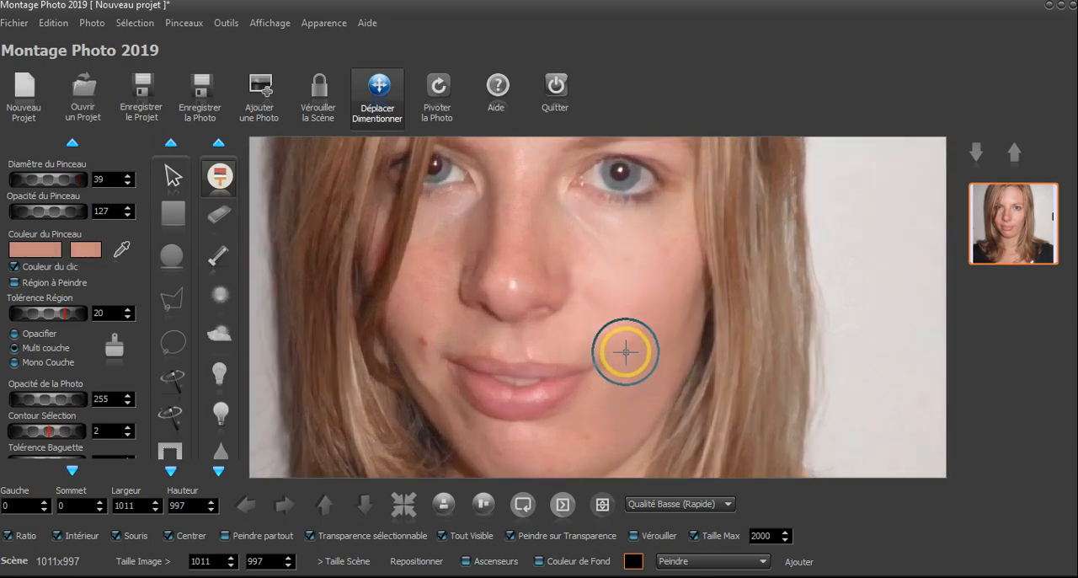
pyautogui.click(649, 322)
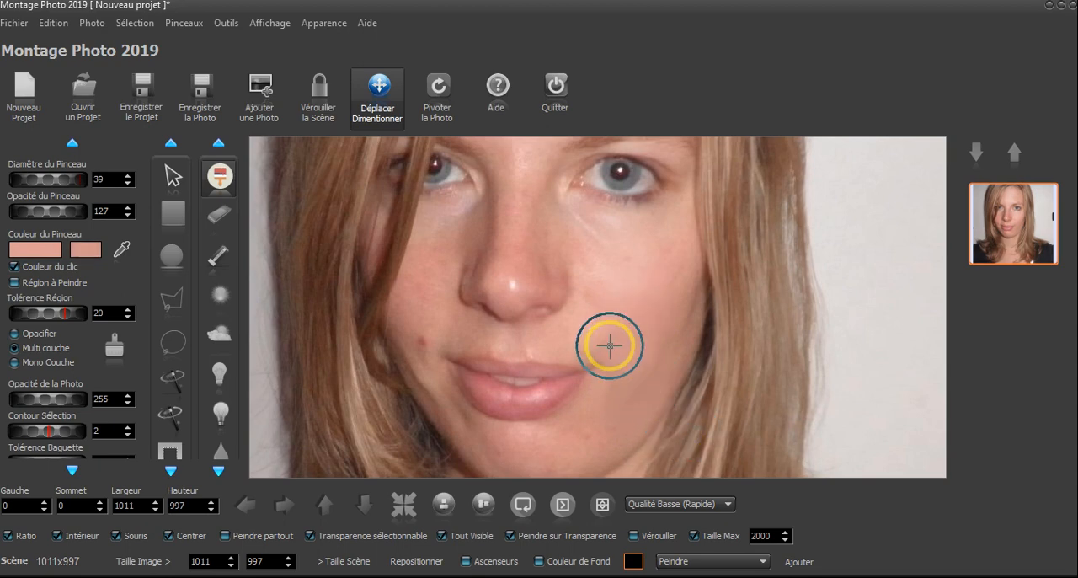
pyautogui.click(657, 323)
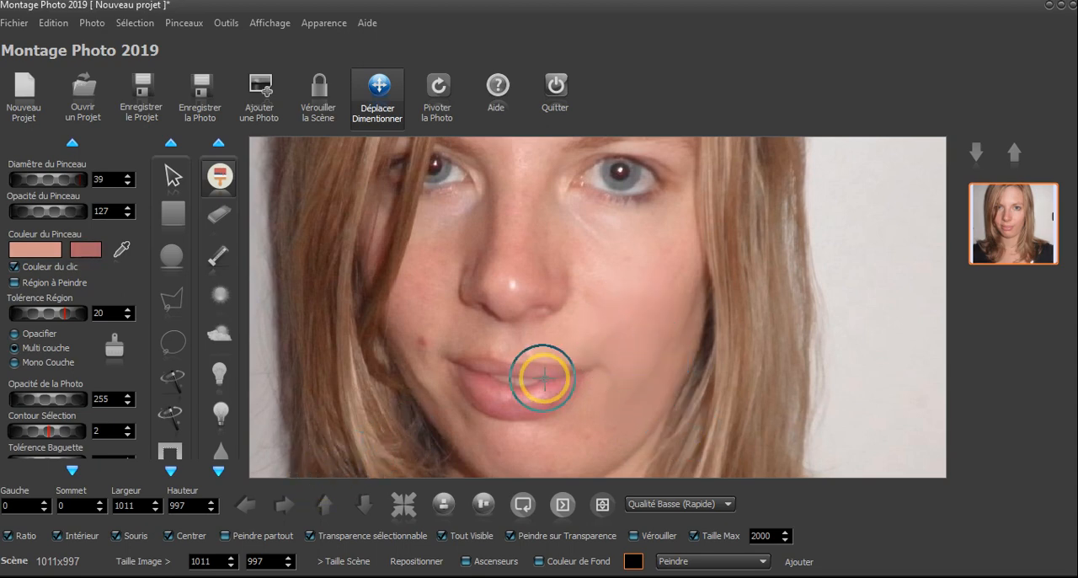
pyautogui.scroll(-2, 553, 367)
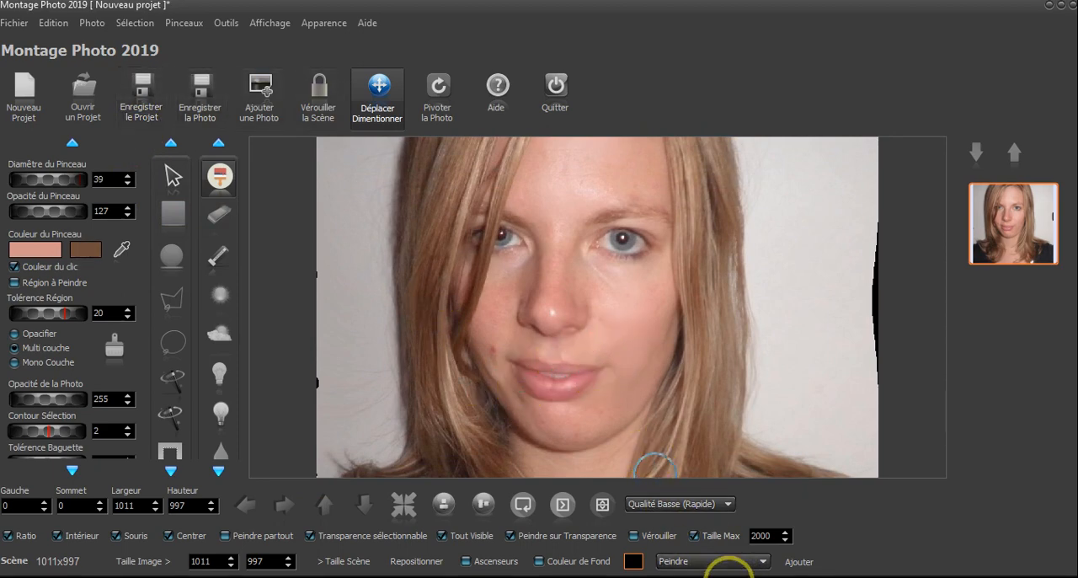
# Step back through the brush strokes by restoring earlier Peindre states from the history
pyautogui.click(731, 570)
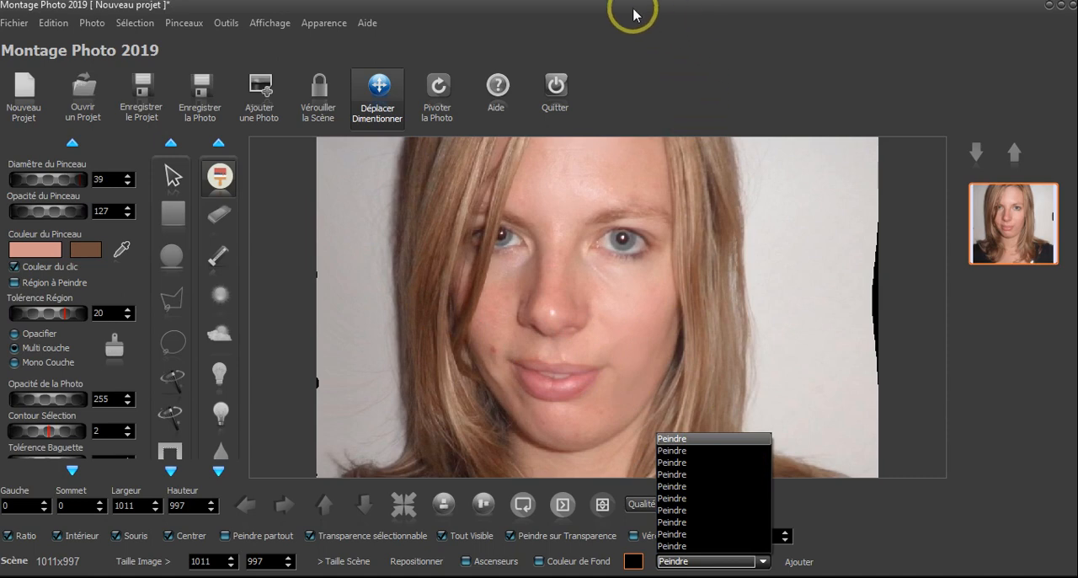
pyautogui.click(681, 500)
pyautogui.click(706, 560)
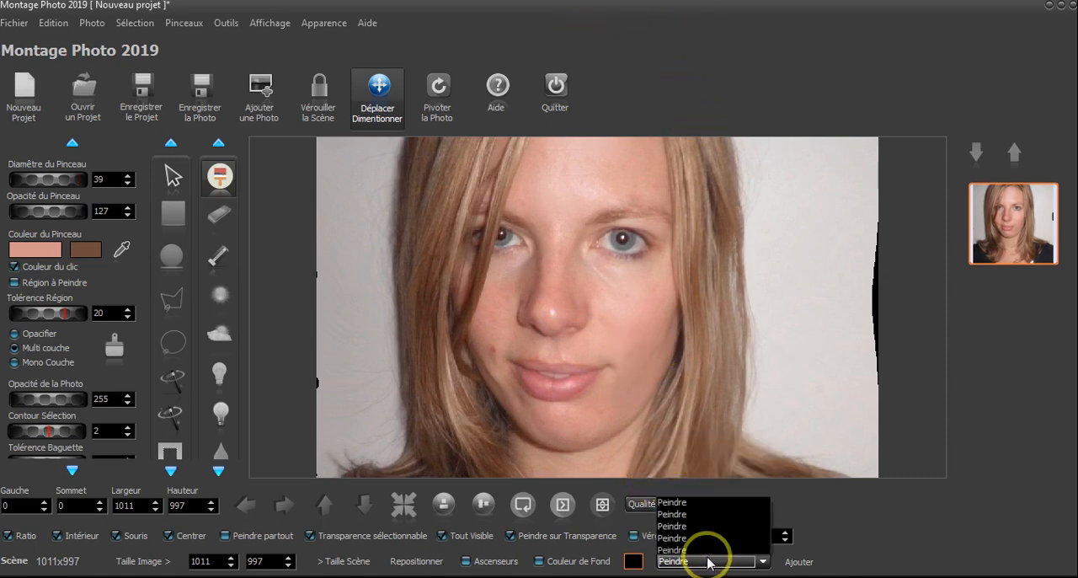
pyautogui.click(704, 476)
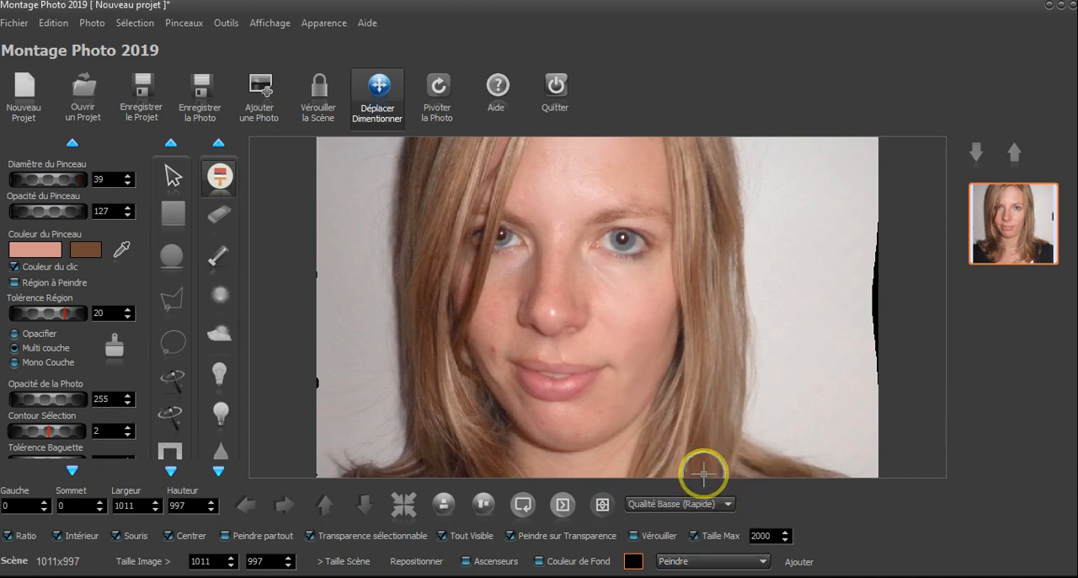
pyautogui.click(708, 560)
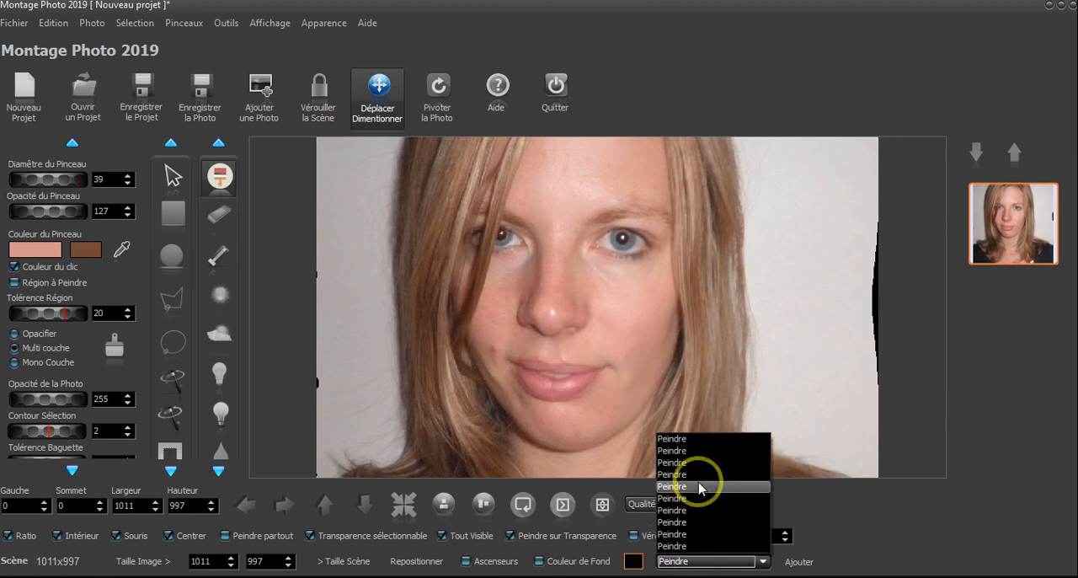
pyautogui.click(702, 459)
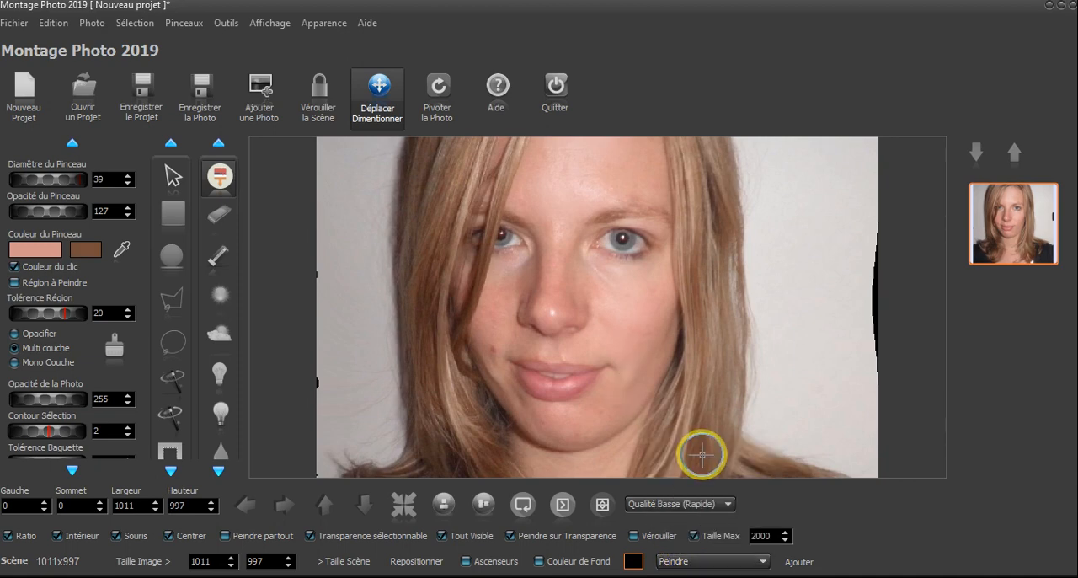
# Set the brush to diameter 50 and opacity 96, and smooth the cheek on the photo's right side with sampled skin tones
pyautogui.scroll(2, 676, 367)
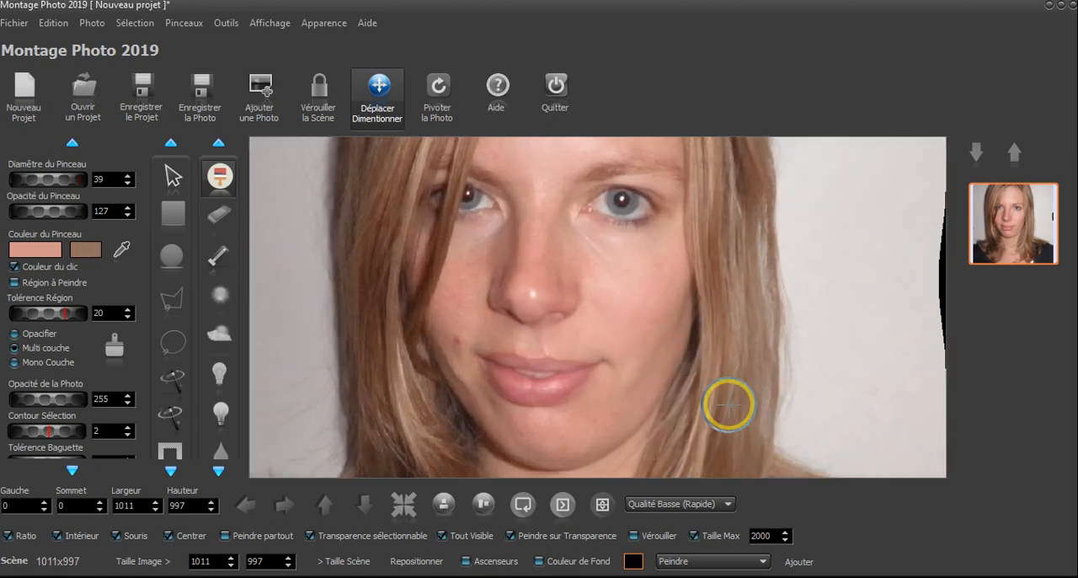
pyautogui.scroll(9, 627, 384)
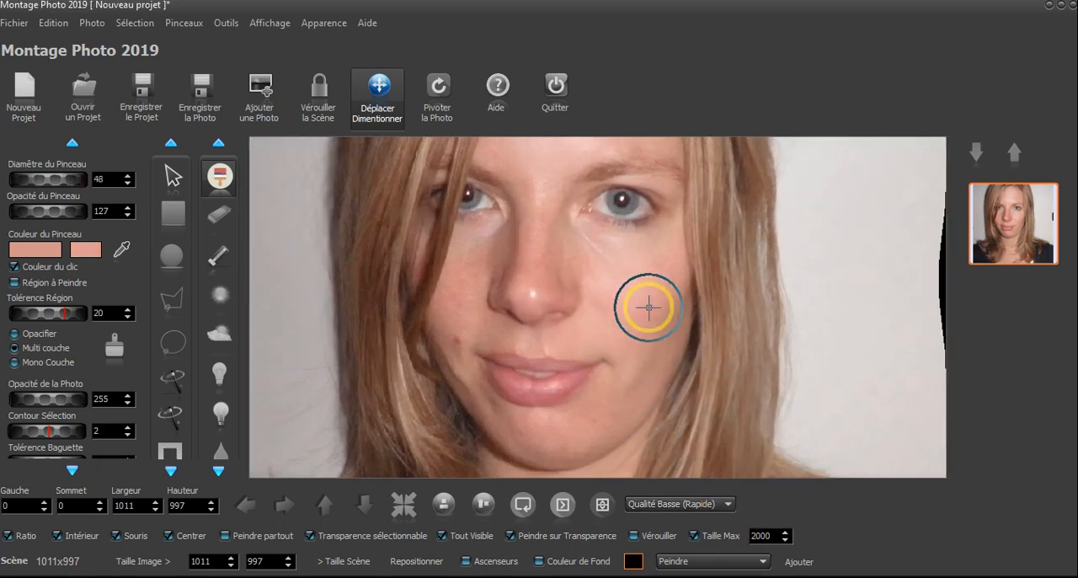
pyautogui.scroll(2, 649, 307)
pyautogui.moveTo(66, 212); pyautogui.dragTo(46, 209)
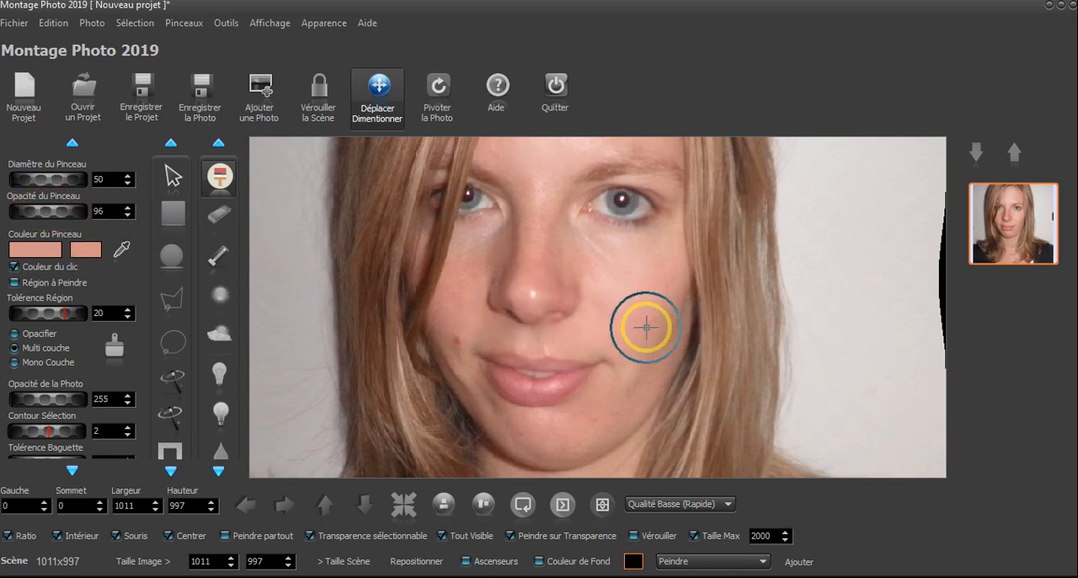
pyautogui.click(635, 379)
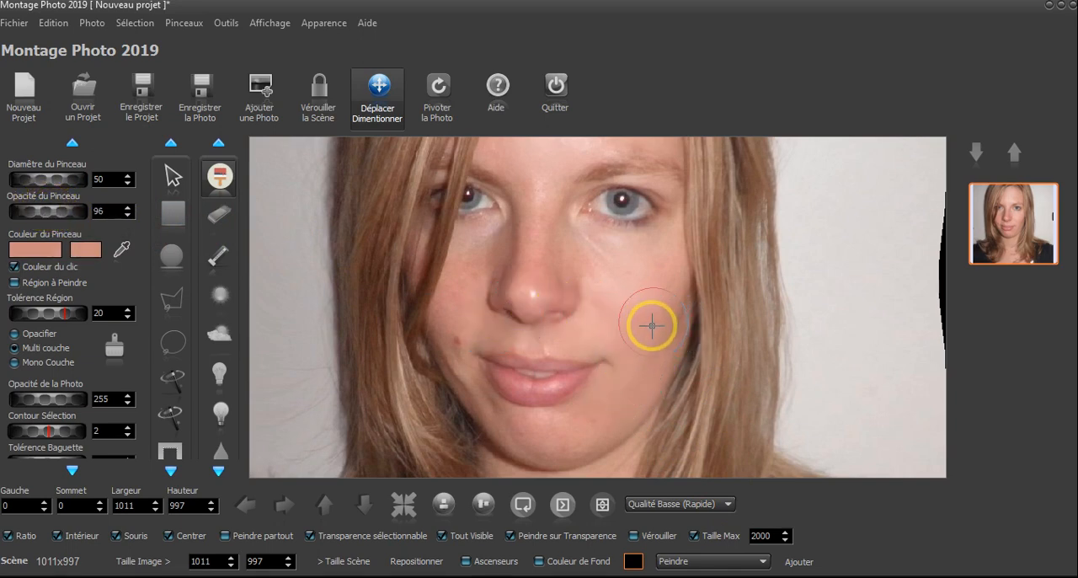
pyautogui.click(605, 293)
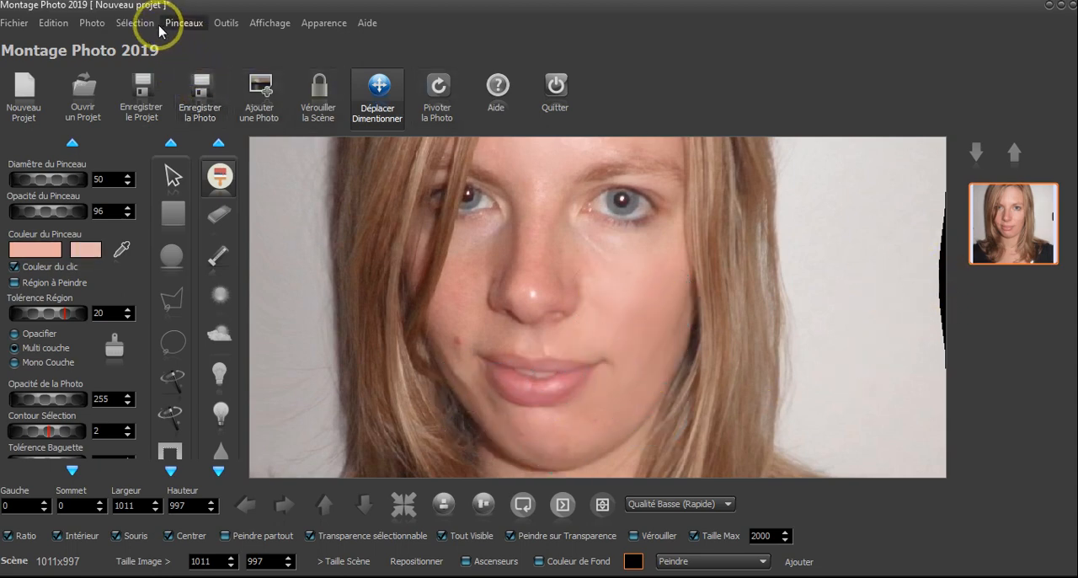
# Duplicate the photo and paint over the blemish and jaw edge on the photo's left side with sampled skin tones
pyautogui.click(91, 23)
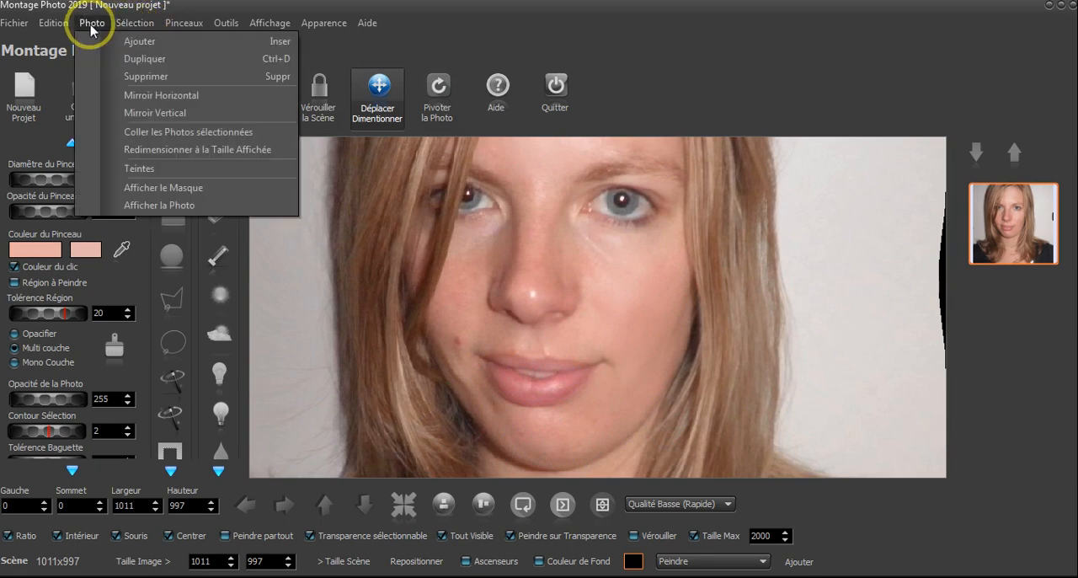
pyautogui.click(145, 59)
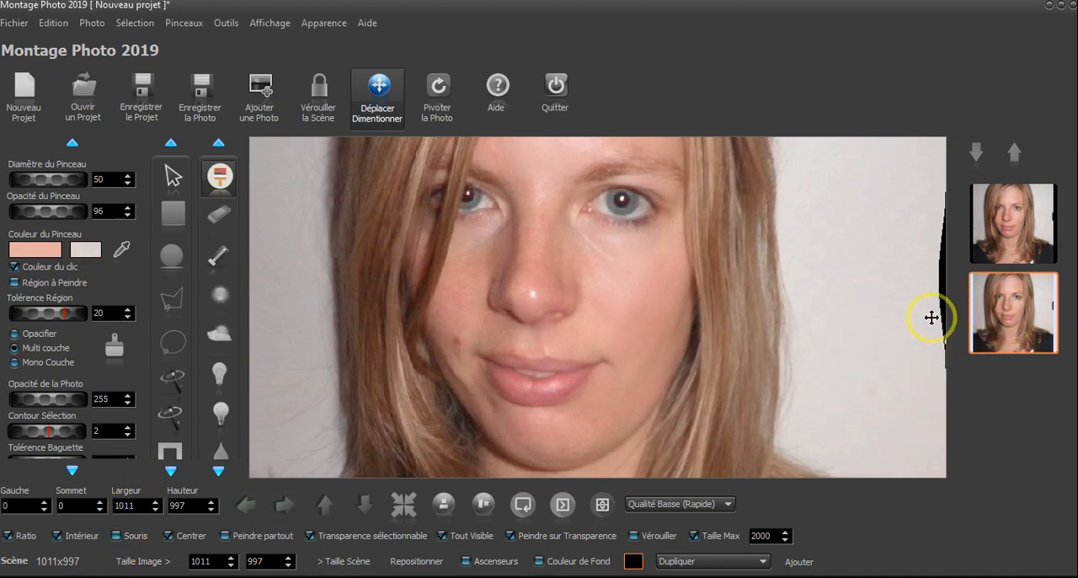
pyautogui.click(1015, 312)
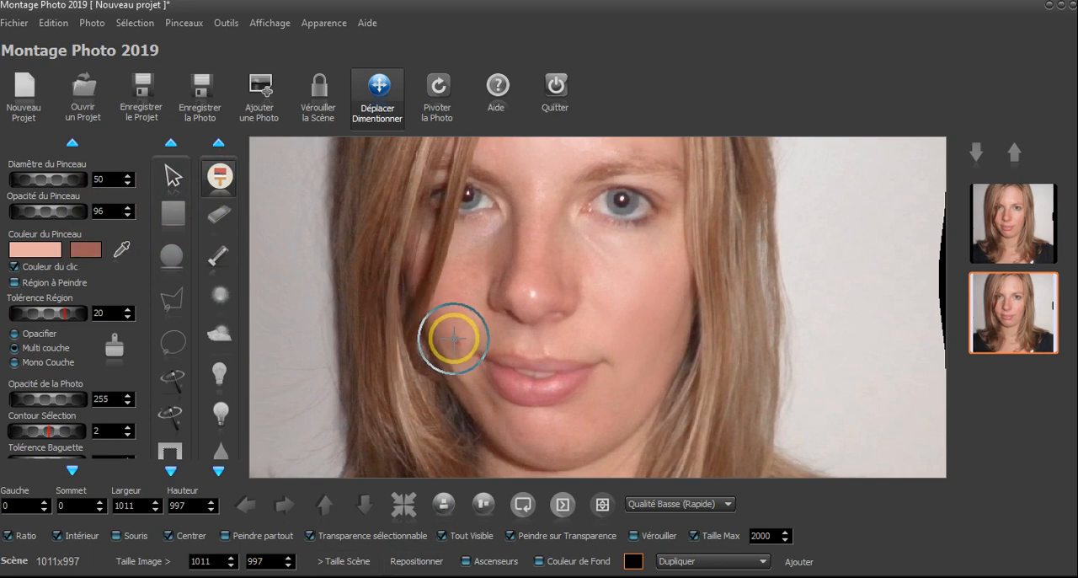
pyautogui.moveTo(458, 334)
pyautogui.mouseDown()
pyautogui.moveTo(479, 417)
pyautogui.moveTo(463, 373)
pyautogui.moveTo(489, 434)
pyautogui.moveTo(460, 368)
pyautogui.moveTo(514, 470)
pyautogui.moveTo(499, 426)
pyautogui.moveTo(534, 434)
pyautogui.moveTo(450, 403)
pyautogui.moveTo(375, 474)
pyautogui.mouseUp()
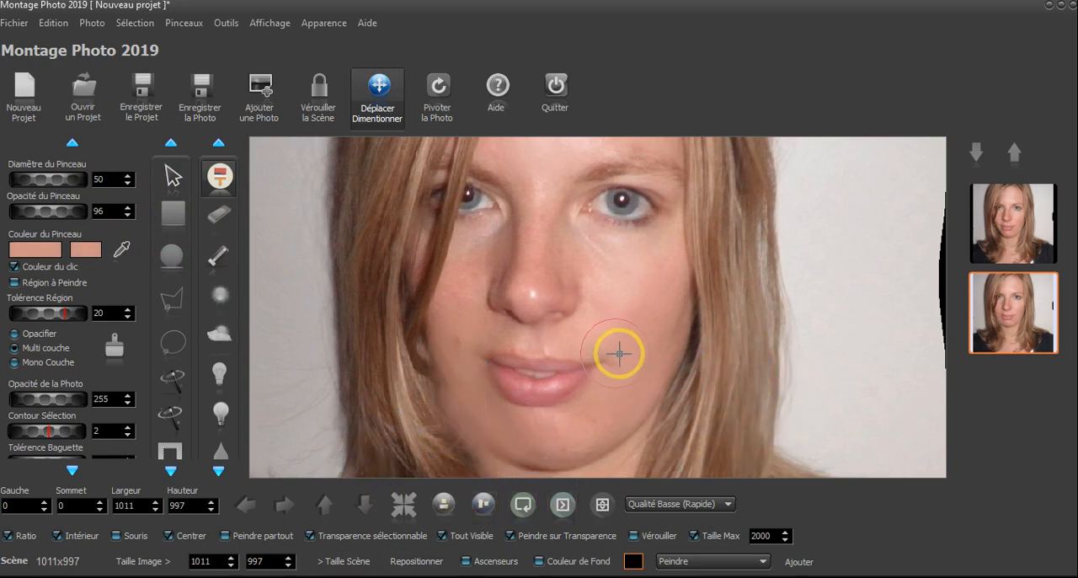
# Try erasing the overpainted jaw and hair edge on the selected layer at opacity 255, and restore an earlier Gommer state
pyautogui.click(218, 217)
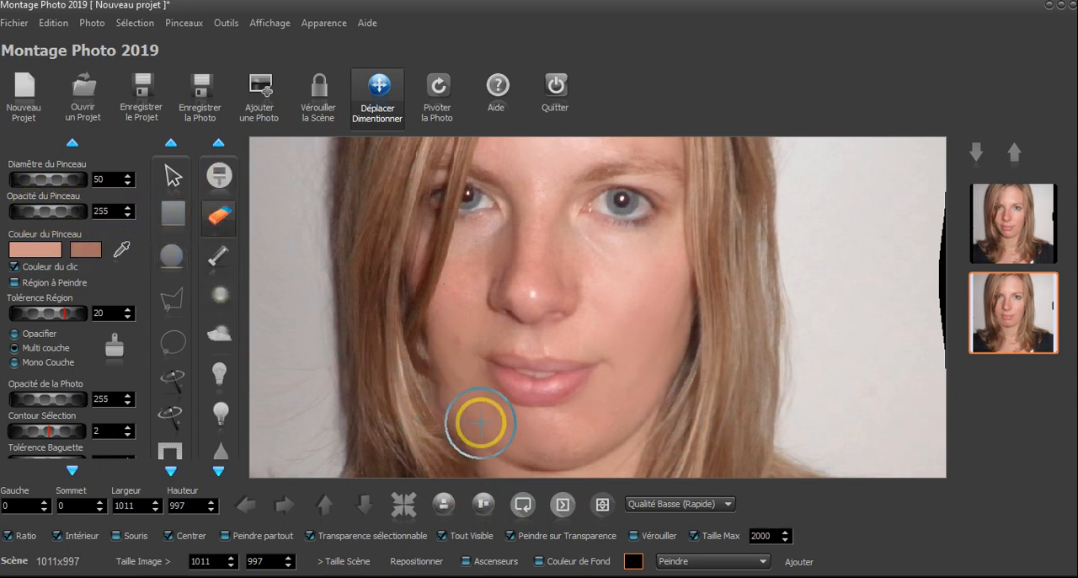
pyautogui.moveTo(482, 423)
pyautogui.mouseDown()
pyautogui.moveTo(488, 294)
pyautogui.moveTo(465, 321)
pyautogui.moveTo(507, 354)
pyautogui.mouseUp()
pyautogui.scroll(-1, 487, 293)
pyautogui.moveTo(435, 244)
pyautogui.mouseDown()
pyautogui.moveTo(455, 306)
pyautogui.moveTo(484, 330)
pyautogui.mouseUp()
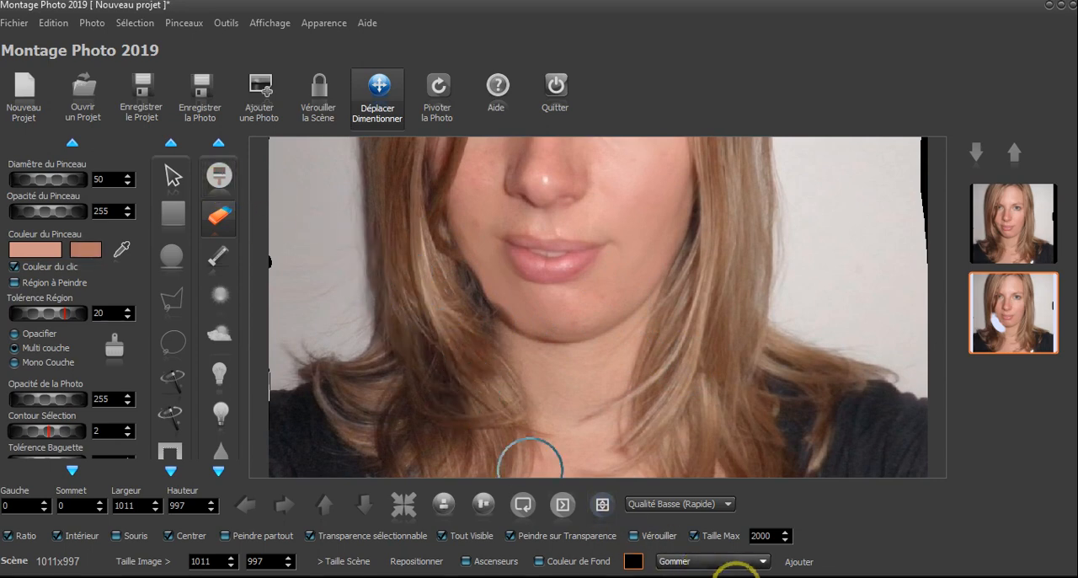
pyautogui.click(744, 562)
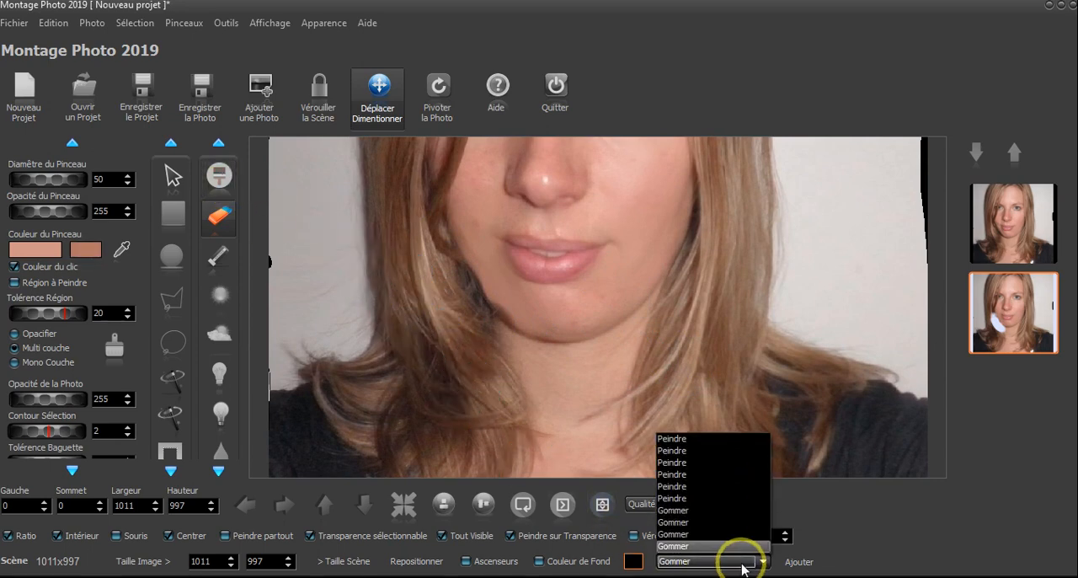
pyautogui.click(725, 512)
# Try erasing more of the painted cheek and jaw on the photo's left side, and undo the eraser strokes
pyautogui.scroll(4, 396, 310)
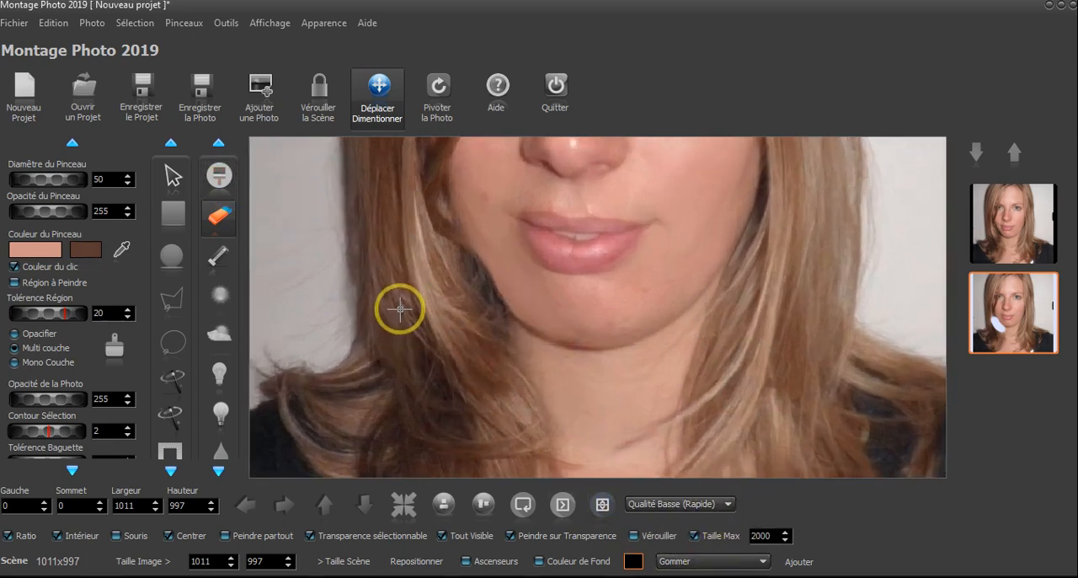
pyautogui.scroll(-4, 458, 345)
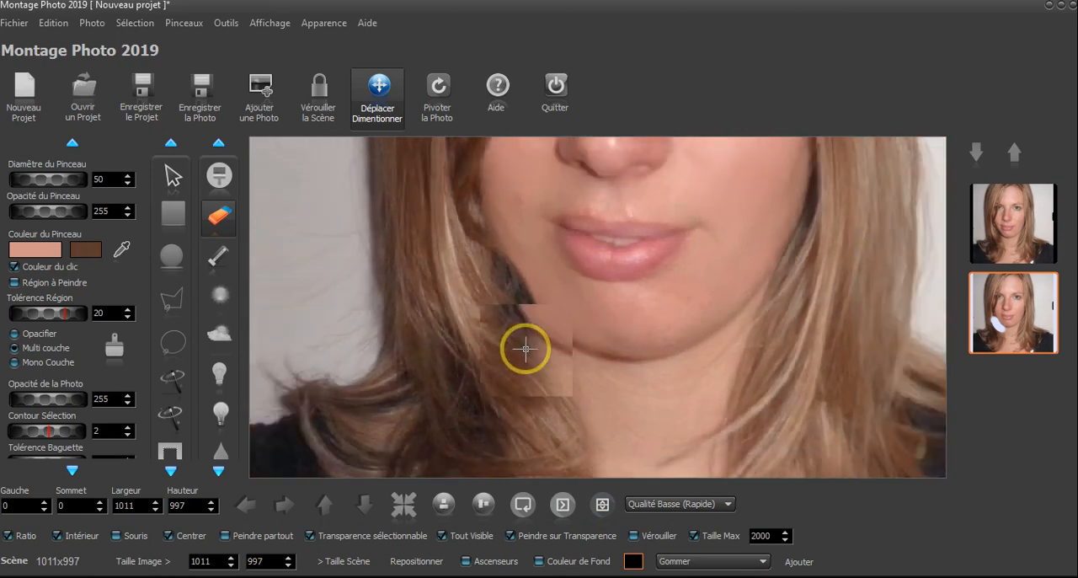
pyautogui.scroll(-1, 414, 248)
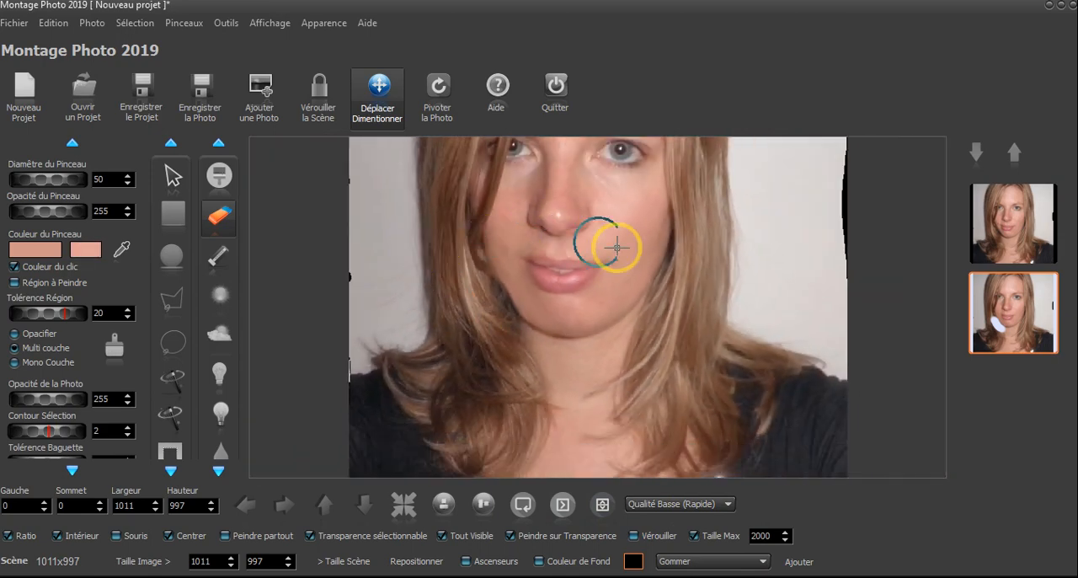
pyautogui.scroll(2, 618, 248)
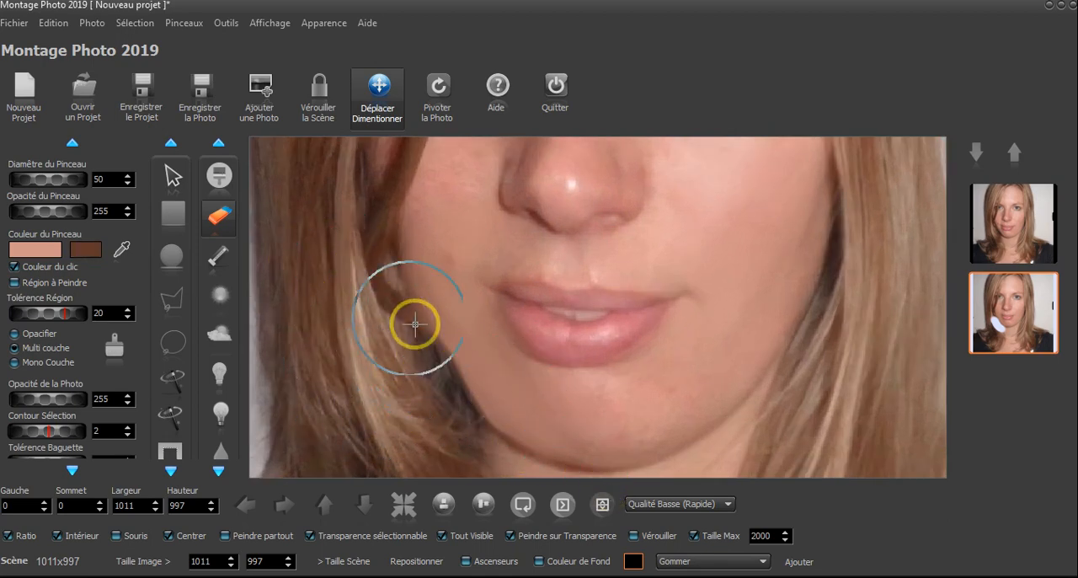
pyautogui.moveTo(417, 333)
pyautogui.mouseDown()
pyautogui.moveTo(456, 402)
pyautogui.moveTo(403, 264)
pyautogui.moveTo(459, 380)
pyautogui.moveTo(497, 422)
pyautogui.mouseUp()
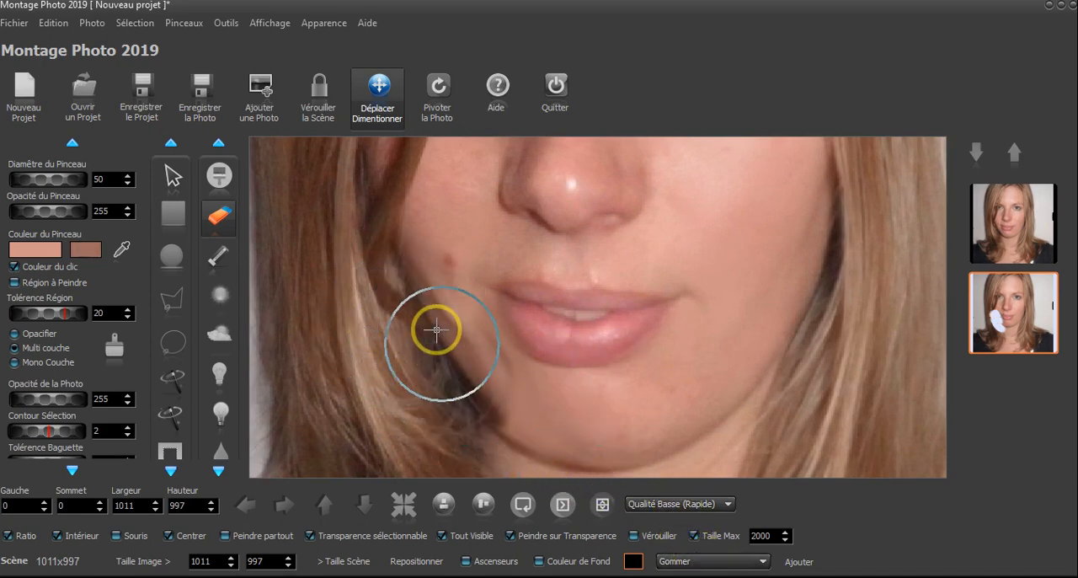
pyautogui.hotkey('ctrl', 'z')
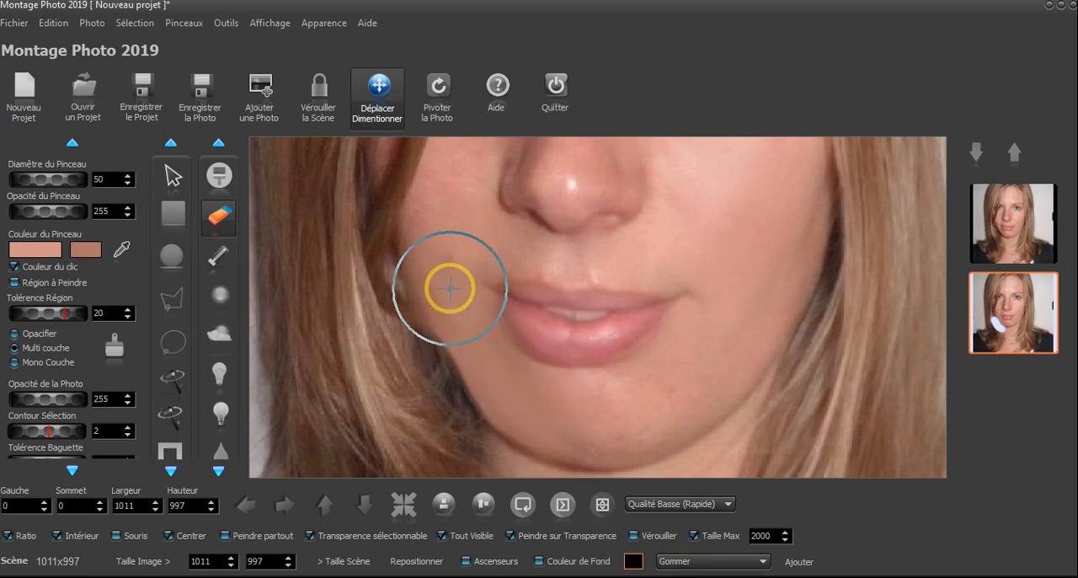
pyautogui.scroll(1, 536, 343)
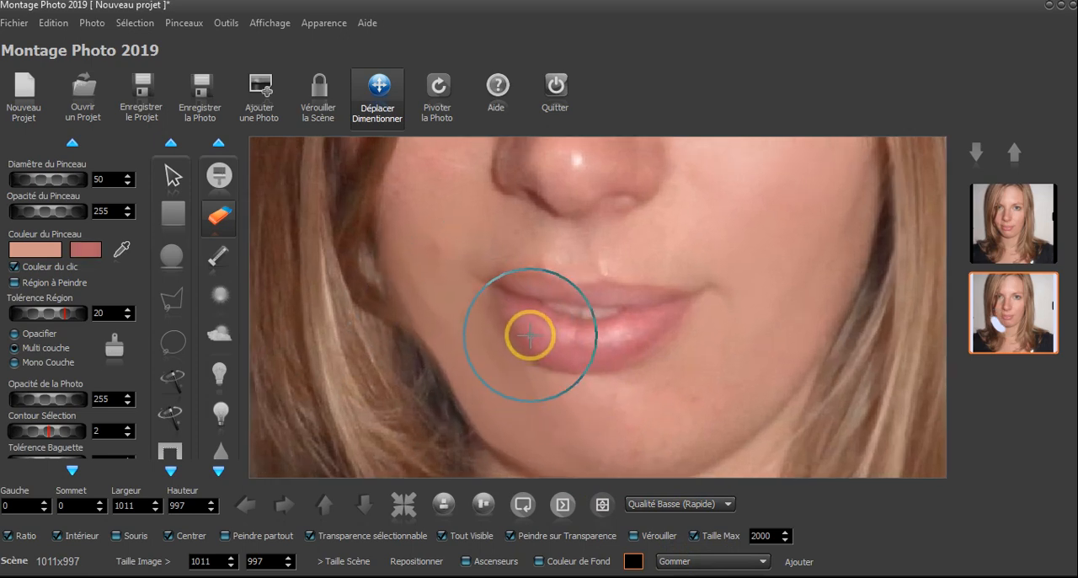
pyautogui.scroll(-4, 536, 343)
pyautogui.scroll(3, 455, 242)
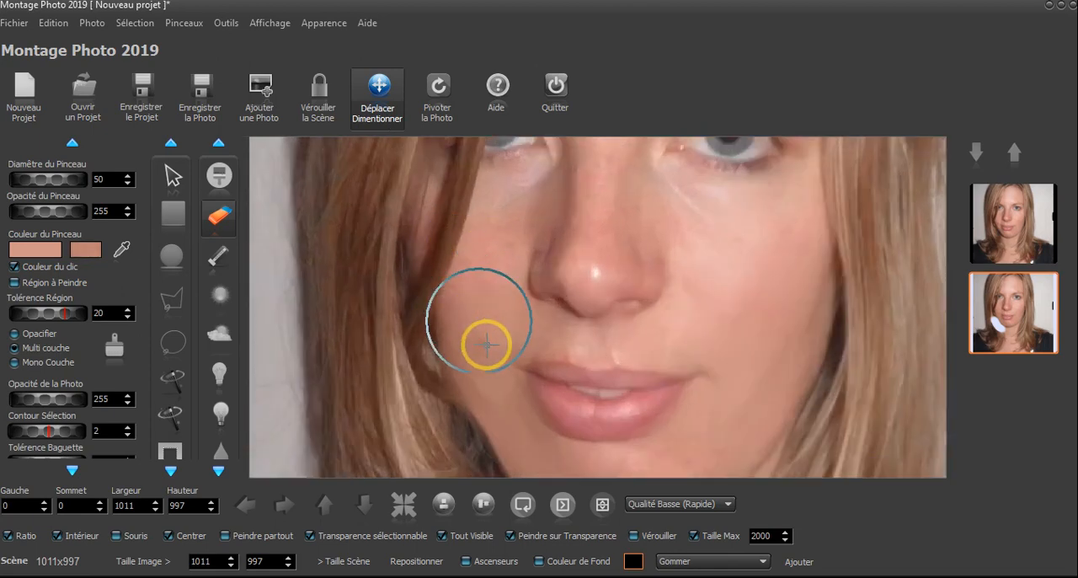
pyautogui.scroll(1, 472, 376)
pyautogui.scroll(1, 535, 269)
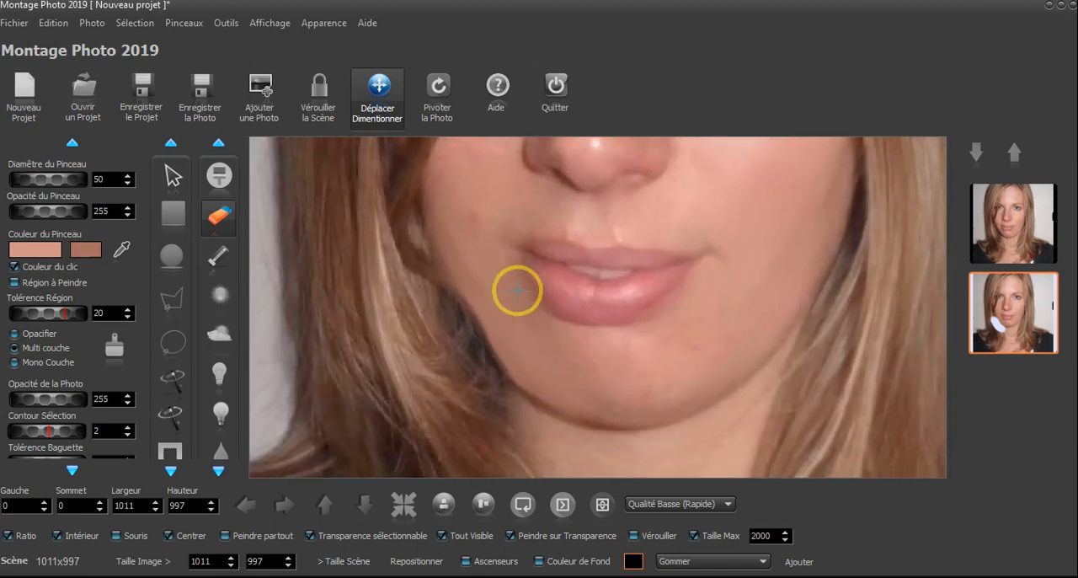
pyautogui.hotkey('ctrl', 'z')
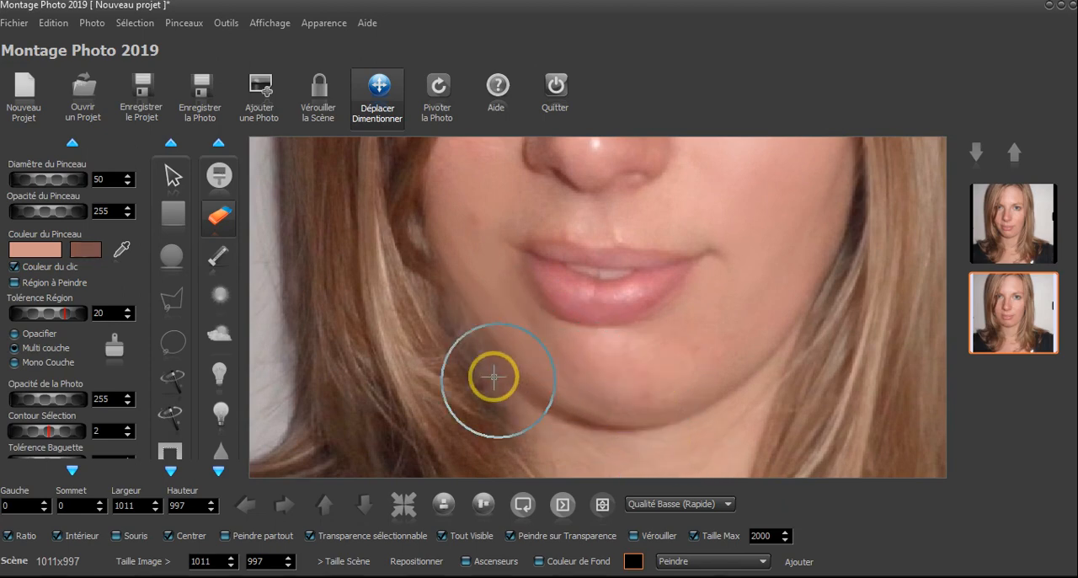
# Erase small spots on the chin and both cheeks of the selected layer, and turn off Tout Visible to expose the transparency
pyautogui.scroll(-4, 481, 374)
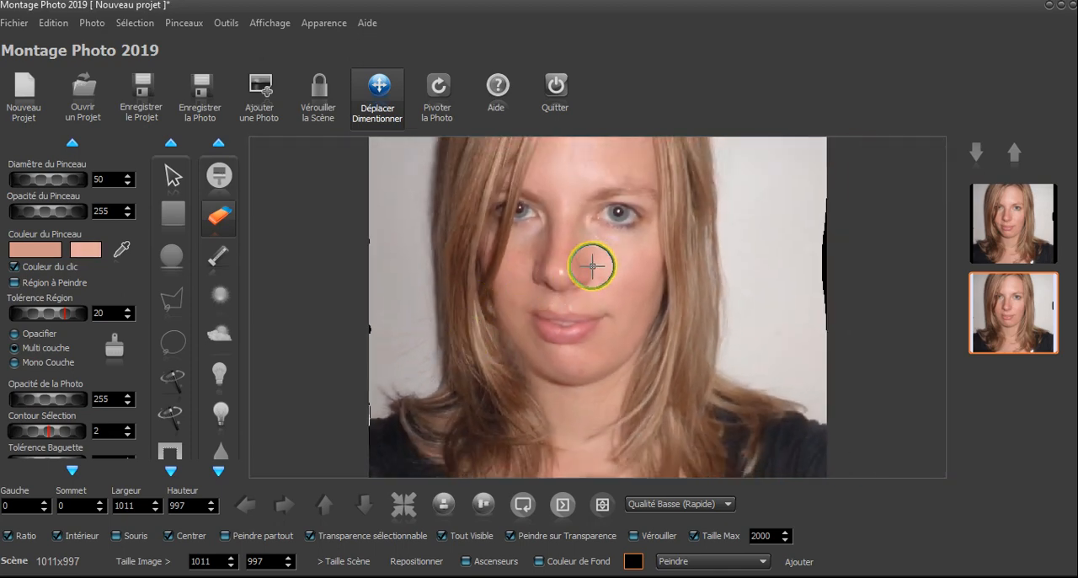
pyautogui.scroll(3, 597, 250)
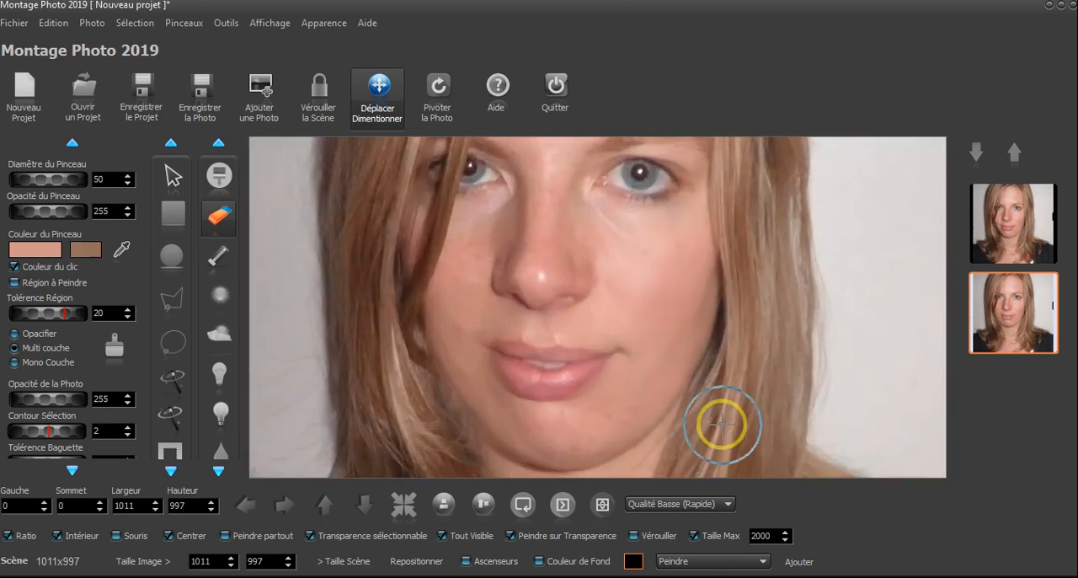
pyautogui.moveTo(679, 378); pyautogui.dragTo(683, 267)
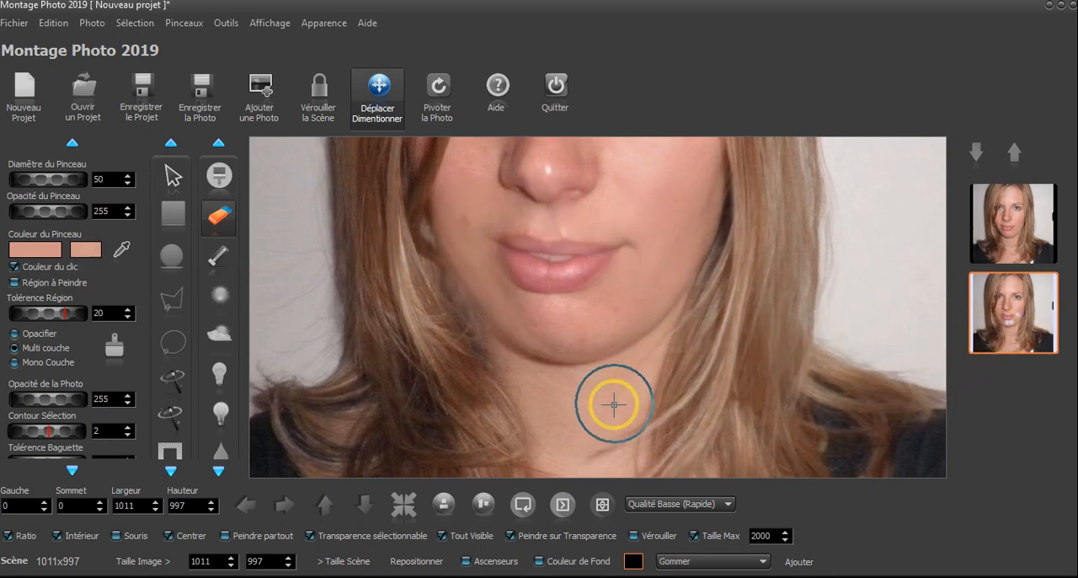
pyautogui.click(446, 539)
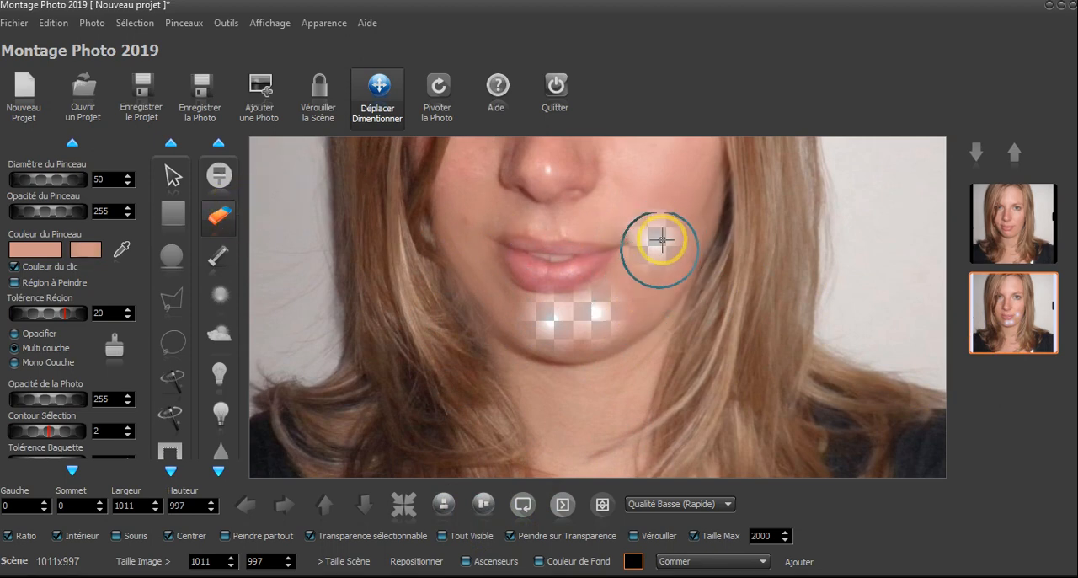
pyautogui.click(463, 217)
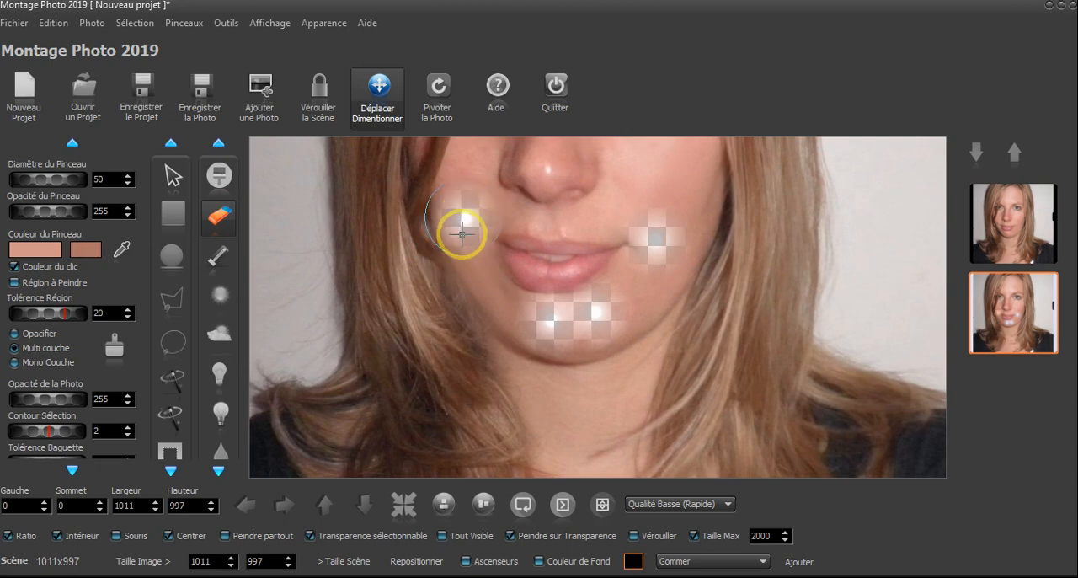
# Step back through the eraser strokes by restoring an earlier Gommer state from the history
pyautogui.click(228, 217)
pyautogui.click(682, 561)
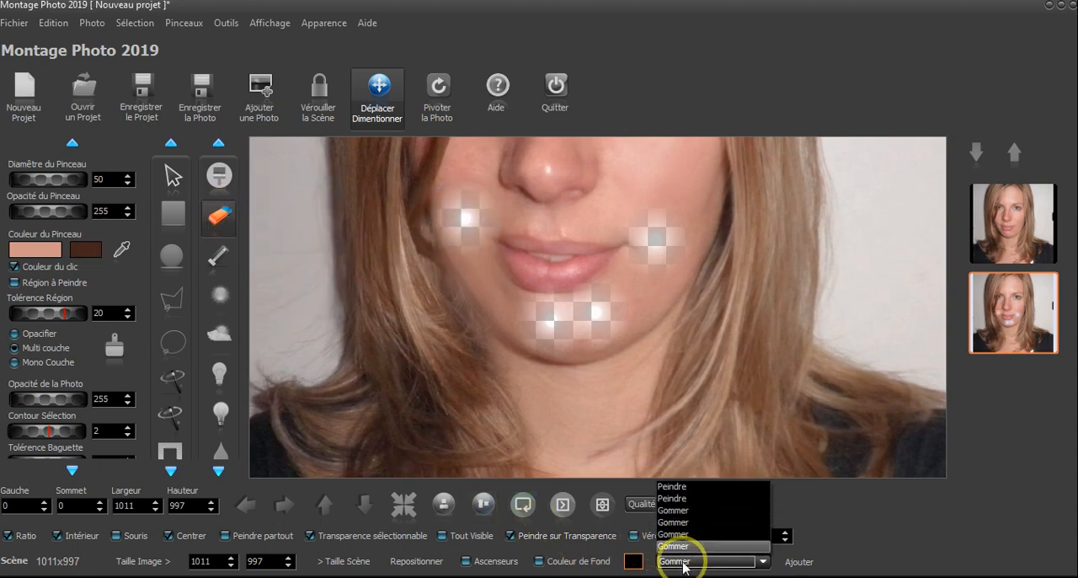
pyautogui.click(688, 536)
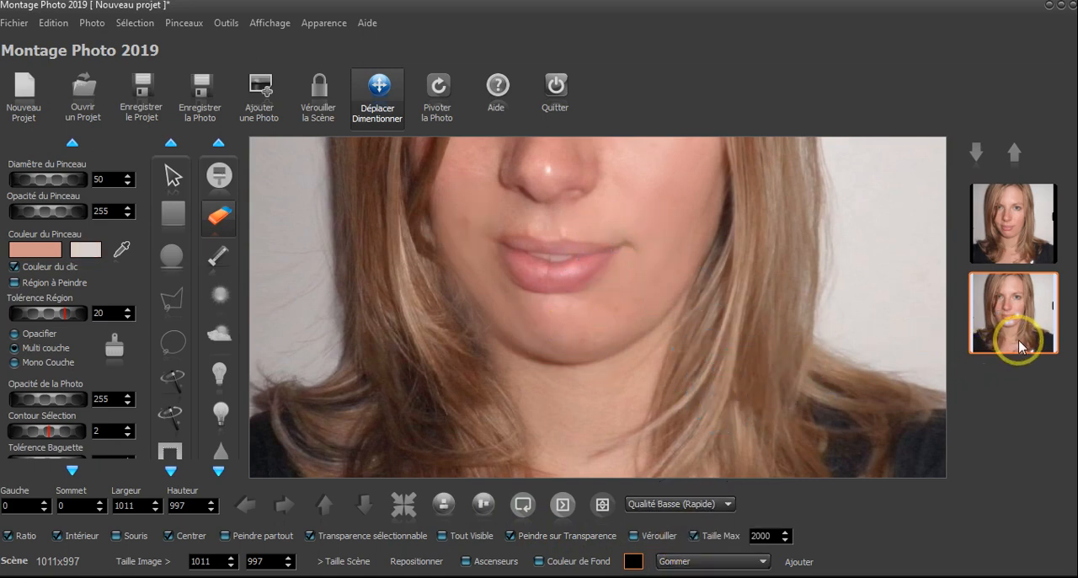
pyautogui.scroll(-5, 789, 241)
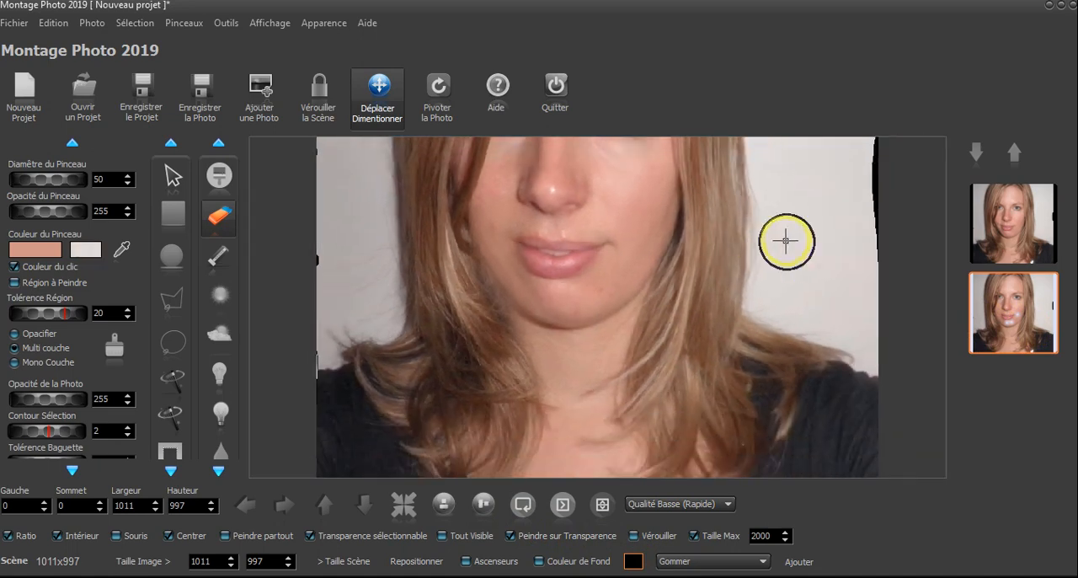
# Turn Tout Visible off and back on to compare the erased spots with the photo beneath, examining the chin and cheeks up close
pyautogui.click(470, 539)
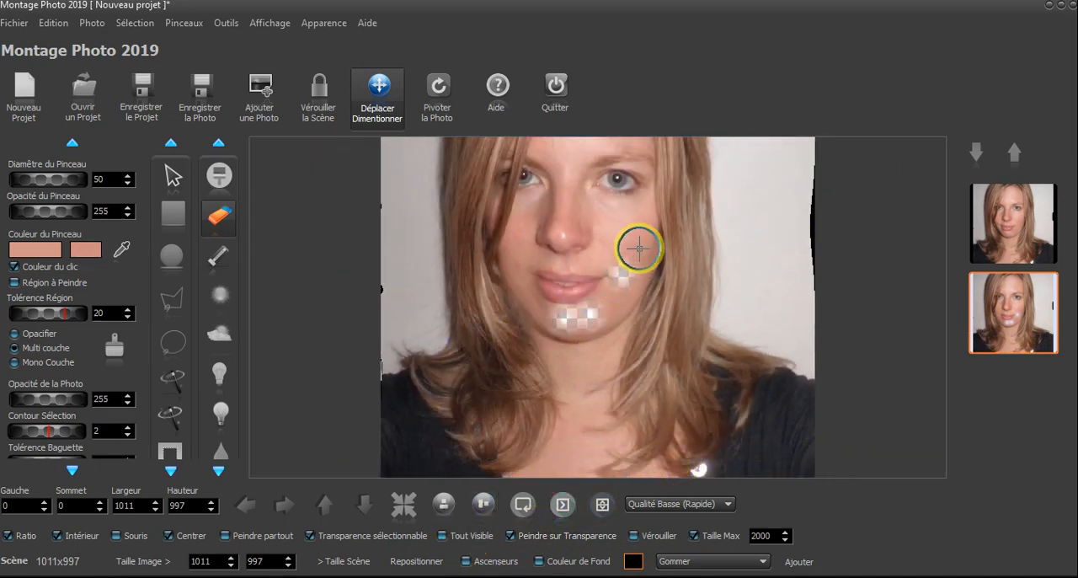
pyautogui.scroll(5, 638, 249)
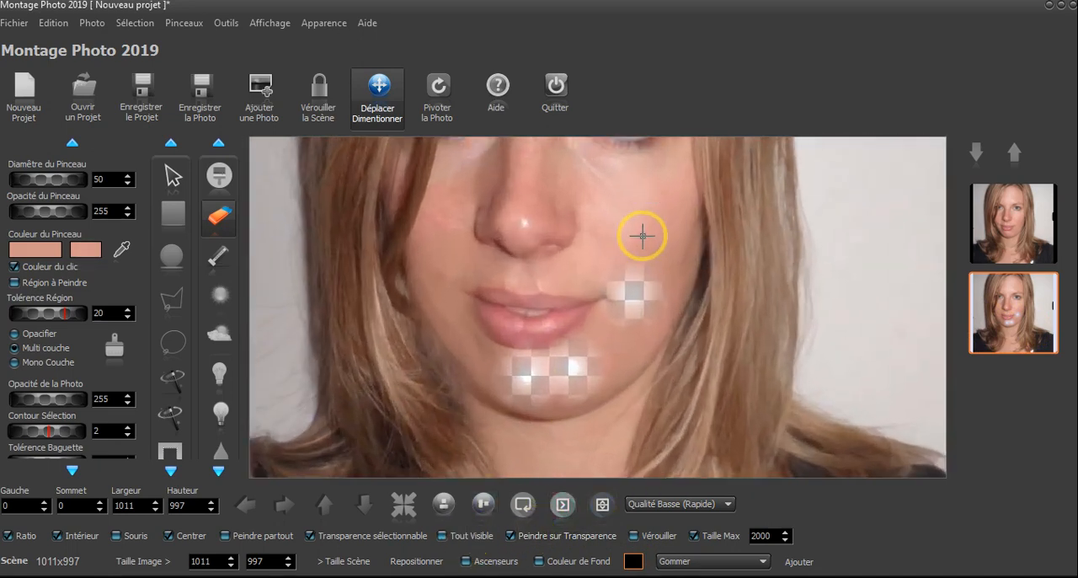
pyautogui.click(454, 539)
pyautogui.scroll(-5, 674, 368)
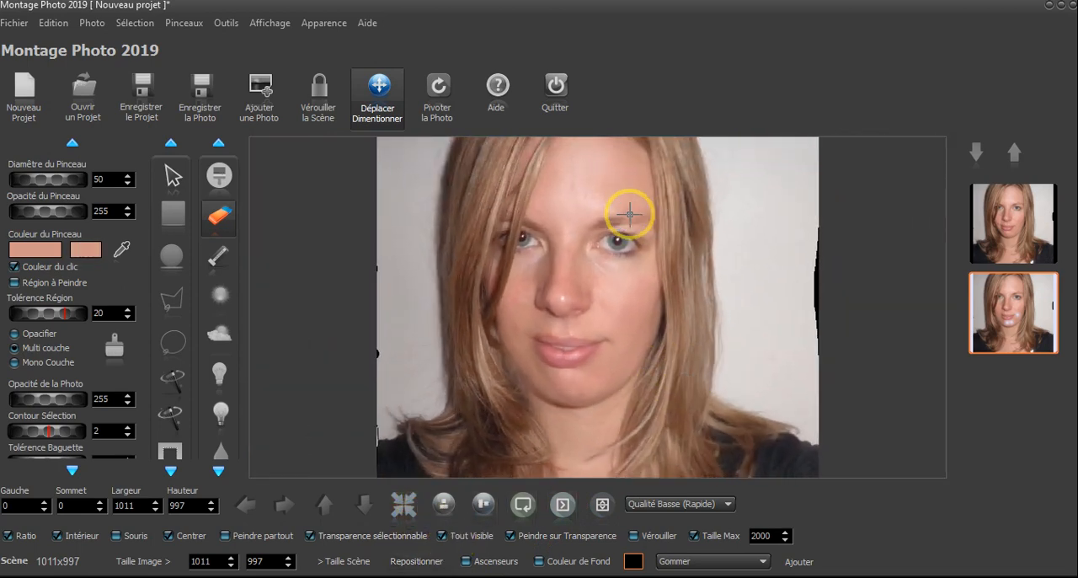
pyautogui.scroll(5, 630, 214)
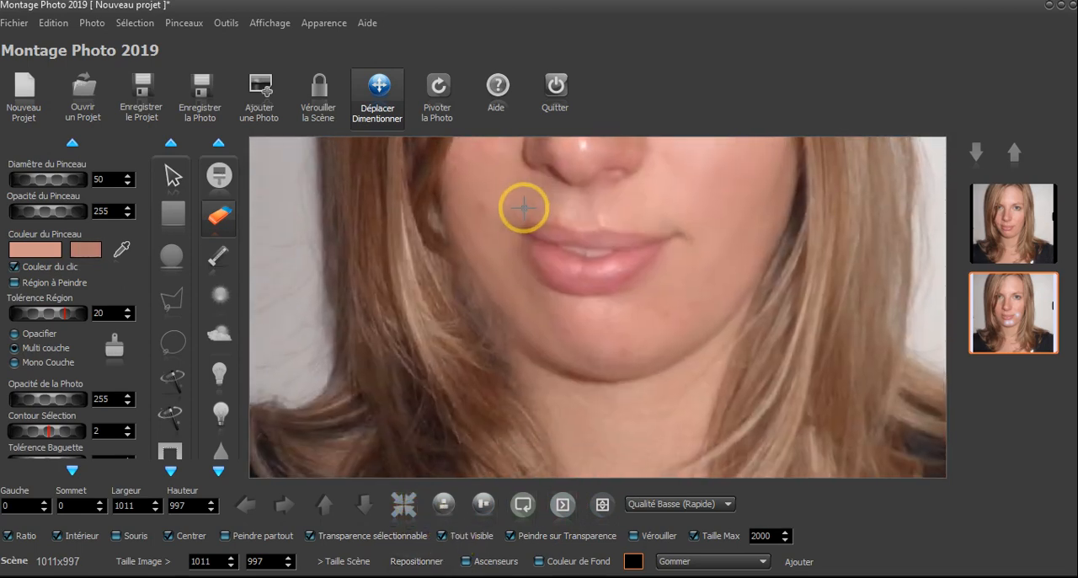
pyautogui.scroll(-3, 524, 208)
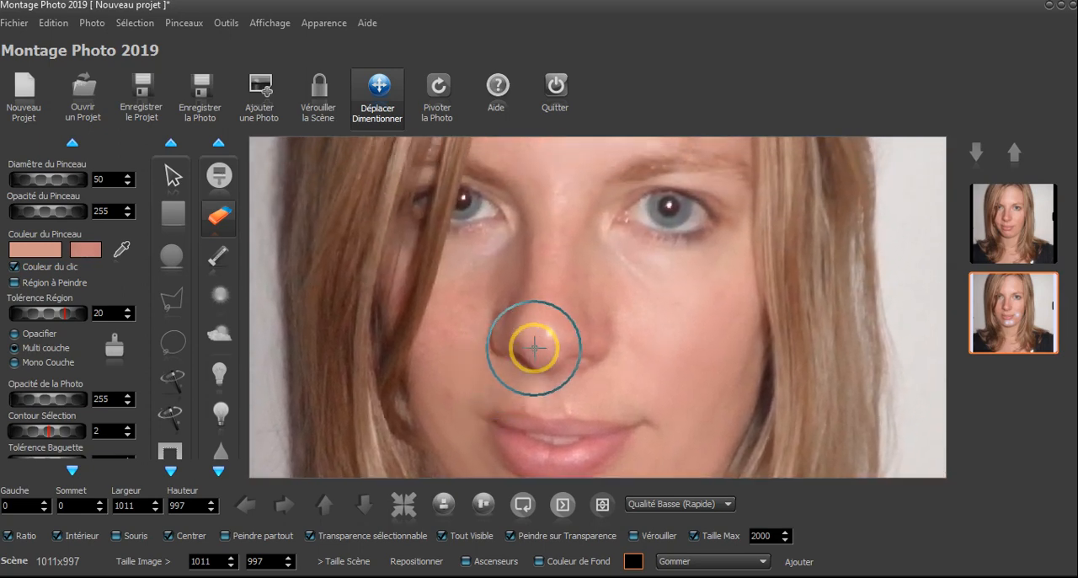
pyautogui.scroll(-7, 557, 334)
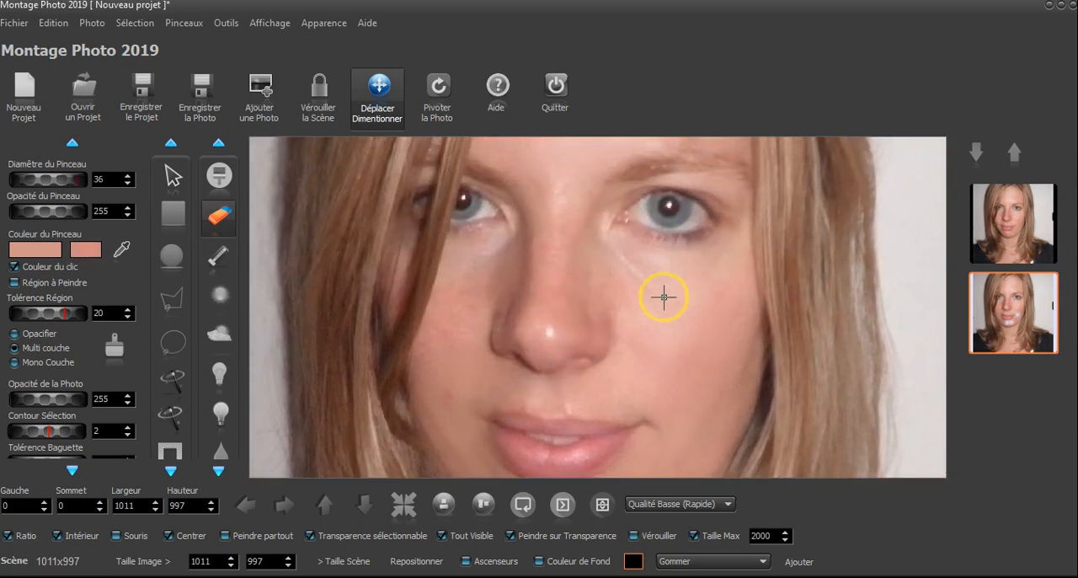
# Select both photo layers and merge them with Coller les Photos sélectionnées
pyautogui.moveTo(1021, 229); pyautogui.dragTo(1011, 314)
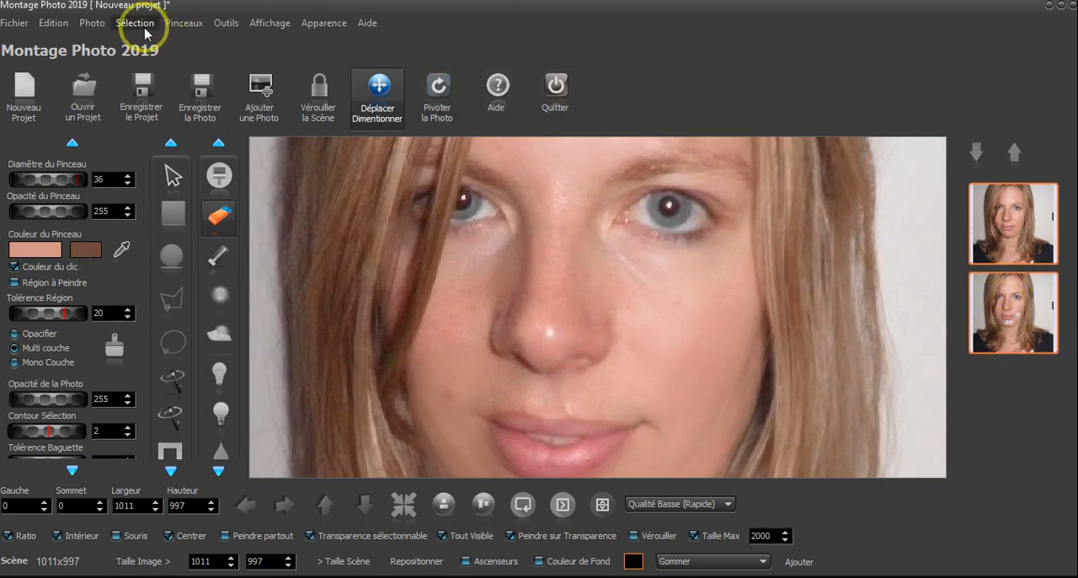
pyautogui.click(92, 23)
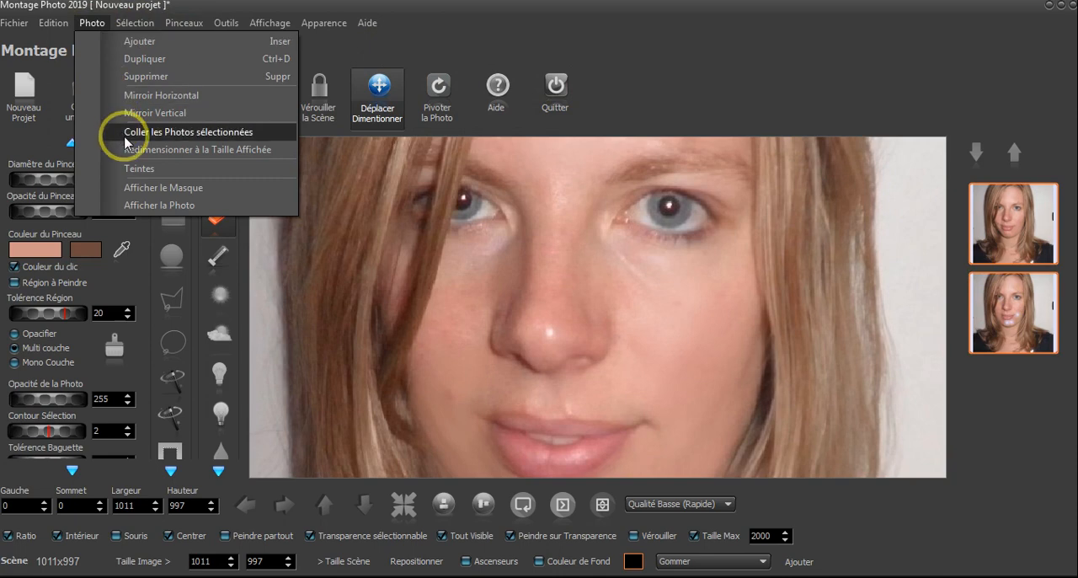
pyautogui.click(187, 132)
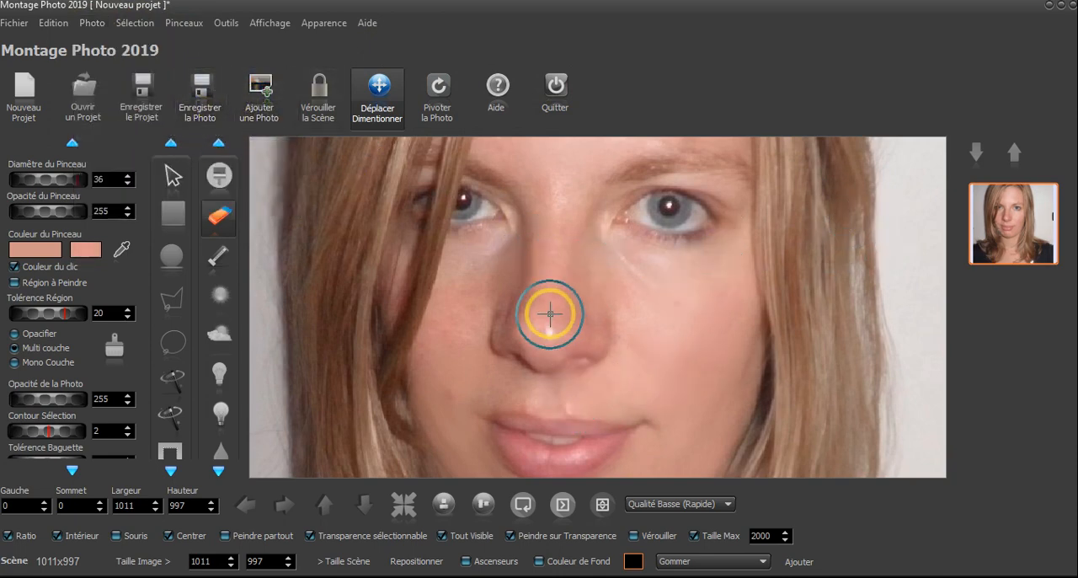
# Reduce the brush diameter to 22 and paint skin colour over the shiny highlight on the nose tip and the nearby cheek
pyautogui.scroll(-4, 558, 301)
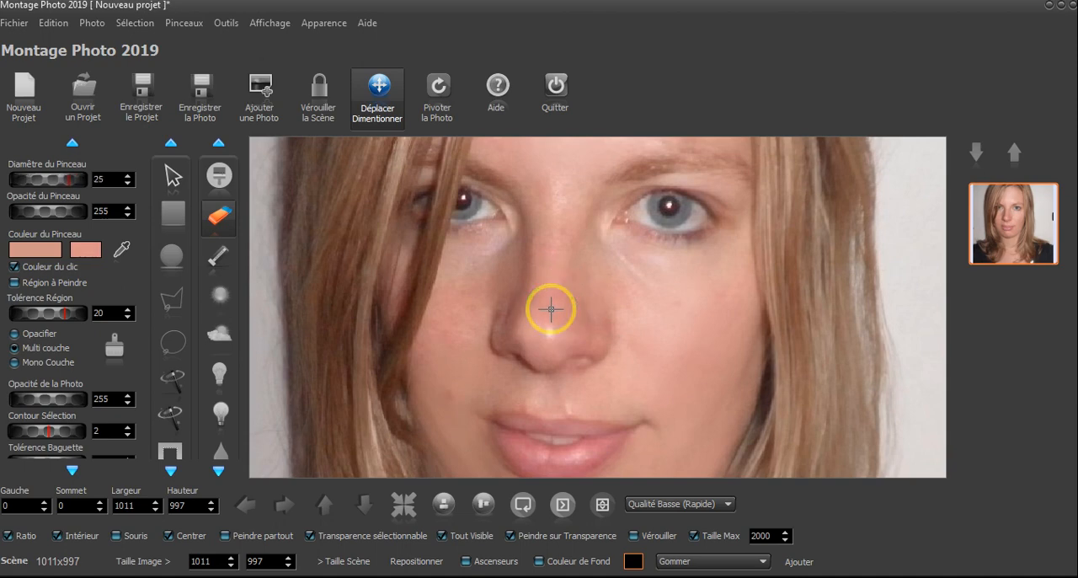
pyautogui.click(44, 312)
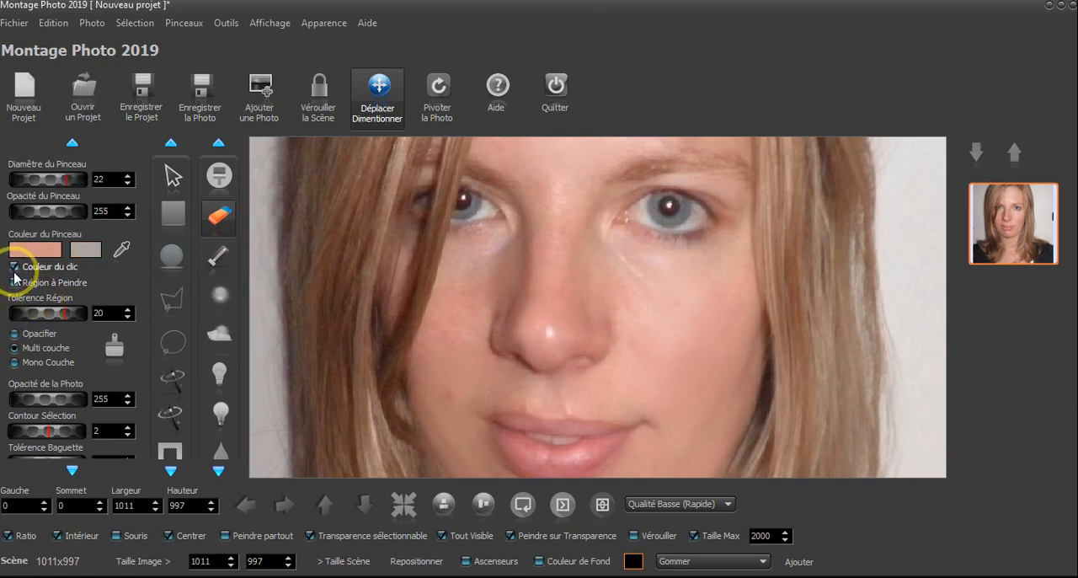
pyautogui.click(219, 175)
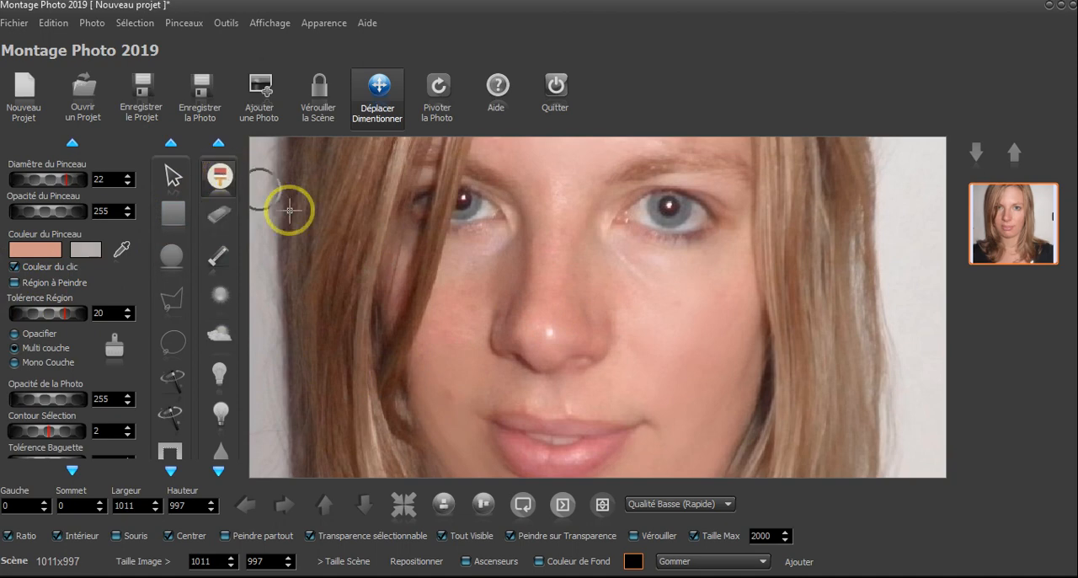
pyautogui.click(542, 310)
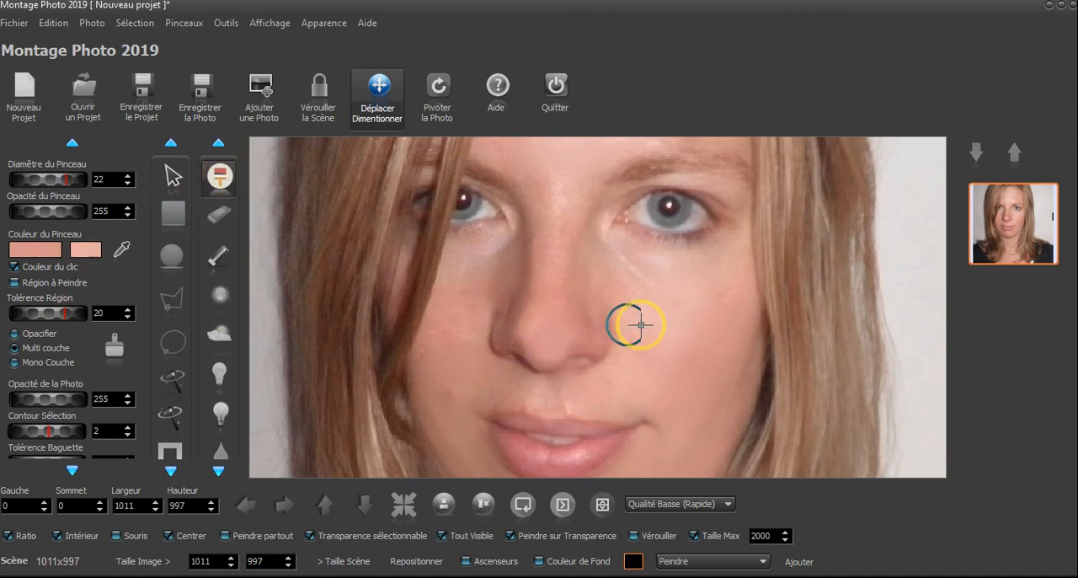
pyautogui.scroll(-3, 791, 362)
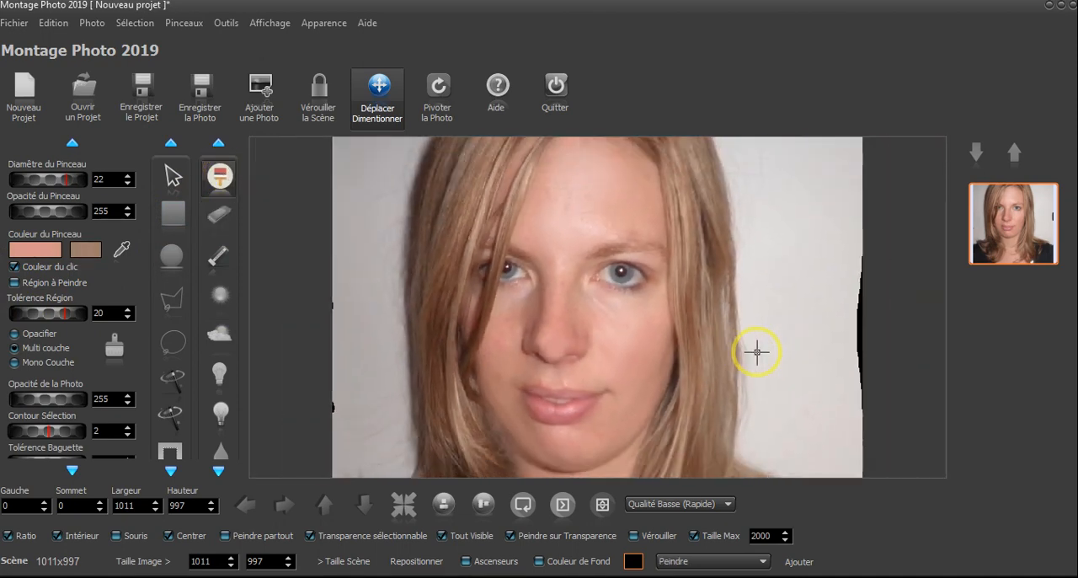
pyautogui.scroll(-1, 684, 357)
pyautogui.click(683, 357)
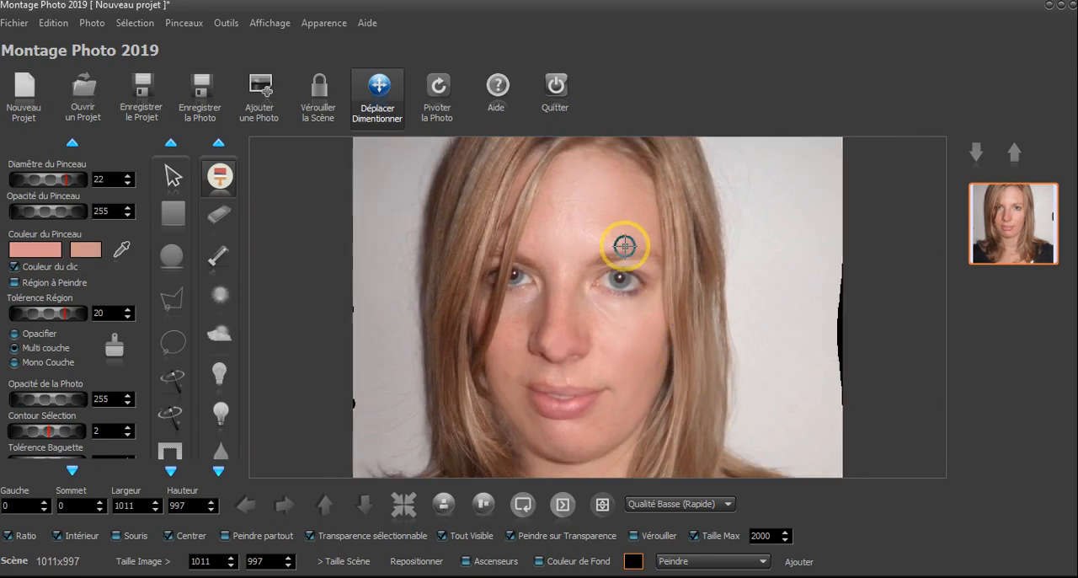
# Paint sampled skin tones over the forehead just above the eyebrow on the photo's right side and the crease under that eye
pyautogui.scroll(2, 625, 245)
pyautogui.click(641, 221)
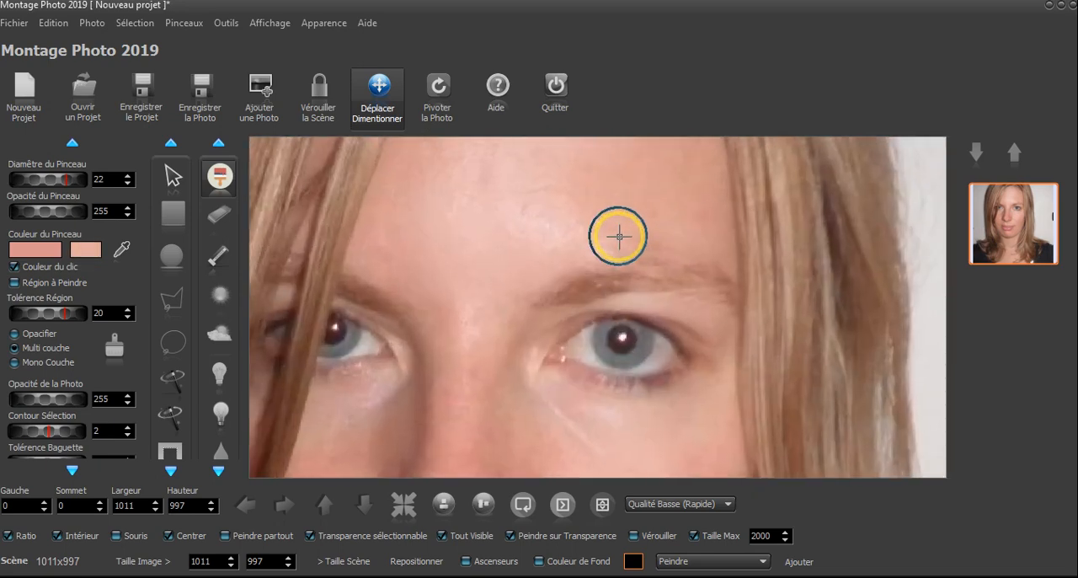
pyautogui.click(665, 241)
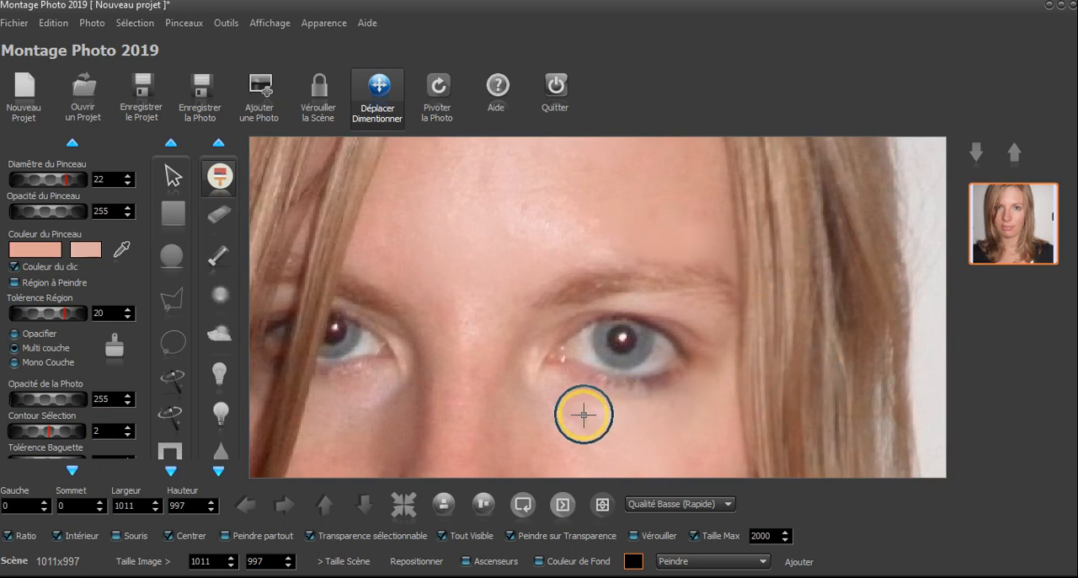
# Examine the whole retouched portrait, checking the face, hair and photo borders for remaining defects
pyautogui.scroll(-3, 550, 401)
pyautogui.scroll(-1, 541, 405)
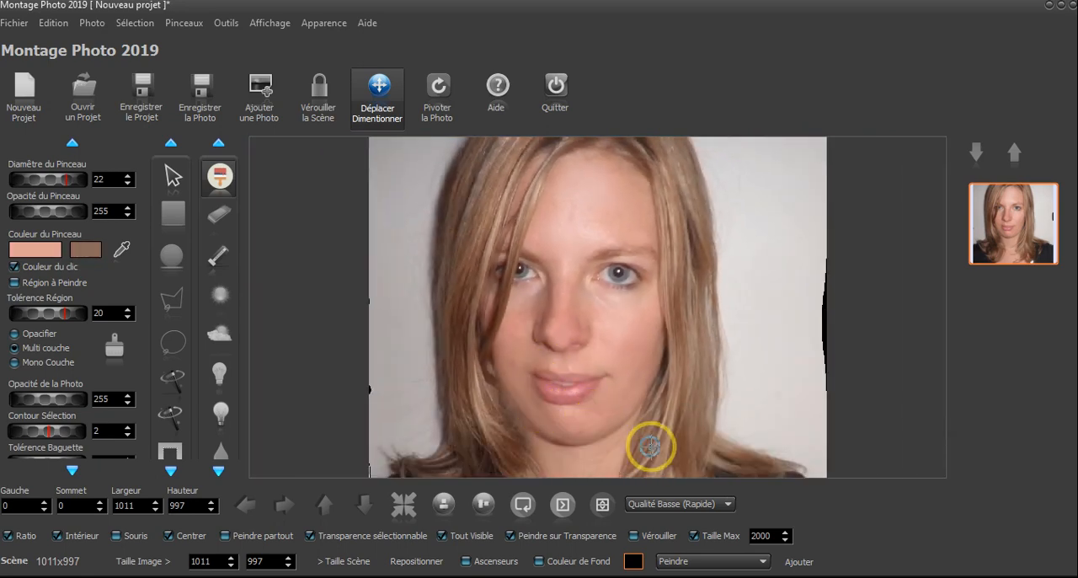
pyautogui.scroll(-2, 673, 392)
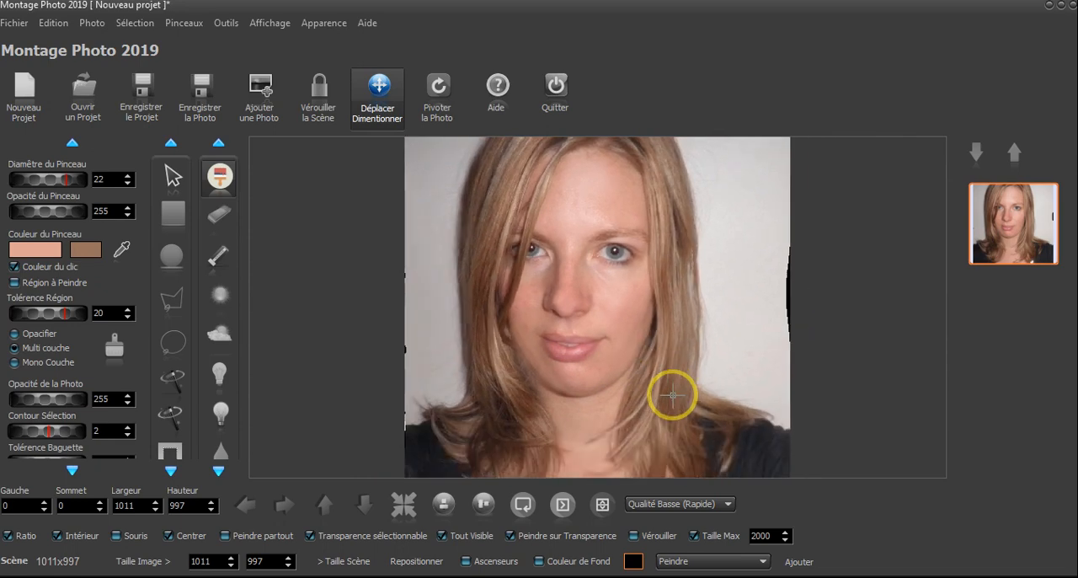
pyautogui.scroll(2, 668, 387)
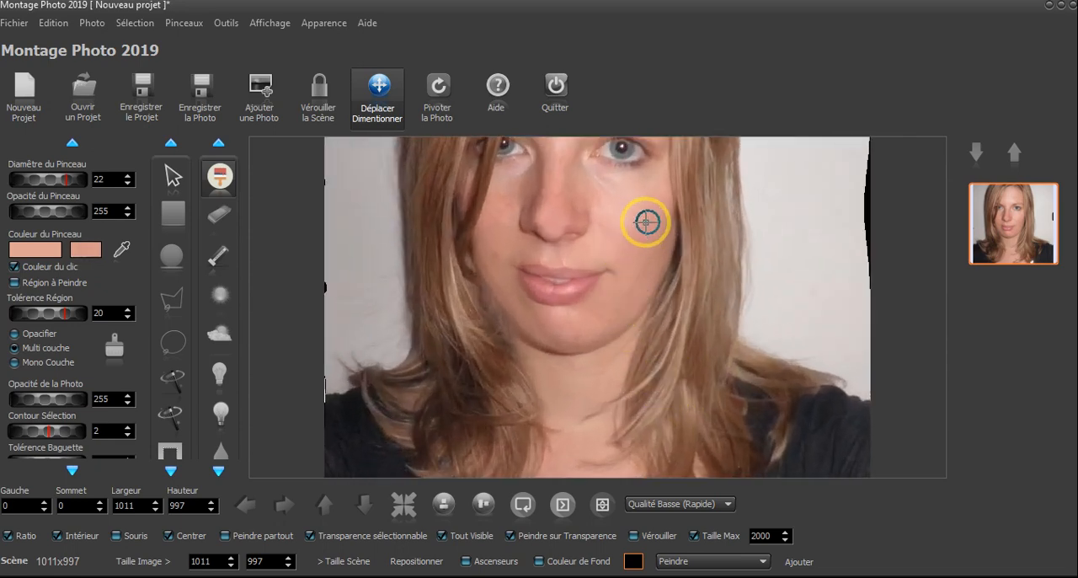
pyautogui.moveTo(651, 233); pyautogui.dragTo(679, 421)
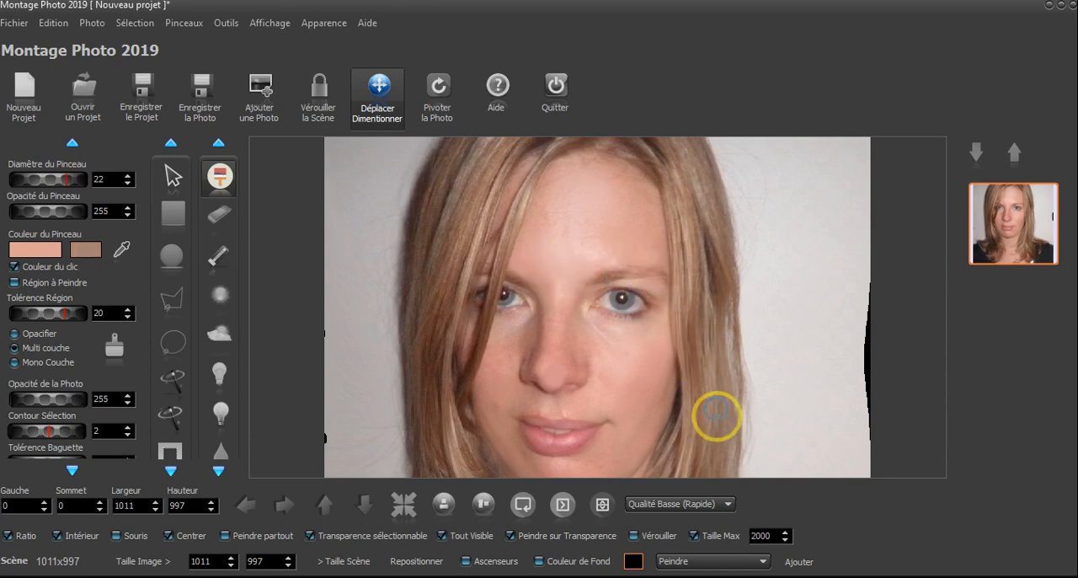
pyautogui.click(221, 217)
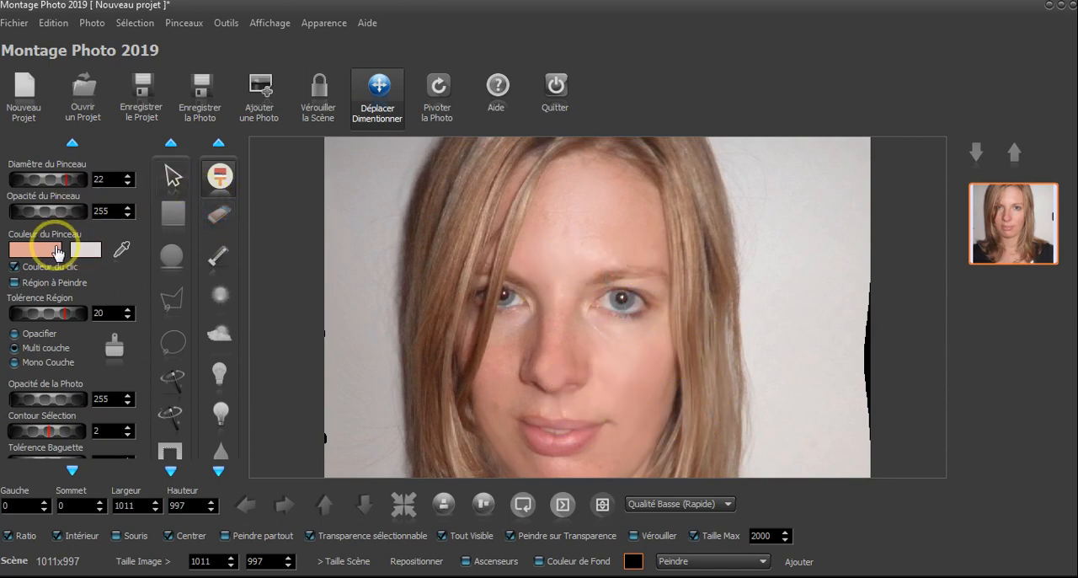
pyautogui.click(221, 177)
pyautogui.click(573, 415)
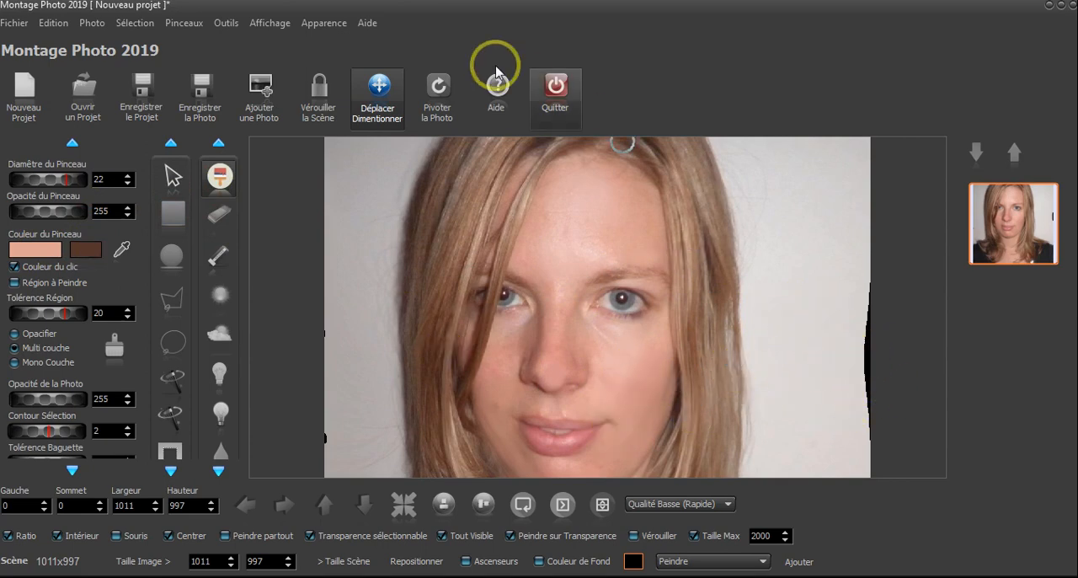
# Use Déformer in Etaler mode with a diameter of 360 to stretch the background over the black notches along the photo's side edges
pyautogui.click(227, 24)
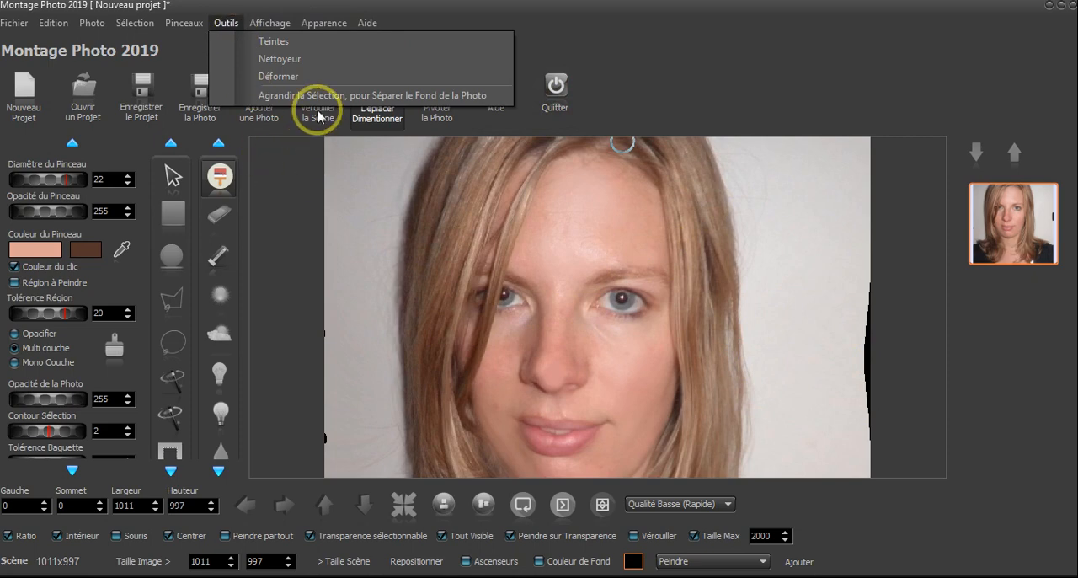
pyautogui.click(301, 76)
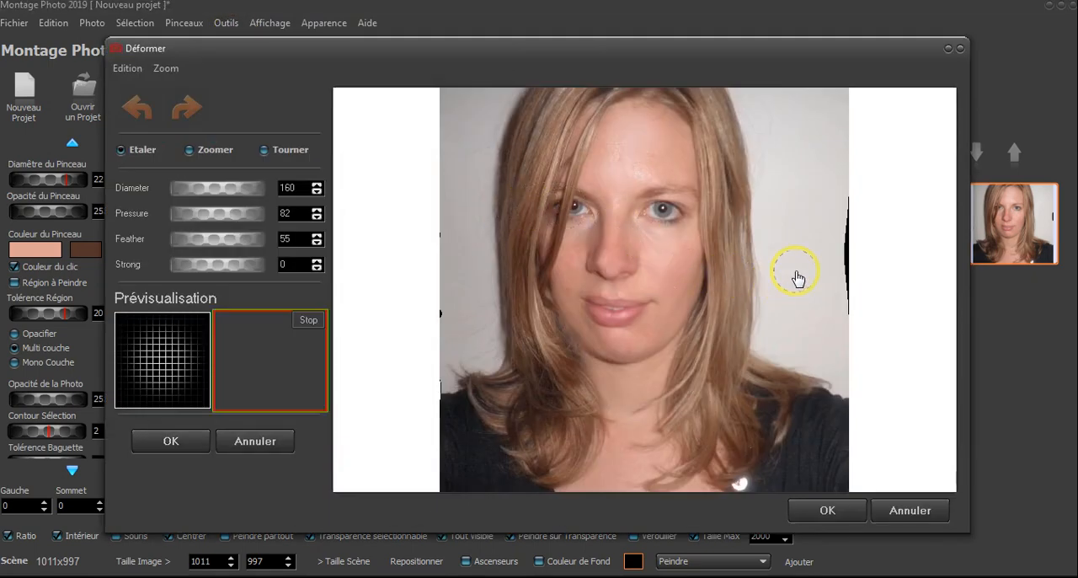
pyautogui.moveTo(221, 187); pyautogui.dragTo(245, 188)
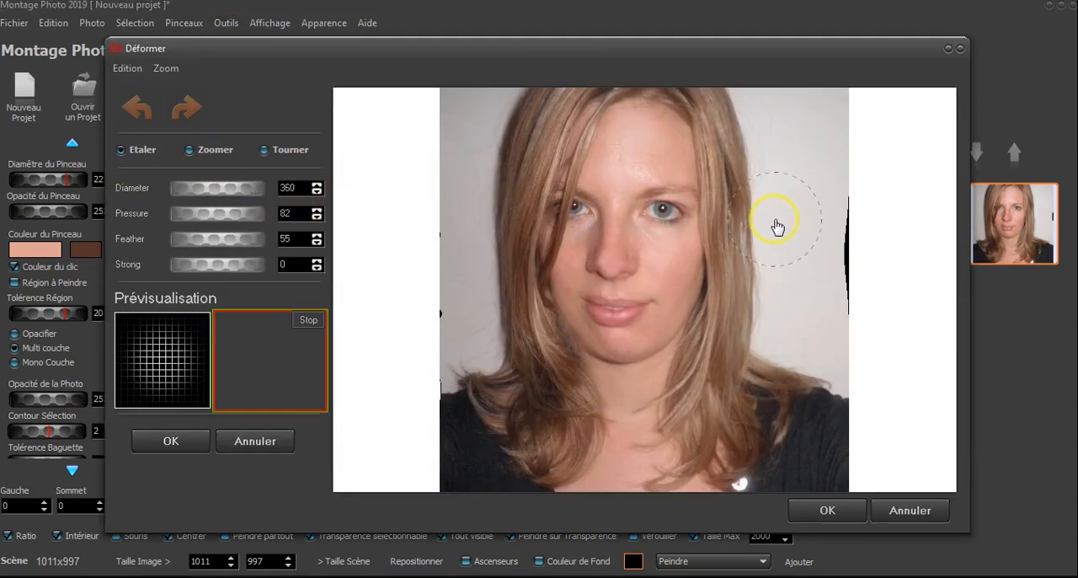
pyautogui.moveTo(842, 251)
pyautogui.mouseDown()
pyautogui.moveTo(918, 245)
pyautogui.moveTo(881, 259)
pyautogui.moveTo(878, 297)
pyautogui.mouseUp()
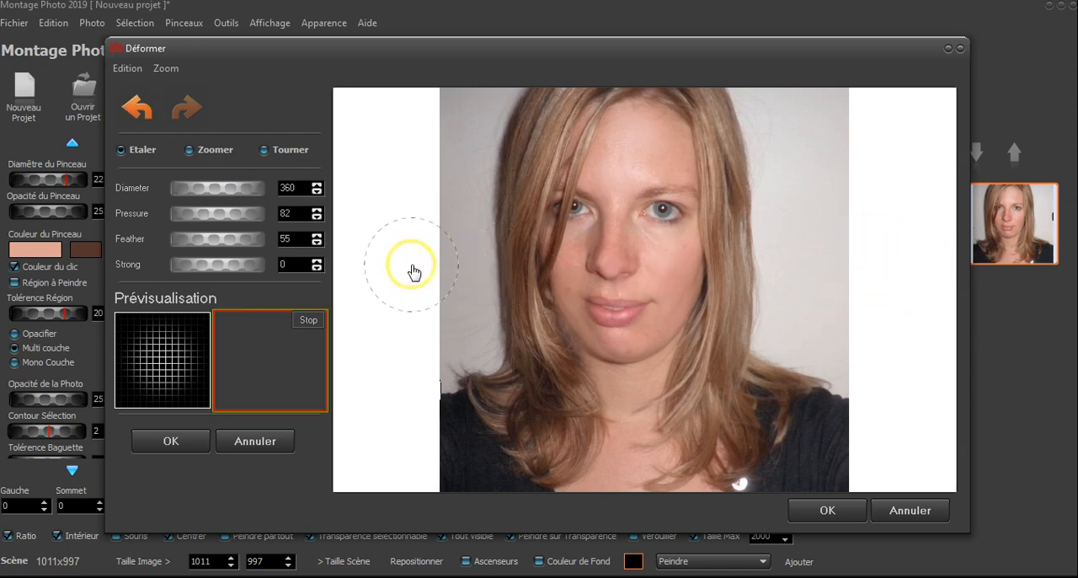
pyautogui.click(171, 442)
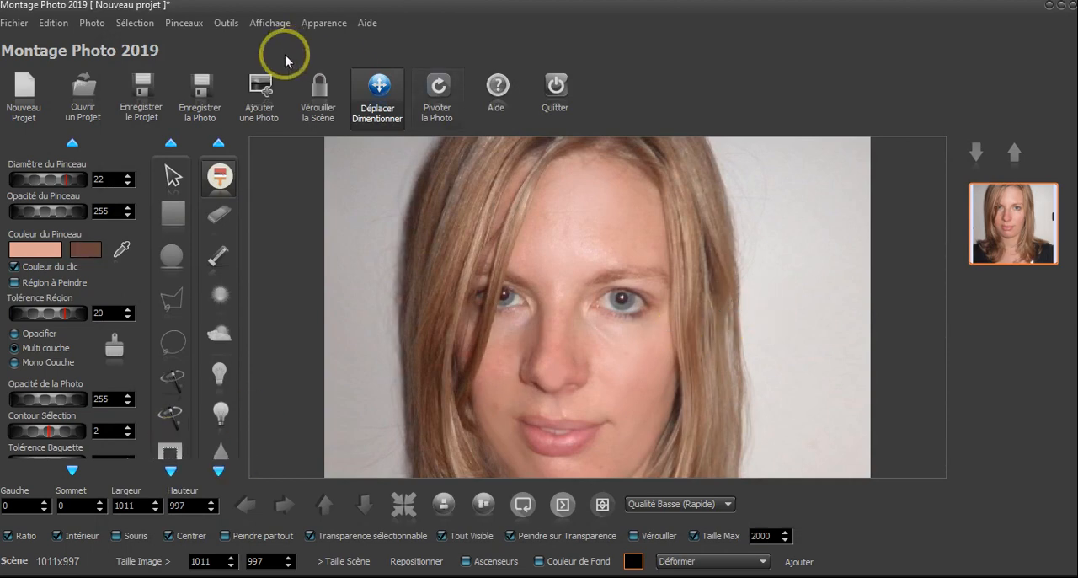
# Save the project as Projet08.pmt in the 008 folder, replacing the existing file
pyautogui.click(145, 102)
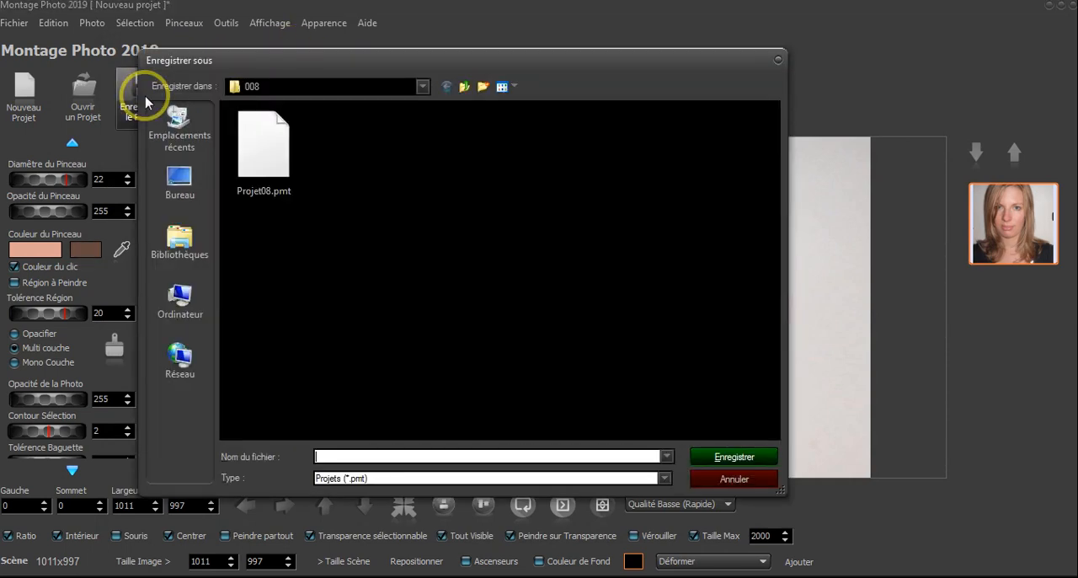
pyautogui.click(272, 154)
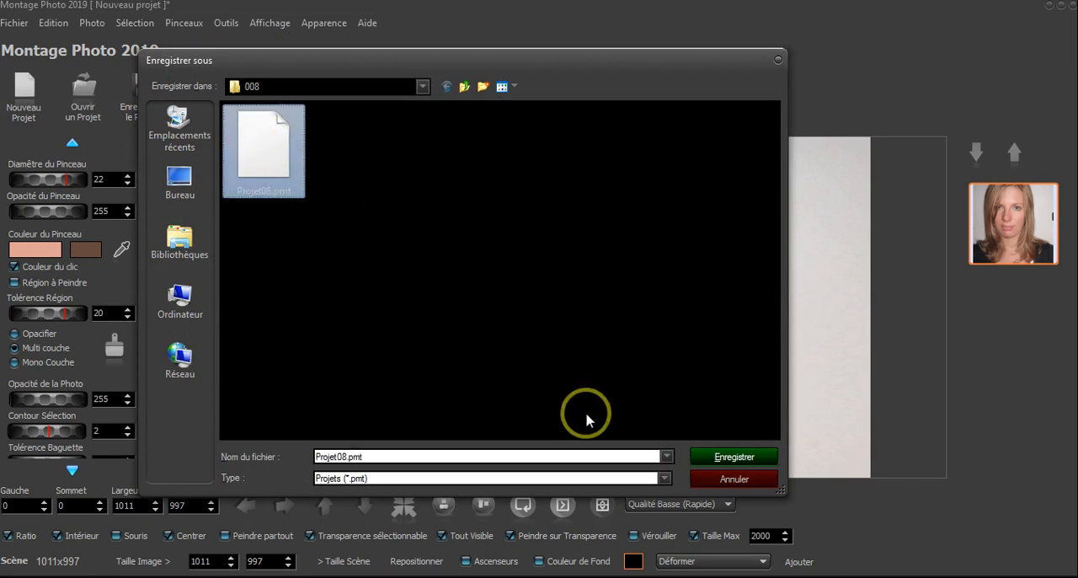
pyautogui.click(731, 460)
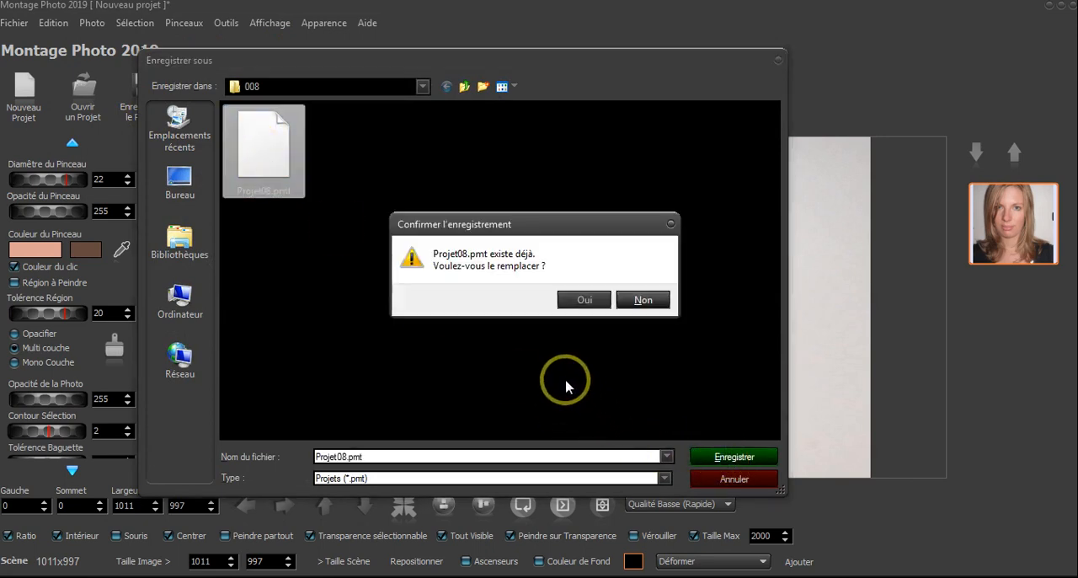
pyautogui.click(587, 301)
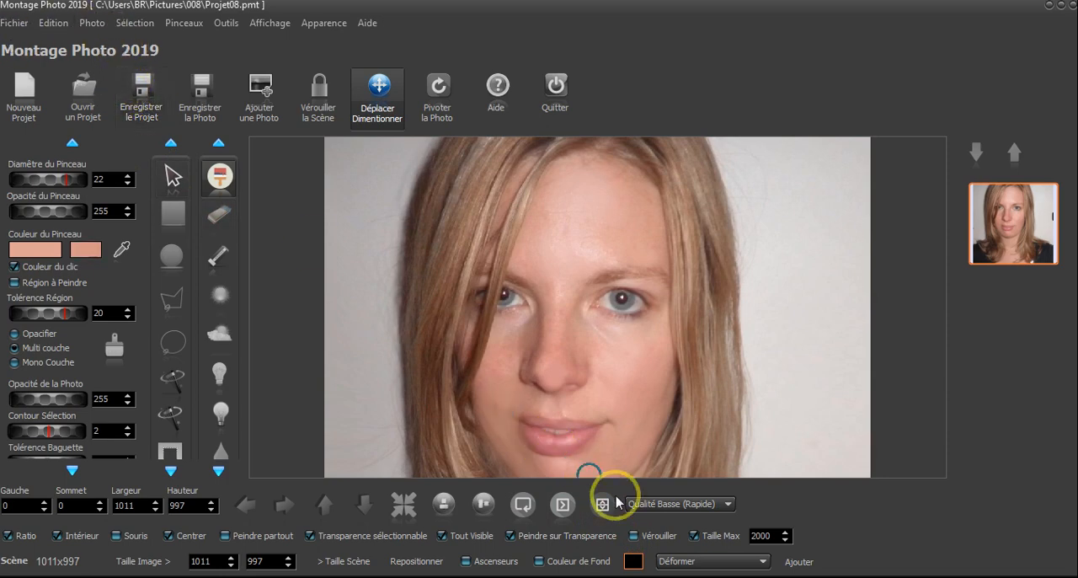
pyautogui.click(668, 559)
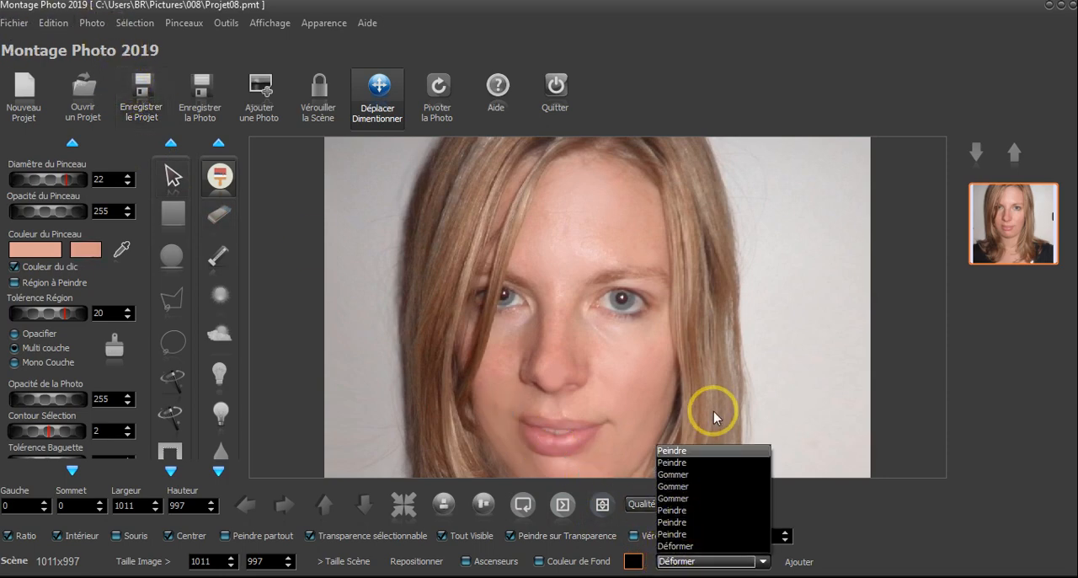
pyautogui.click(663, 35)
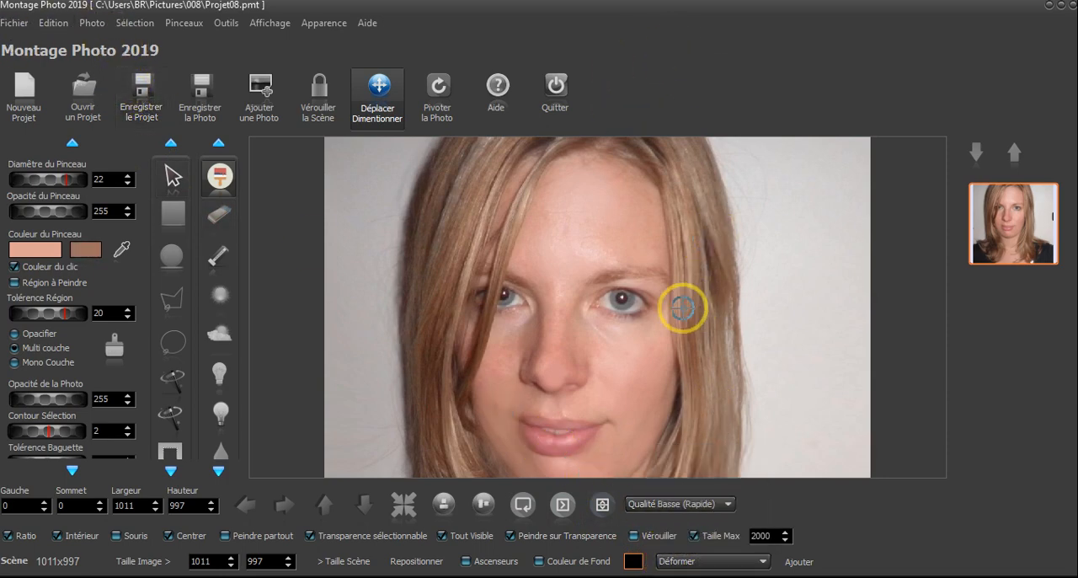
pyautogui.scroll(2, 621, 285)
pyautogui.scroll(-4, 605, 275)
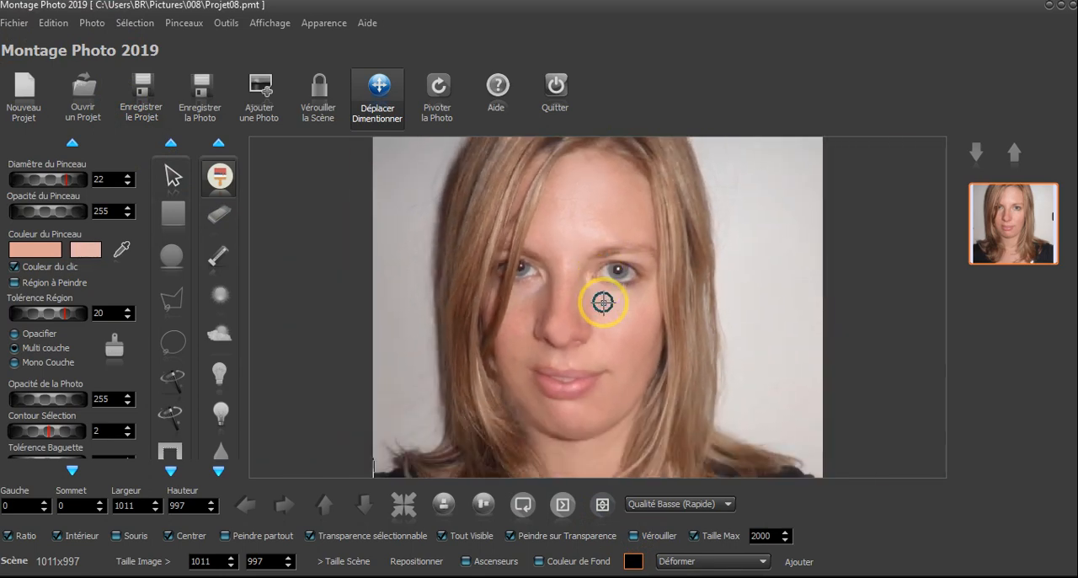
pyautogui.scroll(3, 631, 229)
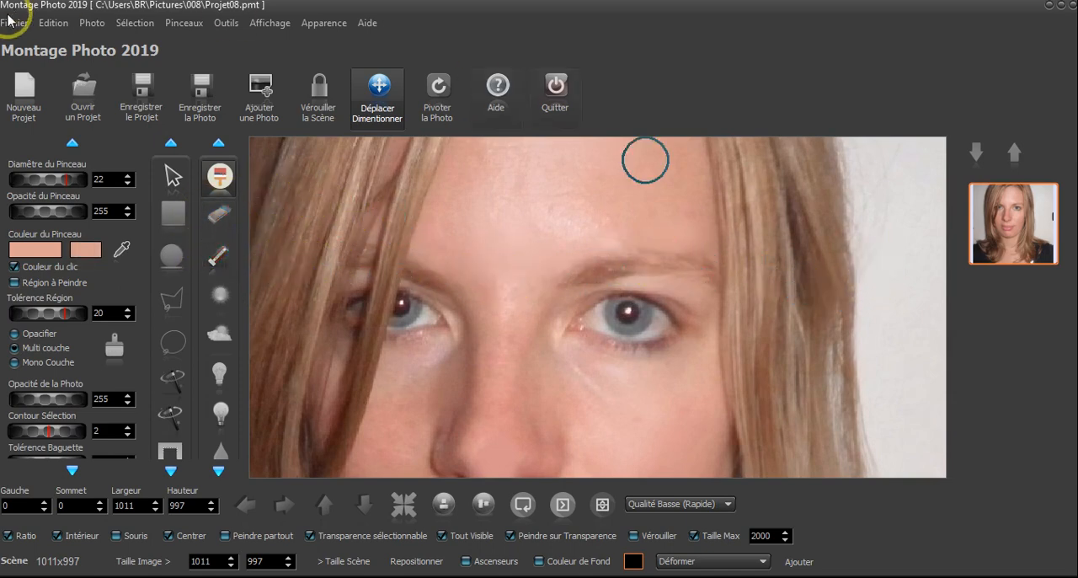
# Duplicate the photo and darken the eyebrow on its right side using the shadow brush at opacity 76
pyautogui.click(91, 23)
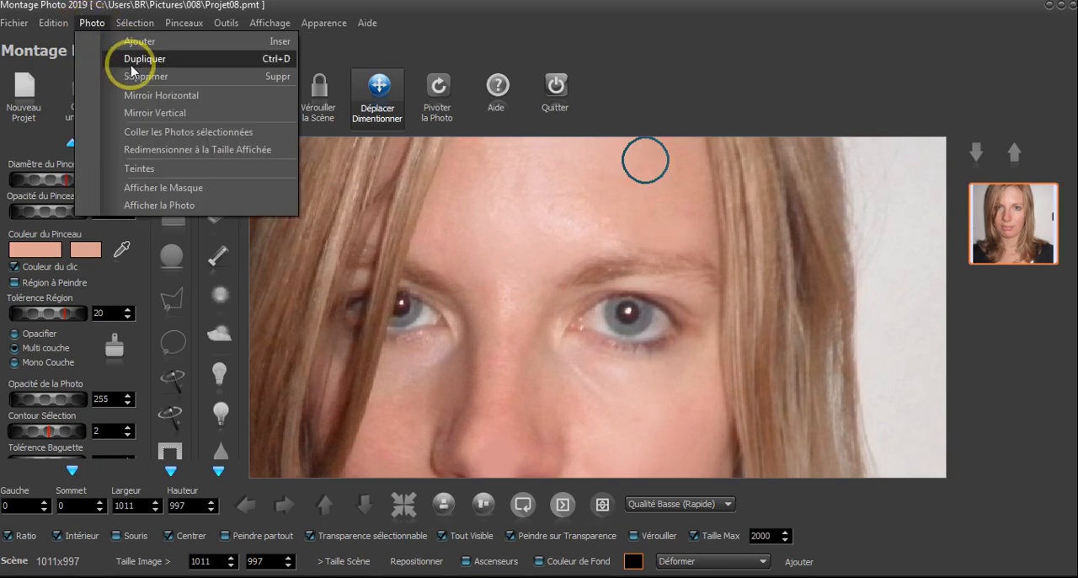
pyautogui.click(121, 58)
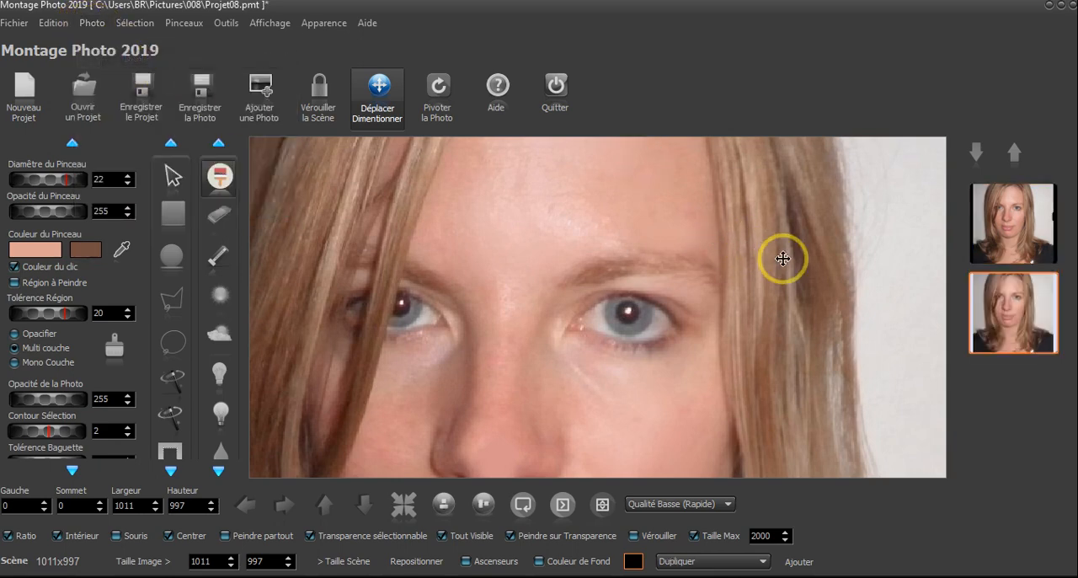
pyautogui.click(223, 339)
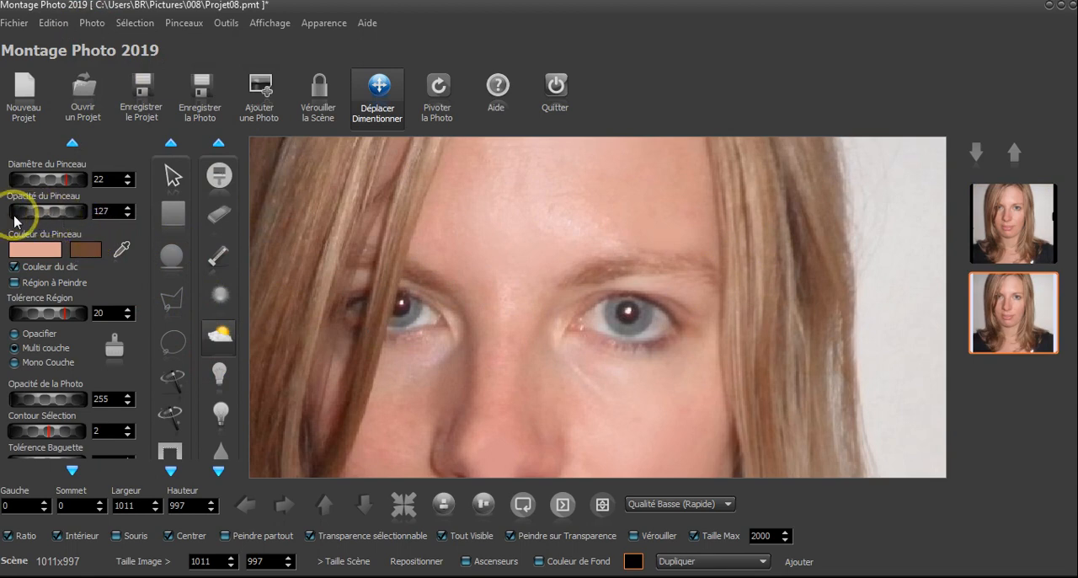
pyautogui.click(45, 215)
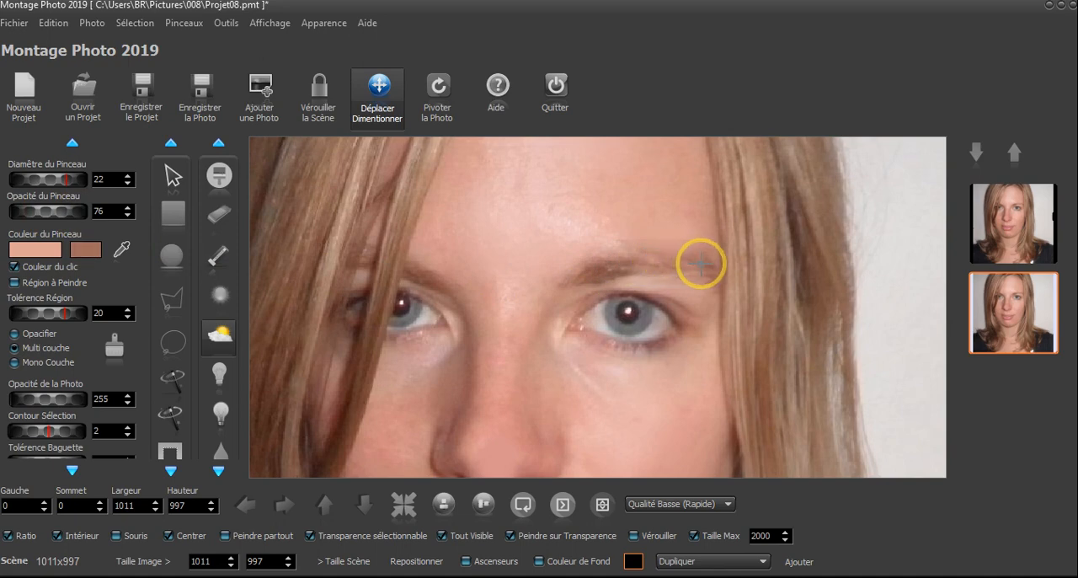
pyautogui.moveTo(630, 258); pyautogui.dragTo(686, 264)
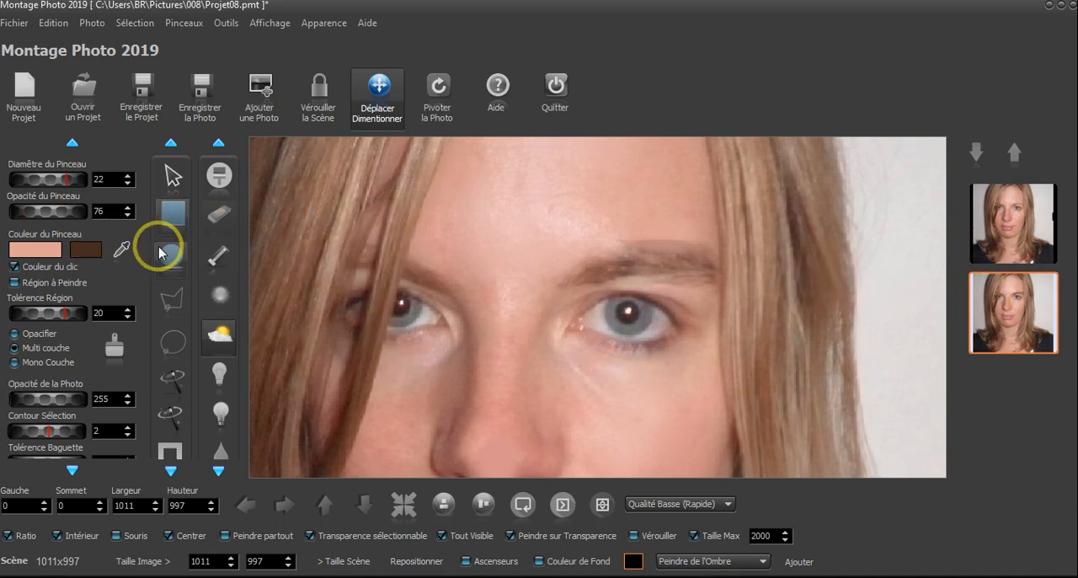
# Erase the excess shadow above and below the darkened eyebrow at opacity 255, and check the result against the whole face
pyautogui.click(206, 221)
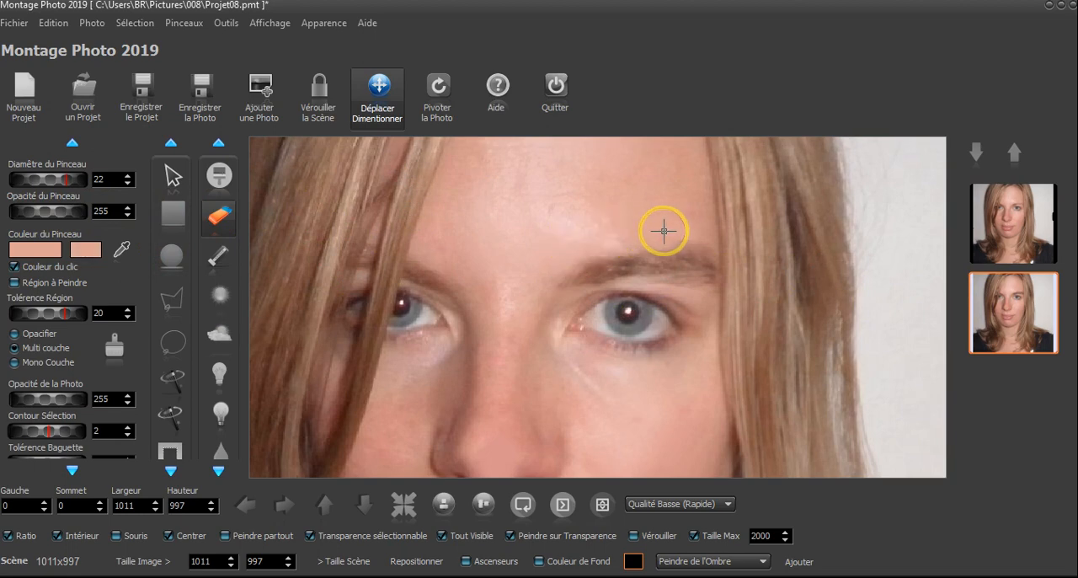
pyautogui.moveTo(719, 233); pyautogui.dragTo(602, 302)
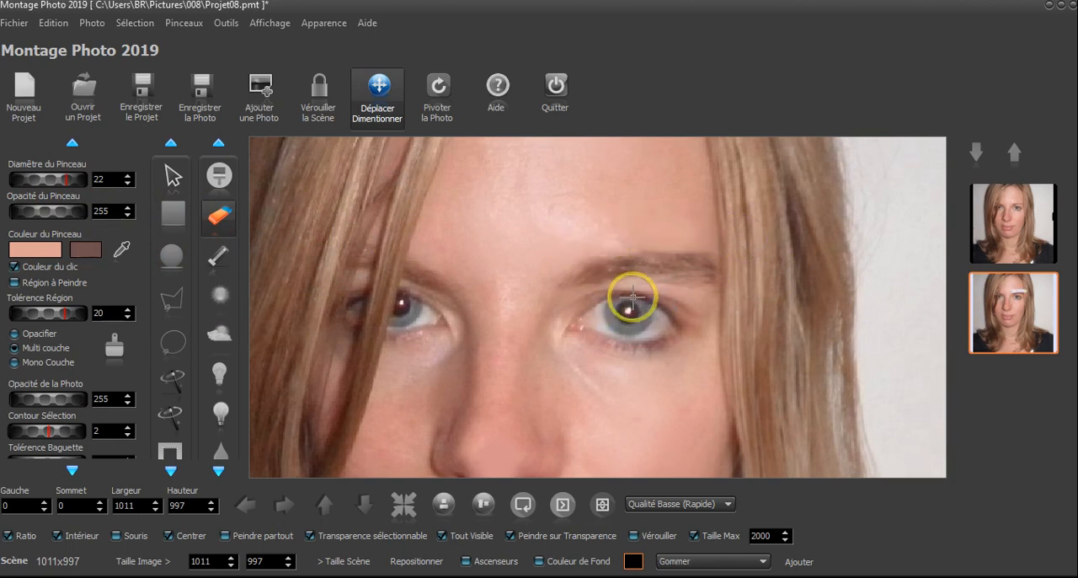
pyautogui.scroll(-3, 758, 324)
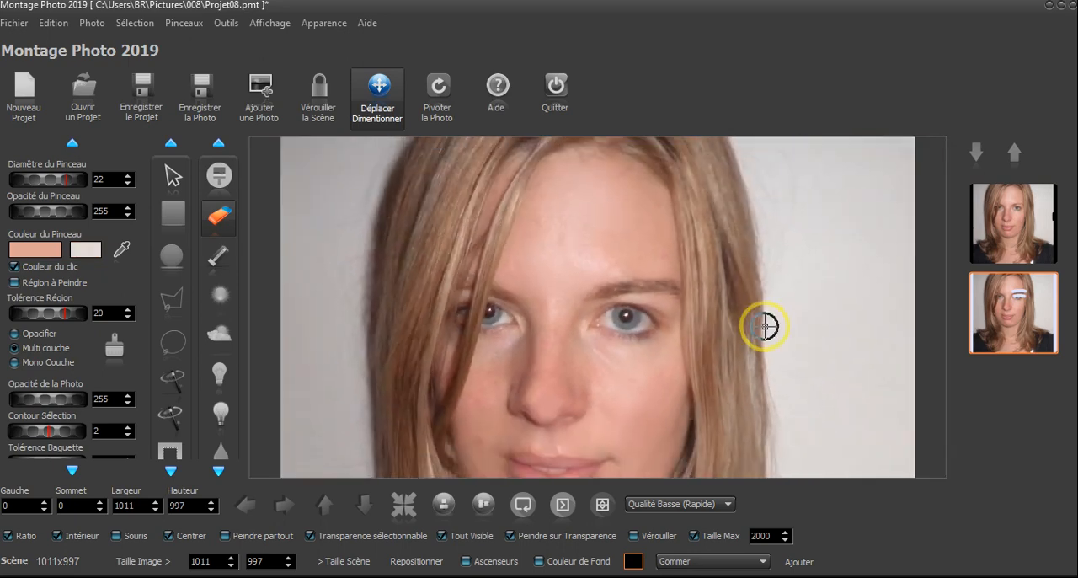
pyautogui.scroll(1, 617, 247)
pyautogui.scroll(3, 614, 248)
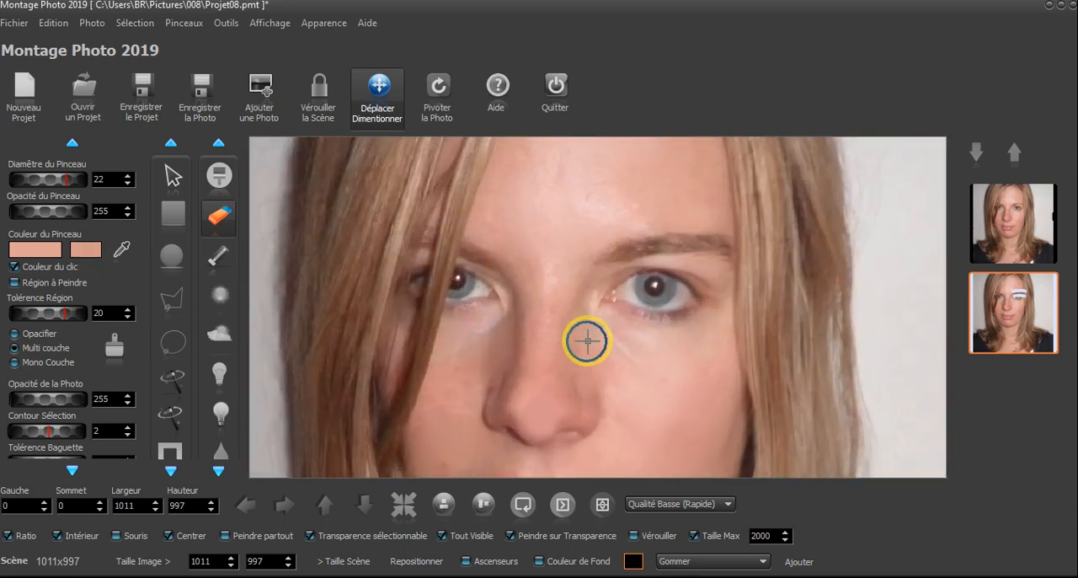
# Save the current project
pyautogui.click(141, 95)
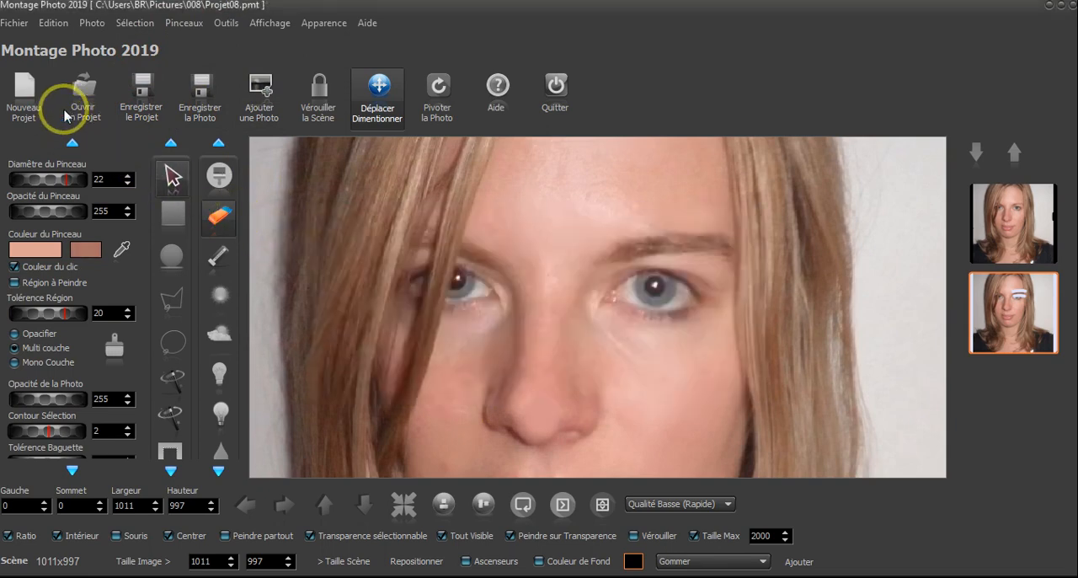
pyautogui.click(23, 29)
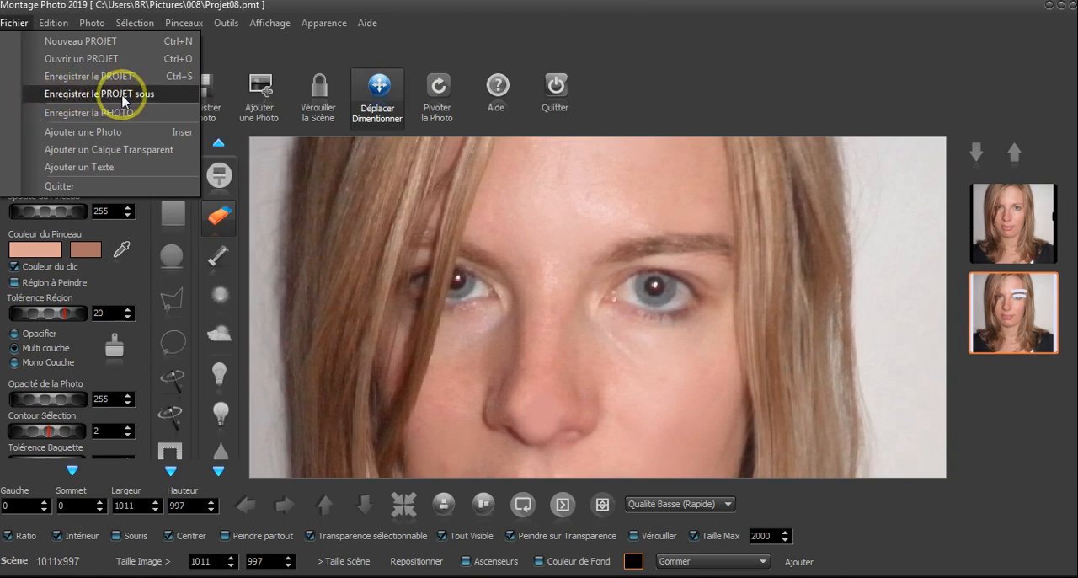
pyautogui.click(603, 47)
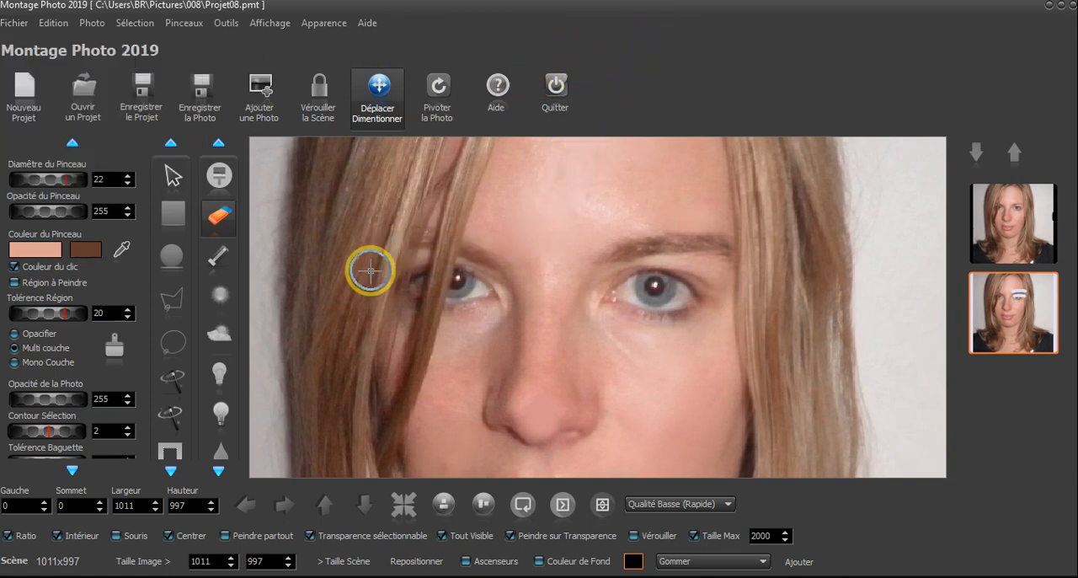
# Merge the original photo and the retouched eyebrow copy into a single photo
pyautogui.click(1024, 220)
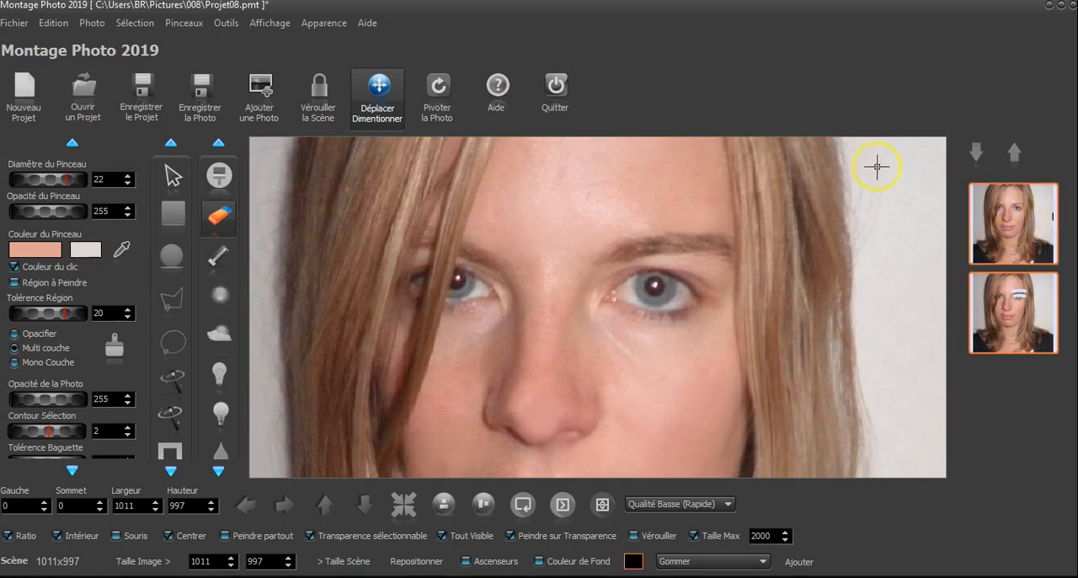
pyautogui.click(91, 23)
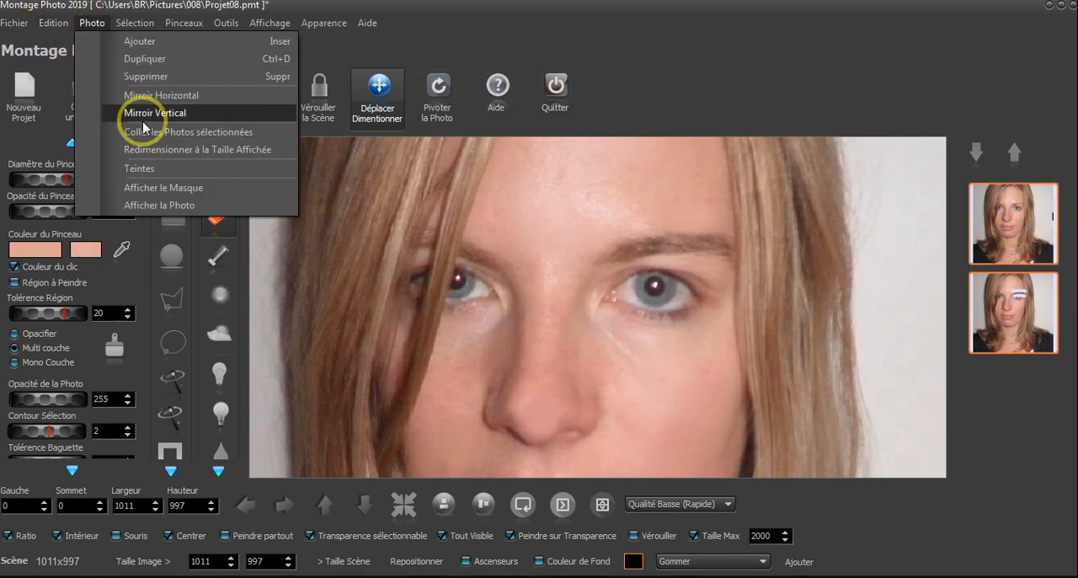
pyautogui.click(171, 137)
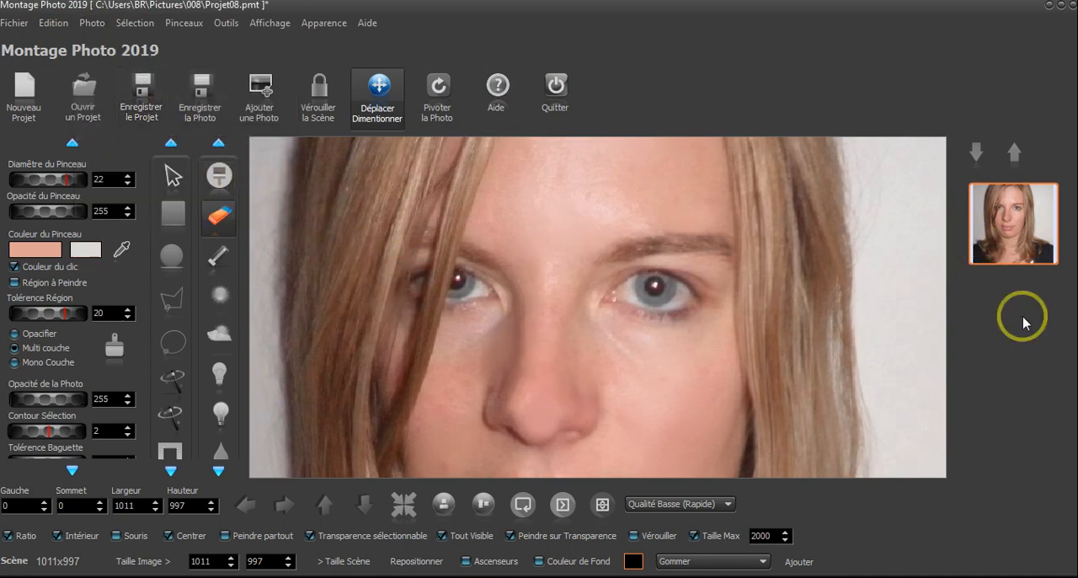
# Duplicate the merged photo and paint shadow over the eyebrow on its left side at opacity 95, passing over the hair
pyautogui.click(92, 25)
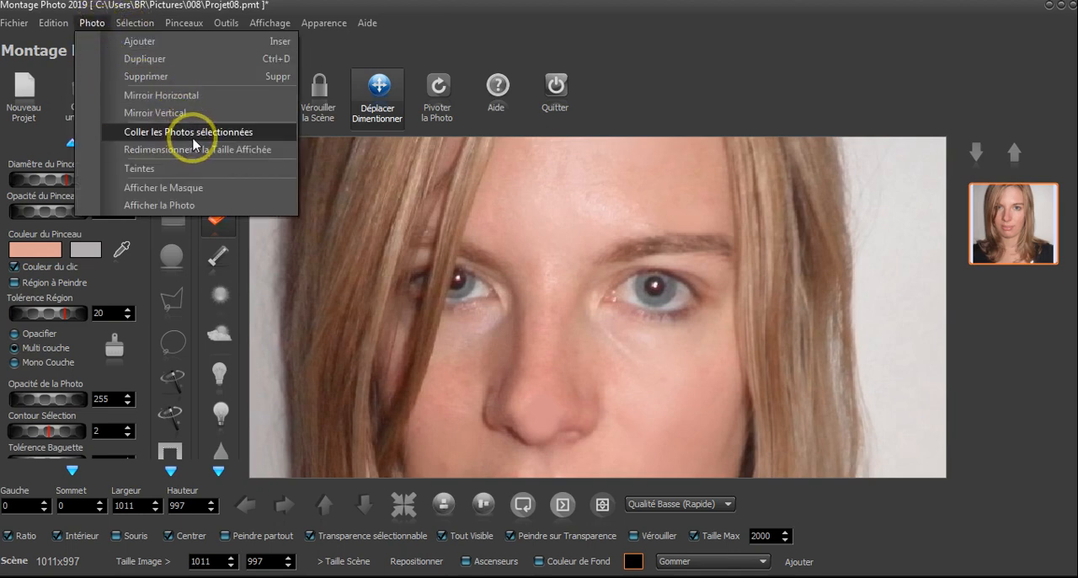
pyautogui.click(163, 58)
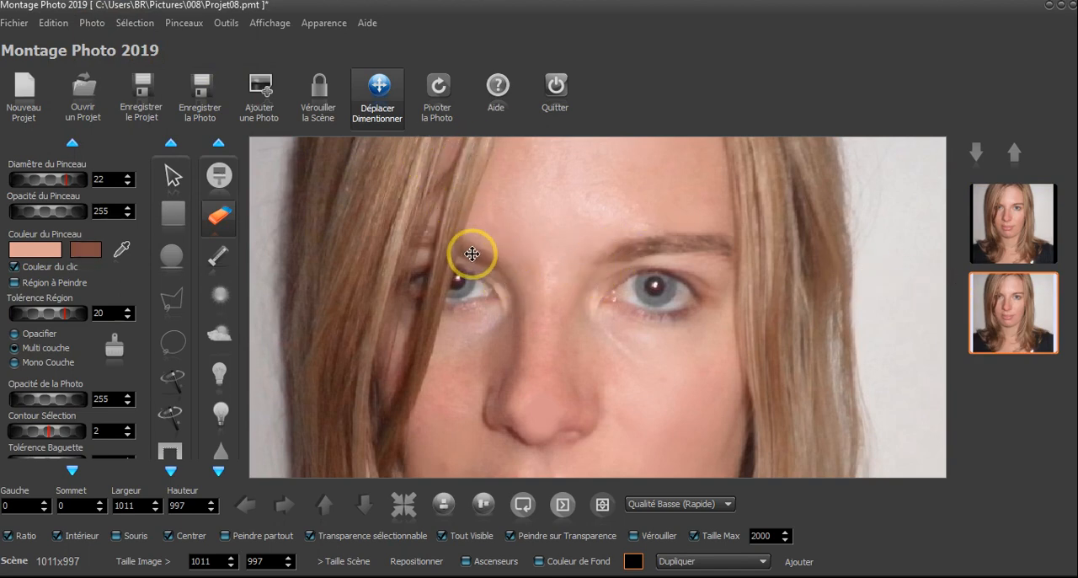
pyautogui.scroll(-3, 590, 250)
pyautogui.scroll(-2, 608, 257)
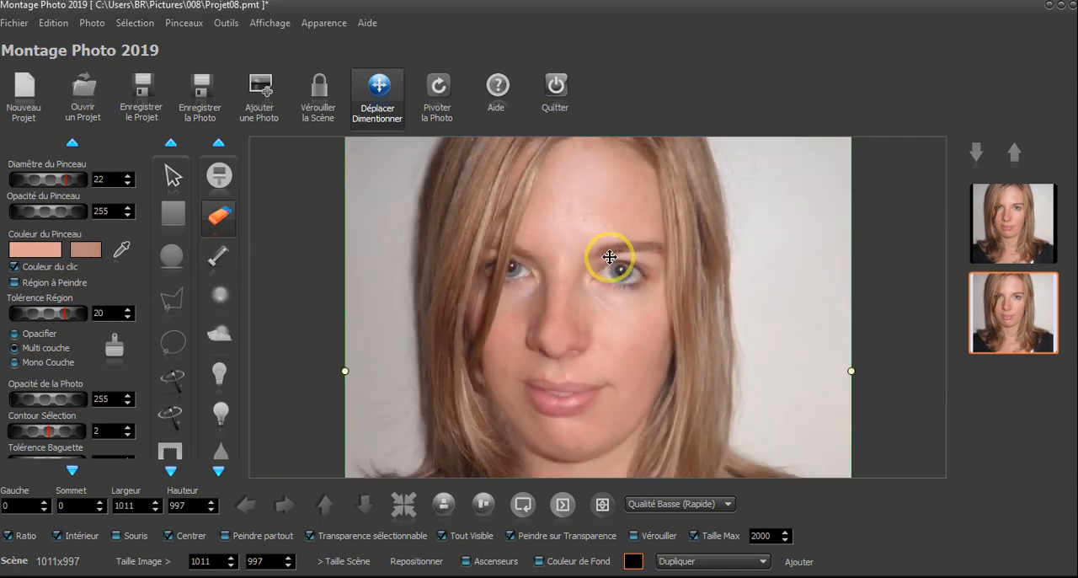
pyautogui.scroll(5, 533, 245)
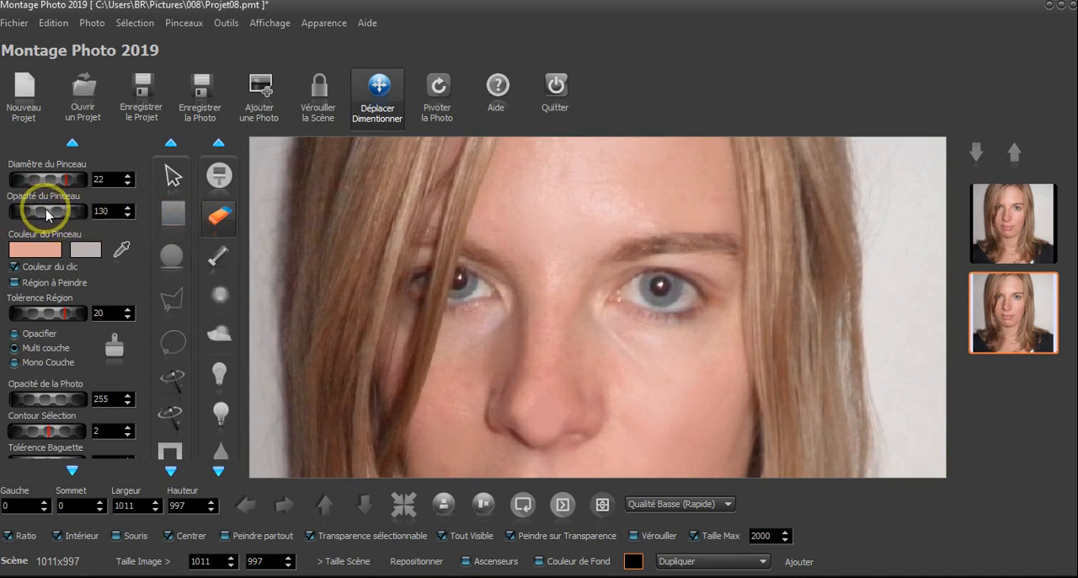
pyautogui.moveTo(46, 215)
pyautogui.mouseDown()
pyautogui.moveTo(27, 214)
pyautogui.moveTo(57, 216)
pyautogui.mouseUp()
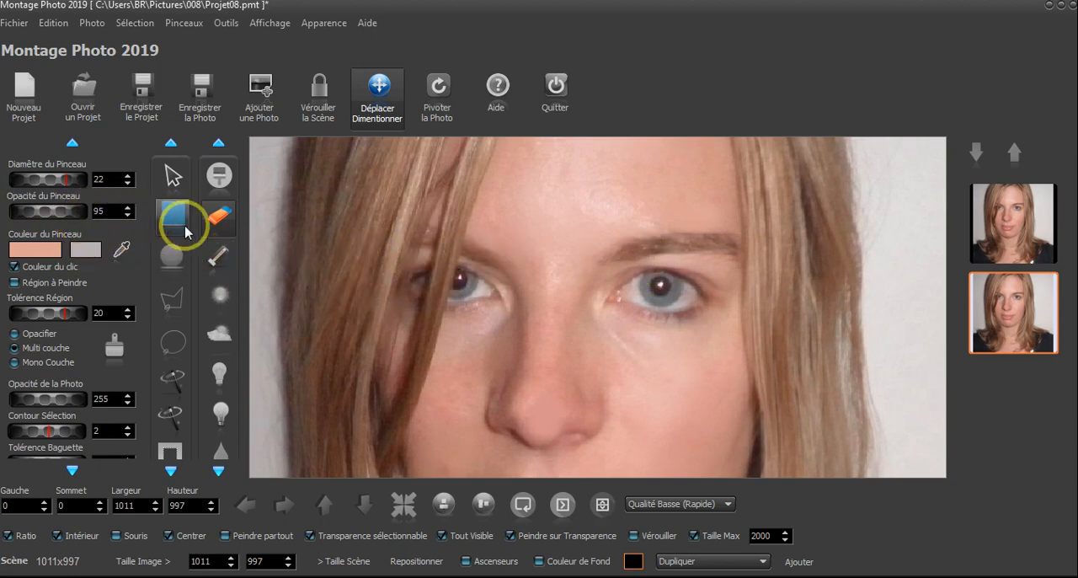
pyautogui.click(219, 333)
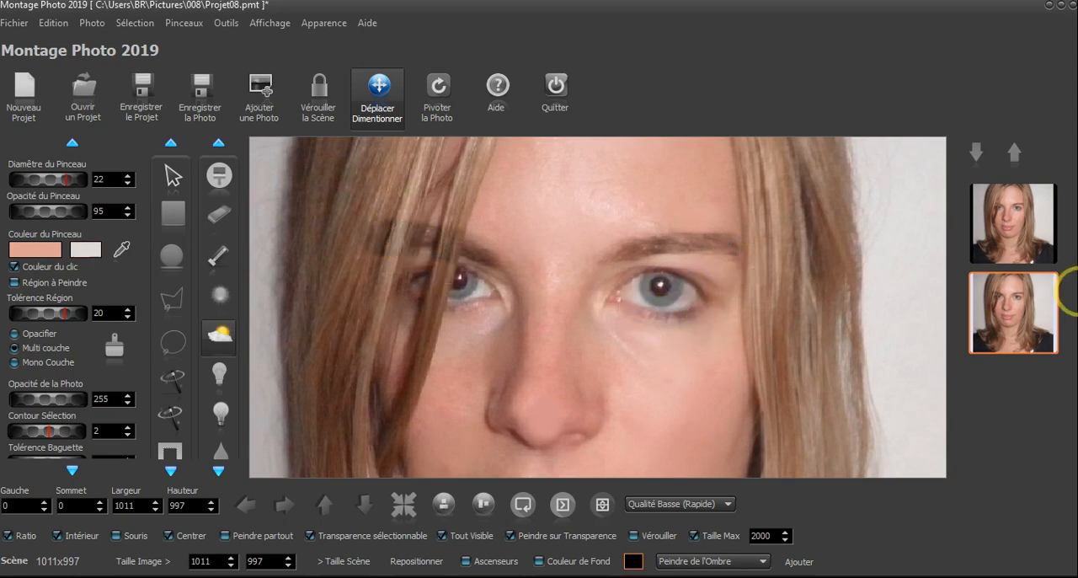
# Display only the unpainted photo and outline the hair strands covering the left-side eyebrow with the polygon lasso, leaving out the skin gap
pyautogui.click(1012, 225)
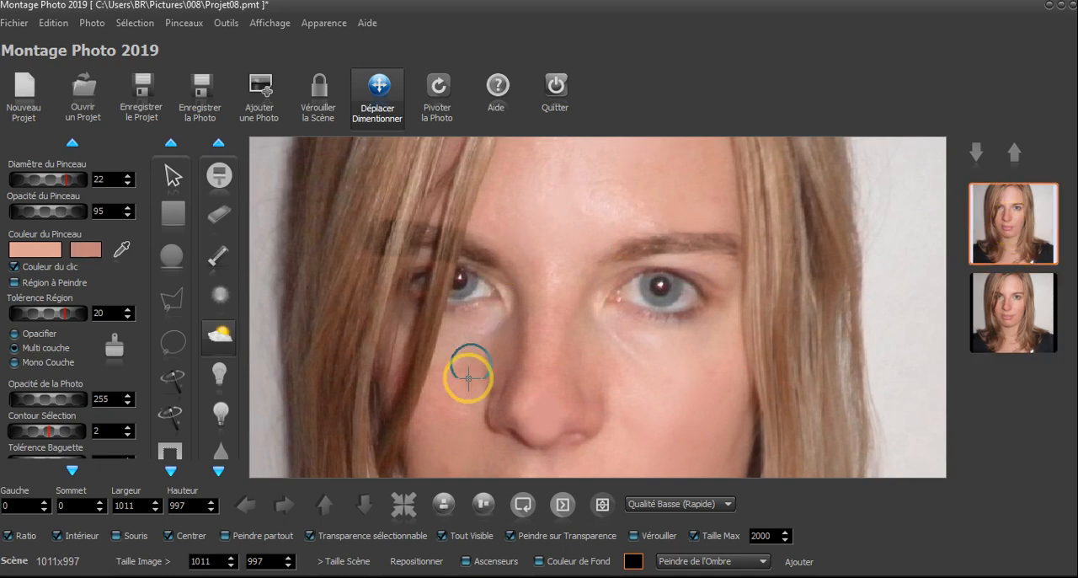
pyautogui.click(474, 540)
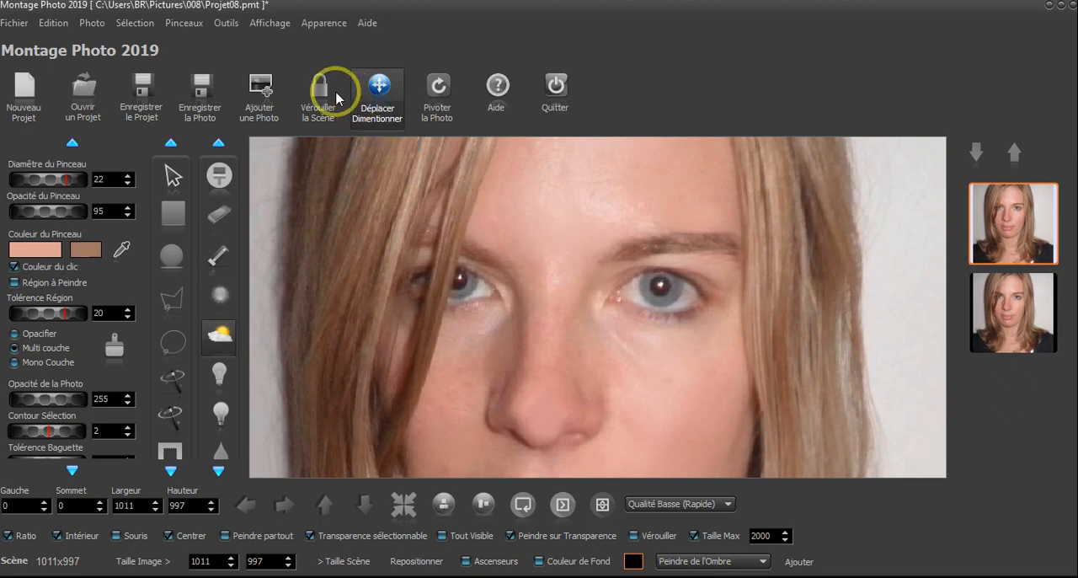
pyautogui.click(175, 307)
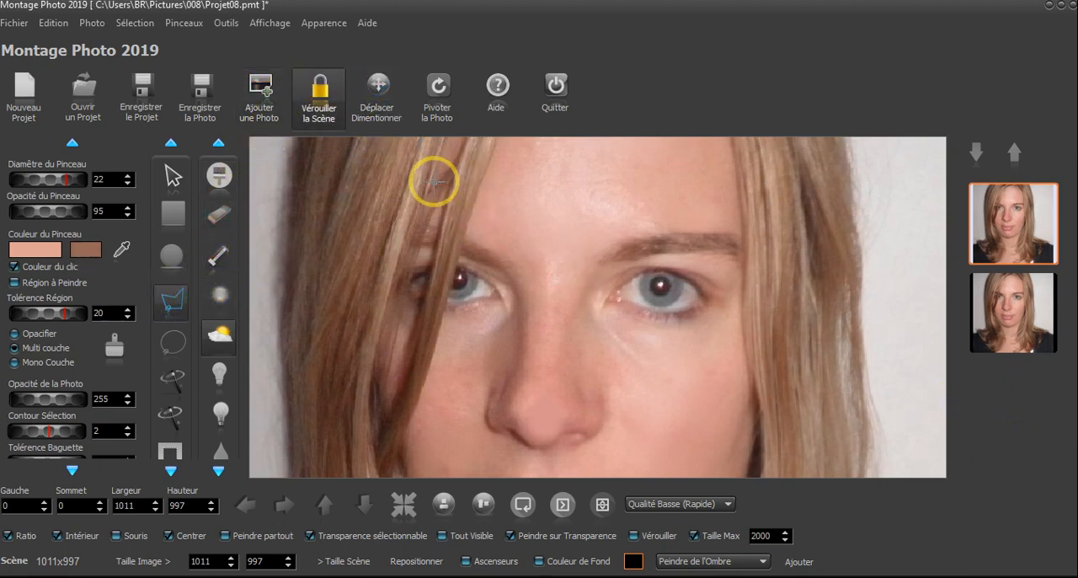
pyautogui.click(455, 261)
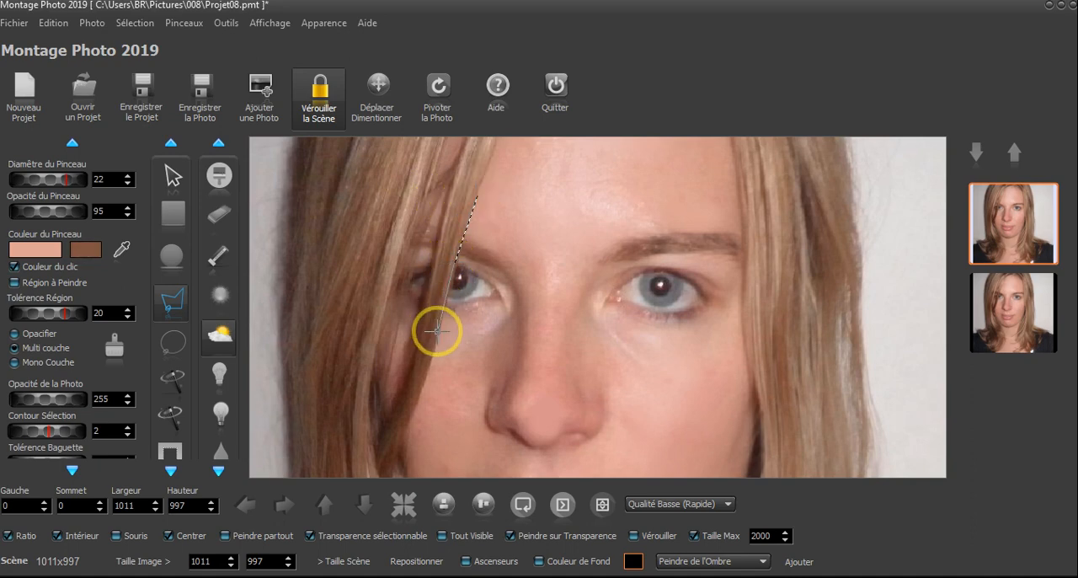
pyautogui.click(422, 384)
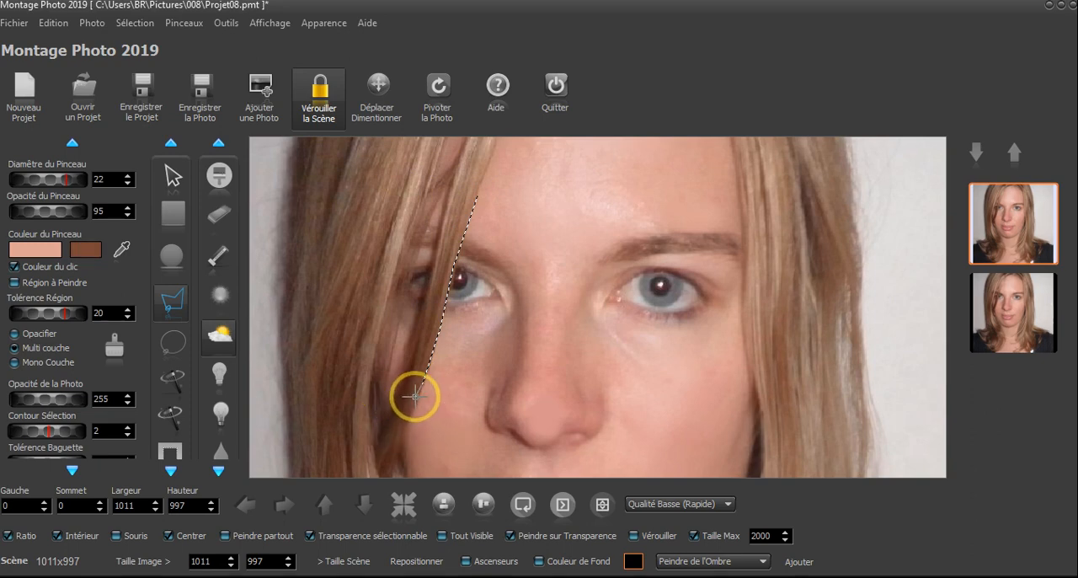
pyautogui.click(409, 348)
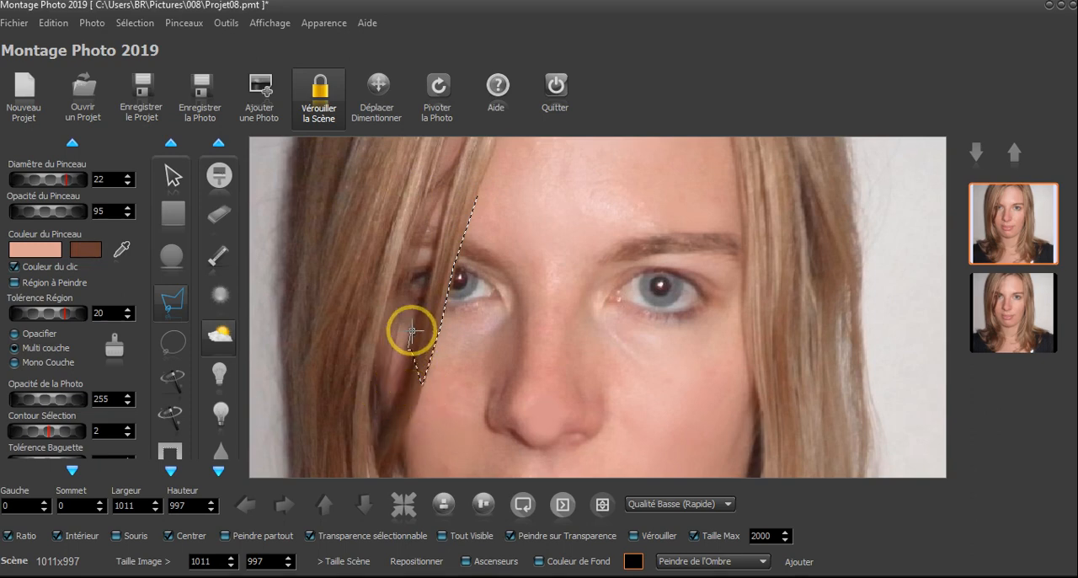
pyautogui.click(431, 275)
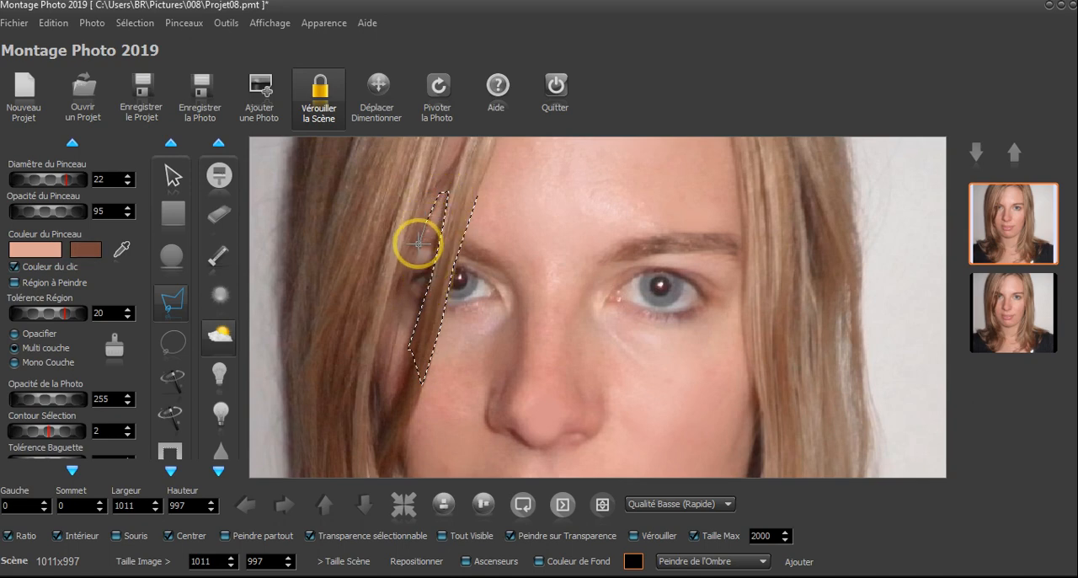
pyautogui.moveTo(405, 287)
pyautogui.mouseDown()
pyautogui.moveTo(366, 317)
pyautogui.moveTo(260, 280)
pyautogui.moveTo(301, 185)
pyautogui.moveTo(378, 150)
pyautogui.moveTo(457, 152)
pyautogui.moveTo(501, 177)
pyautogui.mouseUp()
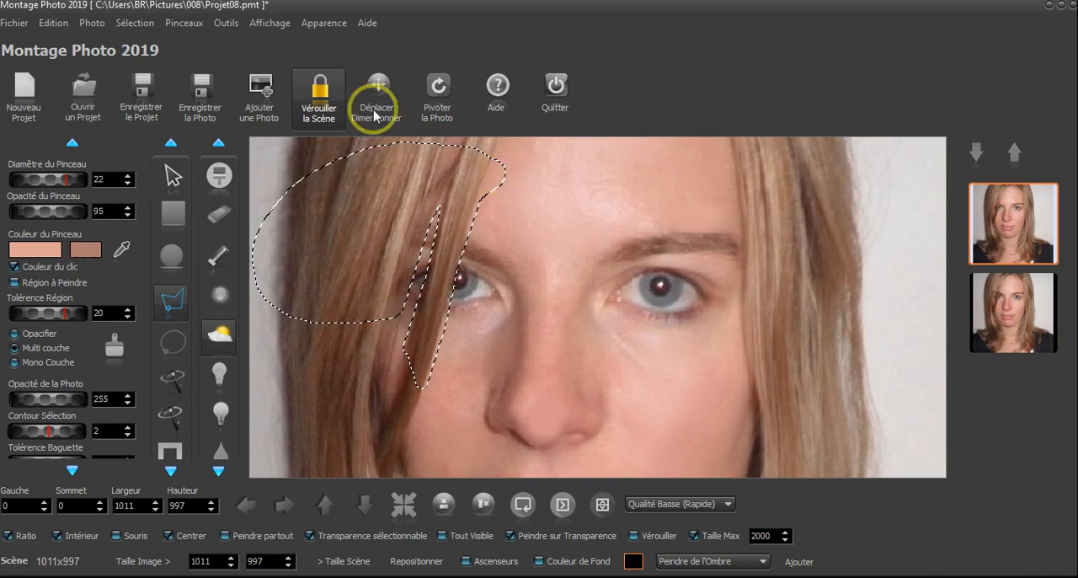
# Duplicate the selected hair as a separate layer and make all the photos visible again
pyautogui.click(92, 22)
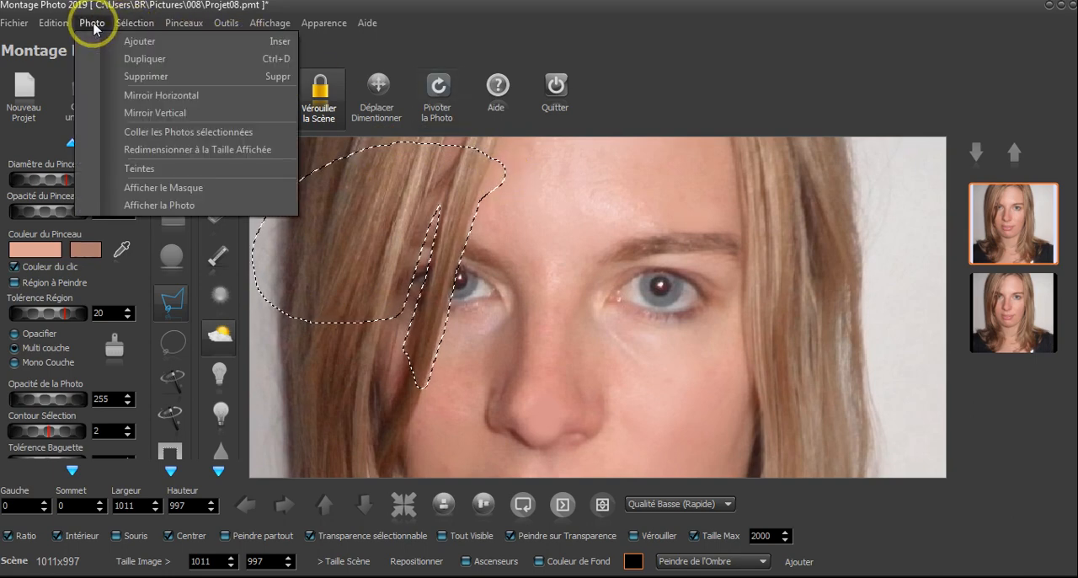
pyautogui.click(152, 59)
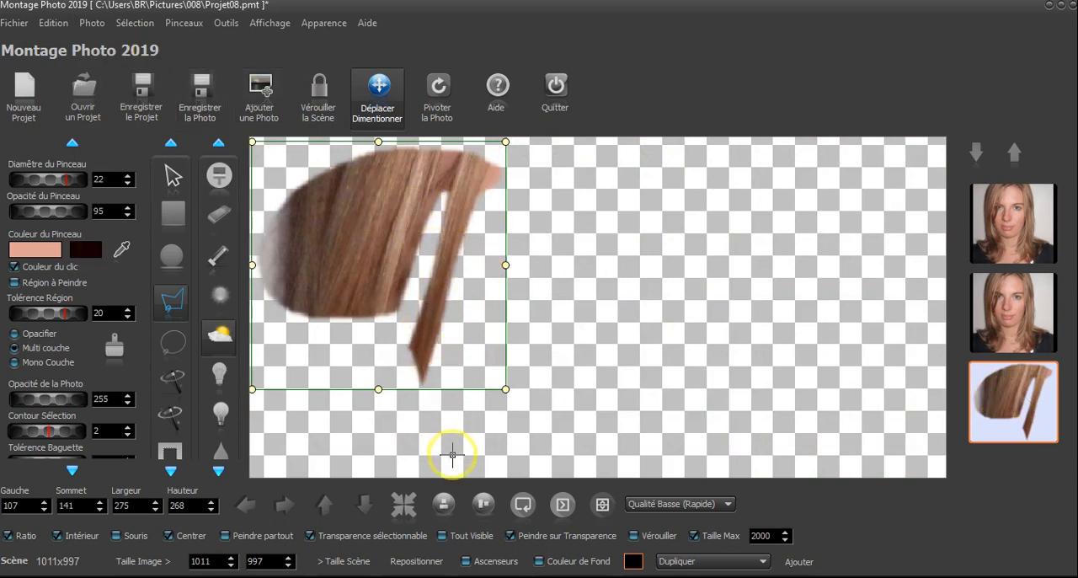
pyautogui.click(459, 536)
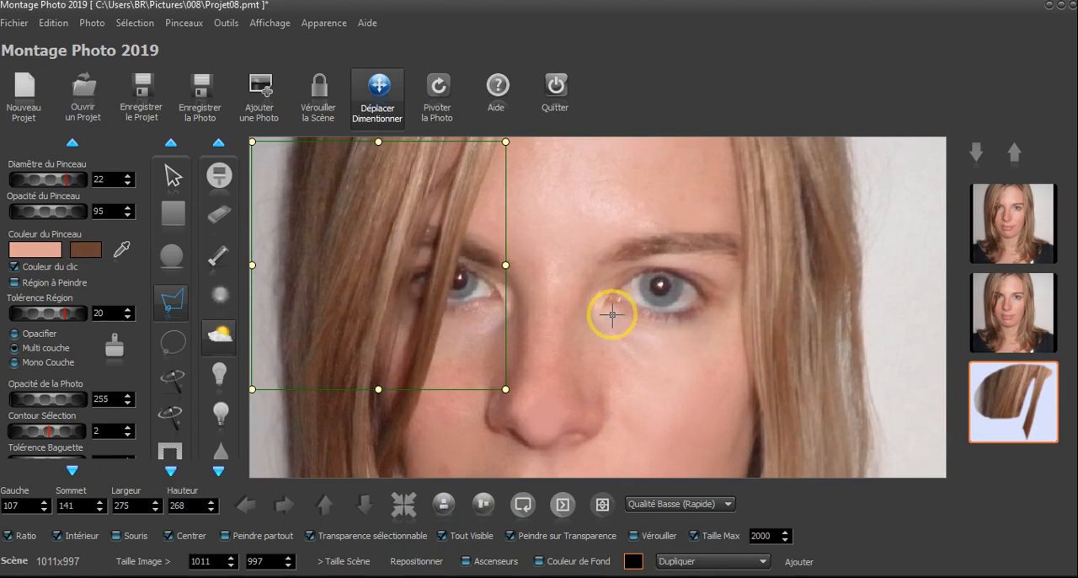
# Display only the shadow-painted copy of the photo, with the left-side eyebrow and both eyes in view
pyautogui.scroll(-2, 613, 314)
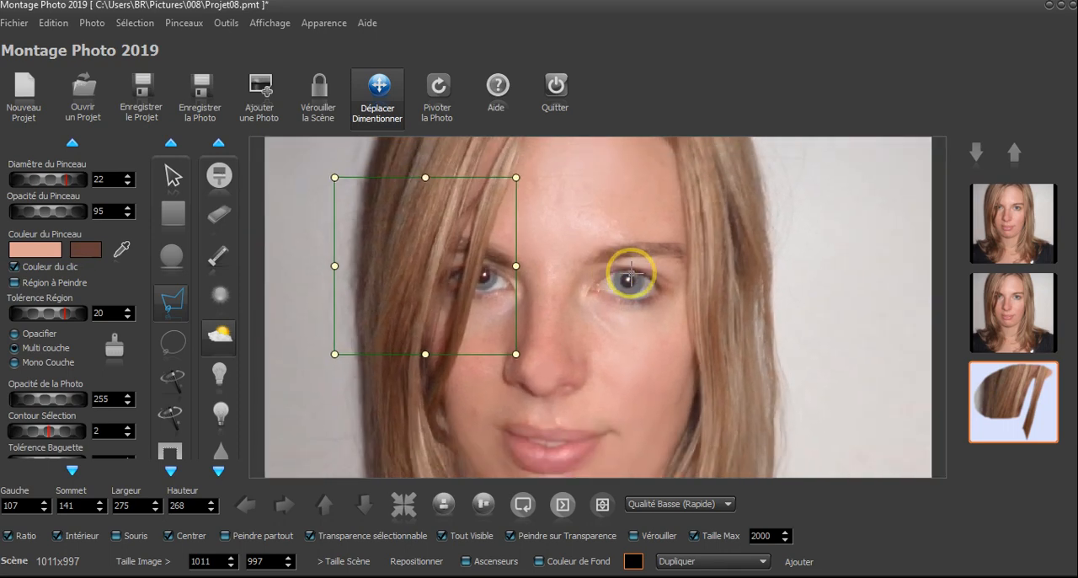
pyautogui.scroll(4, 696, 248)
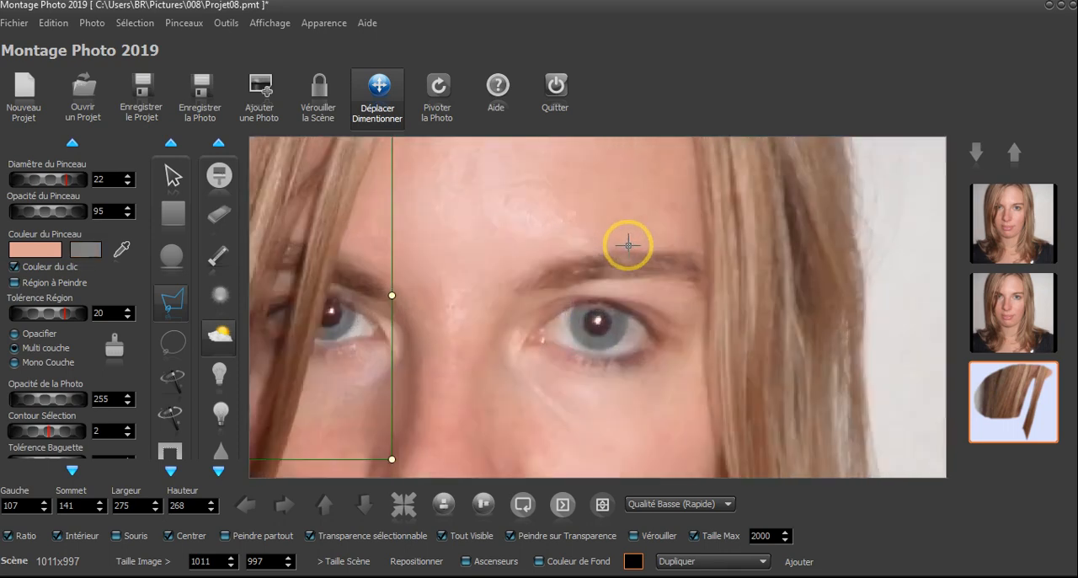
pyautogui.click(1000, 312)
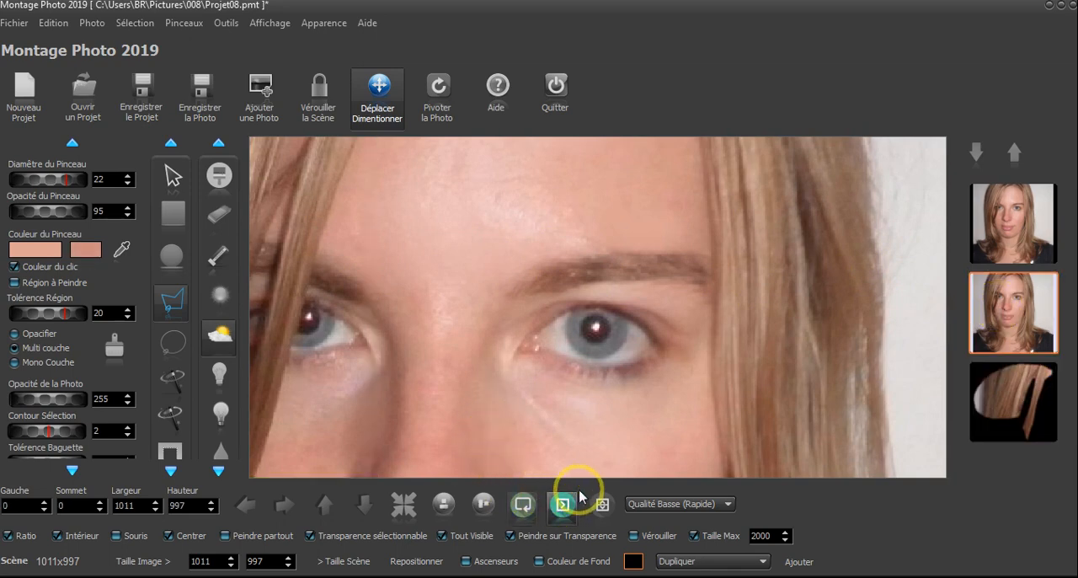
pyautogui.click(480, 535)
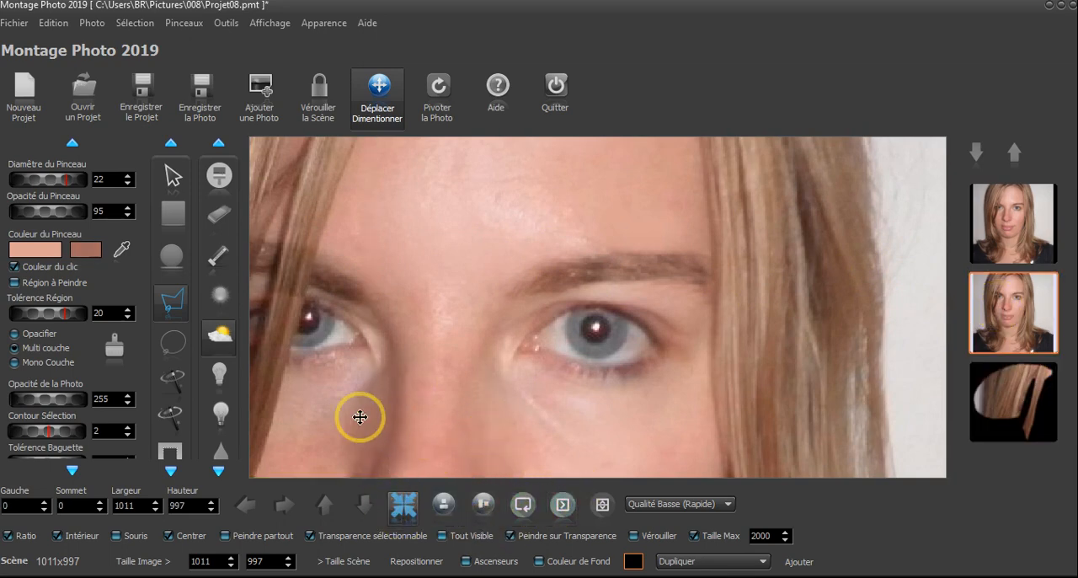
pyautogui.moveTo(351, 362); pyautogui.dragTo(460, 368)
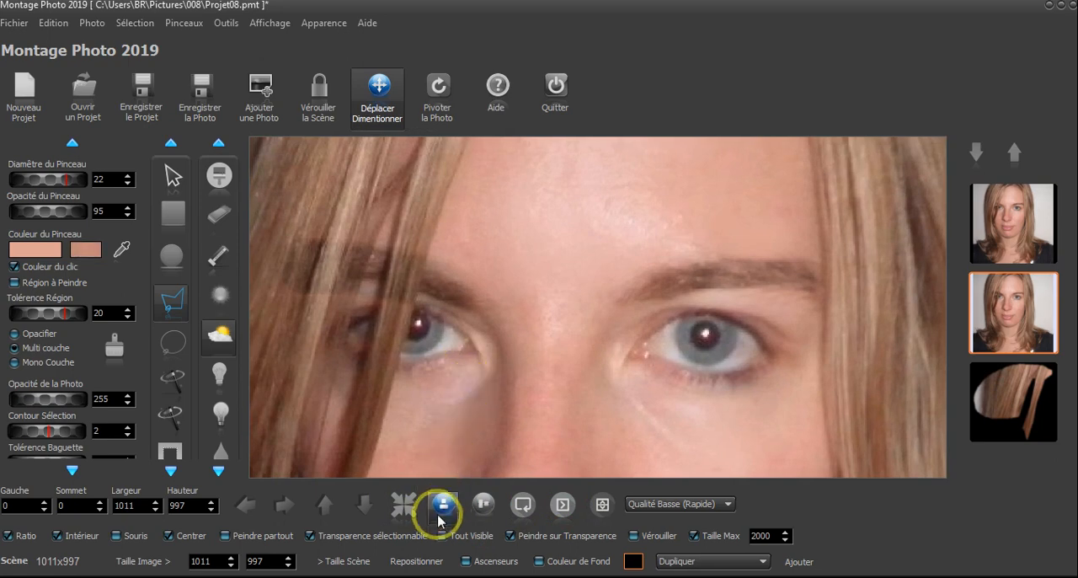
pyautogui.click(466, 561)
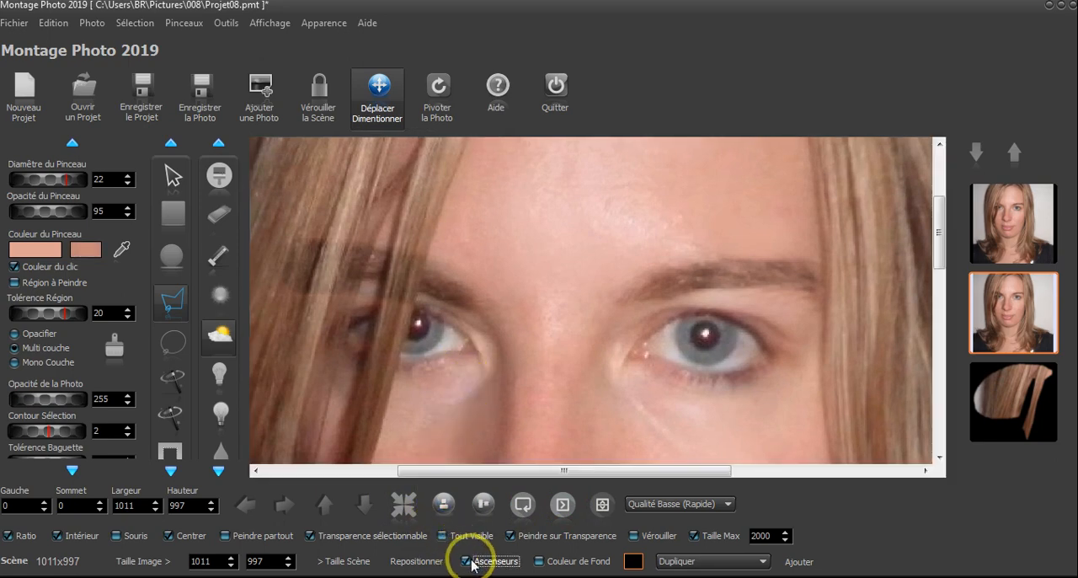
pyautogui.click(467, 561)
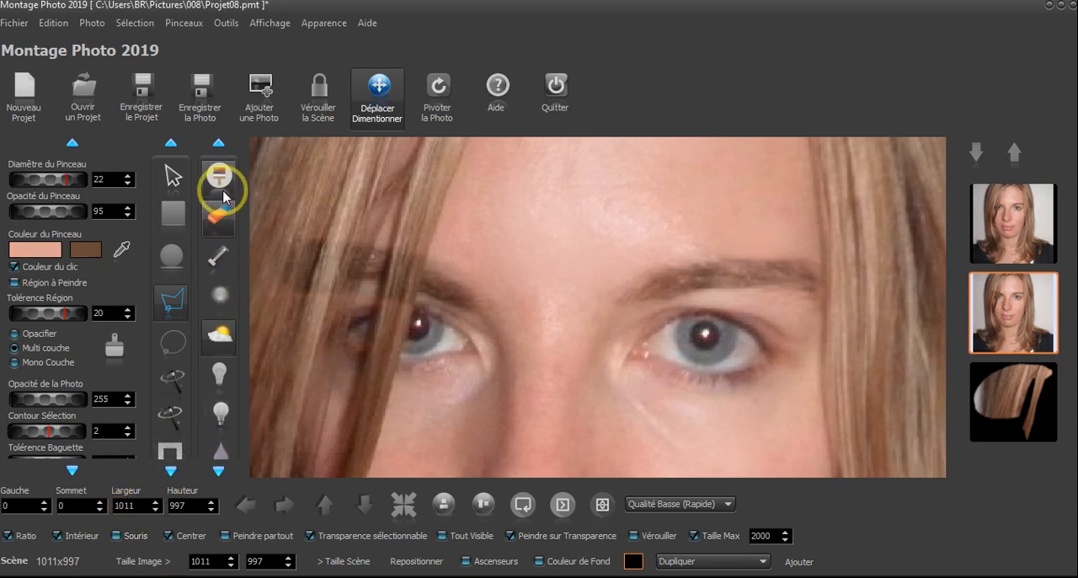
# Erase the surplus shadow above and below the left-side eyebrow at diameter 22 and opacity 255, and make all the photos visible again
pyautogui.click(218, 216)
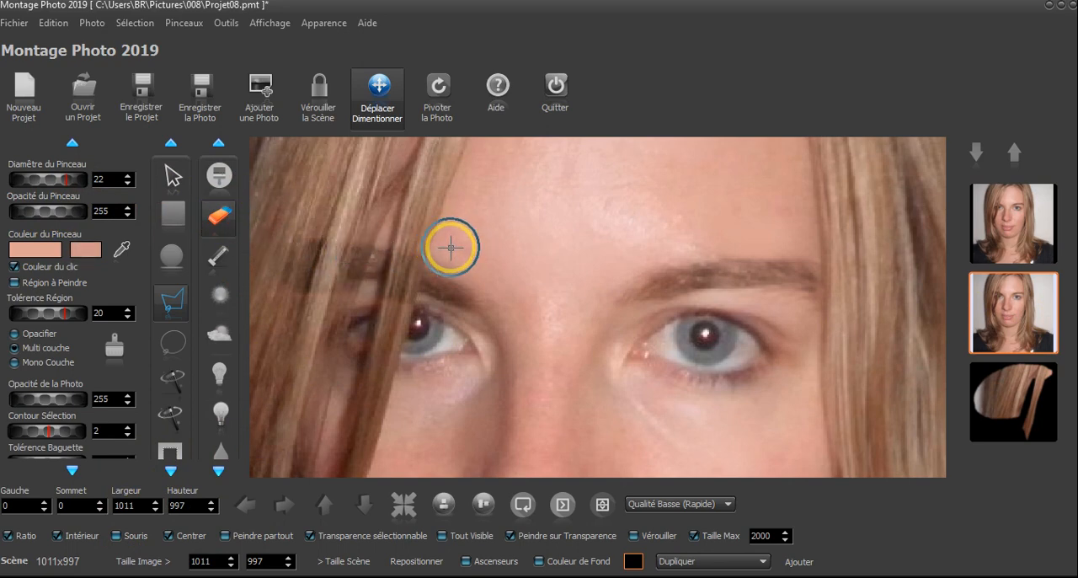
pyautogui.moveTo(442, 241); pyautogui.dragTo(301, 217)
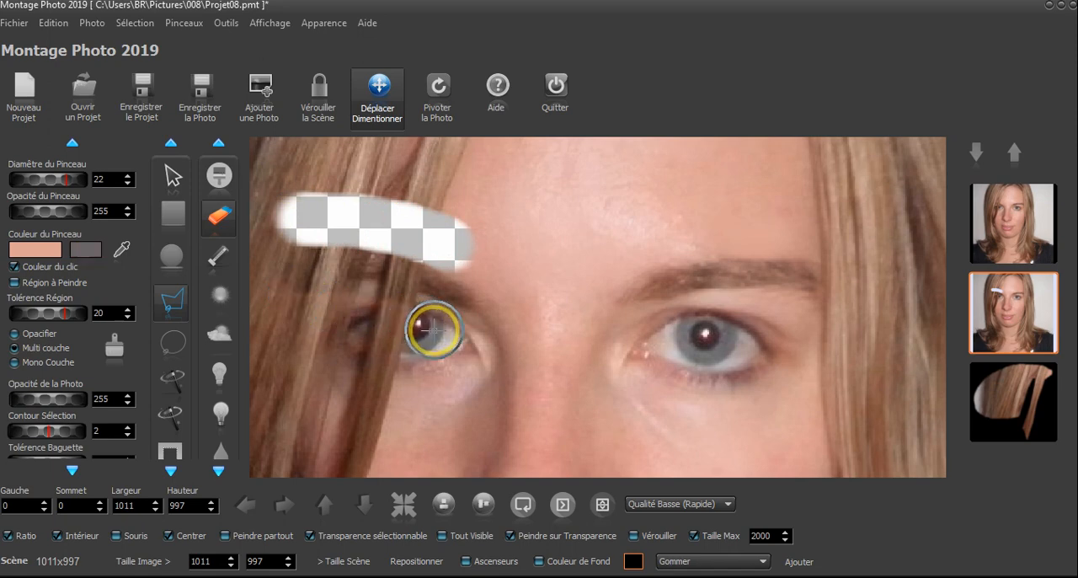
pyautogui.moveTo(429, 325)
pyautogui.mouseDown()
pyautogui.moveTo(404, 309)
pyautogui.moveTo(286, 303)
pyautogui.mouseUp()
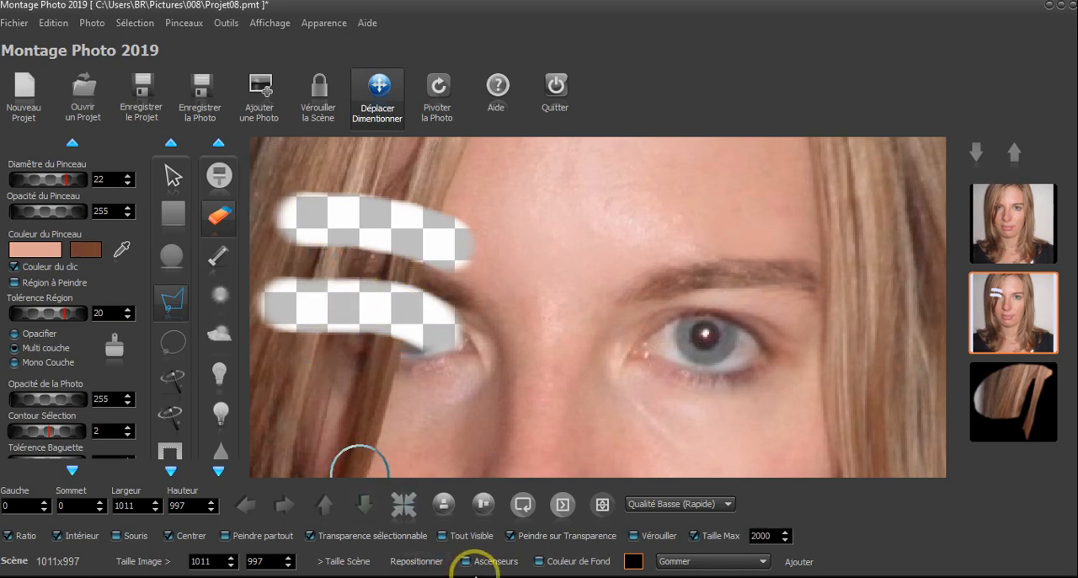
pyautogui.click(472, 536)
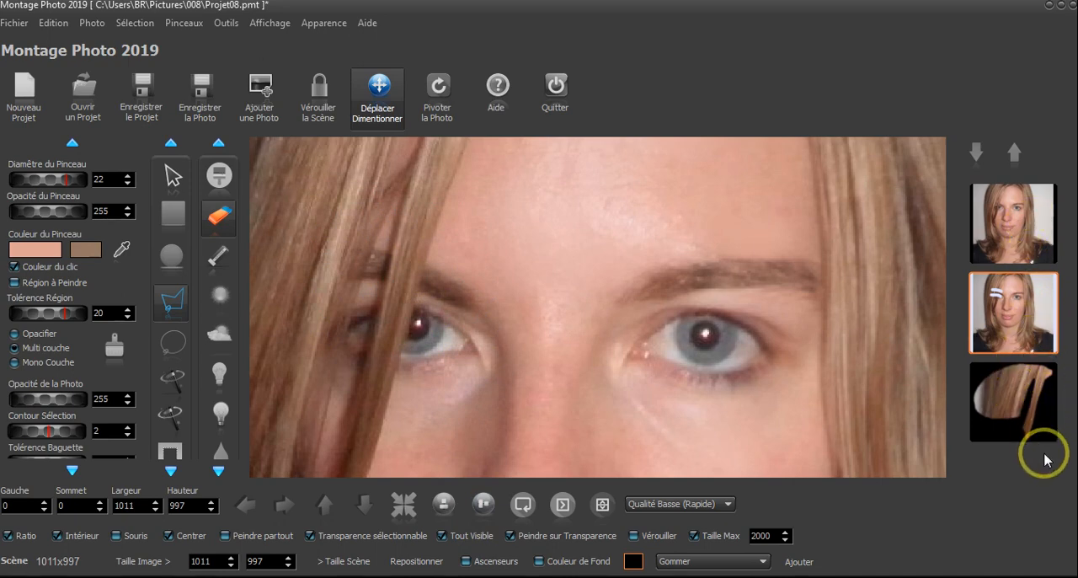
# Merge the base photo, the erased eyebrow copy and the hair layer into a single photo, and save the project
pyautogui.click(1034, 232)
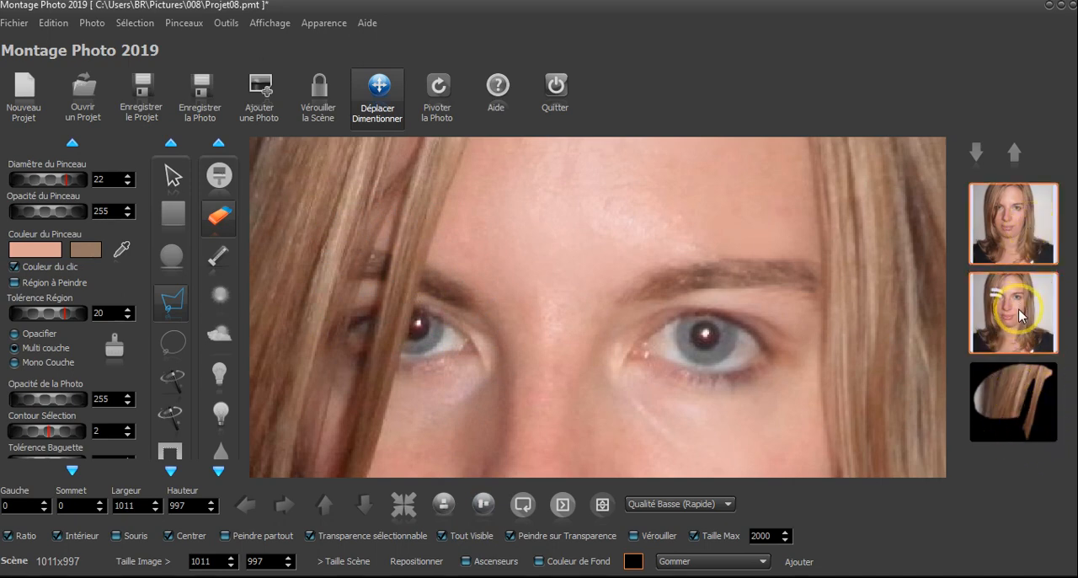
pyautogui.click(1020, 220)
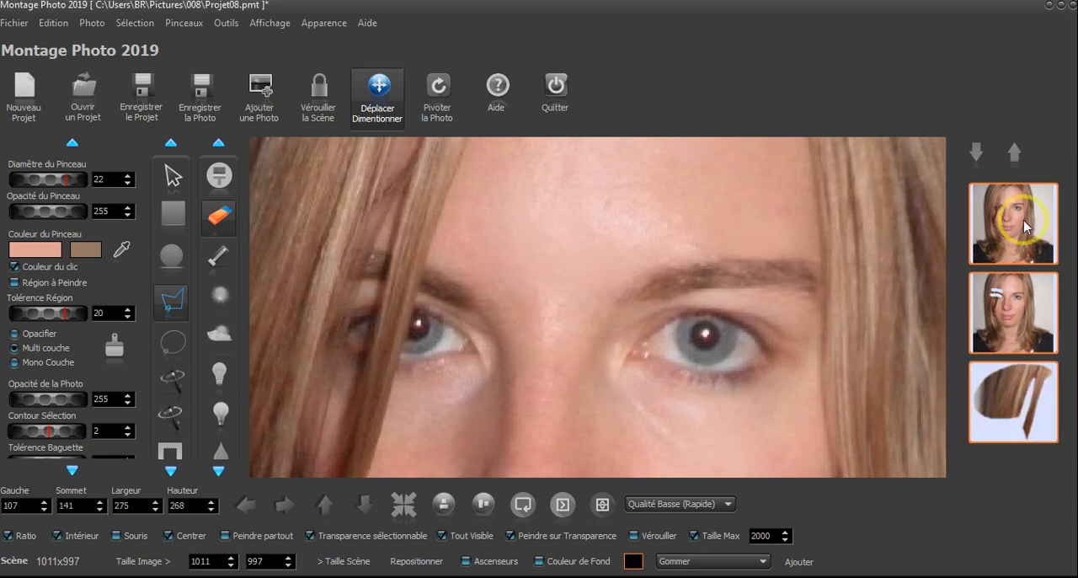
pyautogui.click(1020, 405)
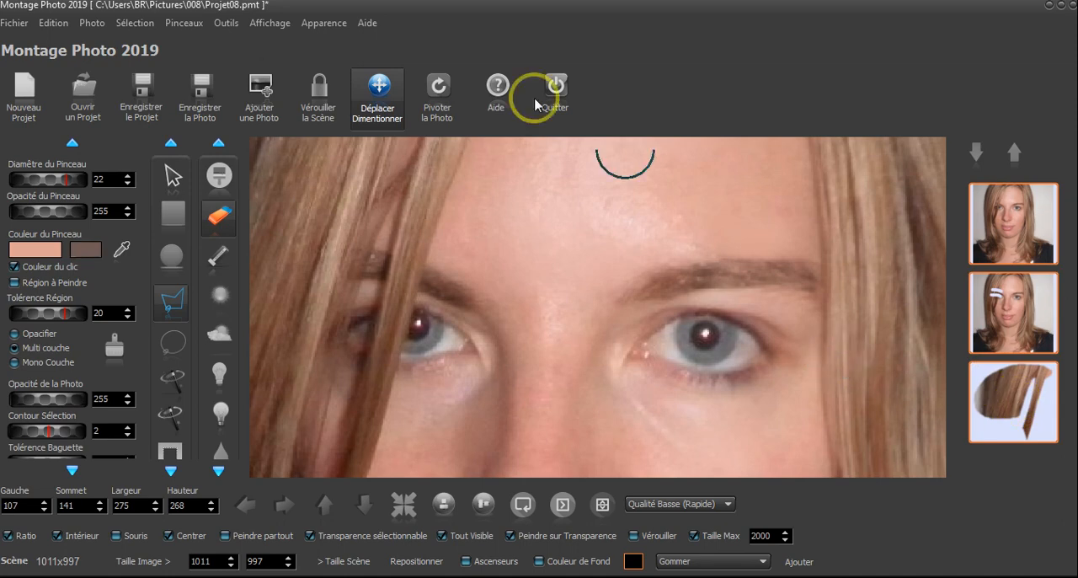
pyautogui.click(91, 24)
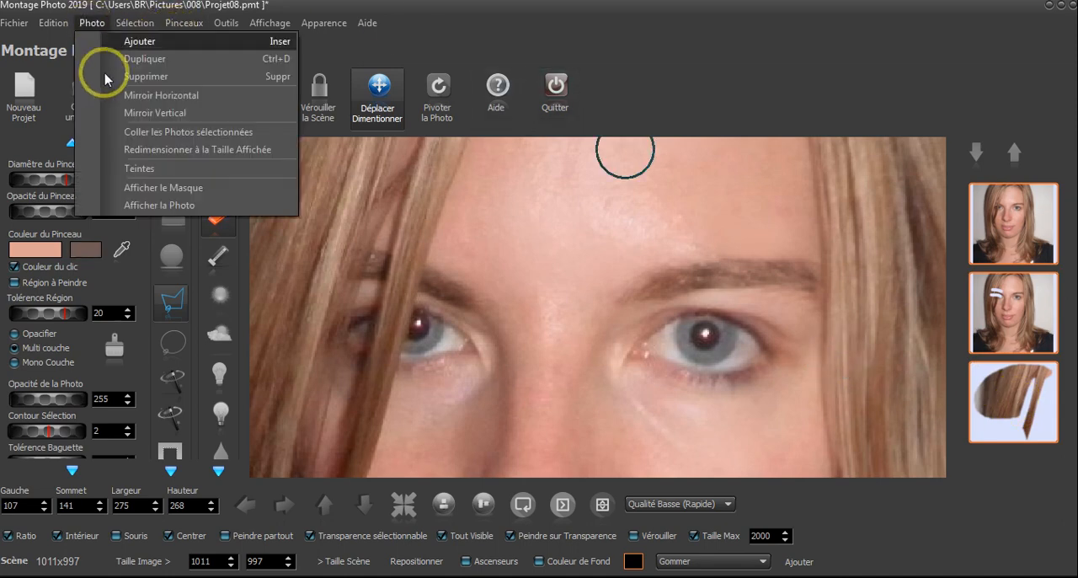
pyautogui.click(149, 133)
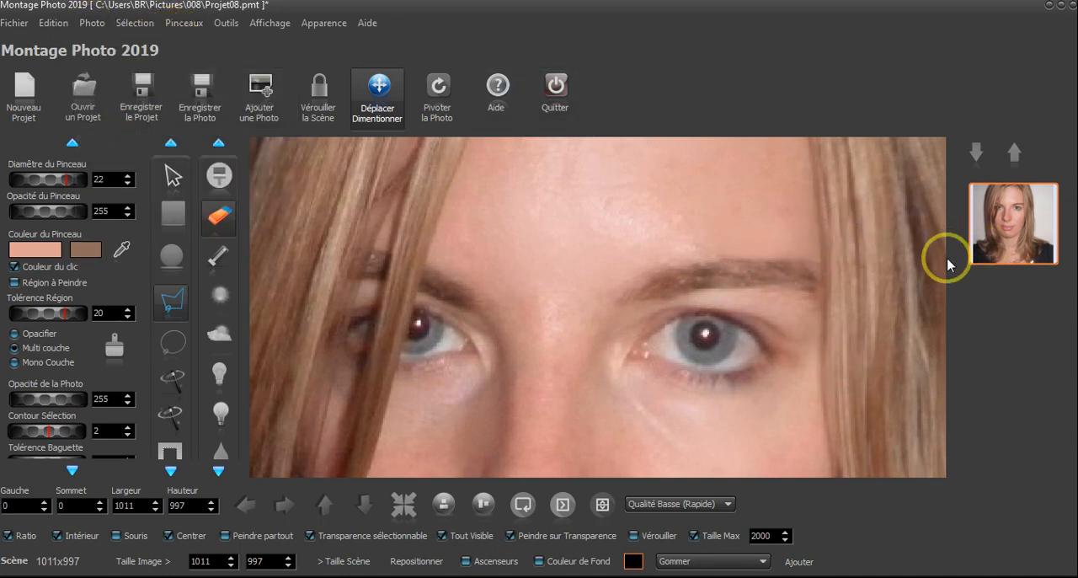
pyautogui.click(151, 105)
# Choose the sun-painting brush and duplicate the merged portrait
pyautogui.scroll(-2, 597, 282)
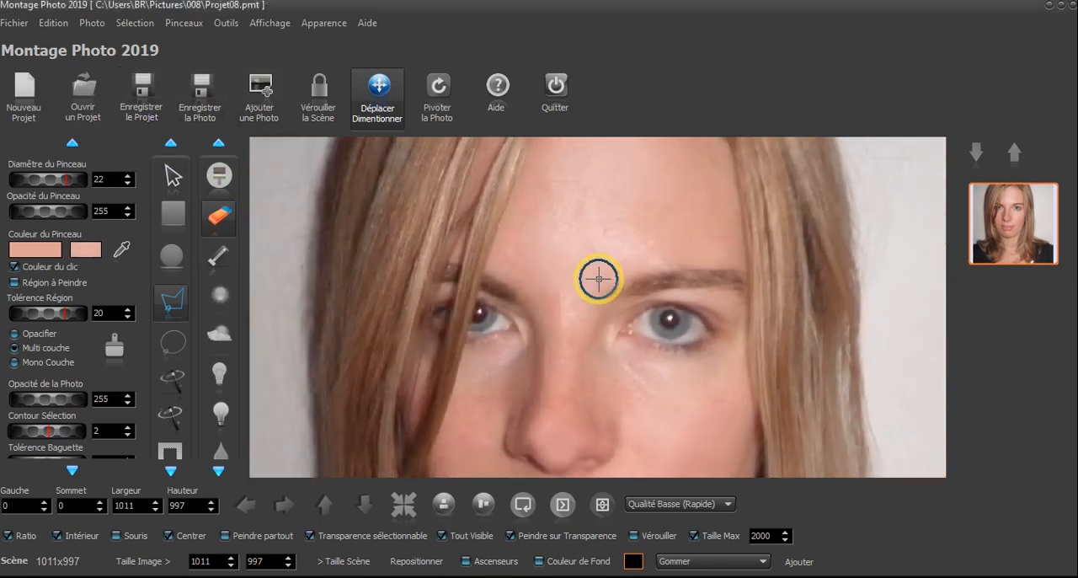
pyautogui.scroll(-1, 599, 279)
pyautogui.scroll(-1, 602, 264)
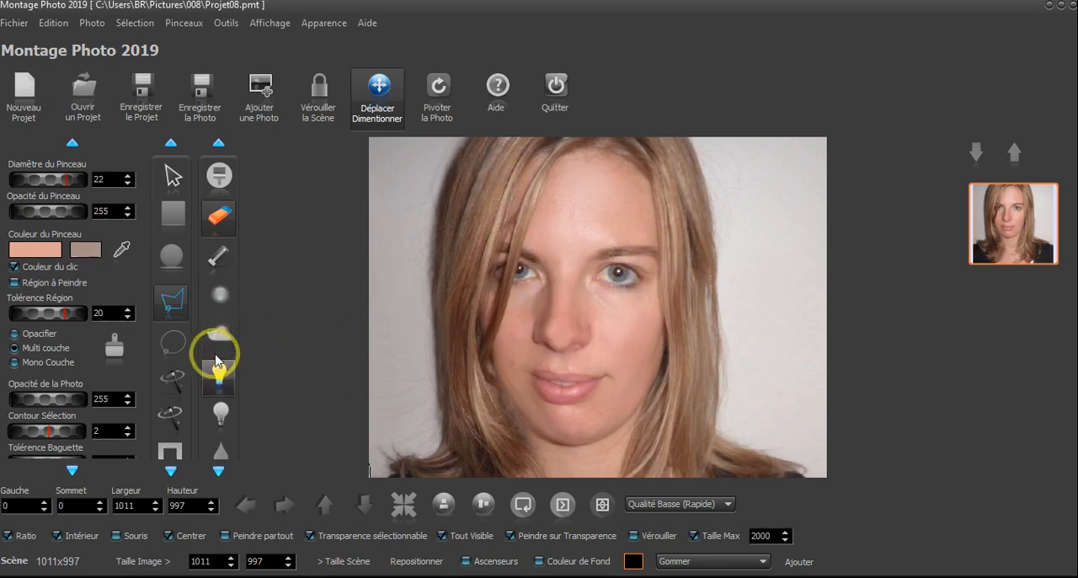
pyautogui.click(219, 305)
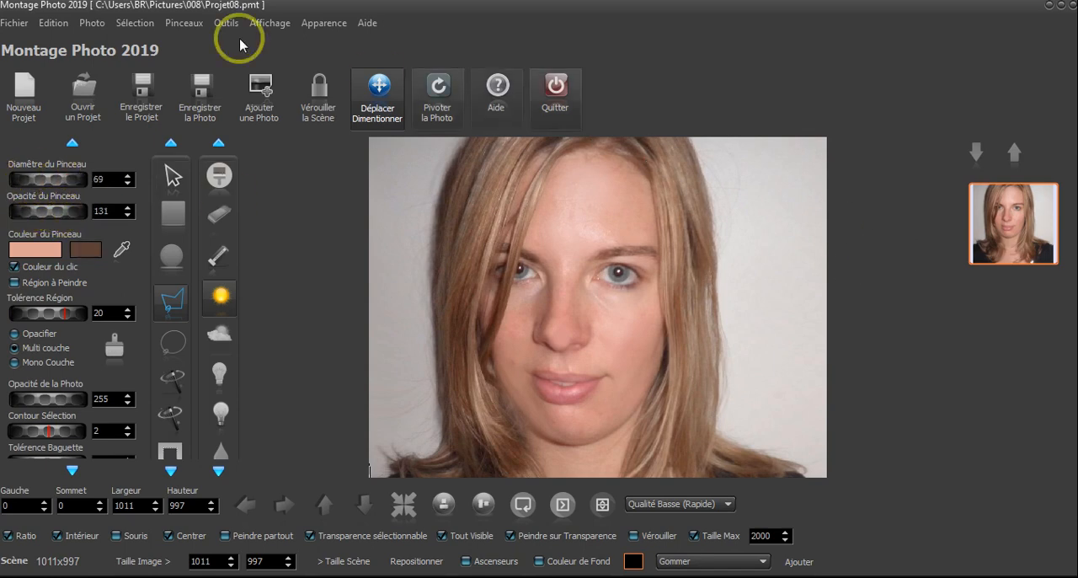
pyautogui.click(87, 25)
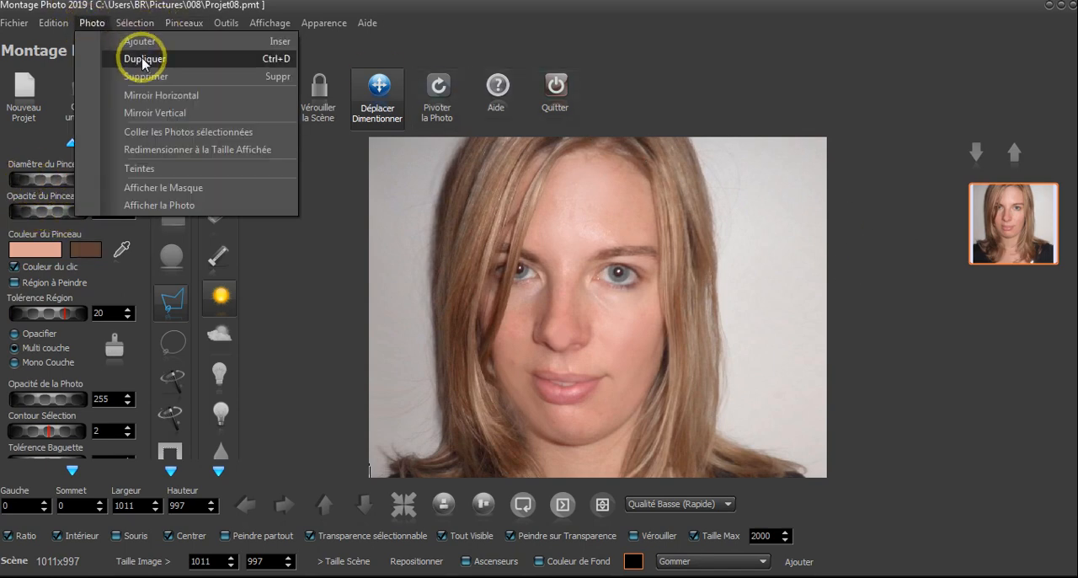
pyautogui.click(122, 57)
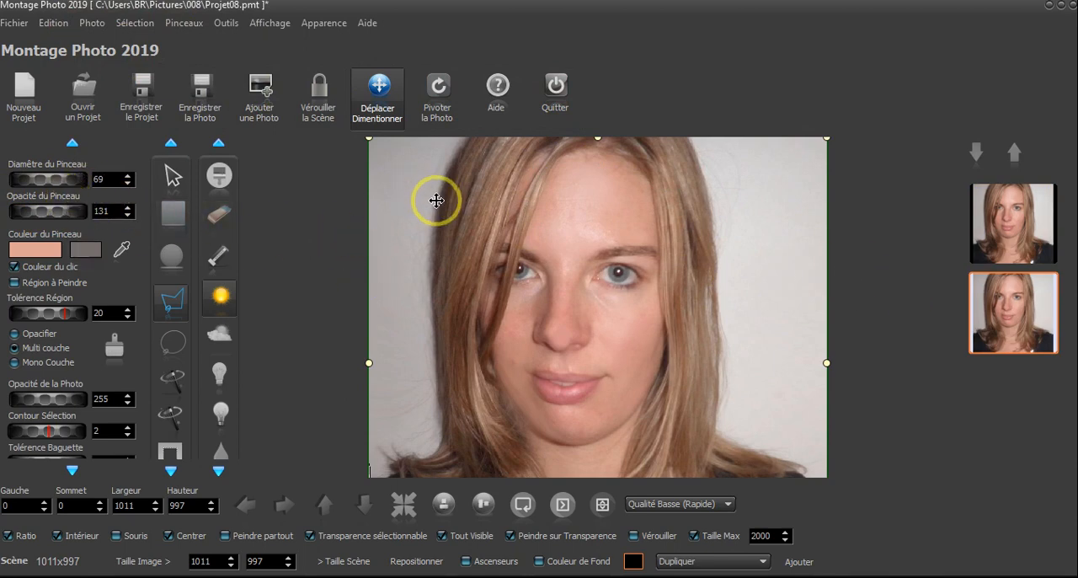
# Paint sun over the hair on the duplicate with a brush of diameter 110 and opacity 131 to brighten it
pyautogui.click(219, 297)
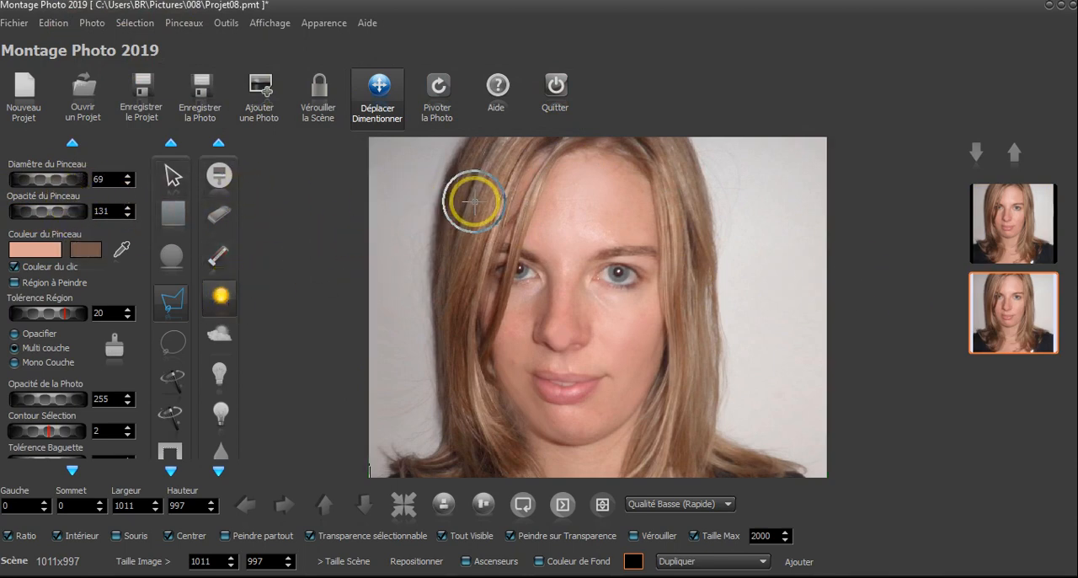
pyautogui.moveTo(74, 182); pyautogui.dragTo(83, 182)
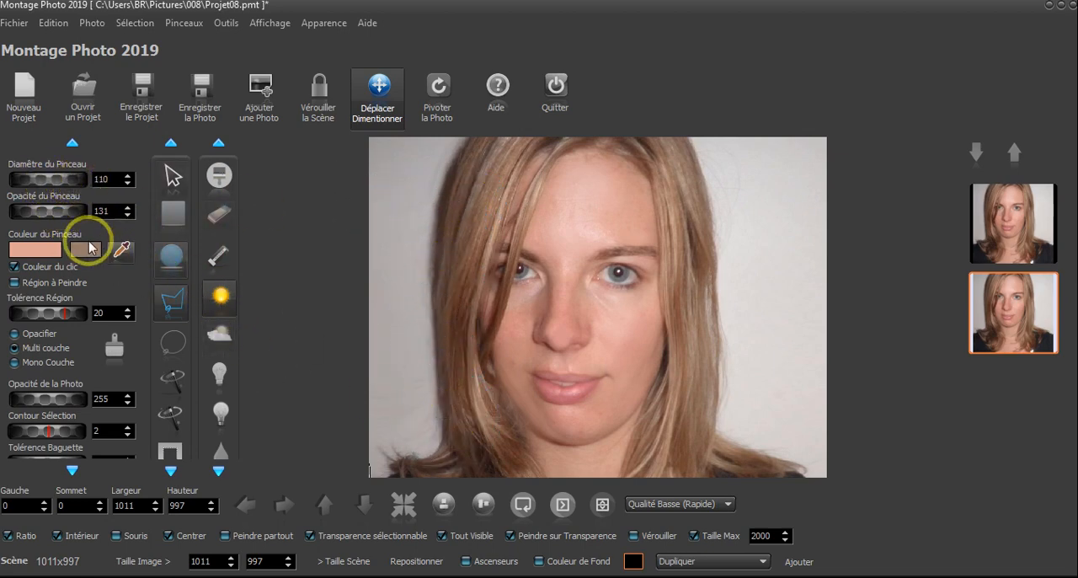
pyautogui.moveTo(397, 388)
pyautogui.mouseDown()
pyautogui.moveTo(464, 412)
pyautogui.moveTo(453, 443)
pyautogui.moveTo(413, 456)
pyautogui.moveTo(454, 465)
pyautogui.moveTo(484, 457)
pyautogui.moveTo(454, 352)
pyautogui.moveTo(473, 213)
pyautogui.moveTo(509, 133)
pyautogui.moveTo(453, 218)
pyautogui.moveTo(457, 374)
pyautogui.moveTo(478, 358)
pyautogui.moveTo(550, 121)
pyautogui.moveTo(636, 112)
pyautogui.moveTo(608, 131)
pyautogui.moveTo(655, 175)
pyautogui.moveTo(683, 300)
pyautogui.moveTo(680, 425)
pyautogui.moveTo(690, 386)
pyautogui.moveTo(650, 455)
pyautogui.moveTo(805, 463)
pyautogui.mouseUp()
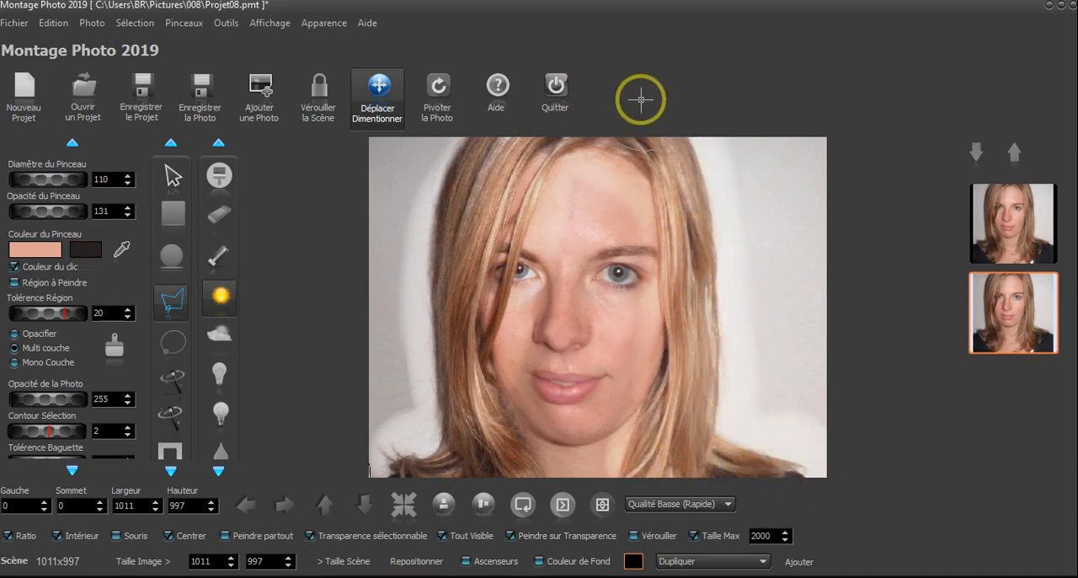
pyautogui.click(438, 471)
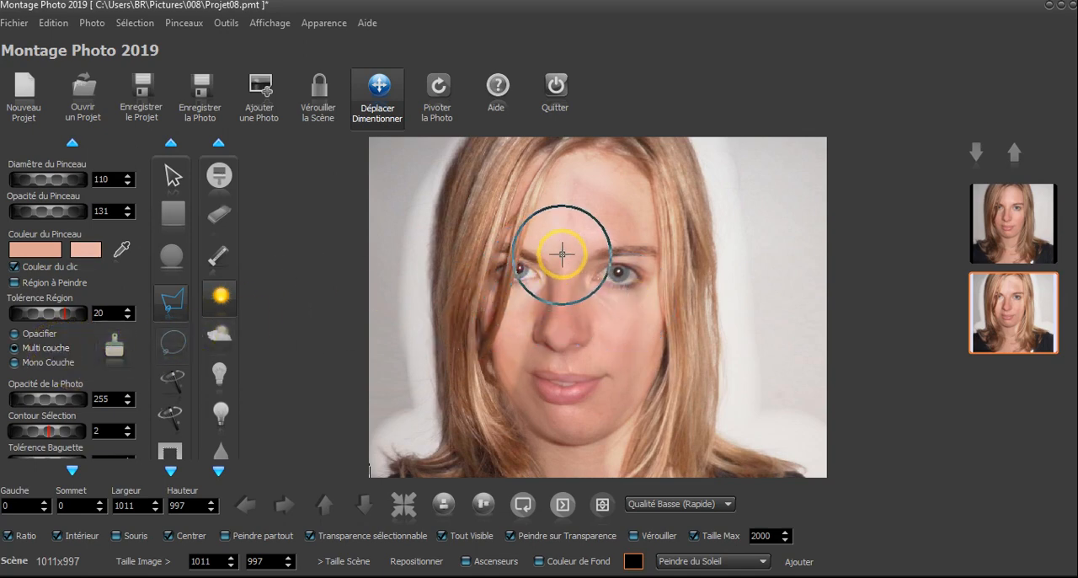
pyautogui.moveTo(460, 277)
pyautogui.mouseDown()
pyautogui.moveTo(421, 289)
pyautogui.moveTo(431, 283)
pyautogui.mouseUp()
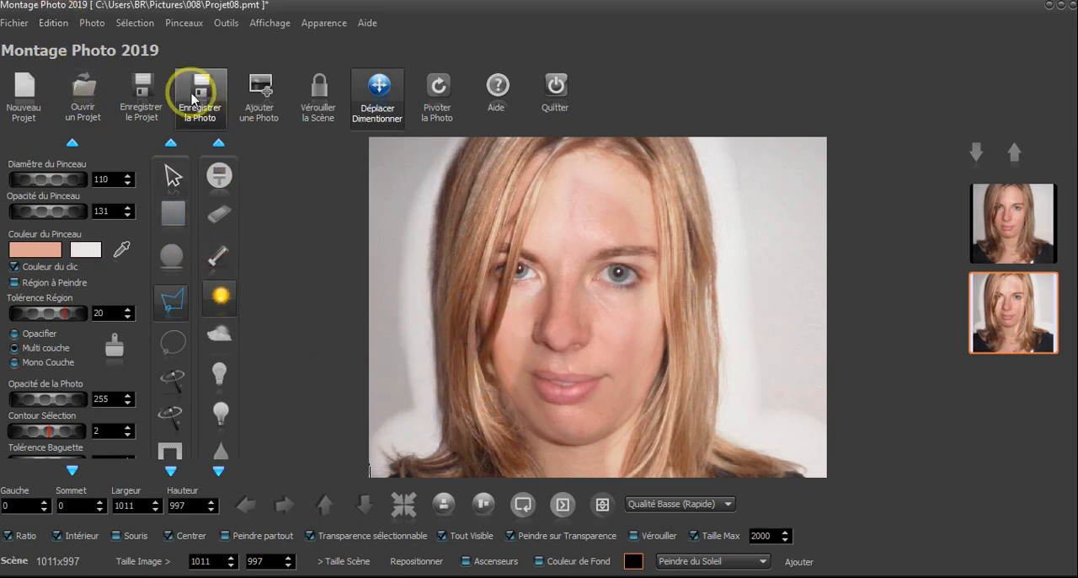
pyautogui.click(53, 22)
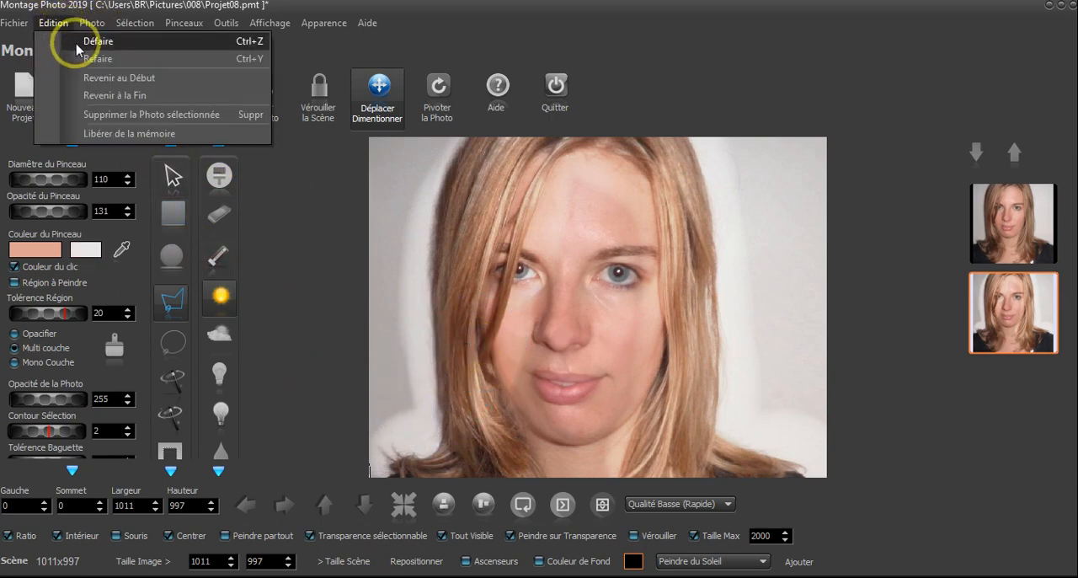
pyautogui.click(228, 47)
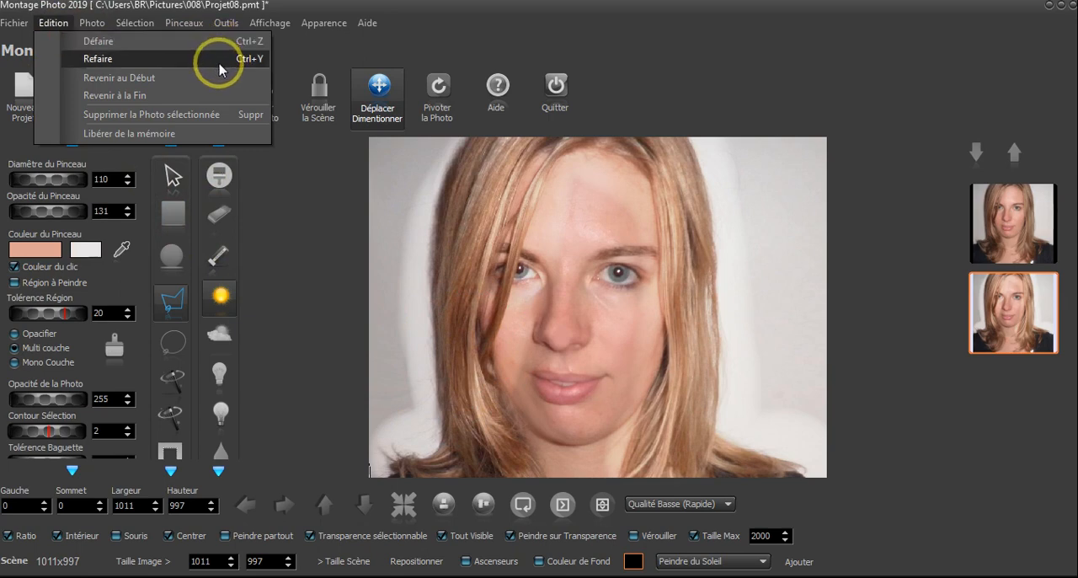
pyautogui.click(559, 20)
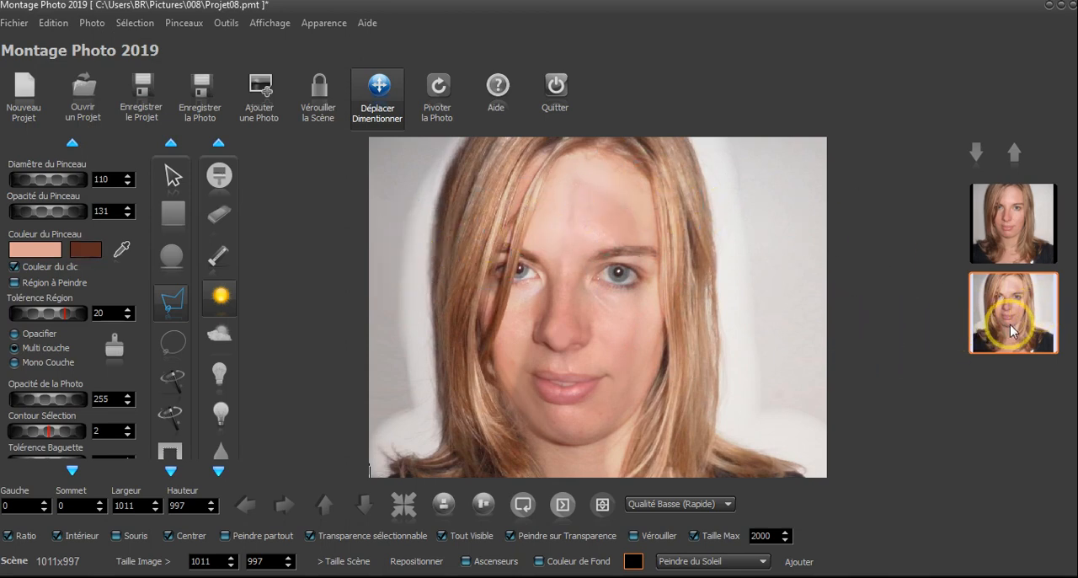
# Erase the sun-brightened halo on the background around the hair with an eraser of diameter 110 and opacity 255
pyautogui.click(224, 221)
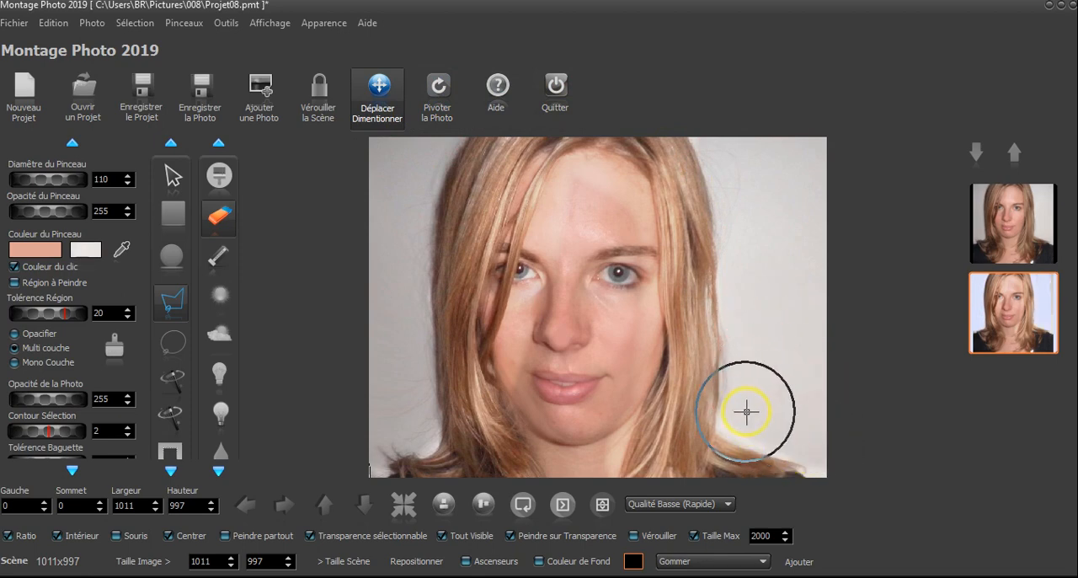
pyautogui.scroll(9, 746, 412)
pyautogui.moveTo(552, 394); pyautogui.dragTo(471, 221)
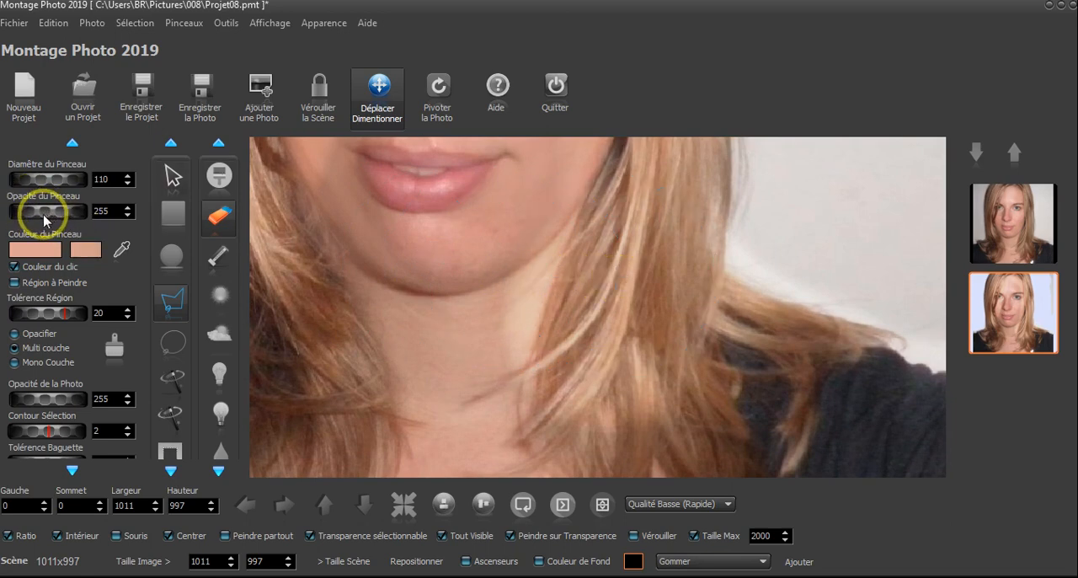
pyautogui.click(468, 561)
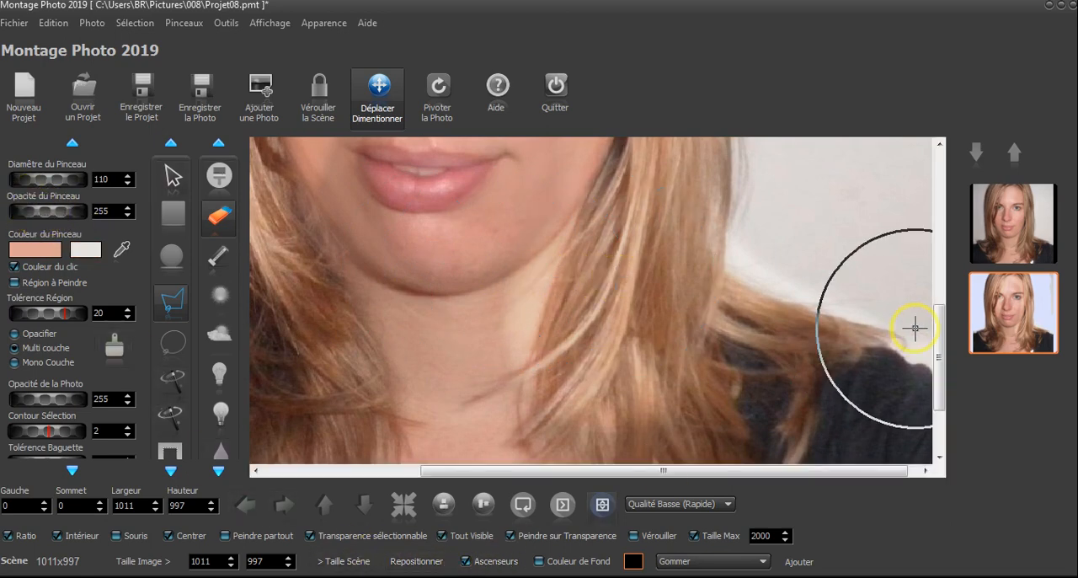
pyautogui.click(486, 566)
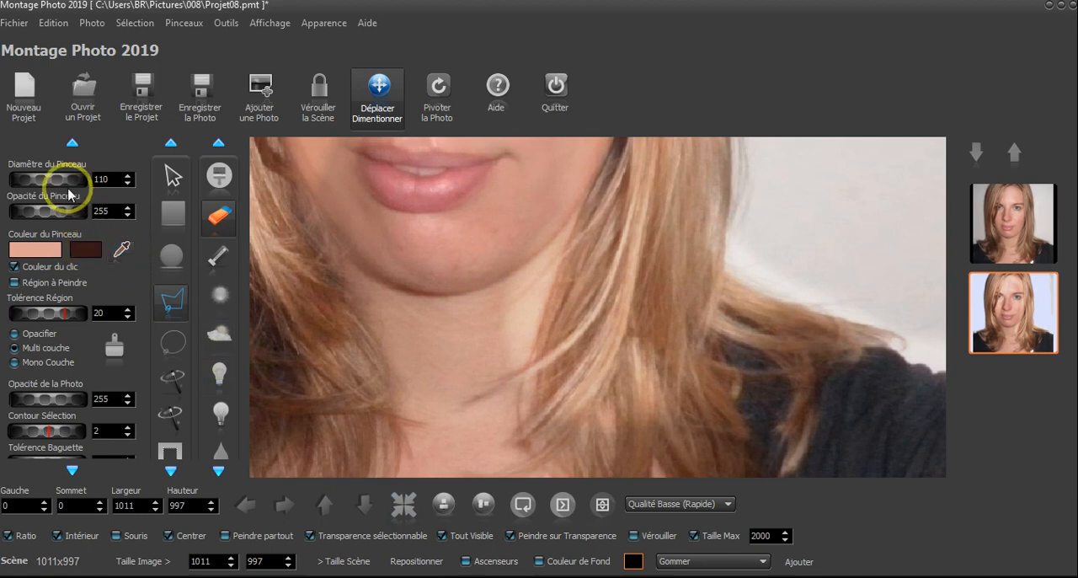
# Erase the brightening beside the shoulder and over the neck, chin, left-side cheek and forehead with the eraser at diameter 58
pyautogui.moveTo(27, 179); pyautogui.dragTo(22, 178)
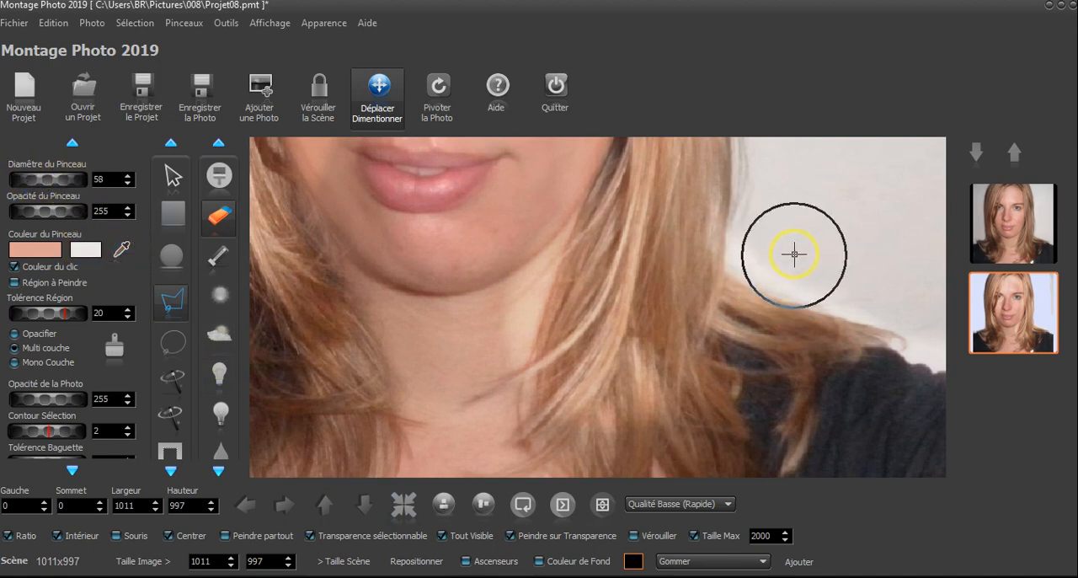
pyautogui.moveTo(797, 255); pyautogui.dragTo(961, 335)
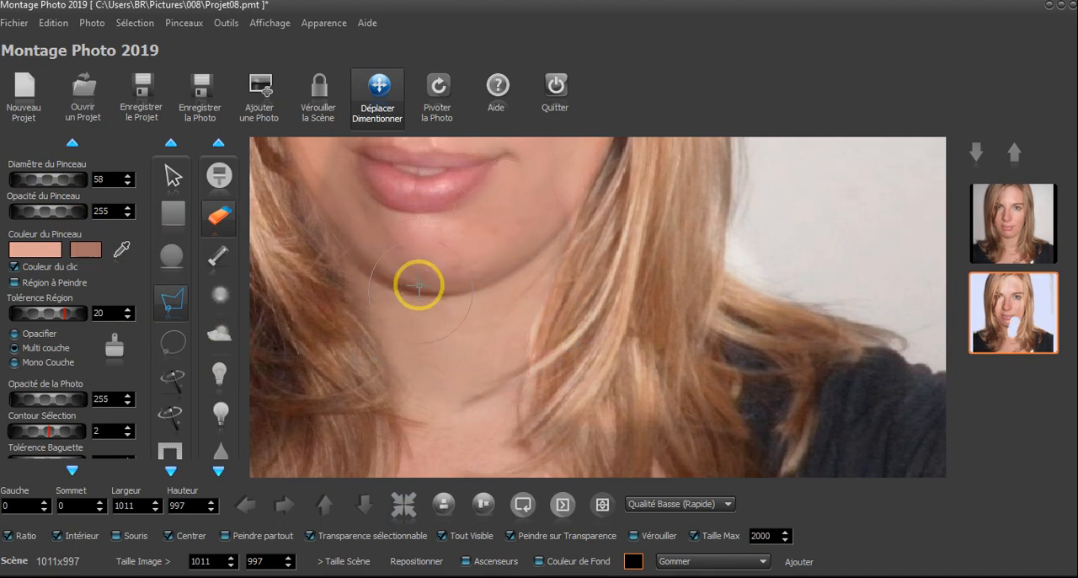
pyautogui.scroll(3, 556, 392)
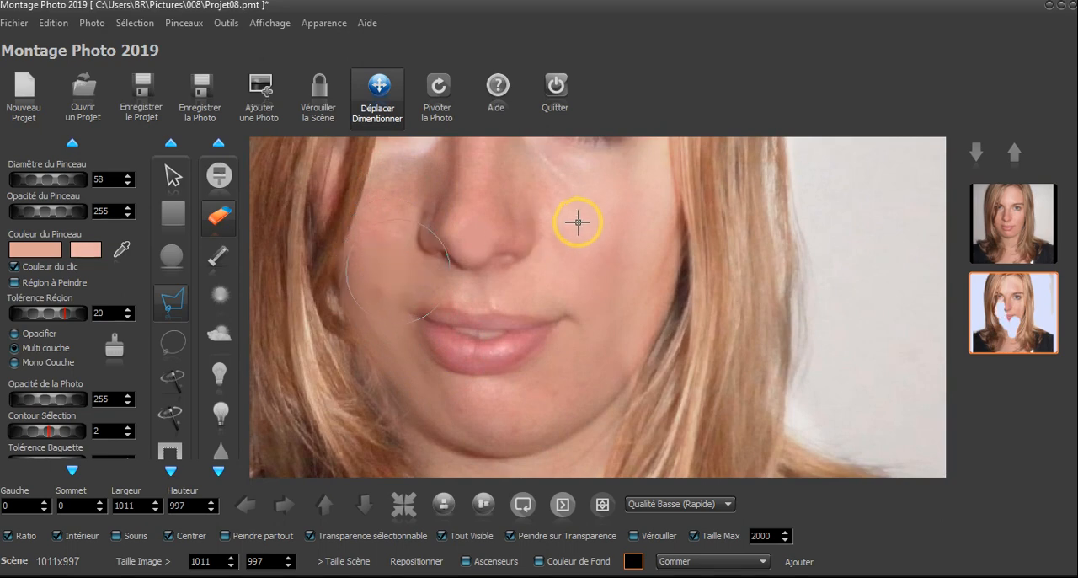
pyautogui.scroll(3, 570, 393)
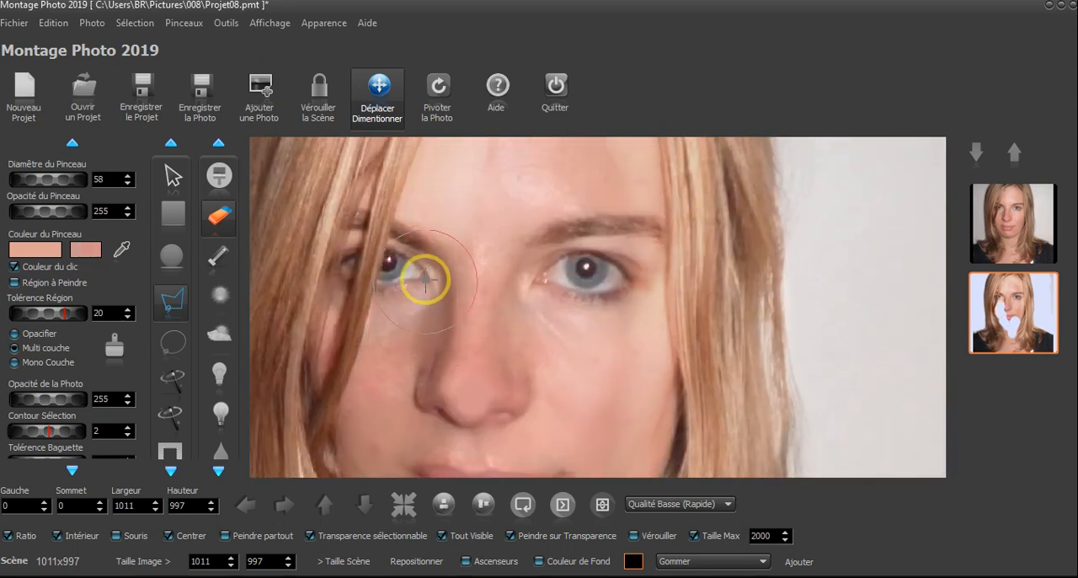
pyautogui.scroll(2, 595, 271)
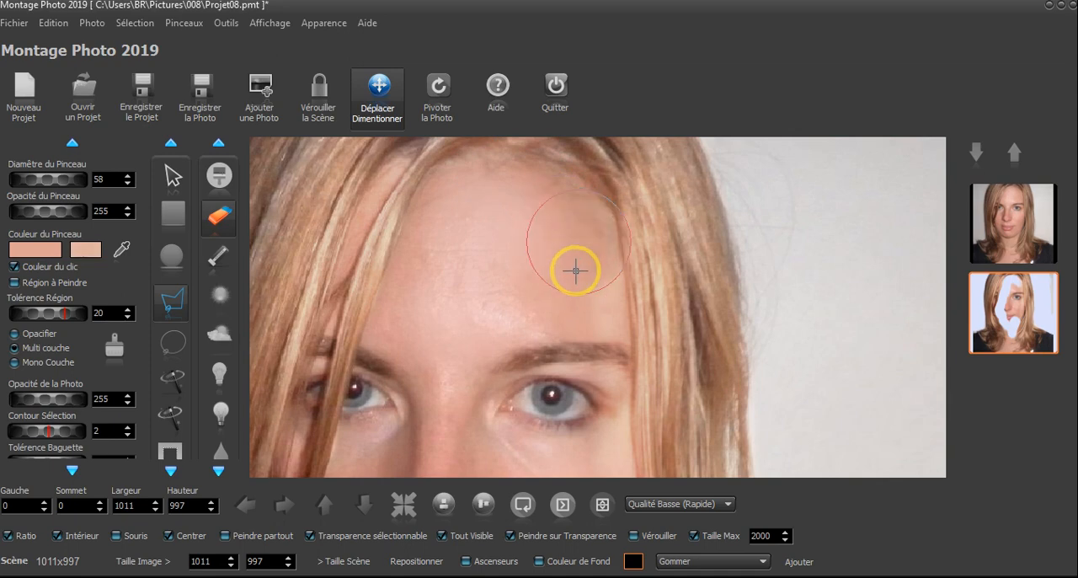
# Erase the brightening over the right-side eye, cheek and jaw, staying inside the hair edge, at diameter 58
pyautogui.moveTo(581, 406); pyautogui.dragTo(566, 254)
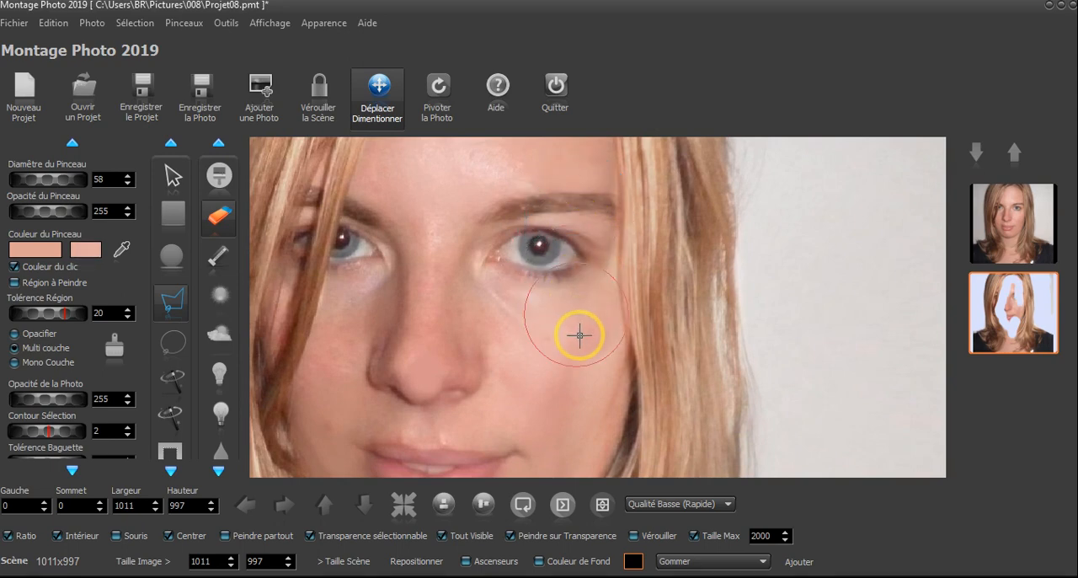
pyautogui.moveTo(566, 396); pyautogui.dragTo(568, 266)
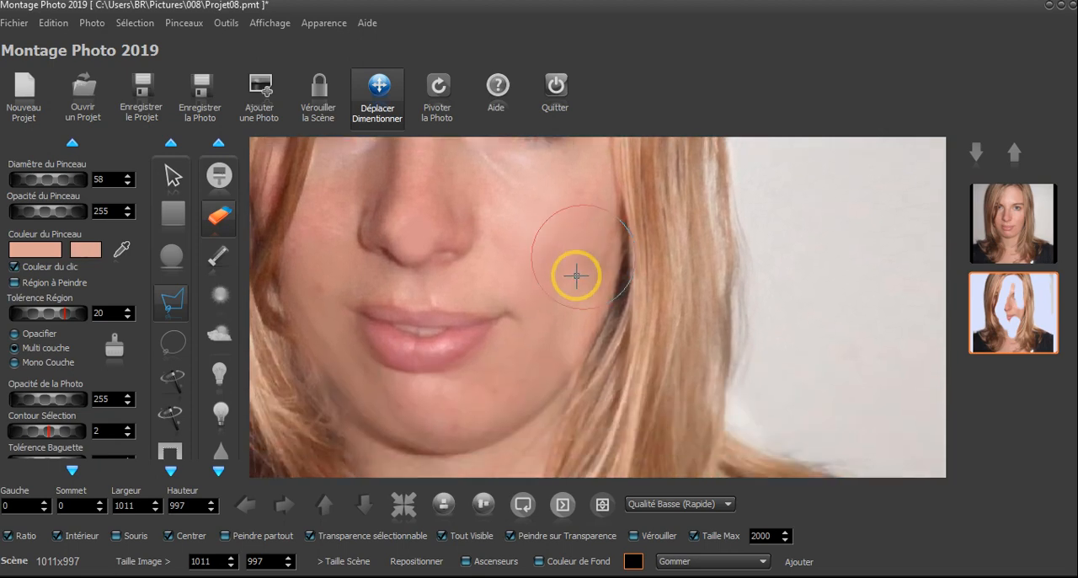
pyautogui.moveTo(495, 375); pyautogui.dragTo(568, 192)
pyautogui.moveTo(476, 233); pyautogui.dragTo(690, 322)
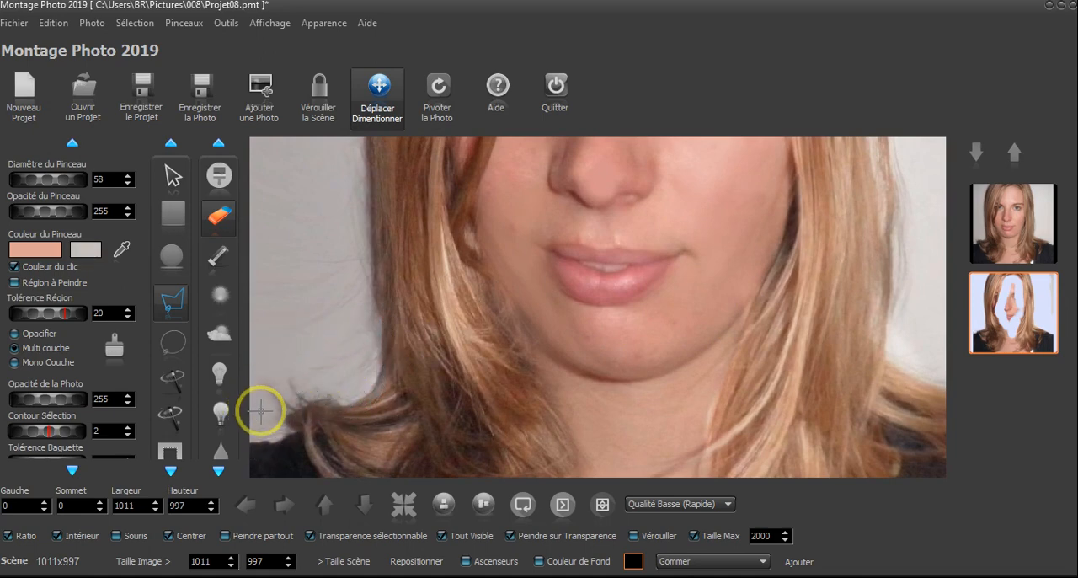
# Erase the brightening around the neckline between the hair ends, setting the eraser to diameter 73 and opacity 161
pyautogui.moveTo(518, 398); pyautogui.dragTo(422, 241)
pyautogui.scroll(1, 578, 410)
pyautogui.scroll(-2, 578, 411)
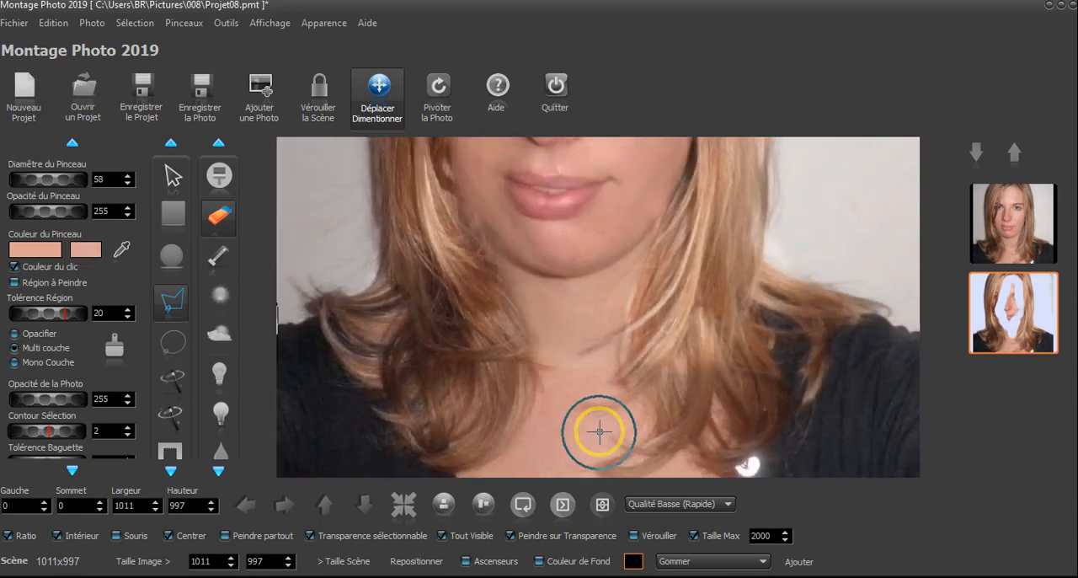
pyautogui.scroll(-1, 527, 390)
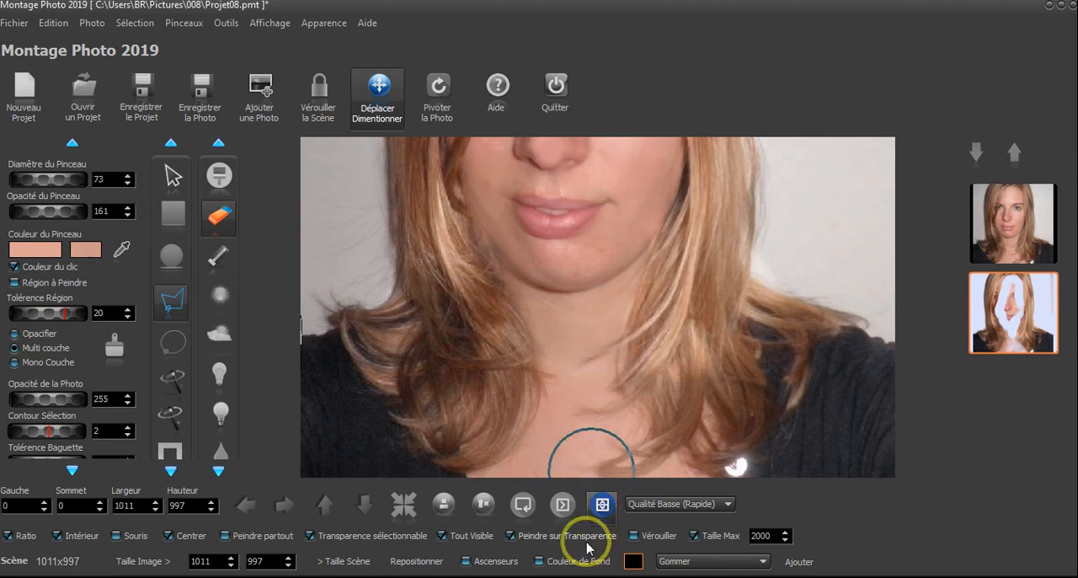
pyautogui.scroll(-3, 674, 368)
pyautogui.scroll(-4, 654, 362)
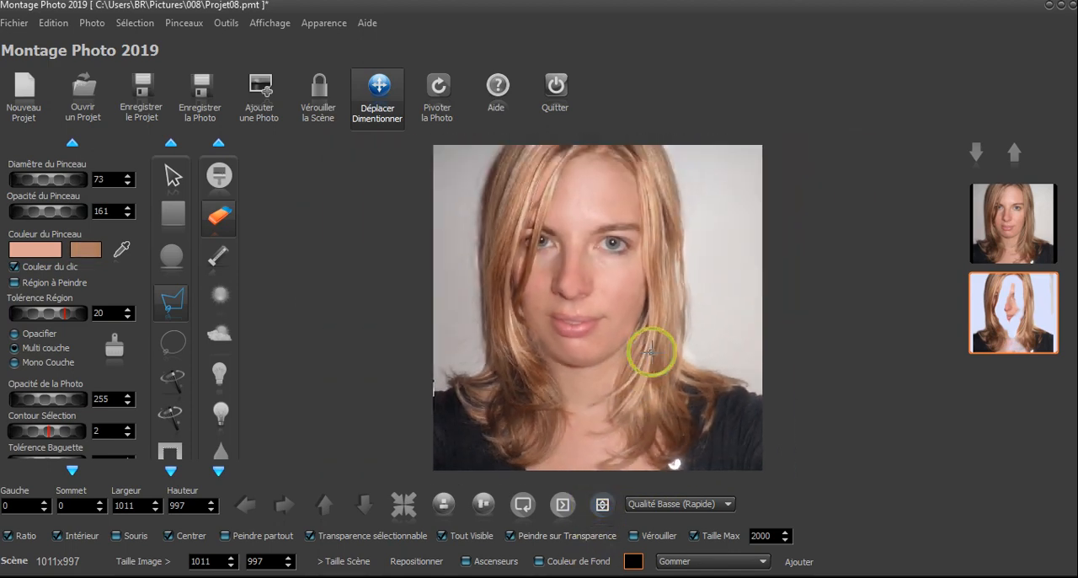
# Merge the base portrait and the erased sun-painted copy into one photo, and save the project
pyautogui.scroll(4, 587, 233)
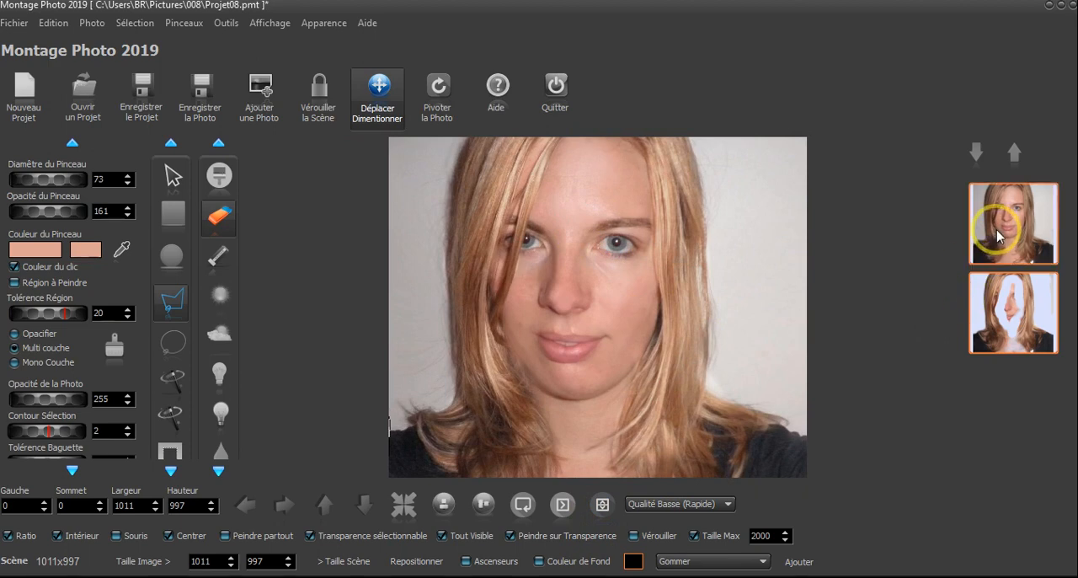
pyautogui.click(100, 30)
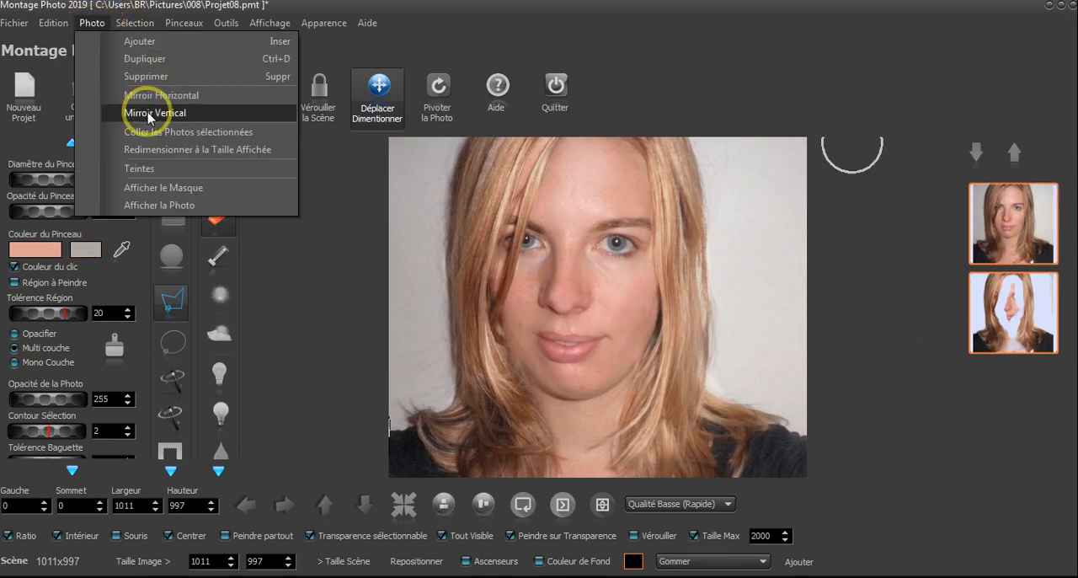
pyautogui.click(164, 132)
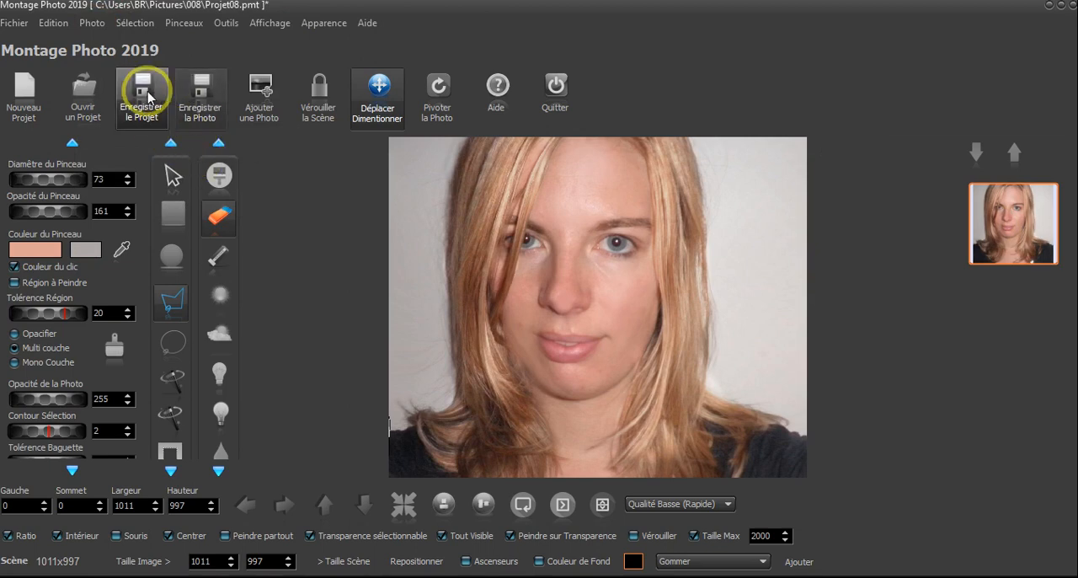
pyautogui.click(148, 97)
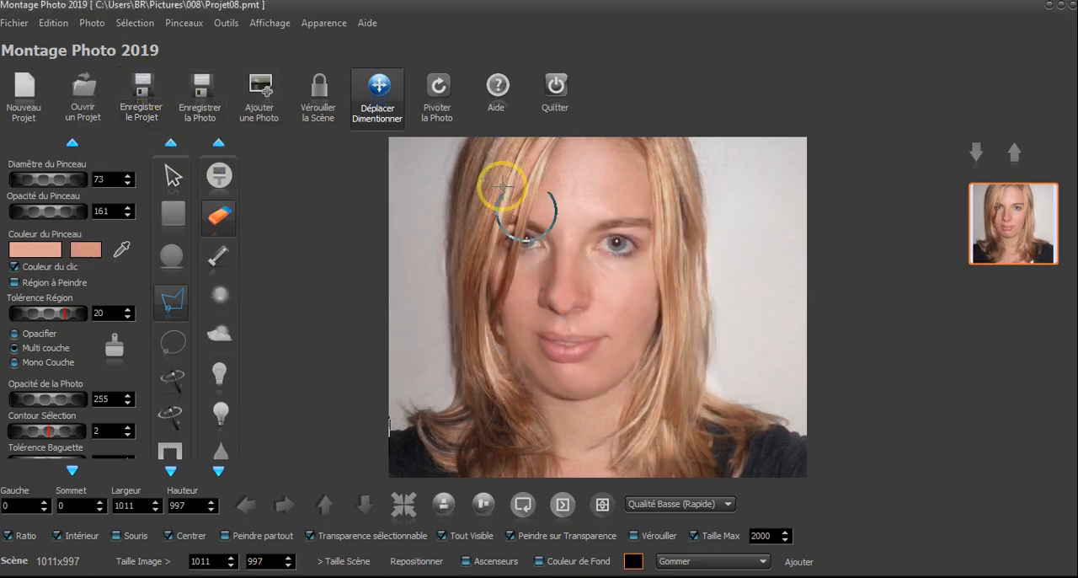
# Delete the old 03.png and 02.png from folder 008, and save the whole scene there as 02.png
pyautogui.click(203, 91)
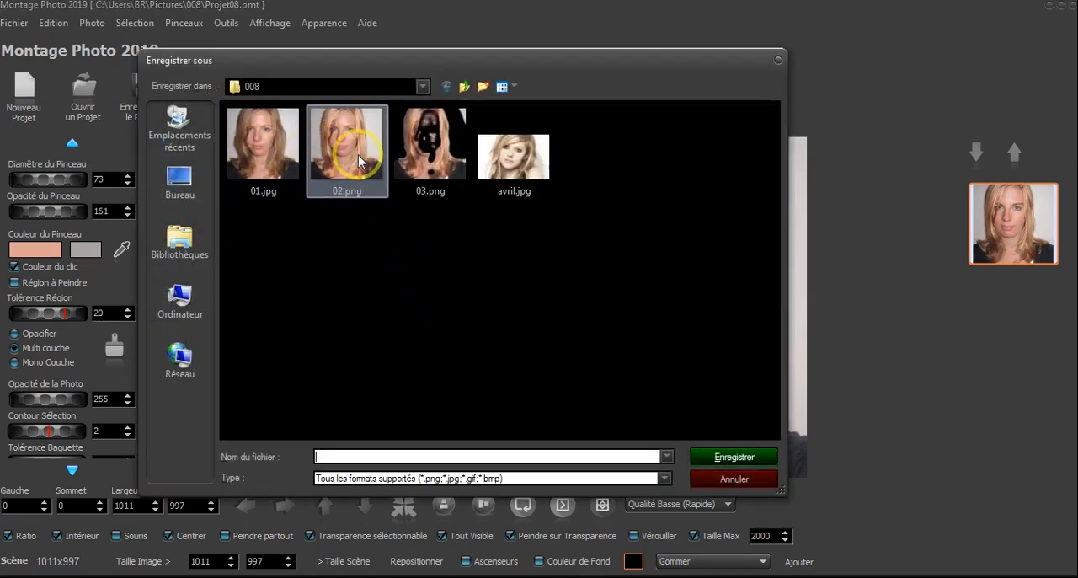
pyautogui.click(419, 158)
pyautogui.press('Delete')
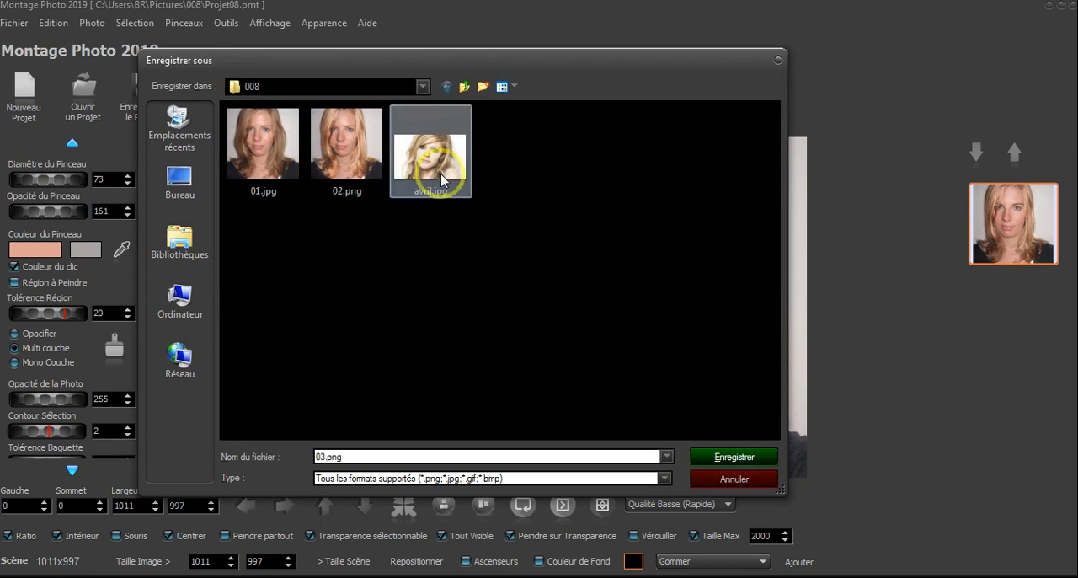
pyautogui.click(349, 168)
pyautogui.press('Delete')
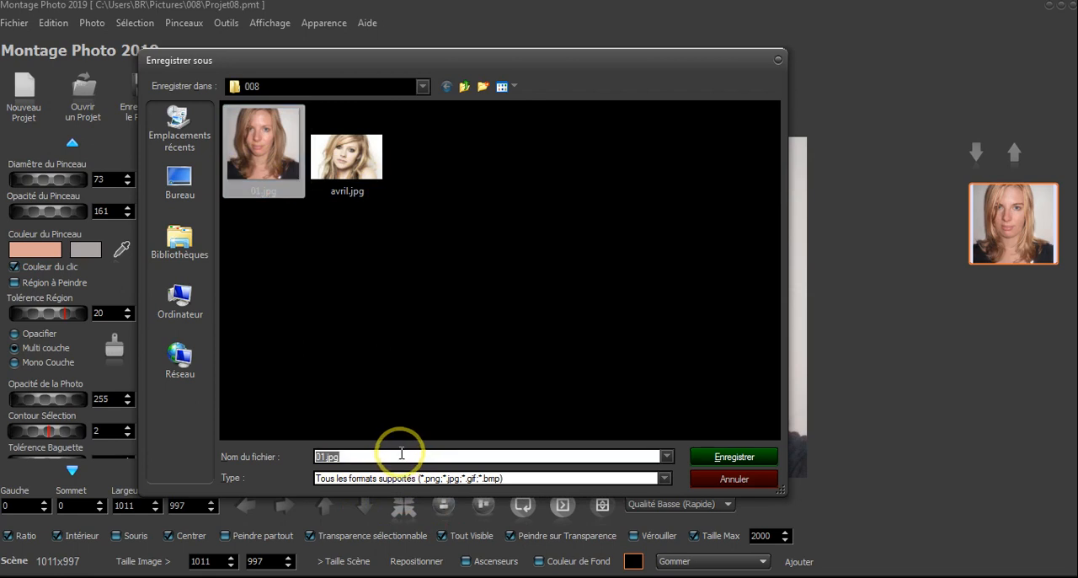
pyautogui.click(717, 466)
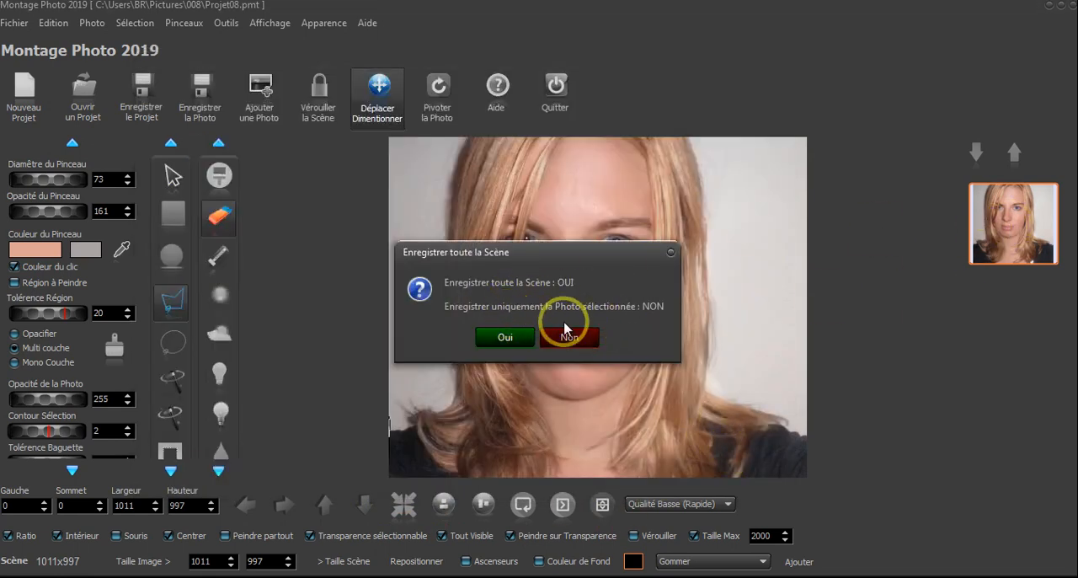
pyautogui.click(497, 337)
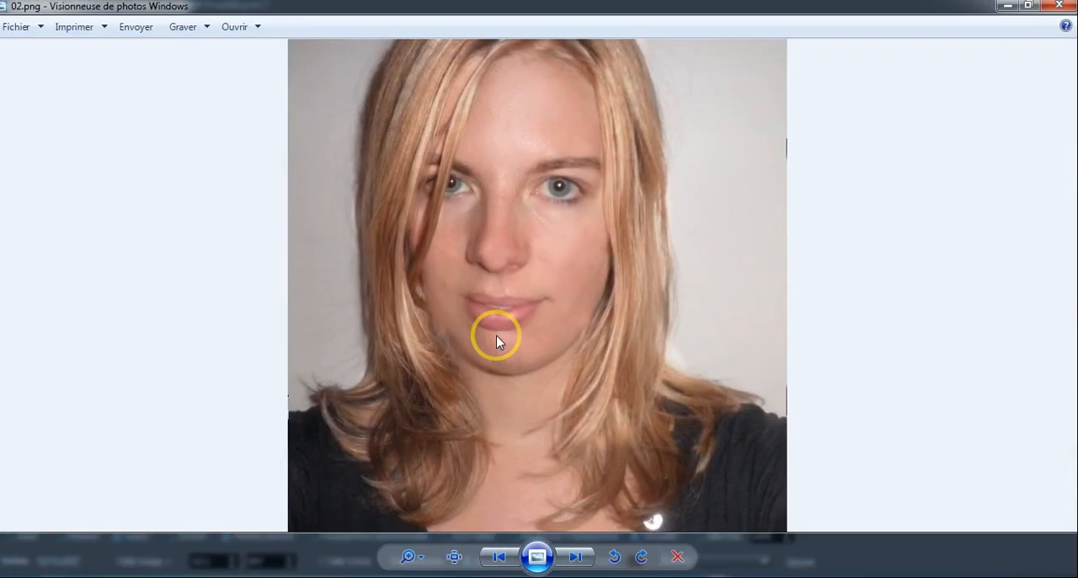
# Compare the original 01.jpg with the retouched 02.png in the Windows photo viewer, and close the viewer
pyautogui.press('Left')
pyautogui.press('Right')
pyautogui.press('Left')
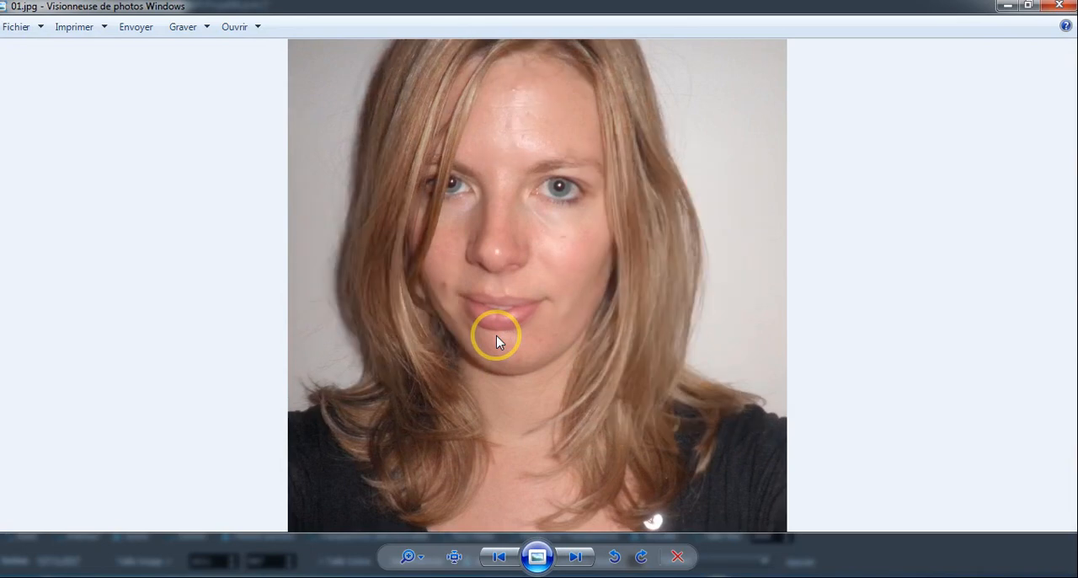
pyautogui.press('Right')
pyautogui.press('Left')
pyautogui.press('Right')
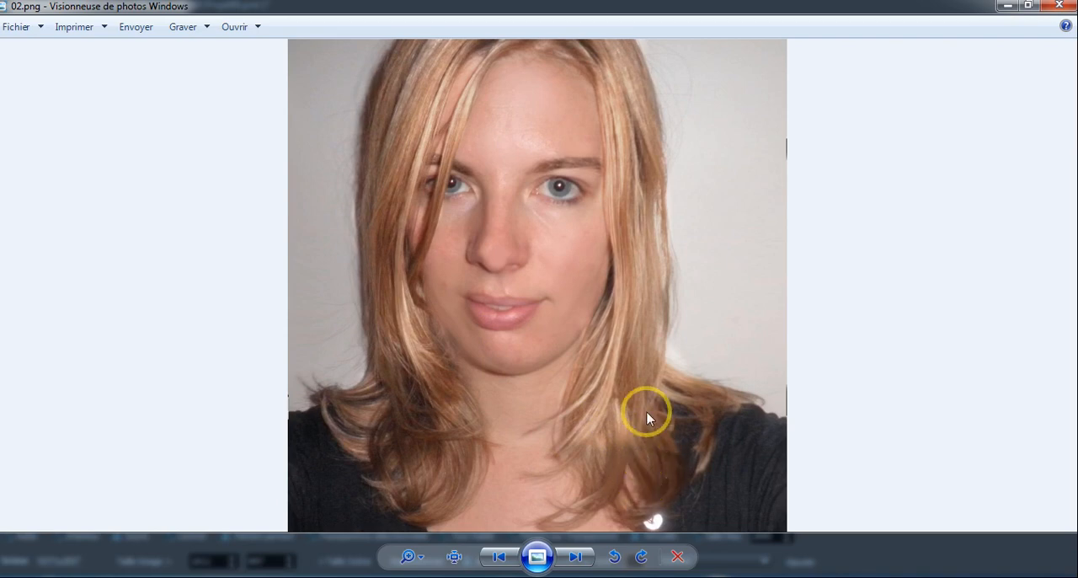
pyautogui.click(1068, 8)
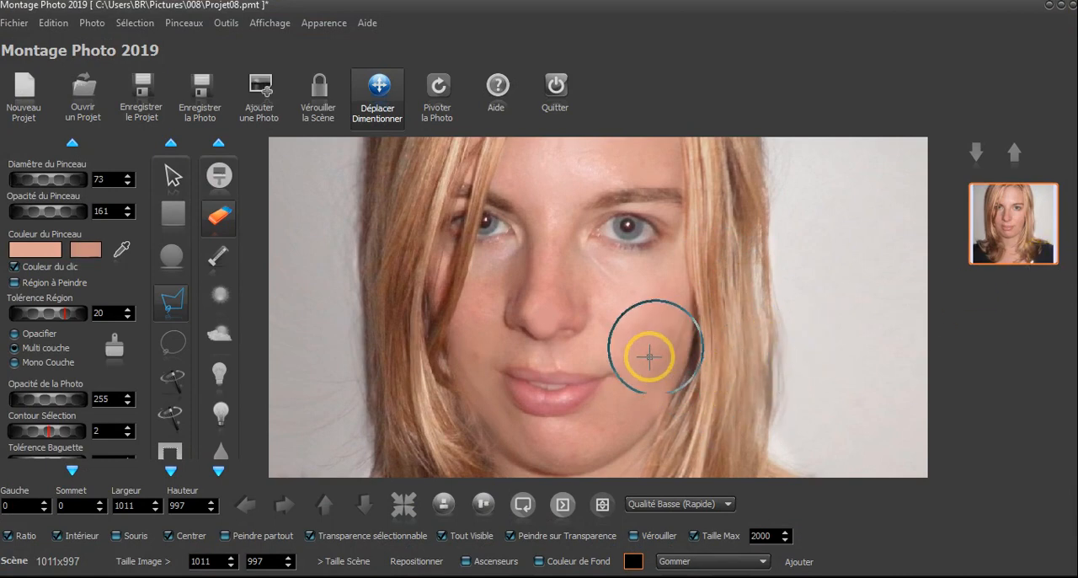
# Duplicate the merged portrait and set up a red brush with diameter 136 and opacity 51
pyautogui.click(92, 23)
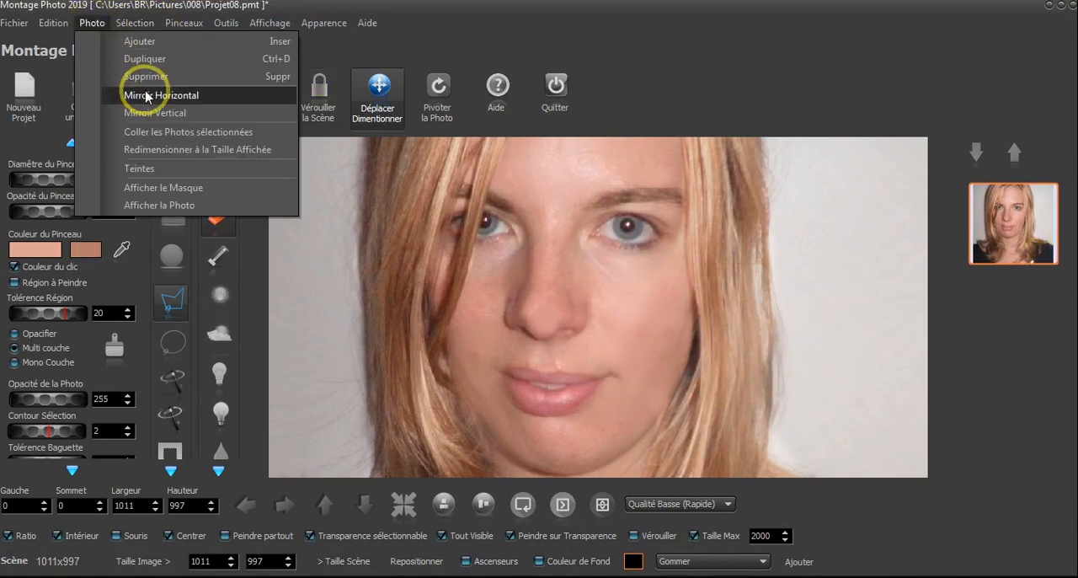
pyautogui.click(147, 59)
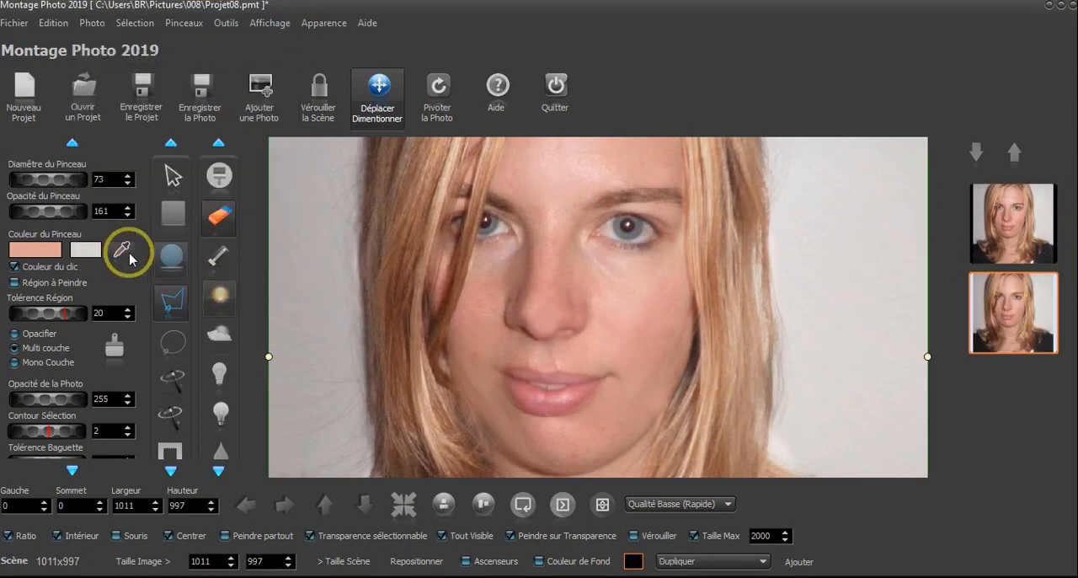
pyautogui.click(35, 249)
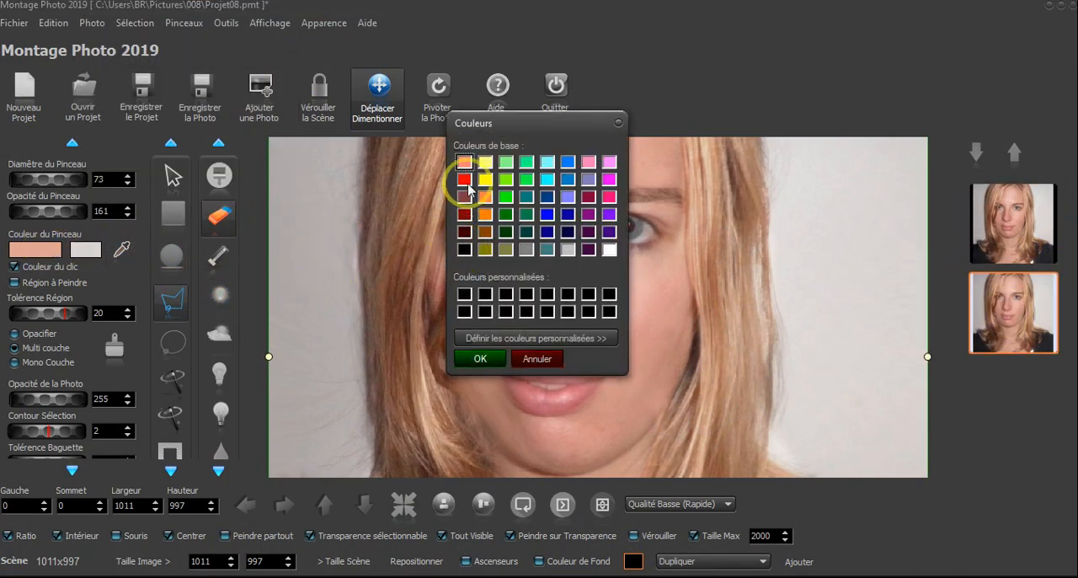
pyautogui.click(469, 361)
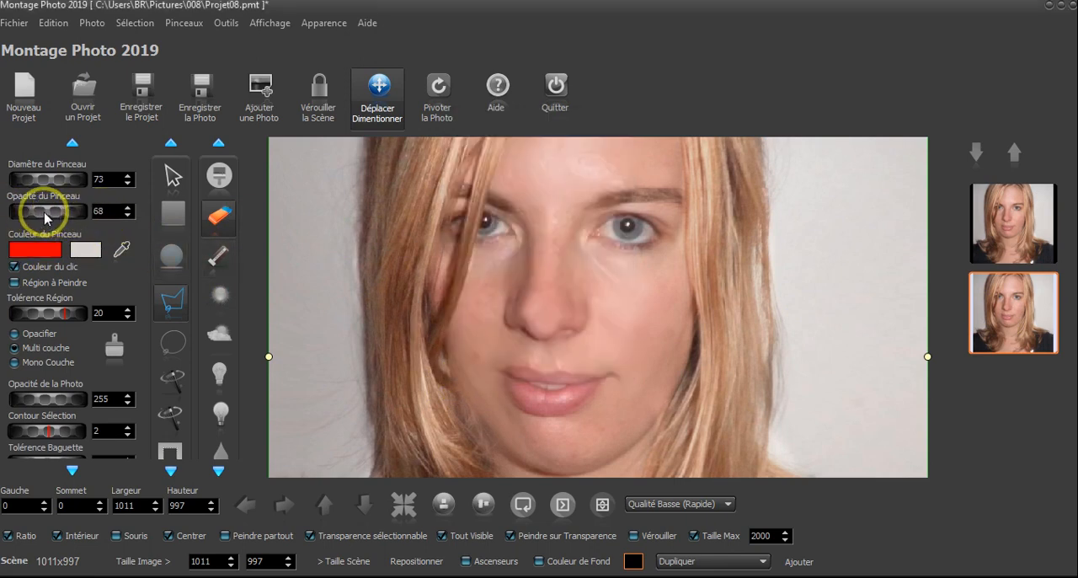
pyautogui.moveTo(46, 218); pyautogui.dragTo(38, 190)
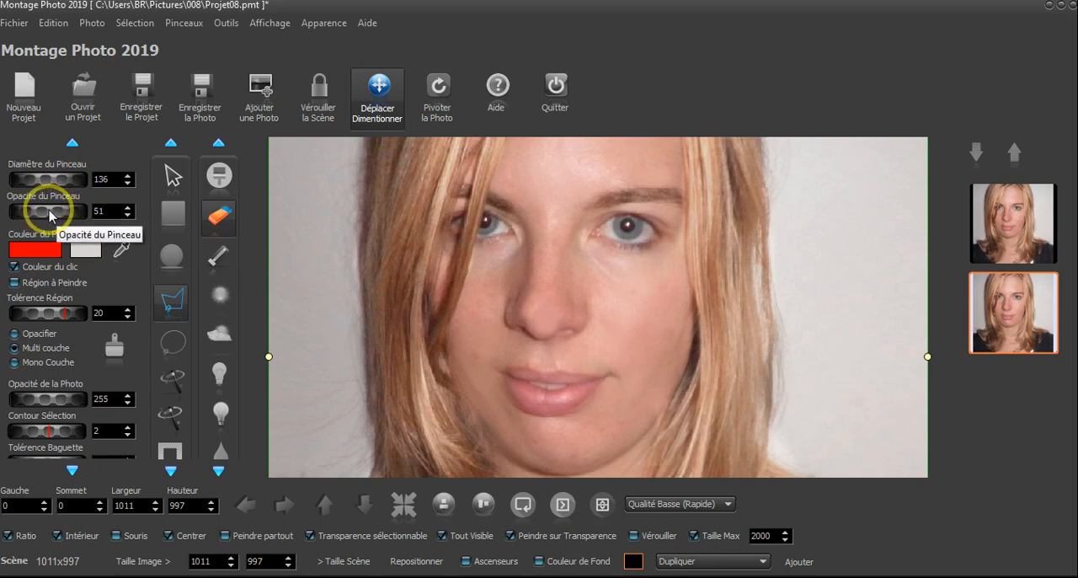
# Try painting the cheek in a pink skin tone at opacity 71, and return to the last erasing state in the history
pyautogui.click(213, 184)
pyautogui.click(638, 338)
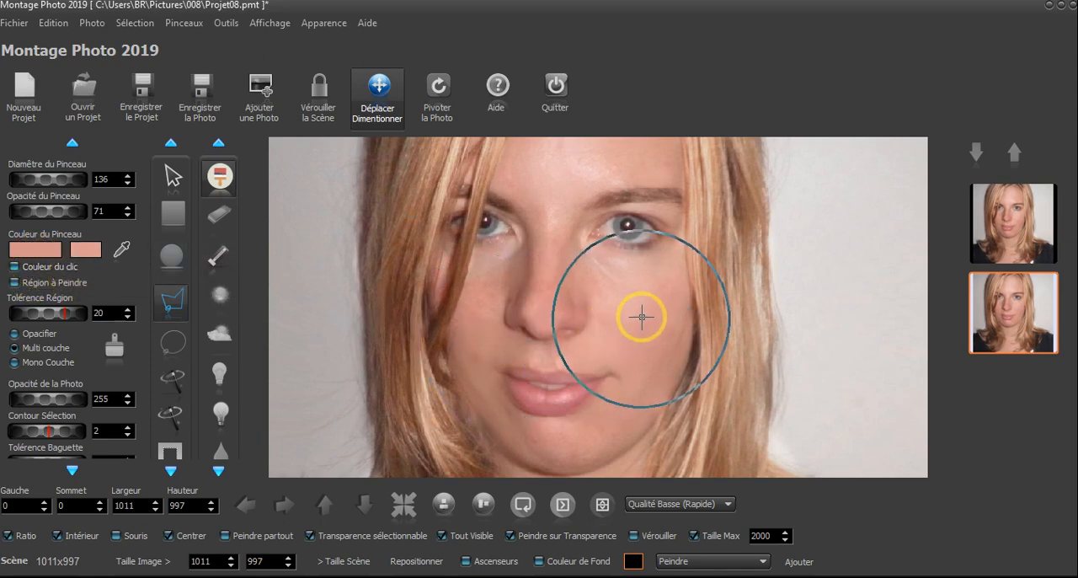
pyautogui.click(692, 571)
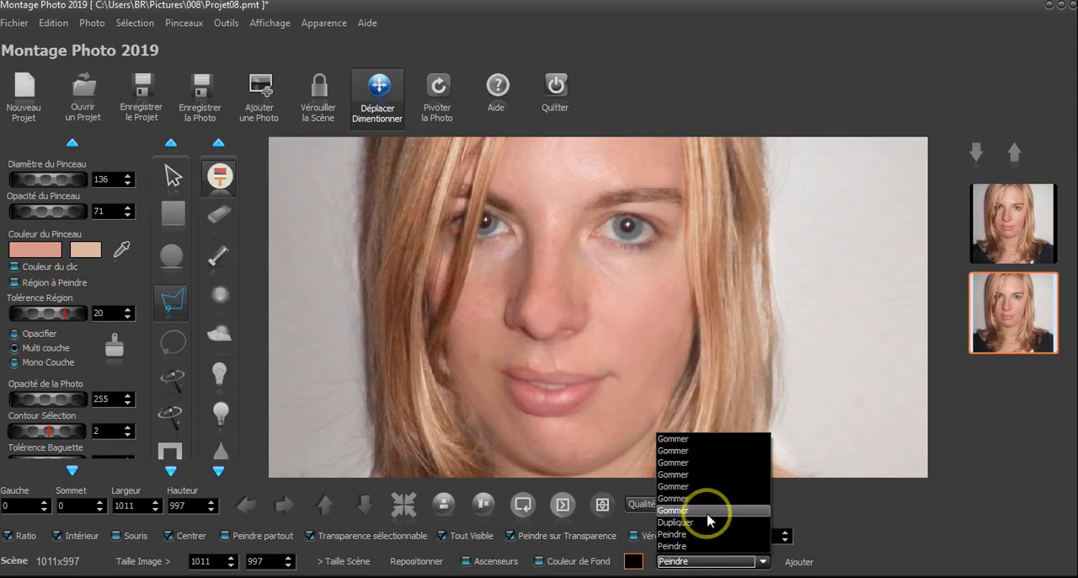
pyautogui.click(708, 511)
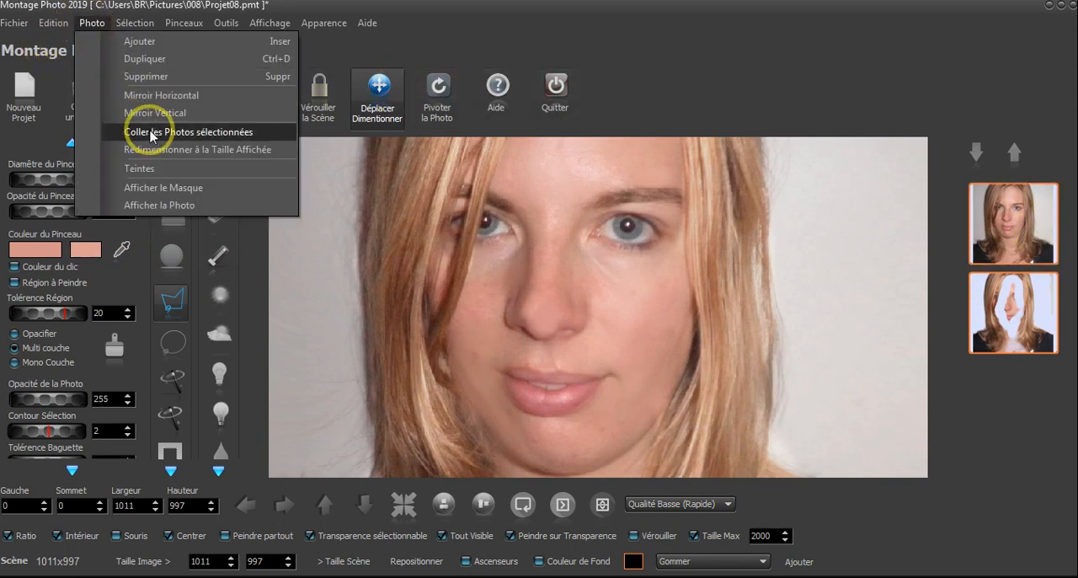
# Merge the two selected photos and set up a red brush with diameter 121 and opacity 56
pyautogui.click(162, 140)
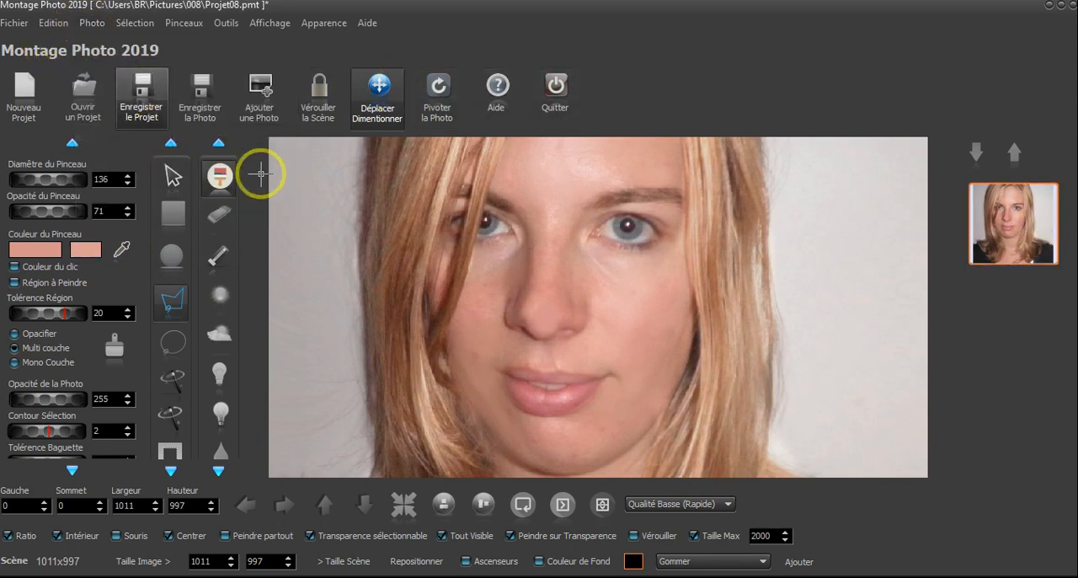
pyautogui.click(37, 252)
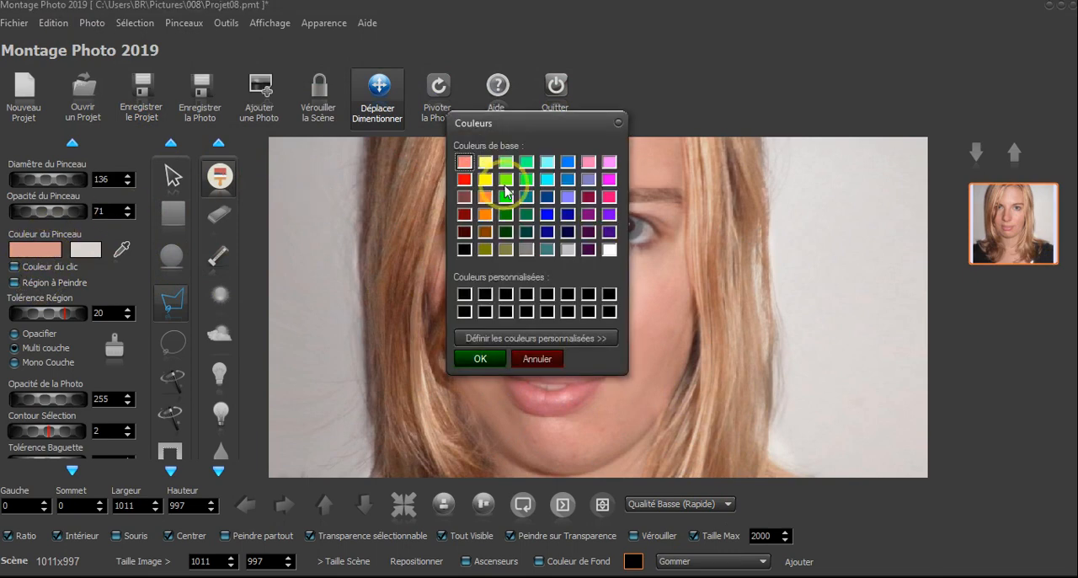
pyautogui.click(464, 180)
pyautogui.click(476, 358)
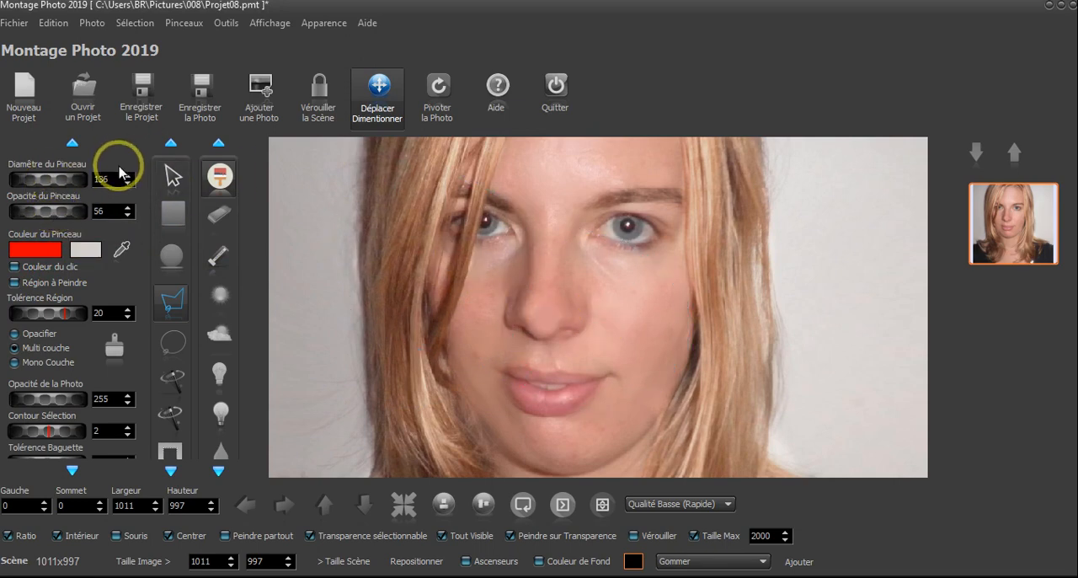
# Duplicate the merged portrait, keep red as the brush colour and activate the paint brush
pyautogui.click(89, 22)
pyautogui.click(132, 64)
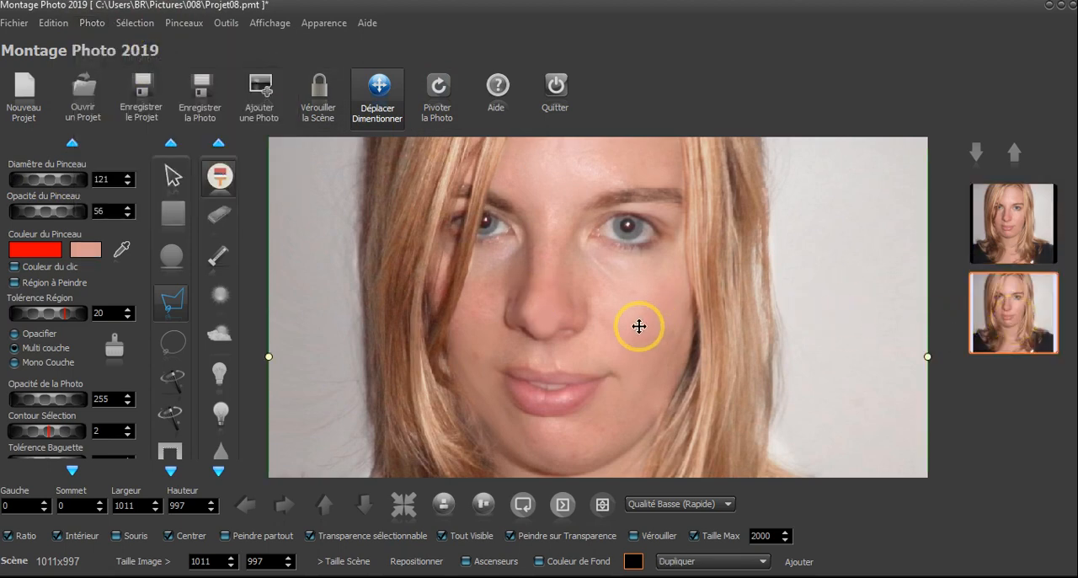
pyautogui.click(37, 248)
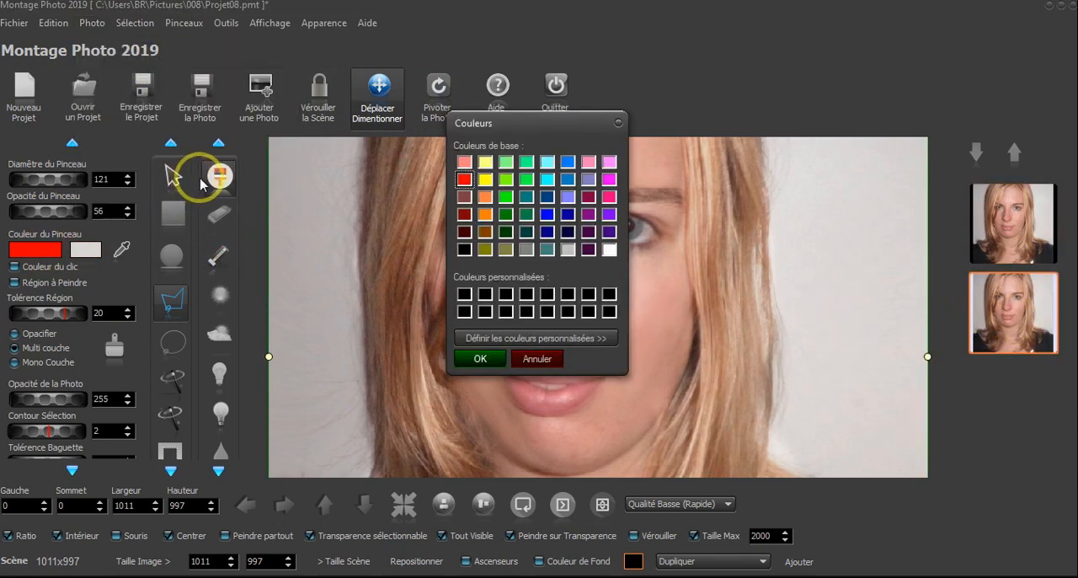
pyautogui.click(480, 360)
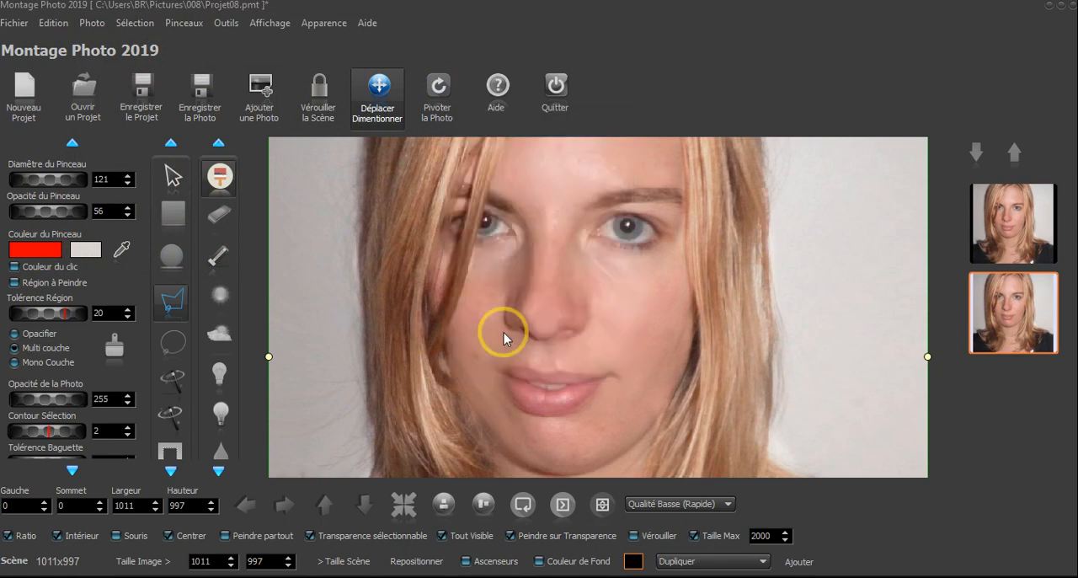
pyautogui.click(221, 177)
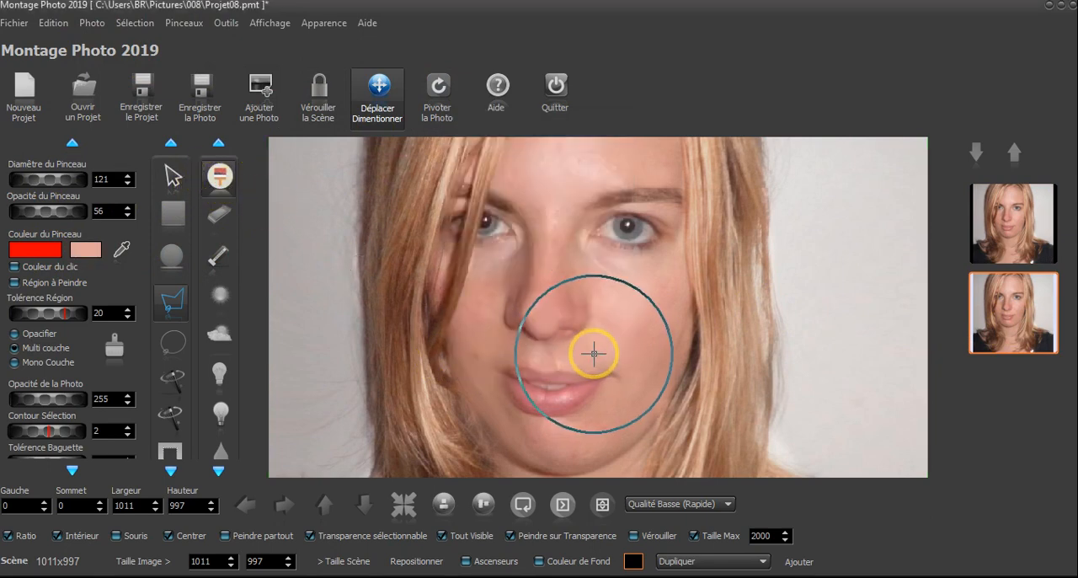
# Try painting a red blush on the cheek at opacity 56, and return to the Dupliquer state in the history
pyautogui.click(637, 328)
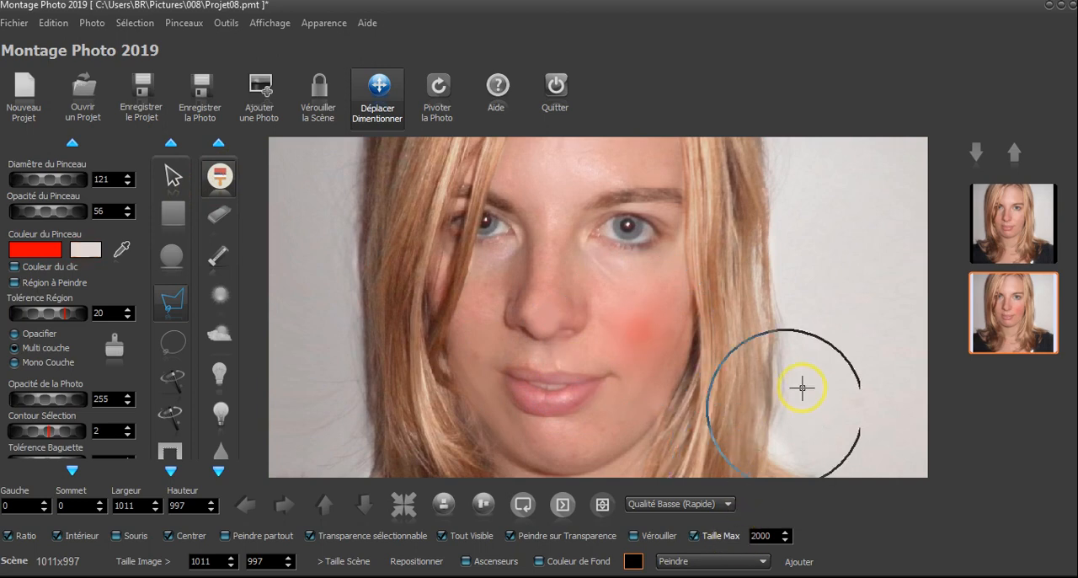
pyautogui.scroll(-2, 864, 290)
pyautogui.scroll(2, 863, 287)
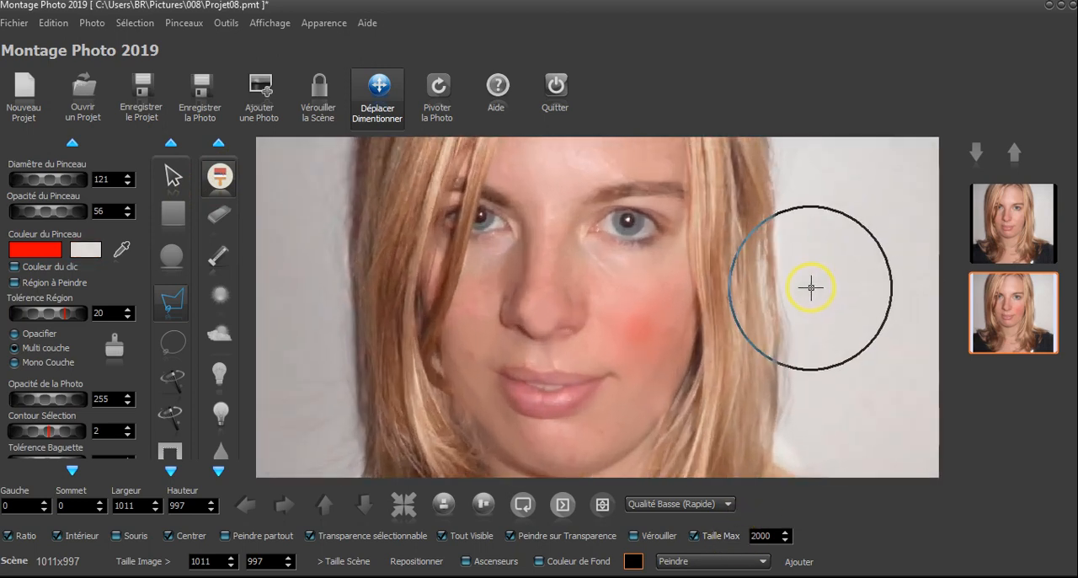
pyautogui.click(698, 556)
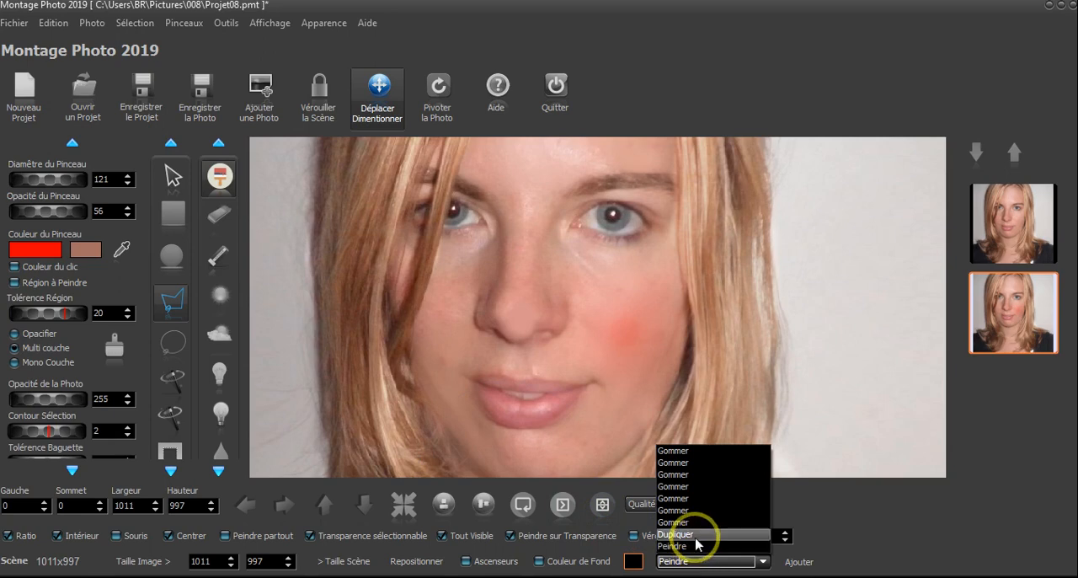
pyautogui.click(694, 536)
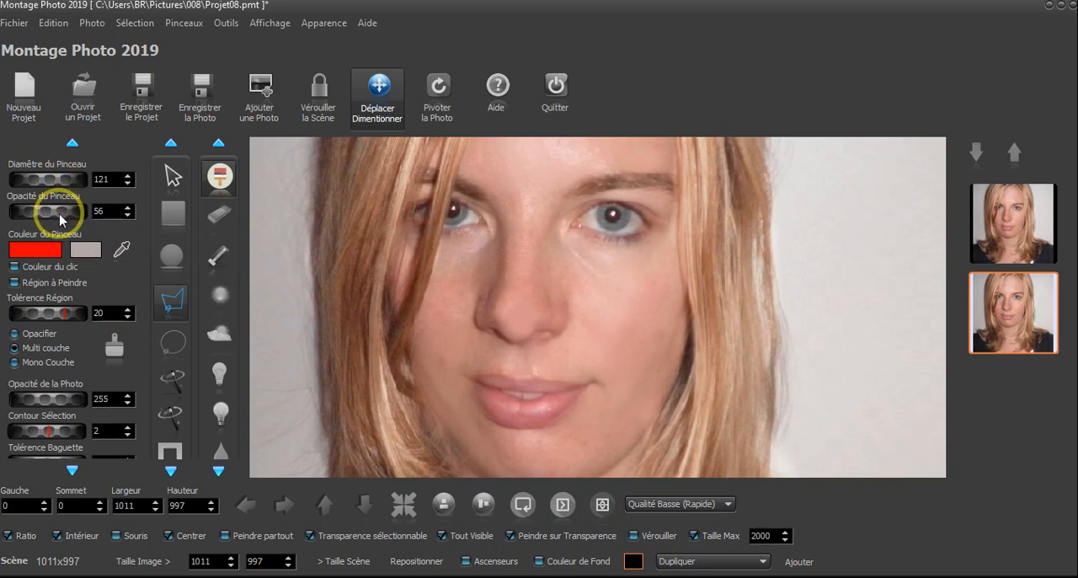
# Try building up the red cheek blush with brush opacity 45, and return to the Dupliquer state in the history
pyautogui.moveTo(49, 215); pyautogui.dragTo(51, 215)
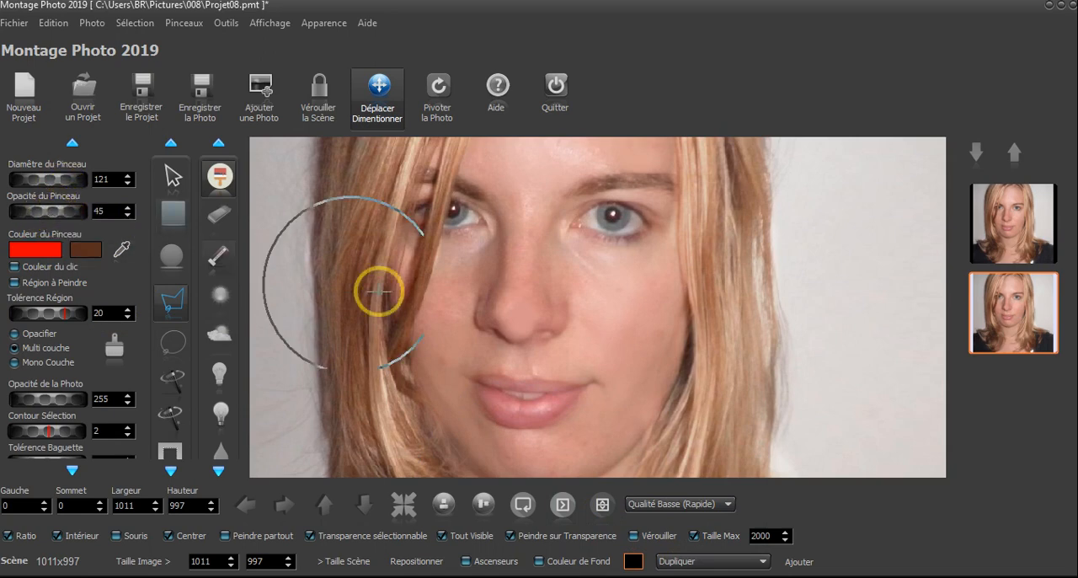
pyautogui.click(622, 332)
pyautogui.scroll(-5, 783, 320)
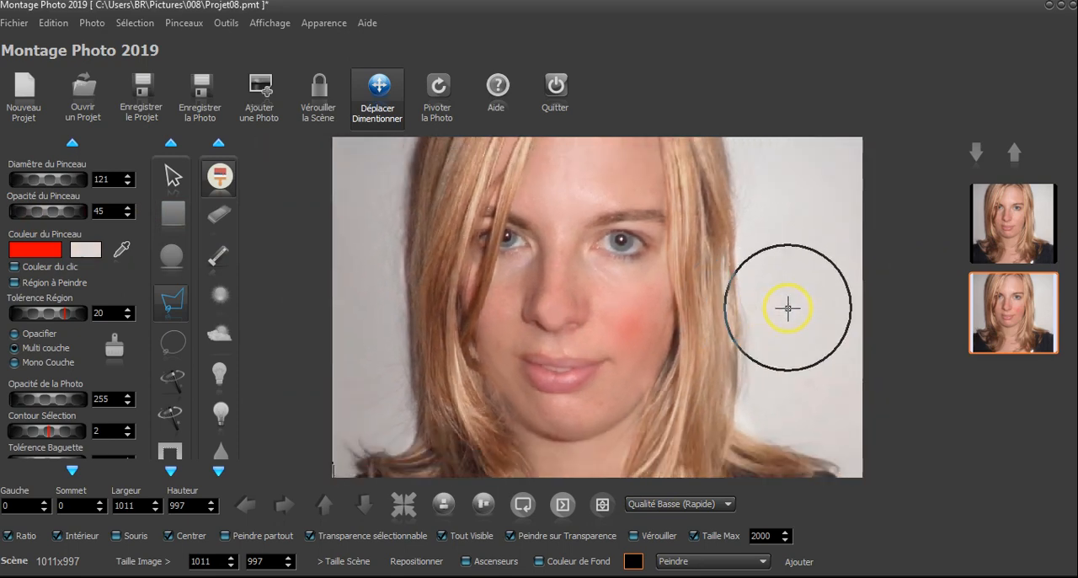
pyautogui.scroll(2, 790, 305)
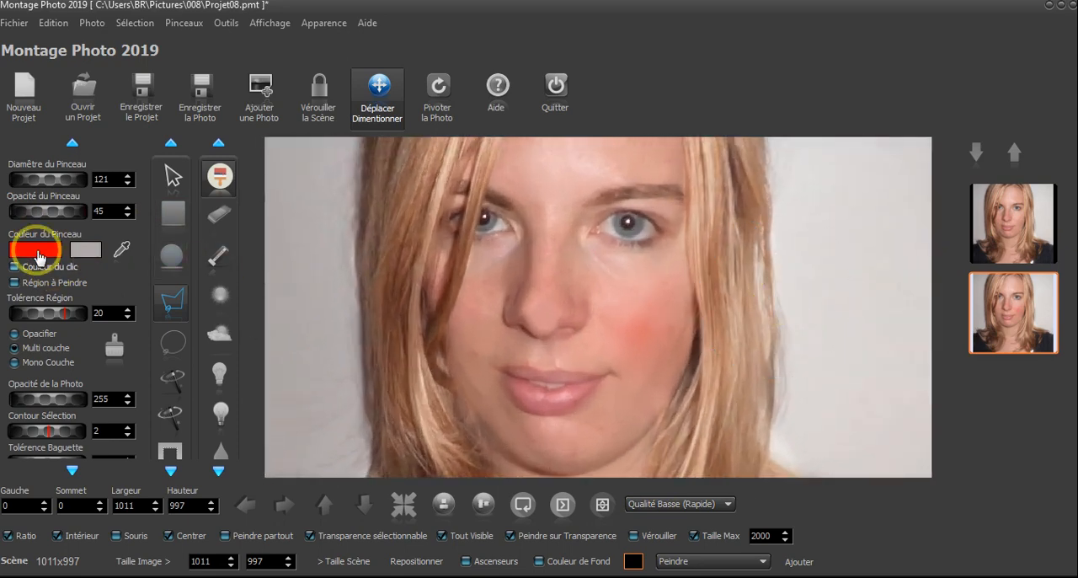
pyautogui.scroll(-2, 750, 251)
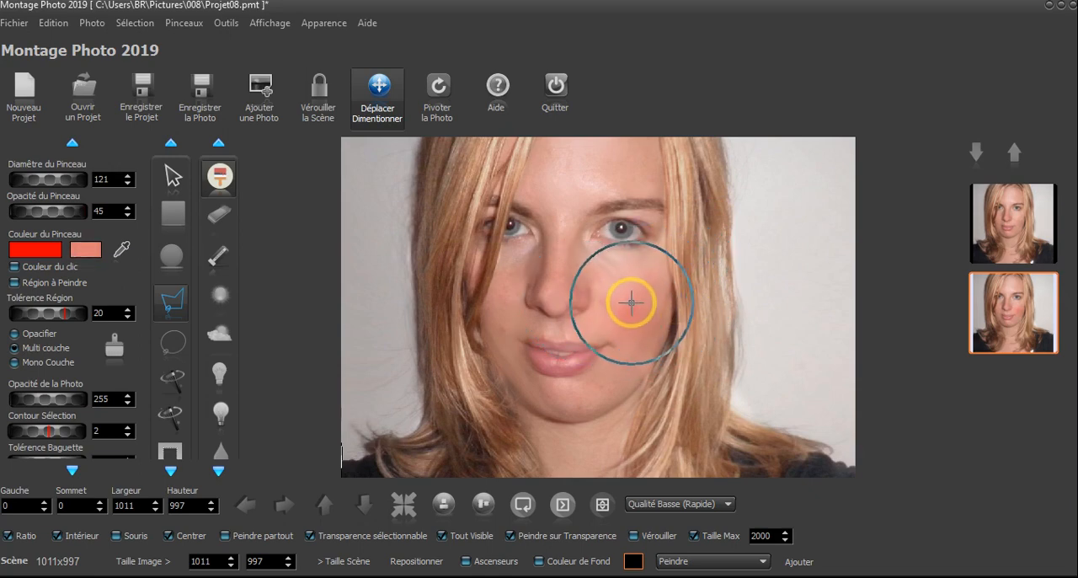
pyautogui.scroll(-2, 629, 290)
pyautogui.scroll(2, 629, 290)
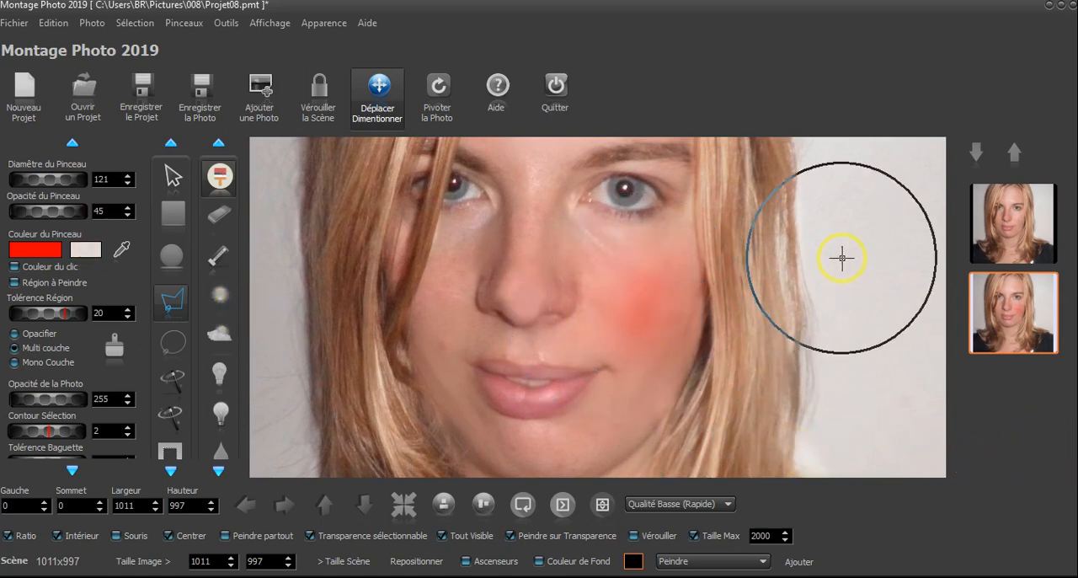
pyautogui.scroll(-2, 838, 253)
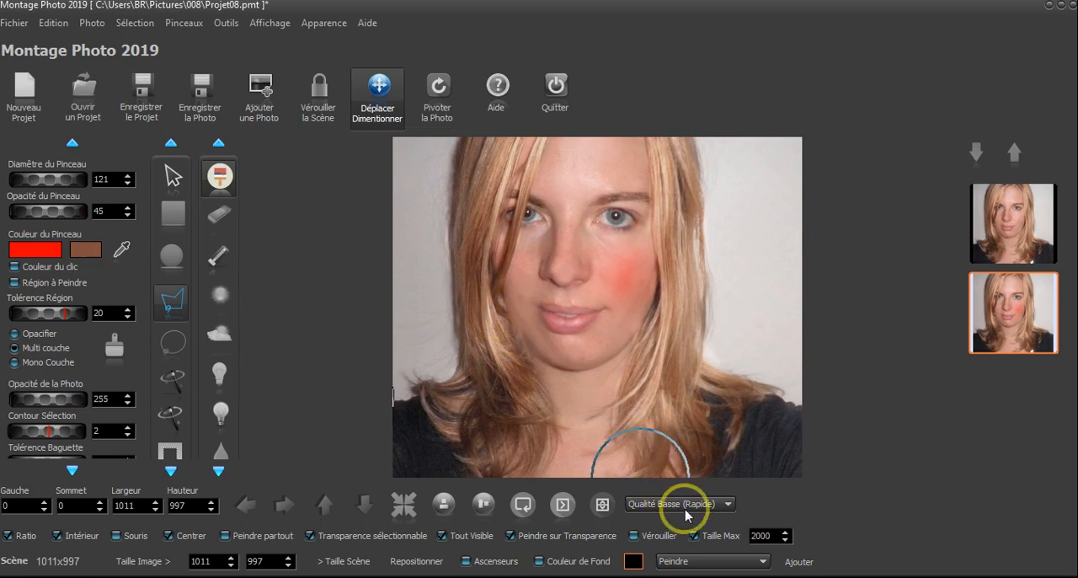
pyautogui.click(704, 561)
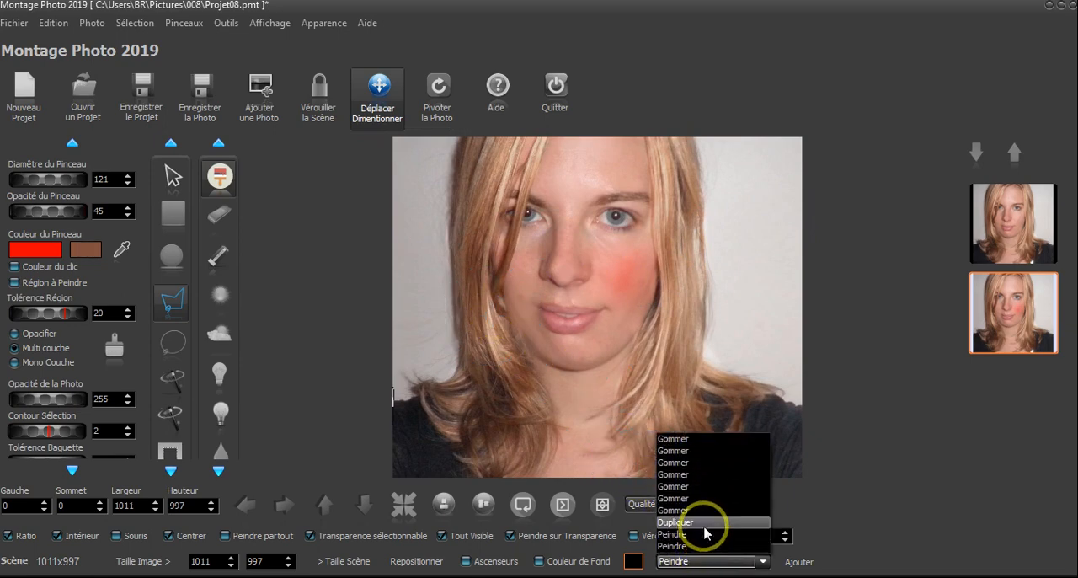
pyautogui.click(706, 524)
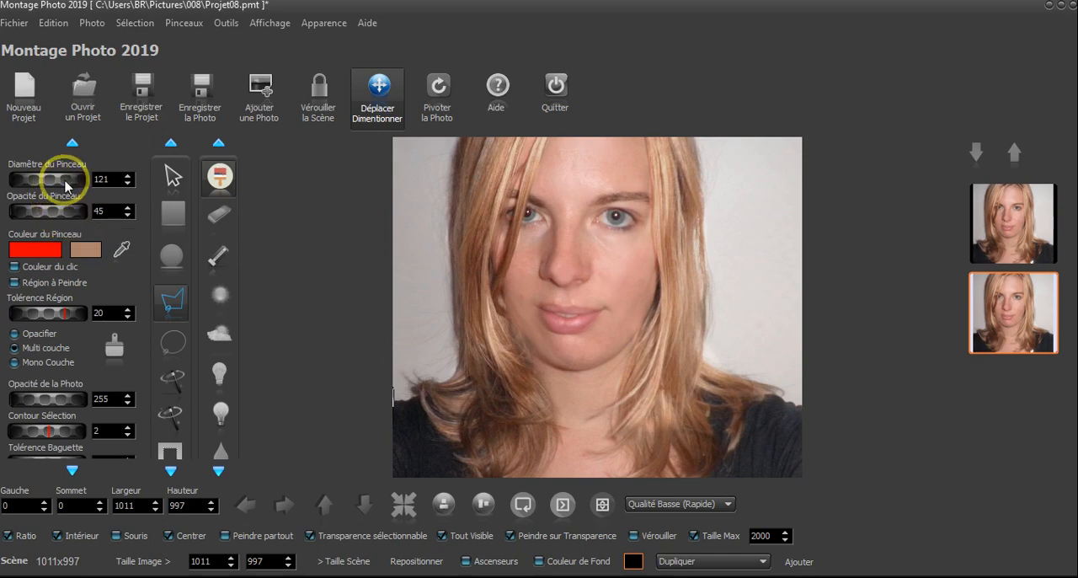
# Reduce the brush diameter to 78, try a red blush on the cheek, and return to the Dupliquer state in the history
pyautogui.moveTo(40, 181); pyautogui.dragTo(34, 179)
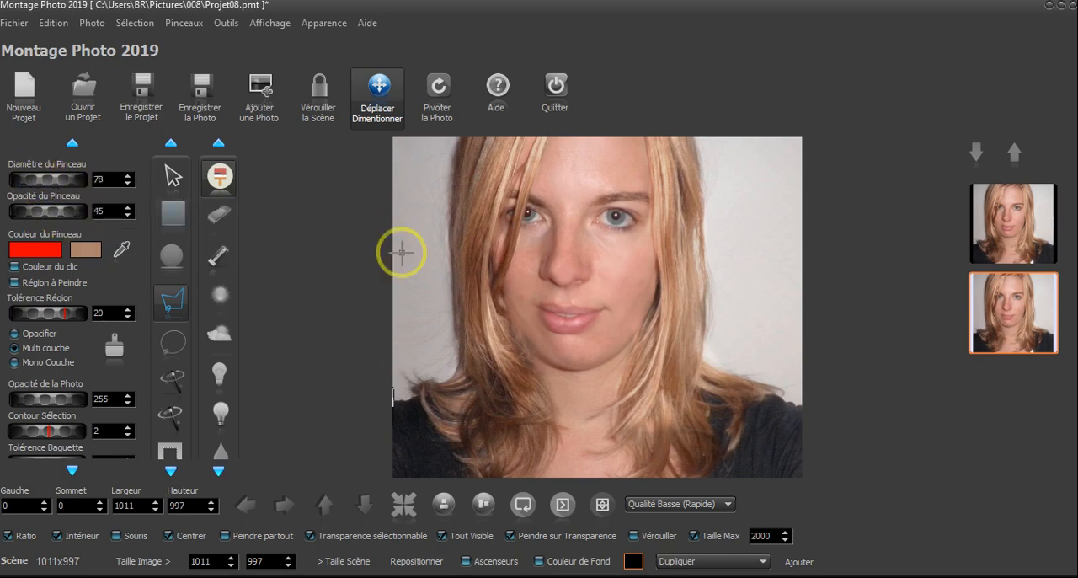
pyautogui.click(622, 278)
pyautogui.scroll(-2, 692, 251)
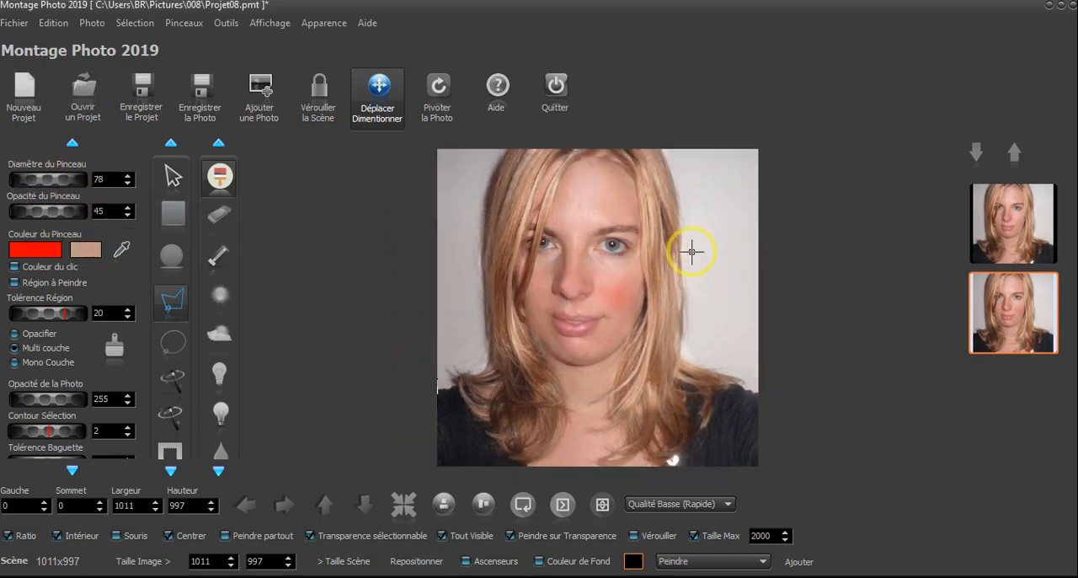
pyautogui.scroll(5, 681, 256)
pyautogui.scroll(-4, 764, 329)
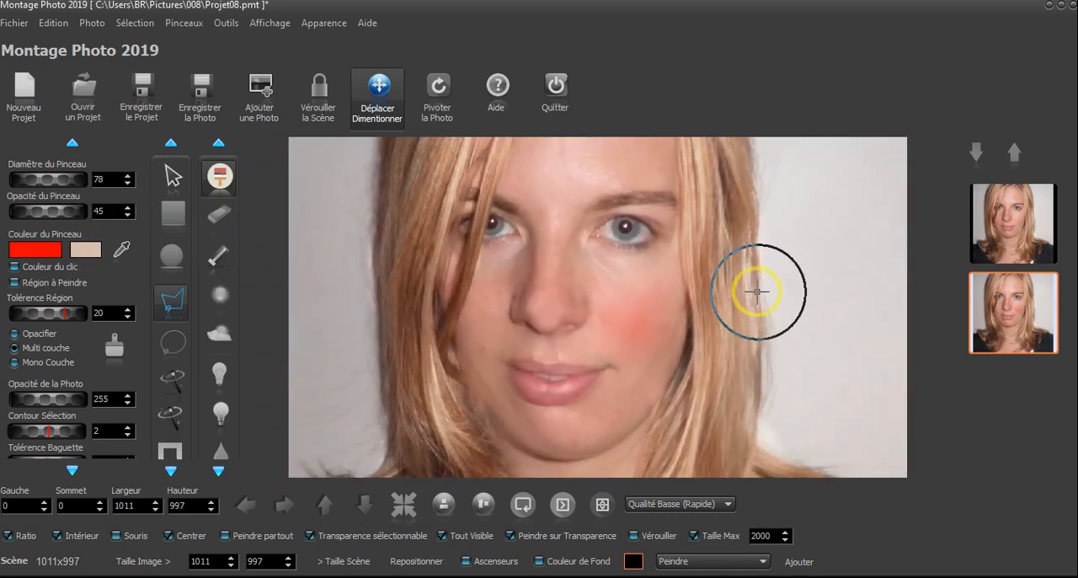
pyautogui.click(739, 560)
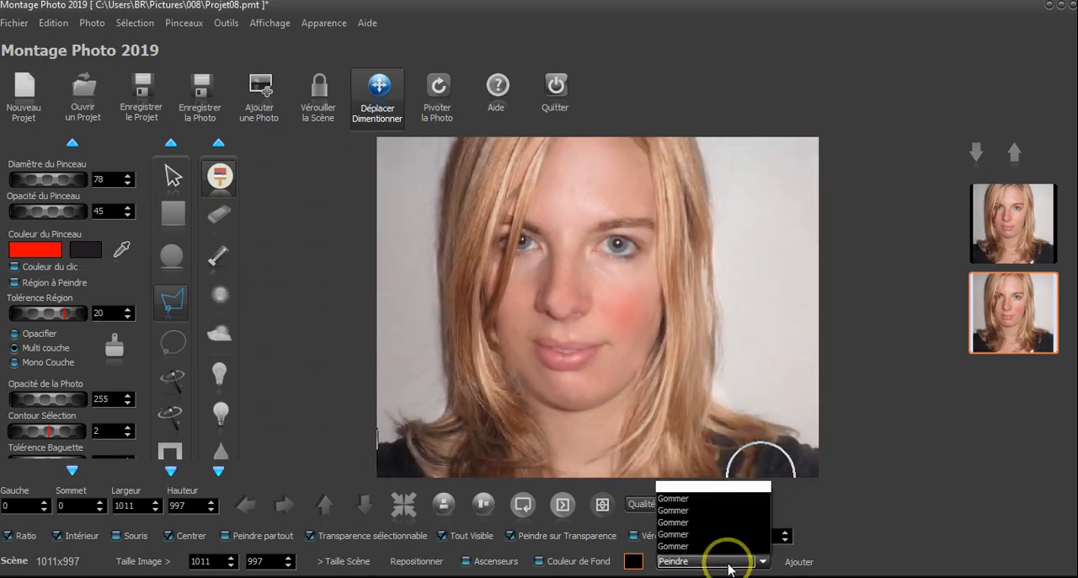
pyautogui.click(712, 534)
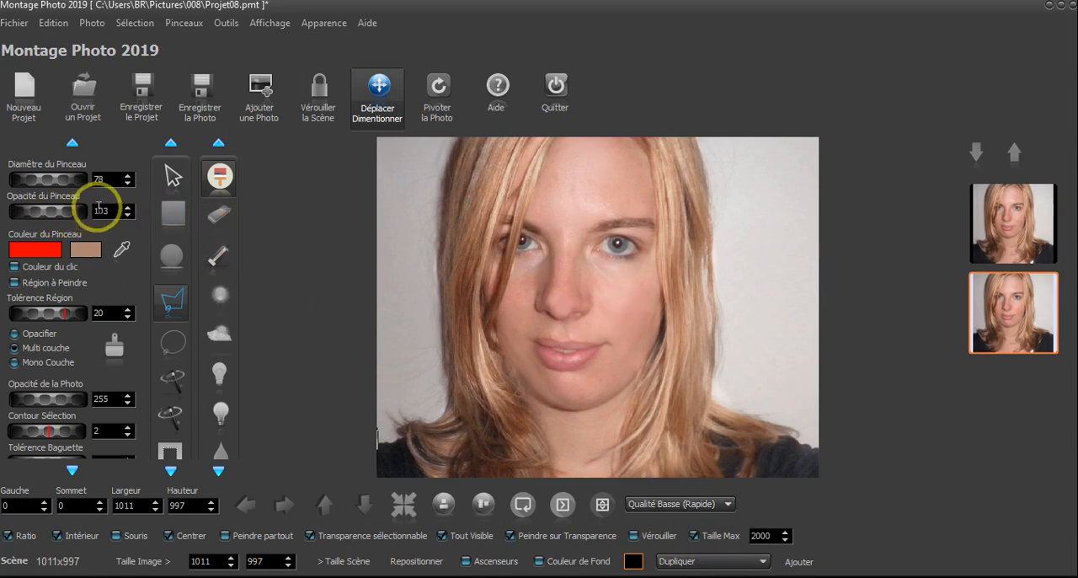
# Try painting the cheek red with brush opacity 103, and return to the Dupliquer state in the history
pyautogui.click(618, 309)
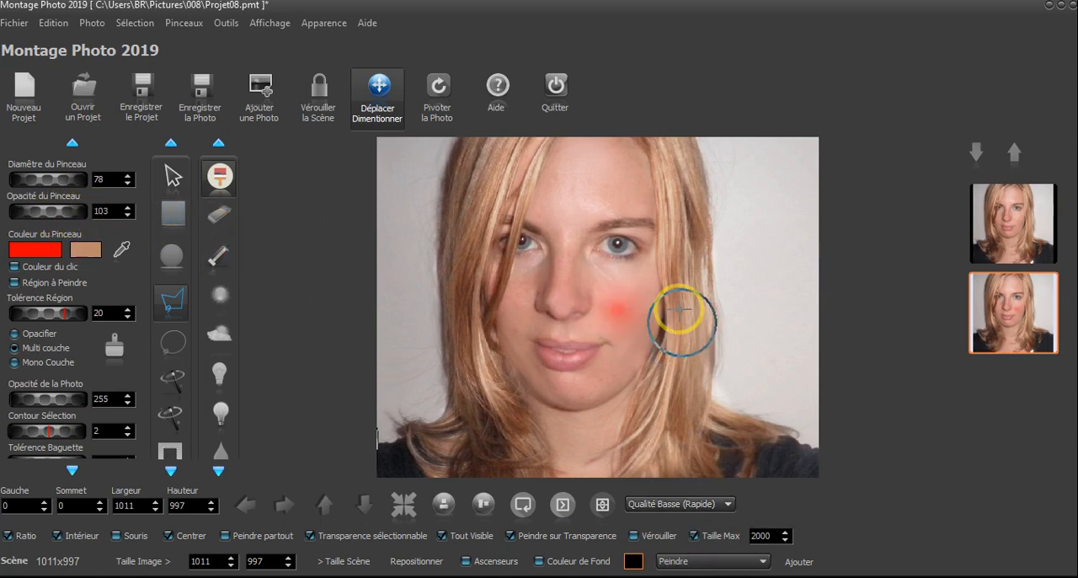
pyautogui.scroll(3, 674, 253)
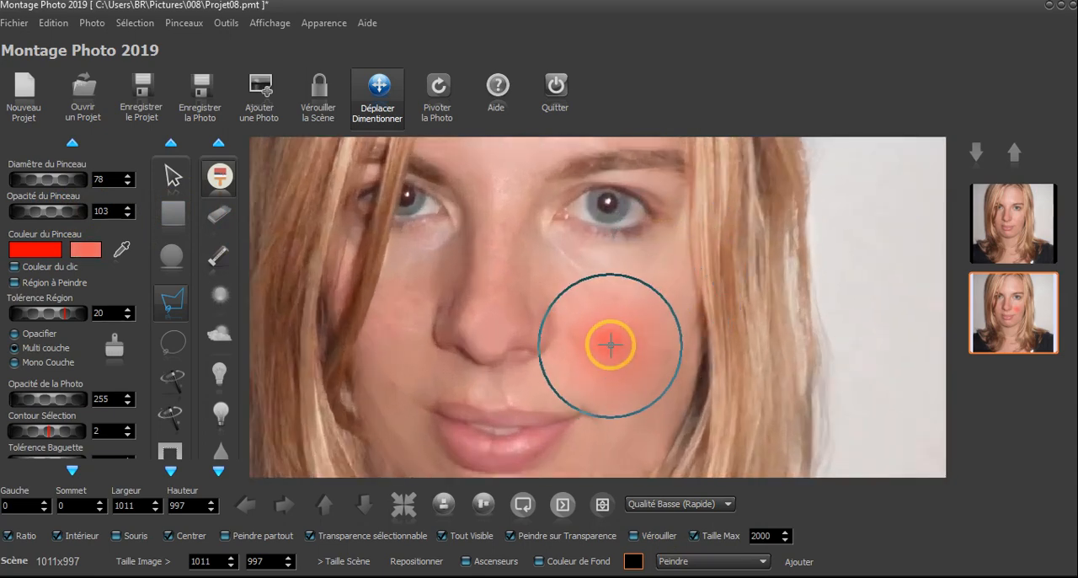
pyautogui.click(611, 341)
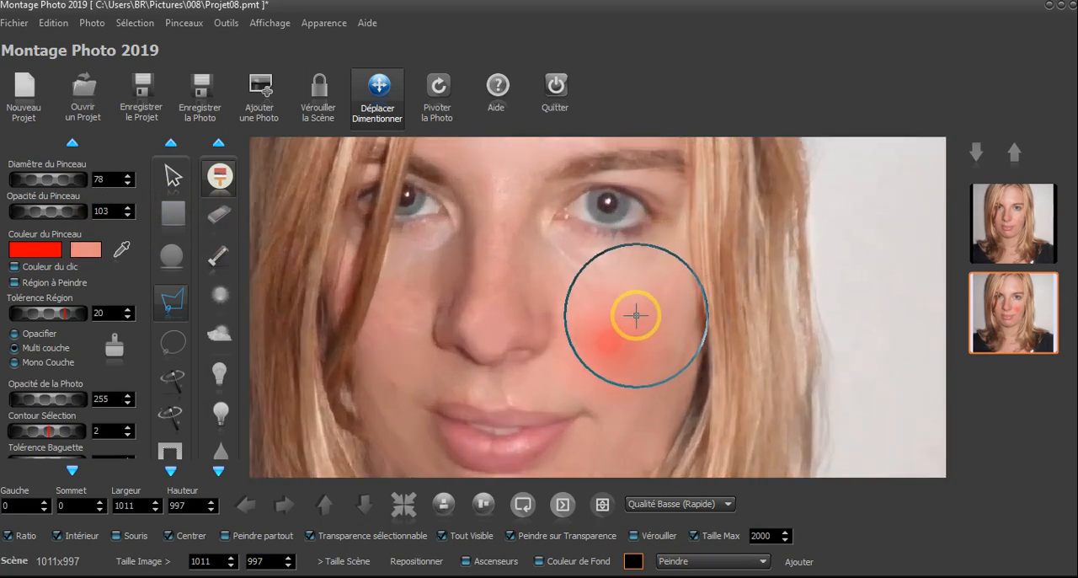
pyautogui.click(714, 562)
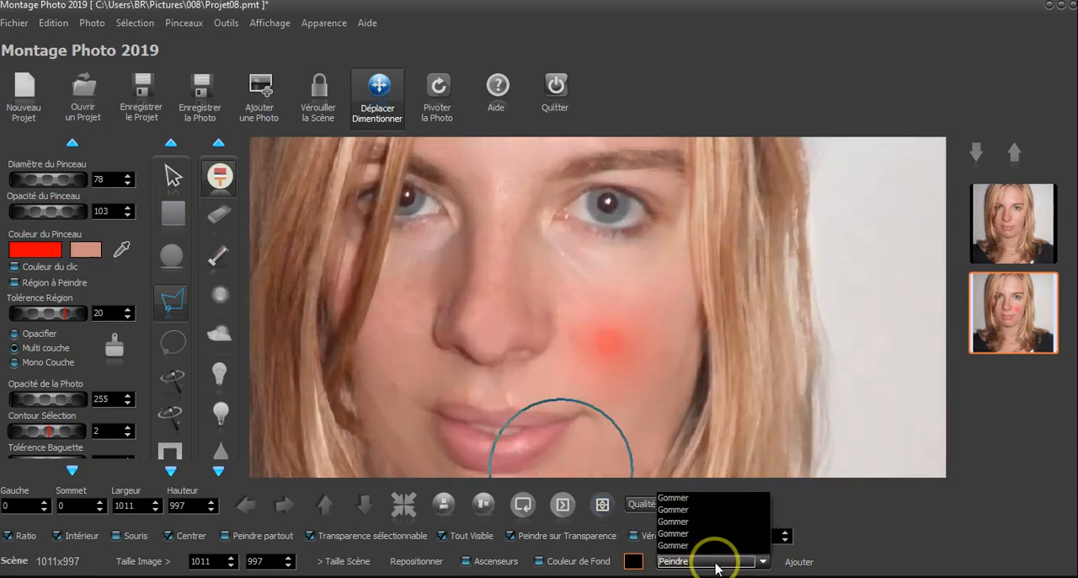
pyautogui.click(698, 534)
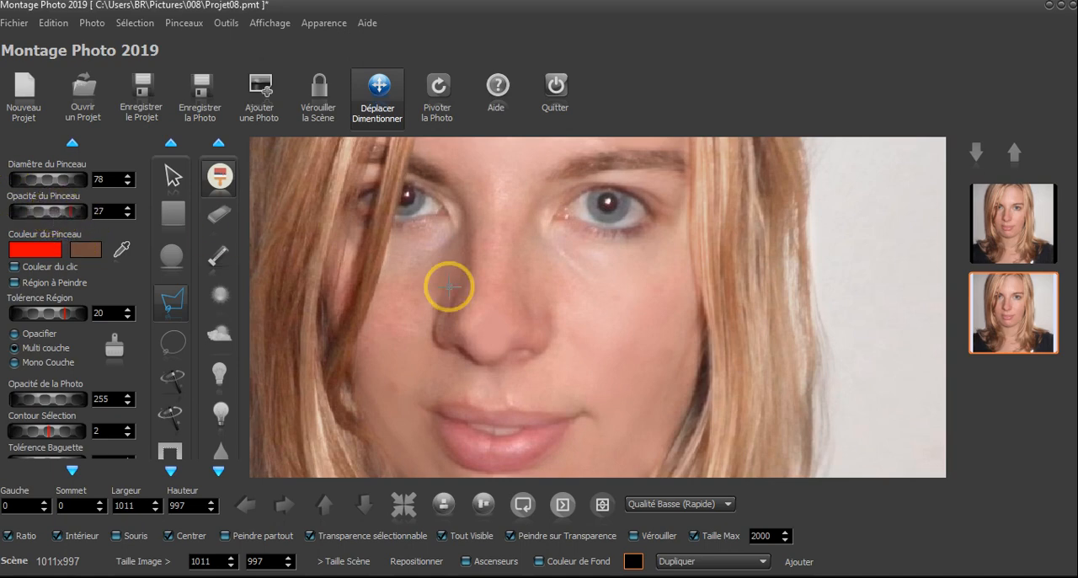
# Paint a red blush on the cheek at opacity 27, and return to an earlier Peindre state in the history
pyautogui.click(637, 346)
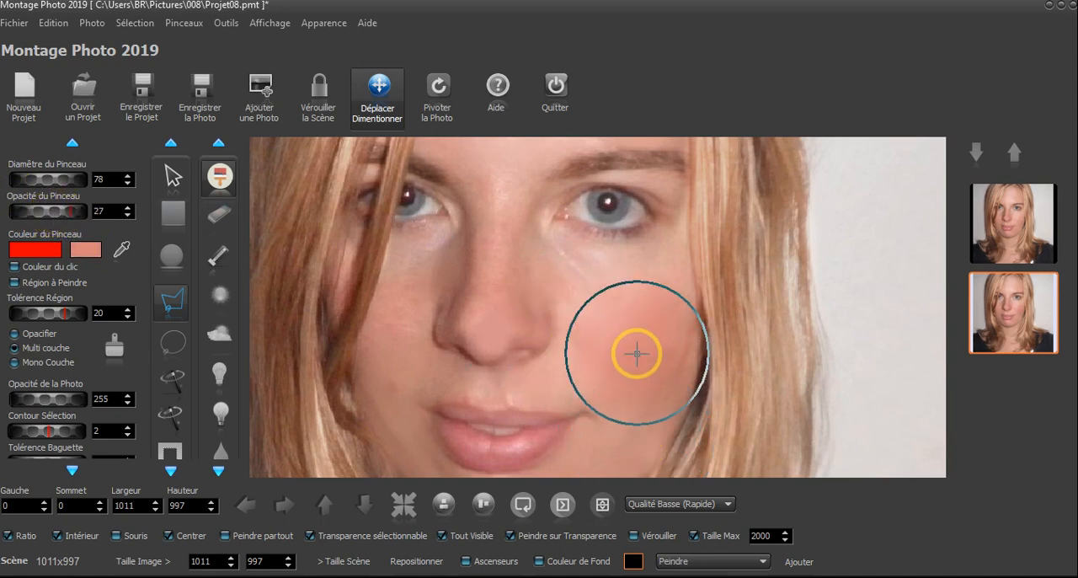
pyautogui.scroll(-2, 848, 327)
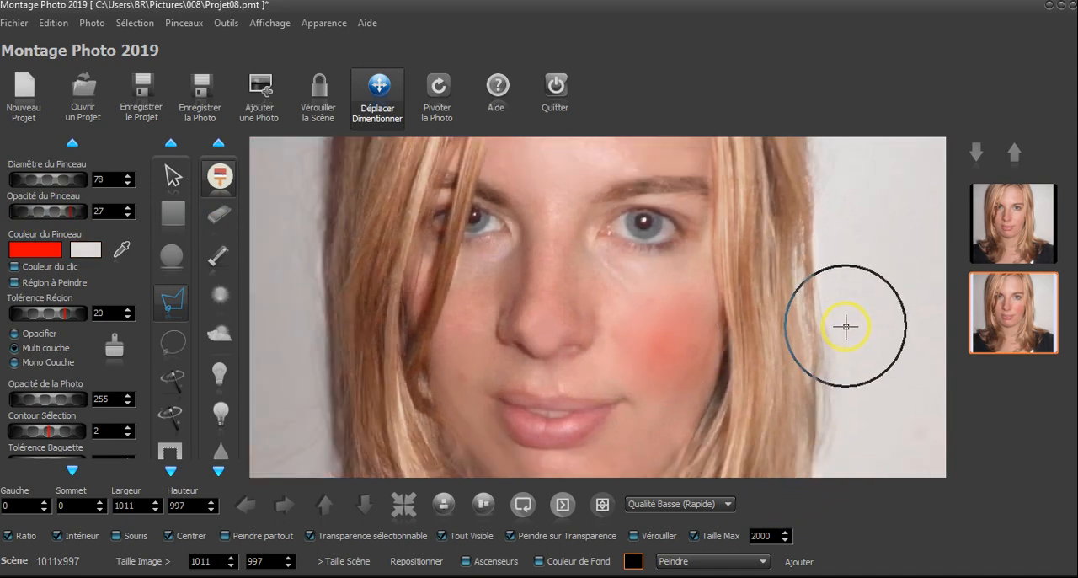
pyautogui.scroll(-1, 845, 321)
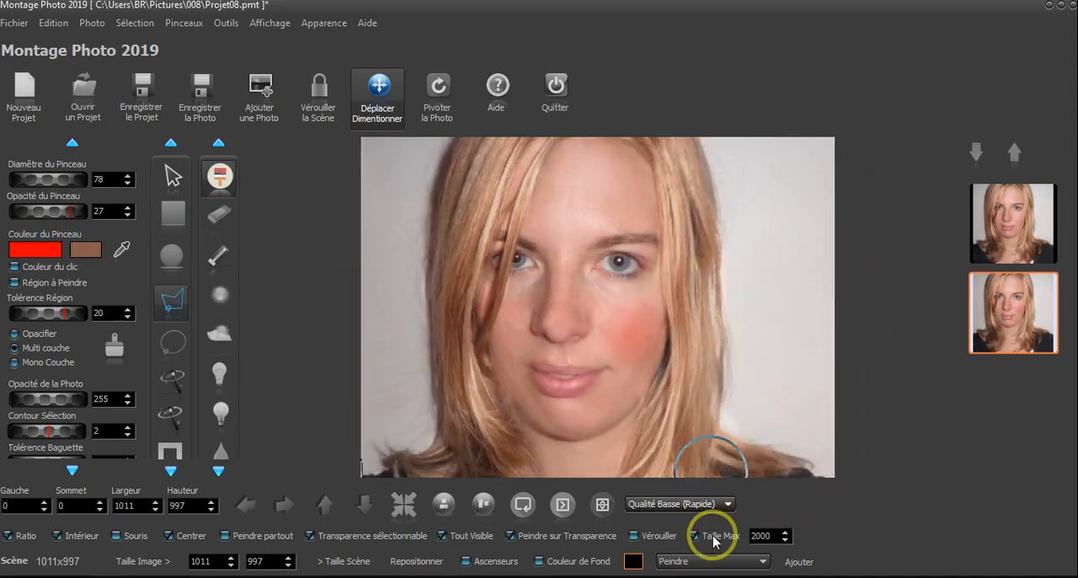
pyautogui.click(692, 563)
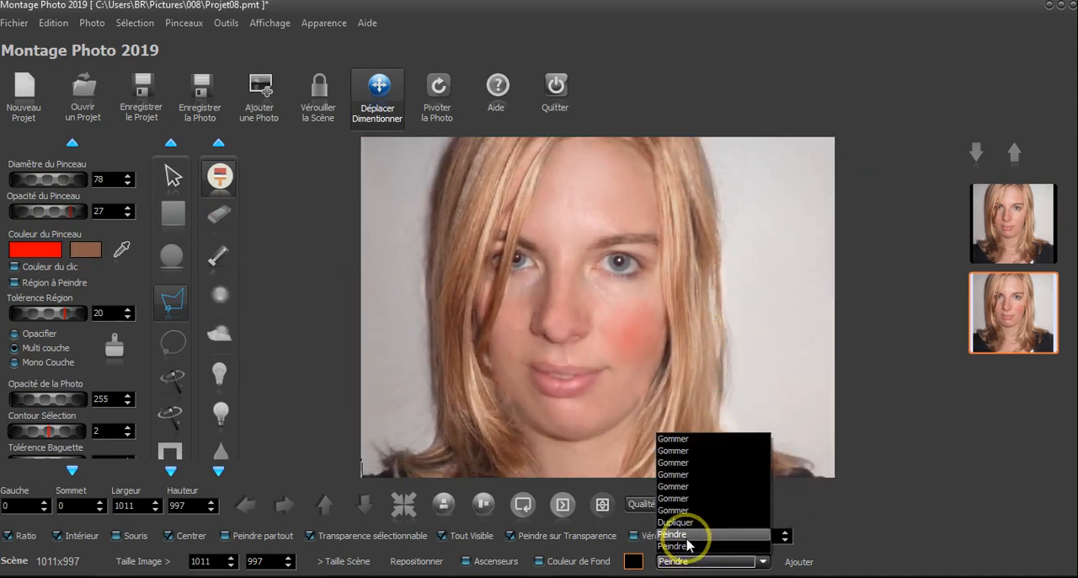
pyautogui.click(684, 534)
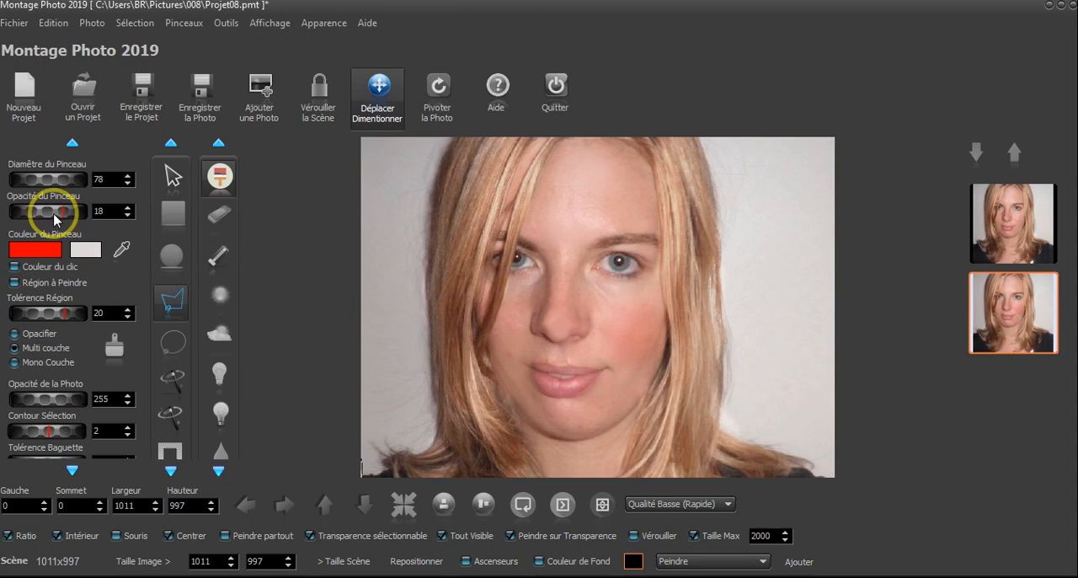
# Paint a soft red blush on both cheeks with brush diameter 78 and opacity 18
pyautogui.click(647, 325)
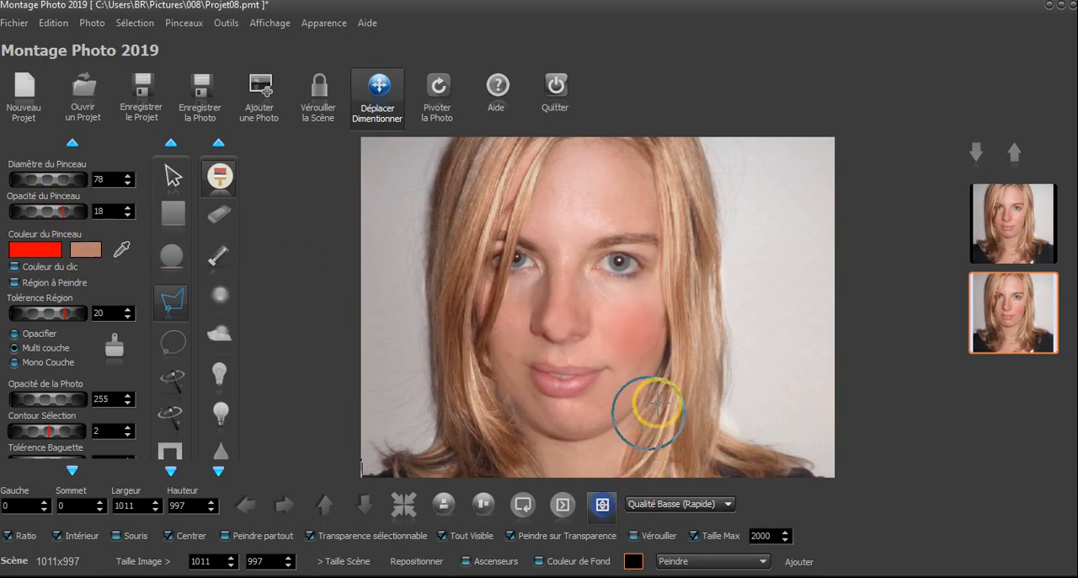
pyautogui.scroll(4, 655, 404)
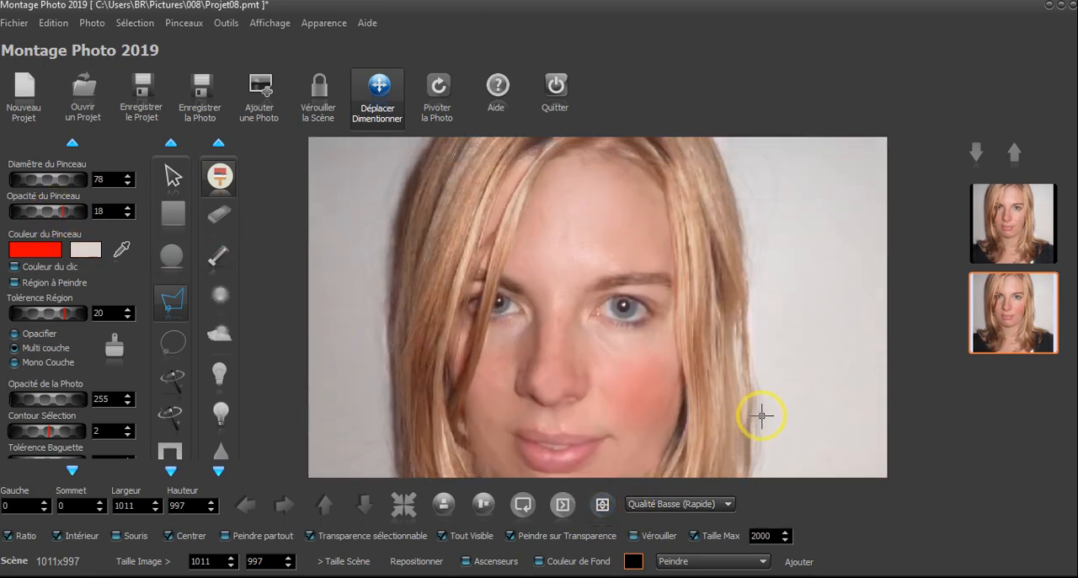
pyautogui.moveTo(482, 375)
pyautogui.mouseDown()
pyautogui.moveTo(452, 369)
pyautogui.moveTo(478, 372)
pyautogui.moveTo(473, 359)
pyautogui.mouseUp()
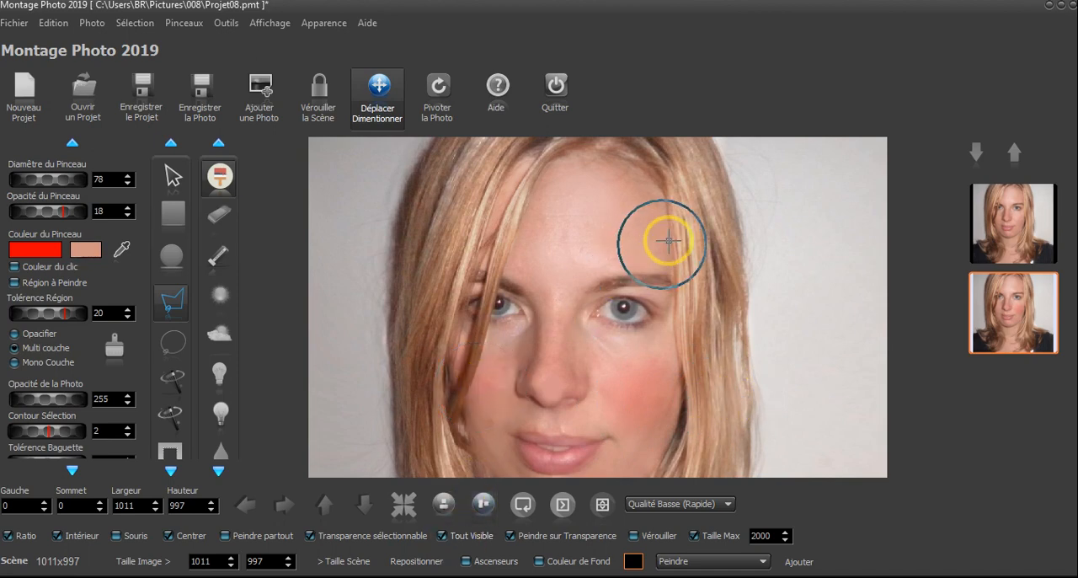
pyautogui.scroll(-2, 660, 214)
pyautogui.scroll(4, 609, 220)
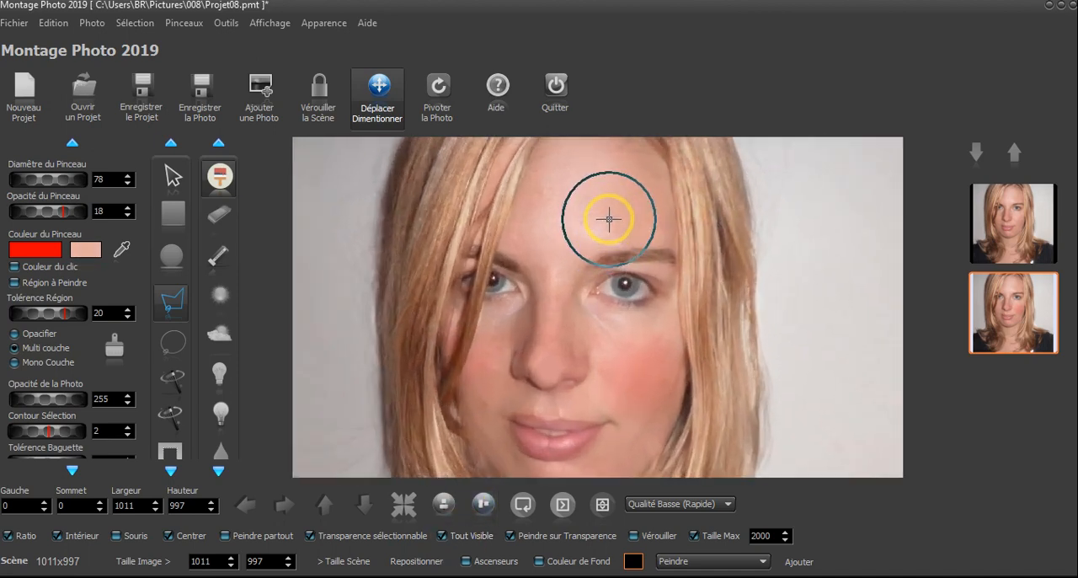
pyautogui.scroll(-4, 620, 217)
pyautogui.scroll(-2, 725, 248)
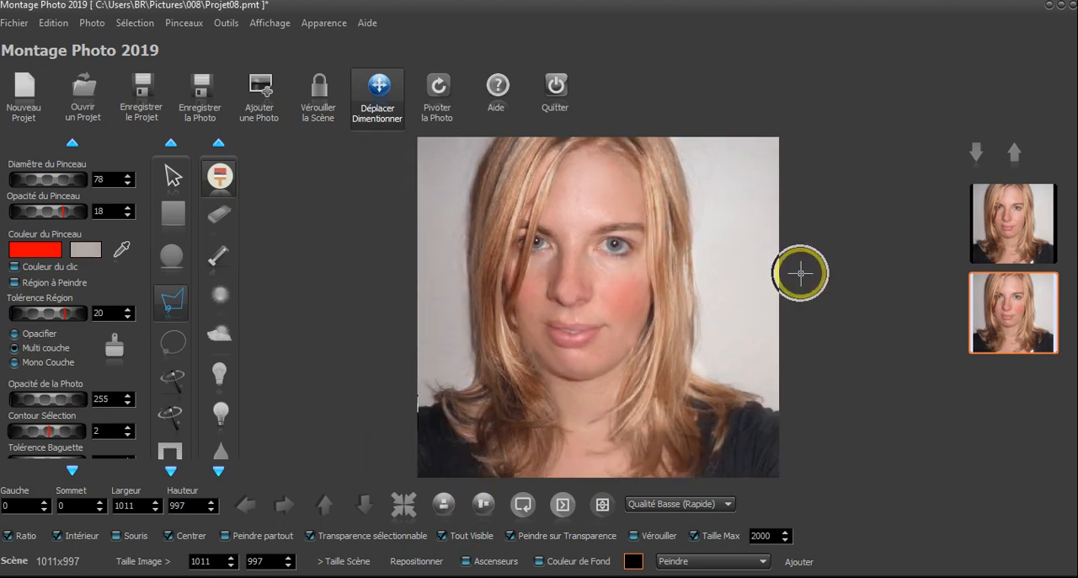
pyautogui.scroll(2, 630, 224)
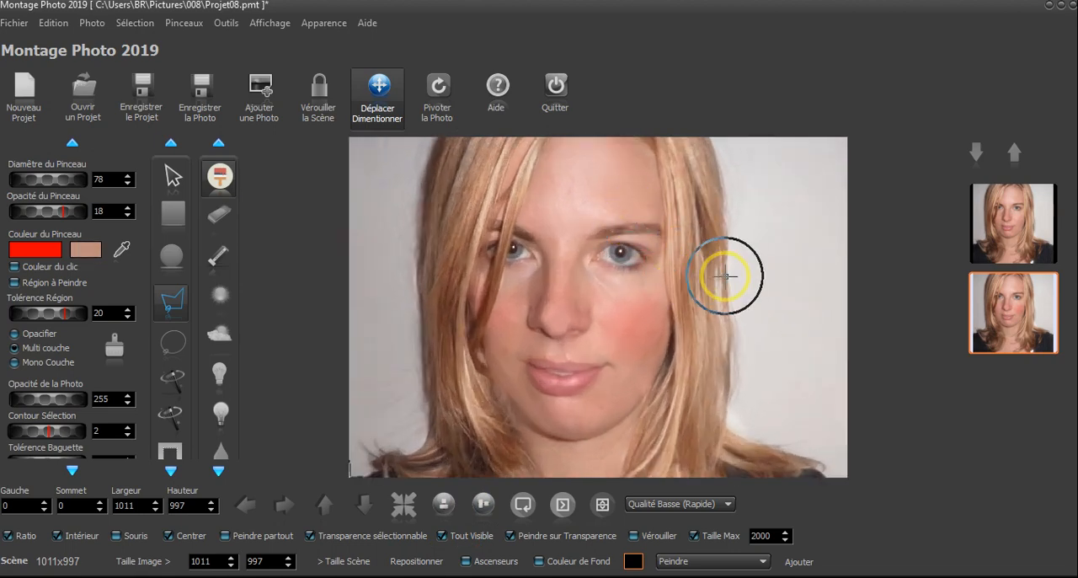
# Activate the Clone brush and load avril.jpg as the clone source photo
pyautogui.scroll(5, 646, 198)
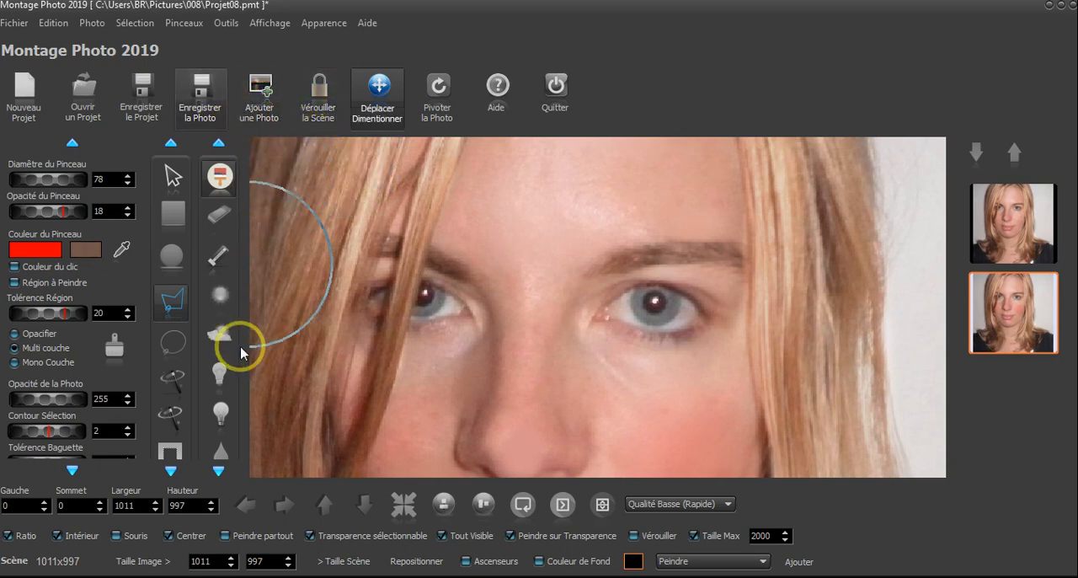
pyautogui.scroll(-4, 220, 358)
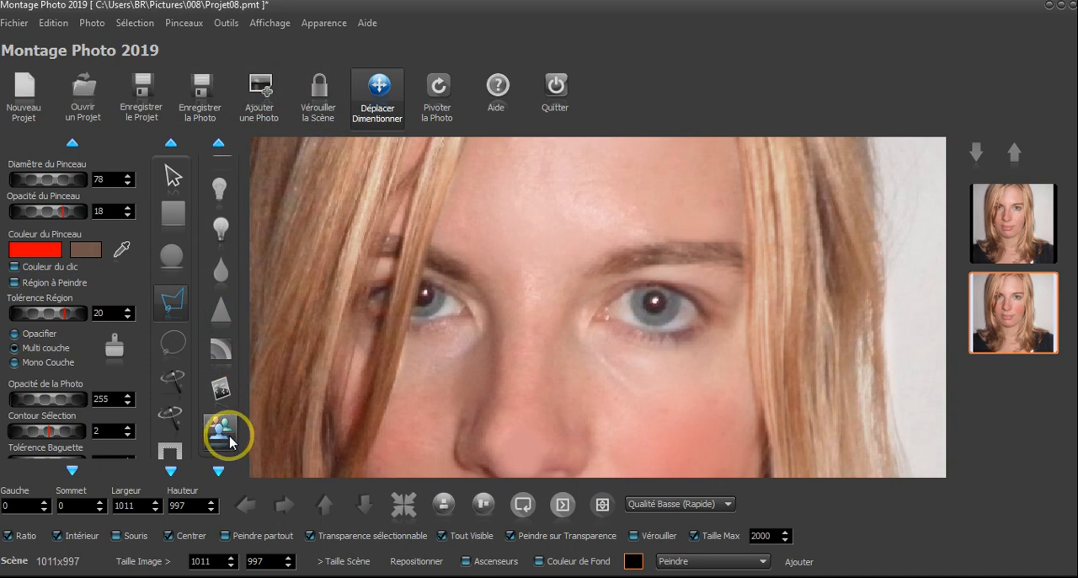
pyautogui.click(223, 432)
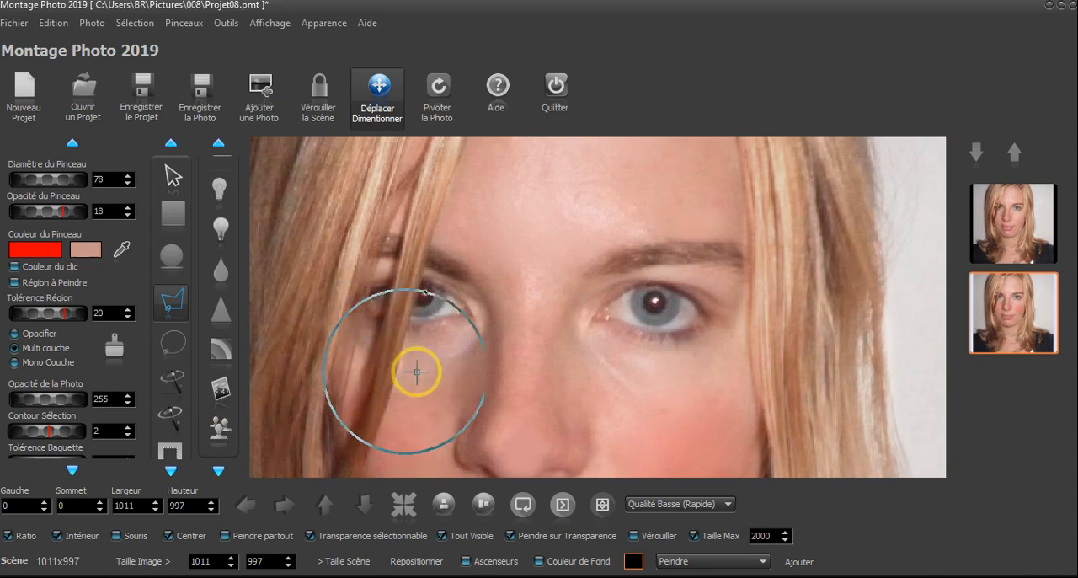
pyautogui.click(222, 429)
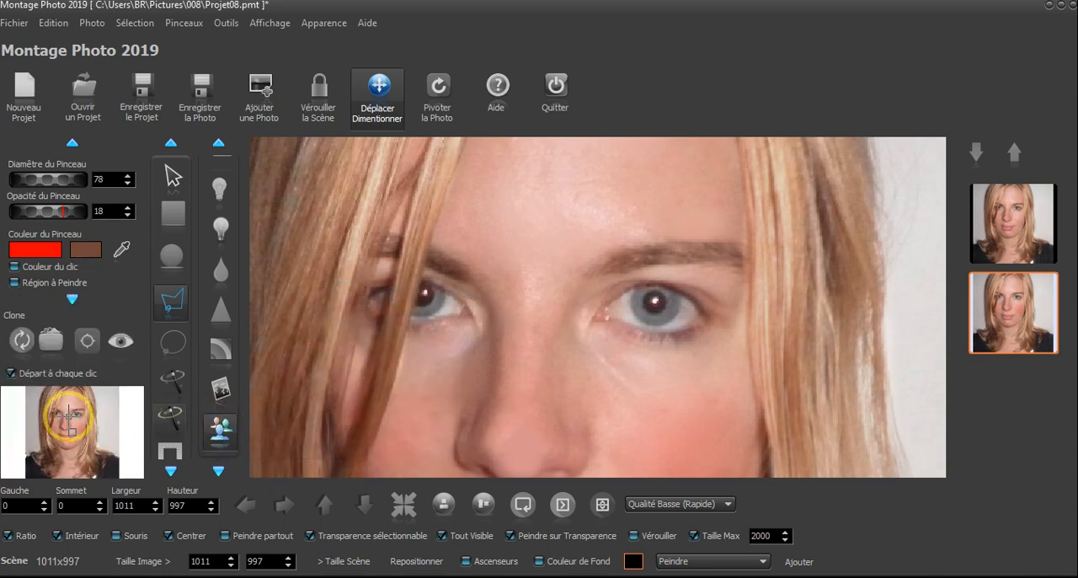
pyautogui.click(48, 341)
pyautogui.click(410, 171)
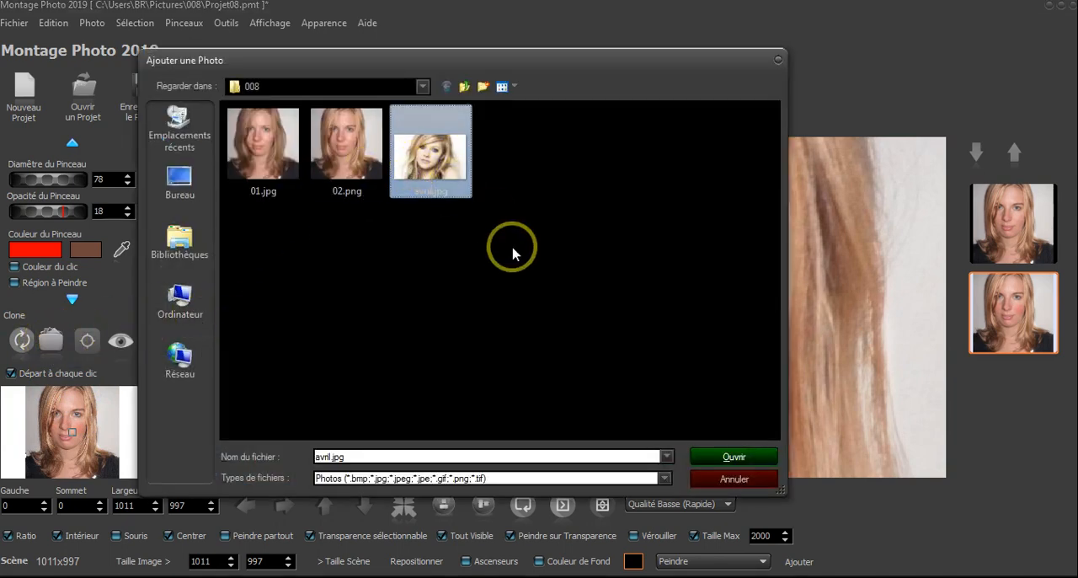
pyautogui.click(747, 462)
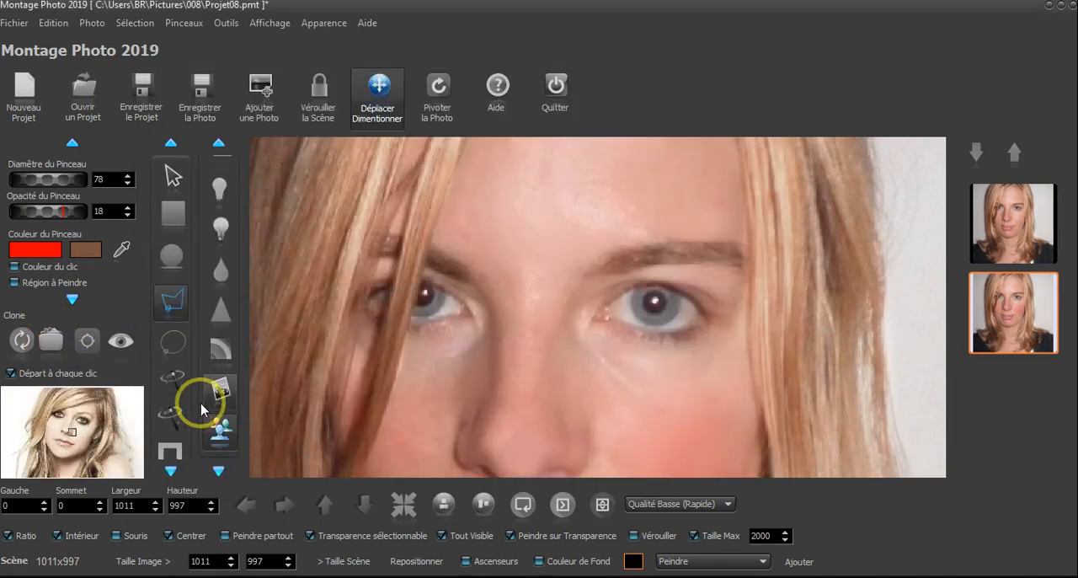
# Enlarge the clone source photo and set the source point on the pupil of the eye beside the hair
pyautogui.click(124, 345)
pyautogui.scroll(3, 539, 248)
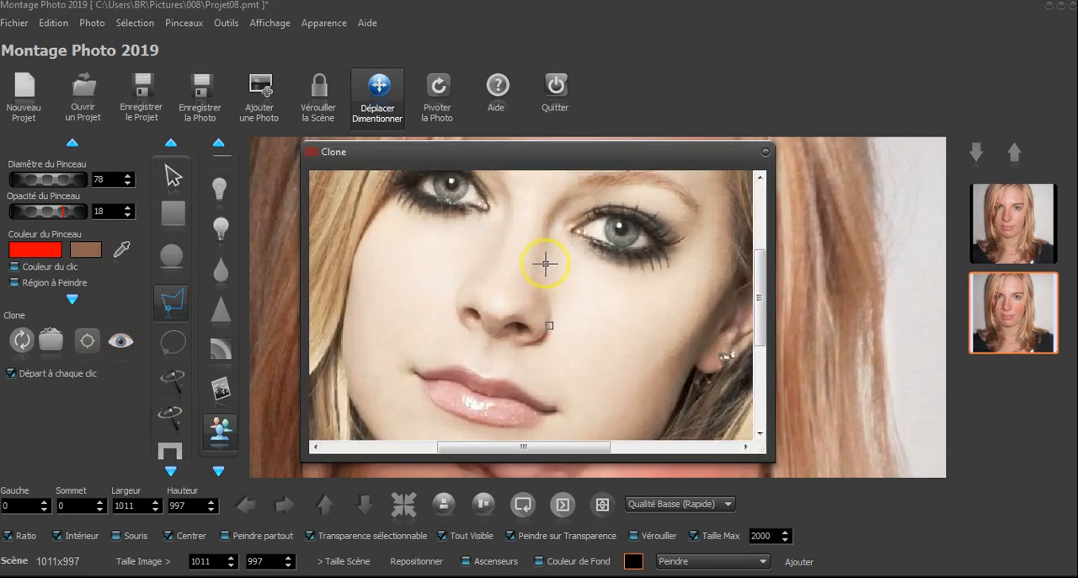
pyautogui.scroll(4, 535, 245)
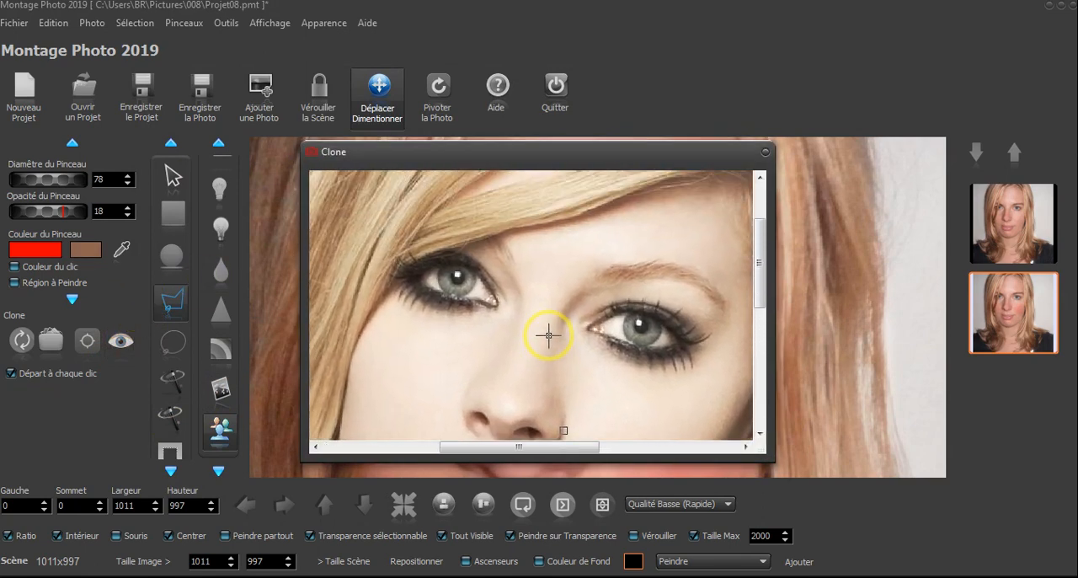
pyautogui.scroll(2, 460, 271)
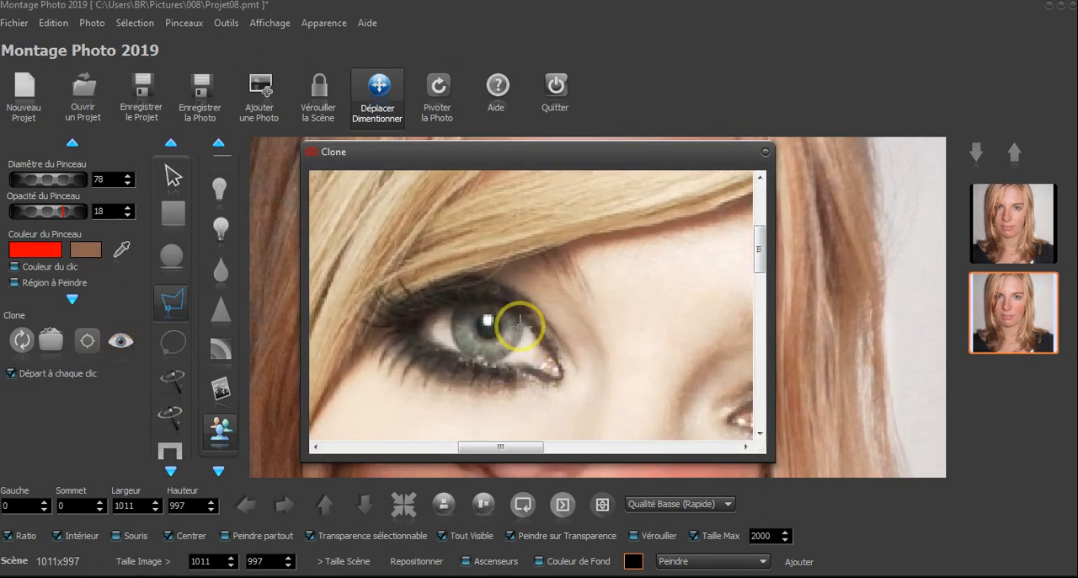
pyautogui.scroll(1, 459, 321)
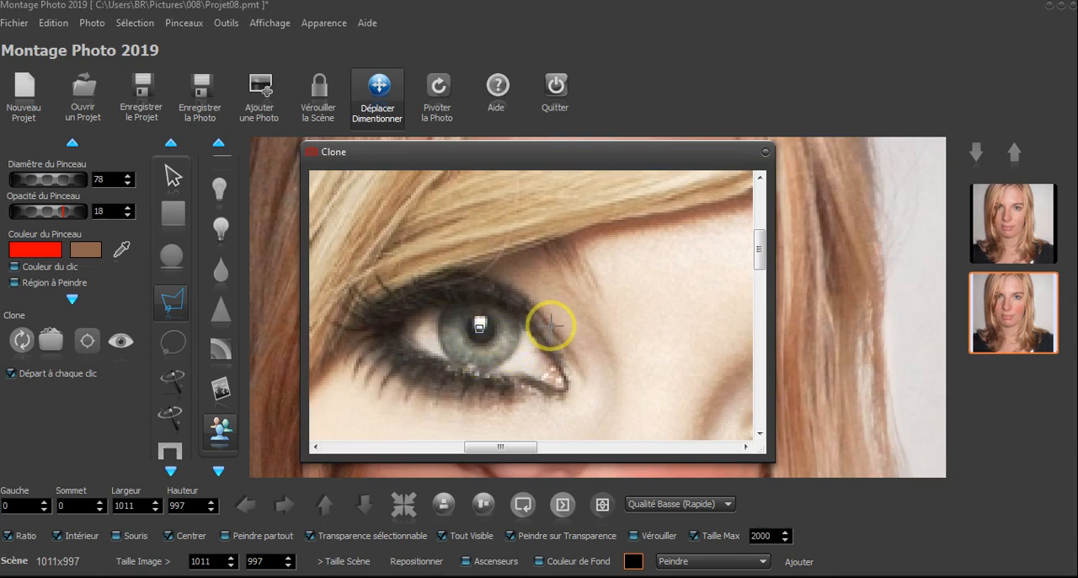
pyautogui.click(765, 153)
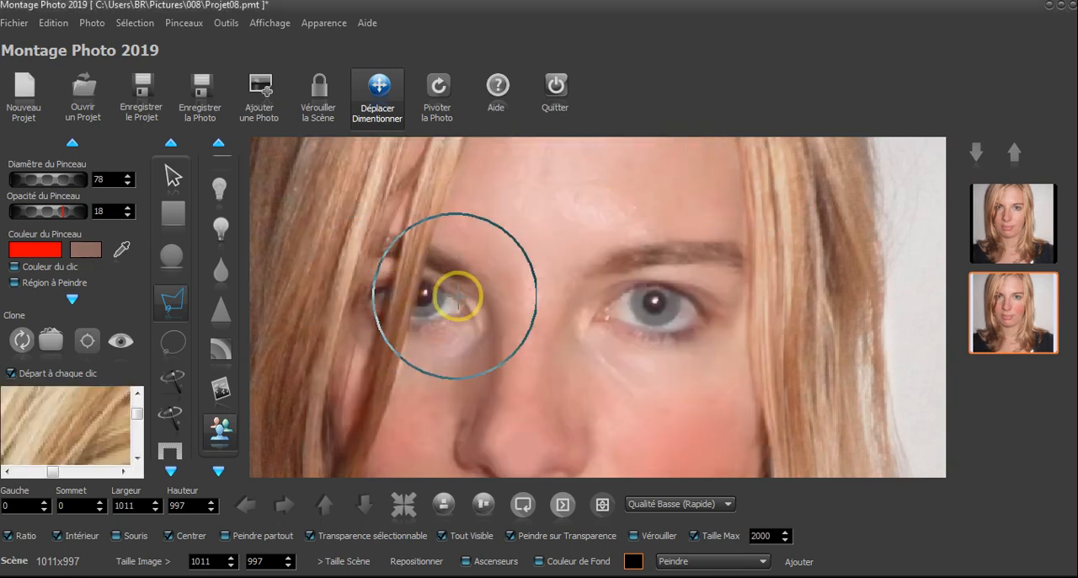
pyautogui.scroll(2, 435, 292)
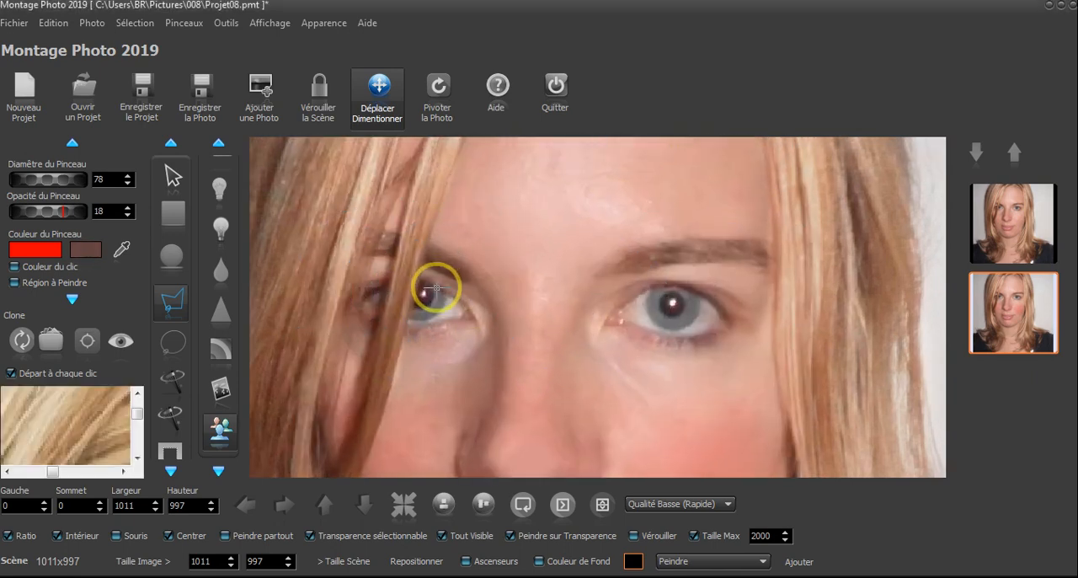
pyautogui.scroll(-4, 438, 285)
pyautogui.scroll(-2, 436, 286)
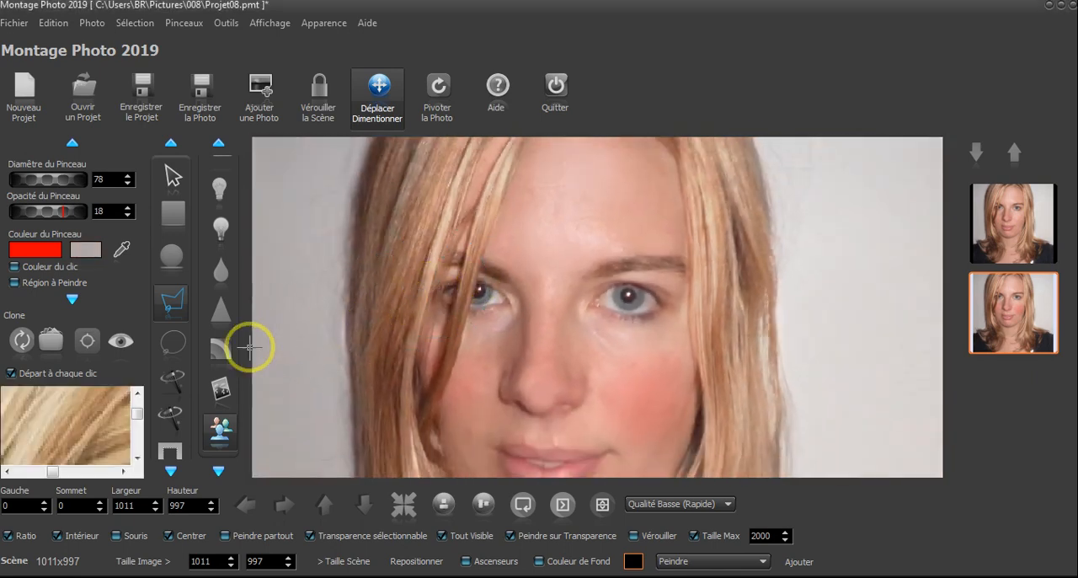
pyautogui.scroll(-3, 72, 430)
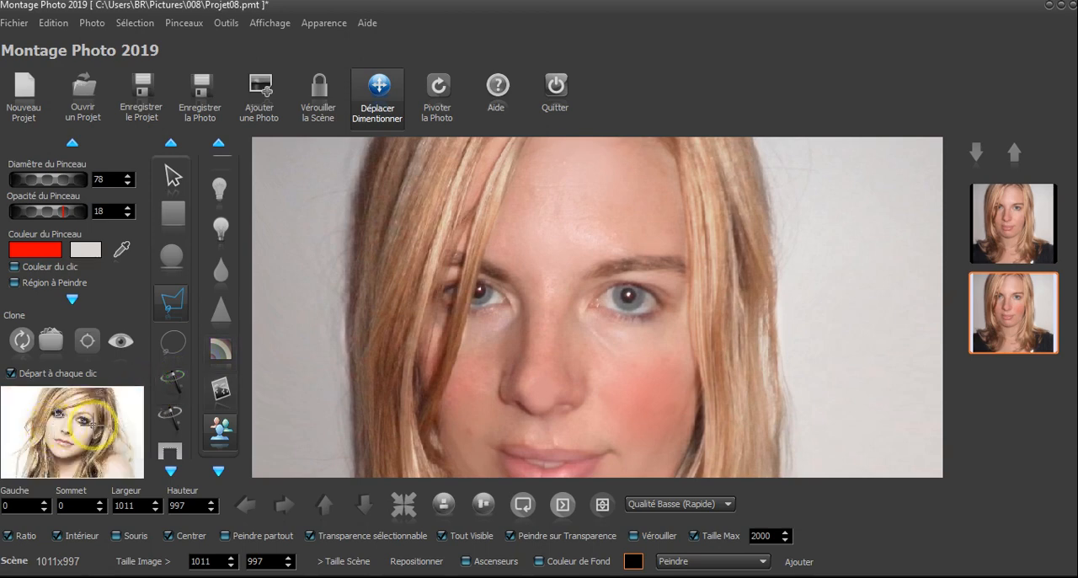
pyautogui.scroll(3, 51, 425)
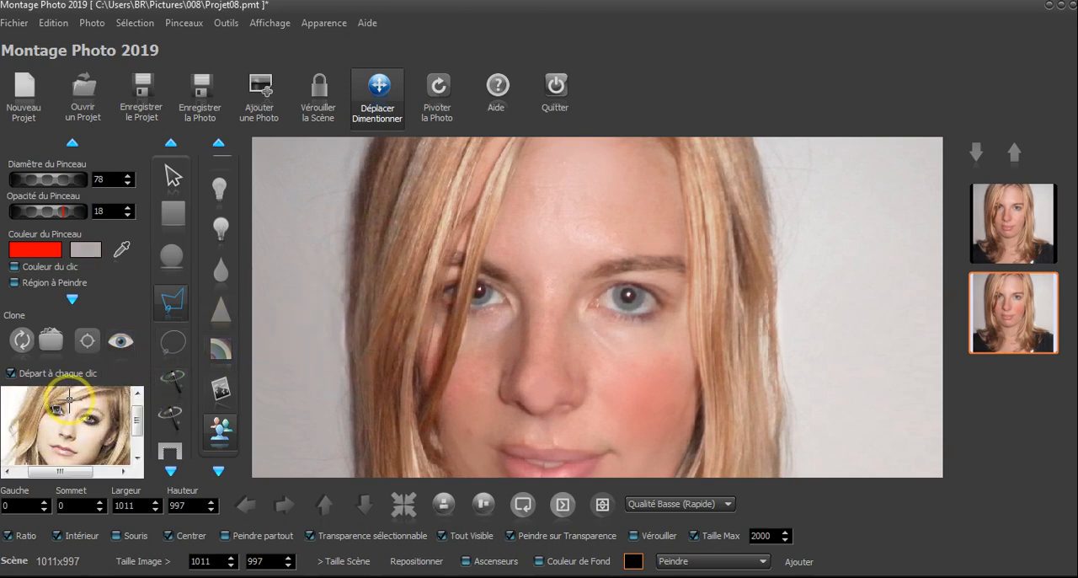
pyautogui.scroll(2, 70, 399)
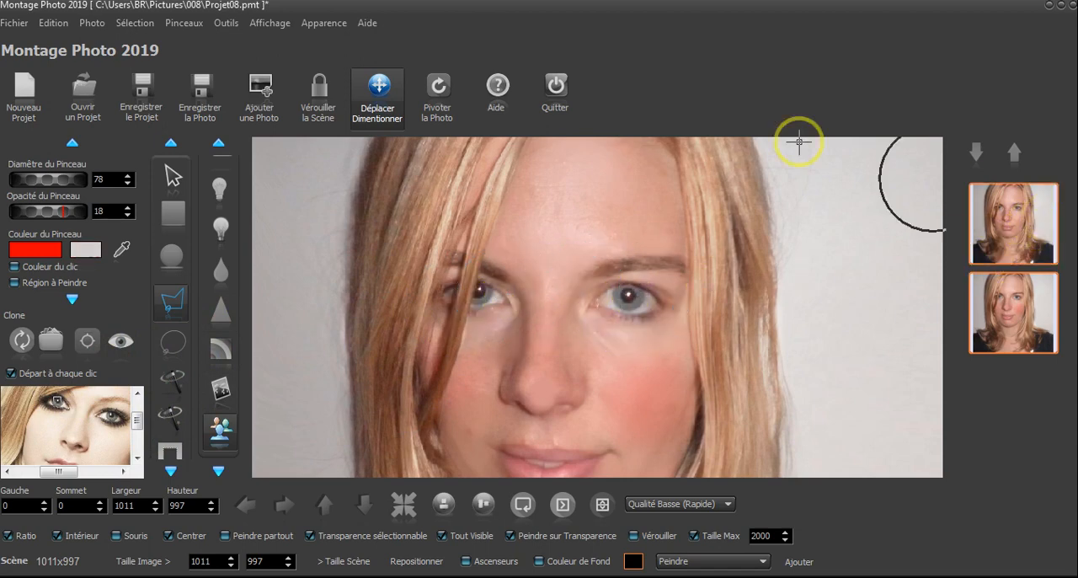
# Merge both photo layers with Coller les Photos sélectionnées and save the project
pyautogui.click(92, 23)
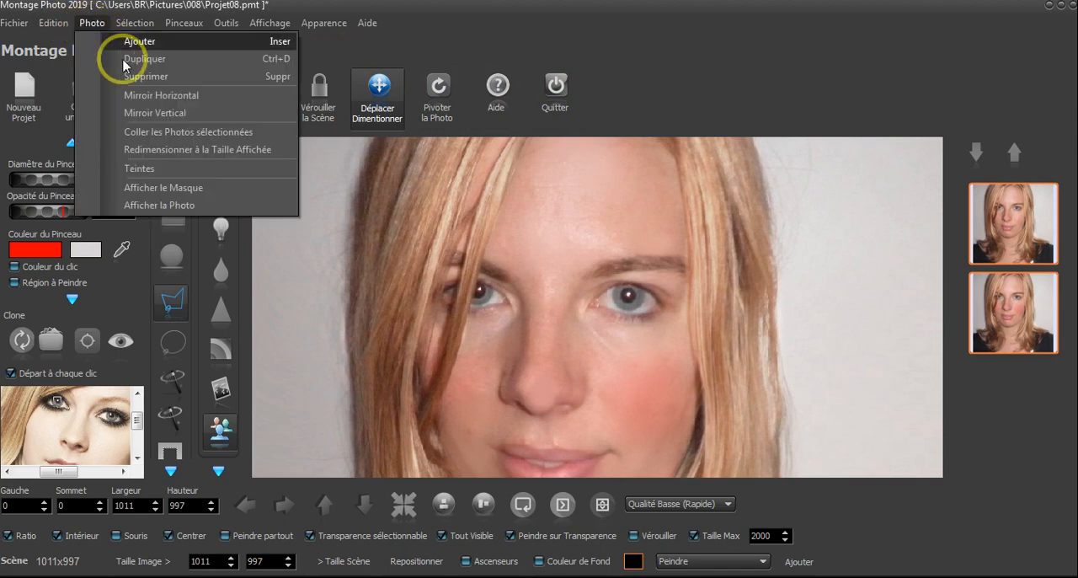
pyautogui.click(143, 132)
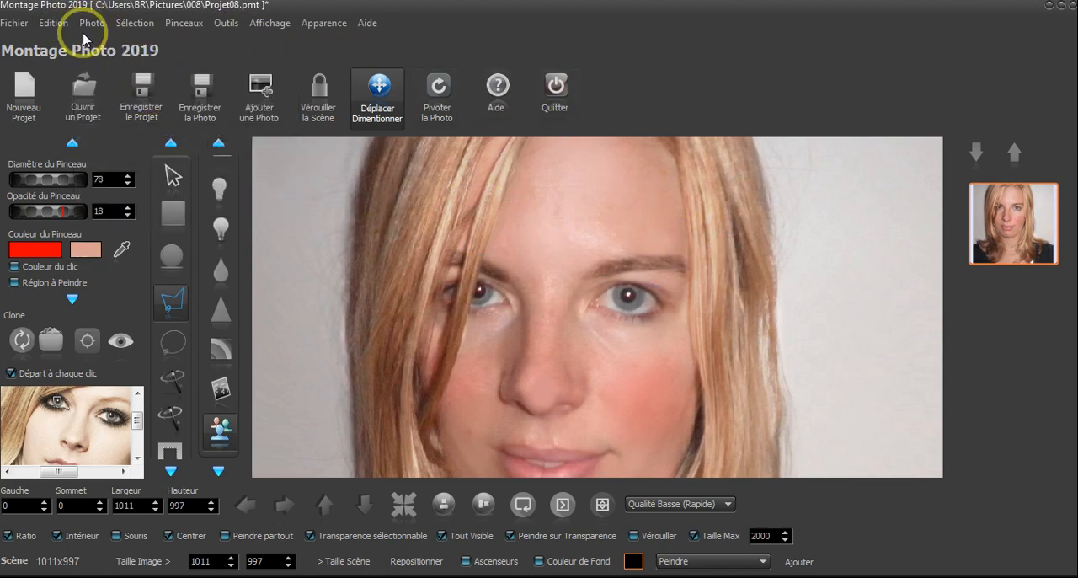
pyautogui.click(150, 96)
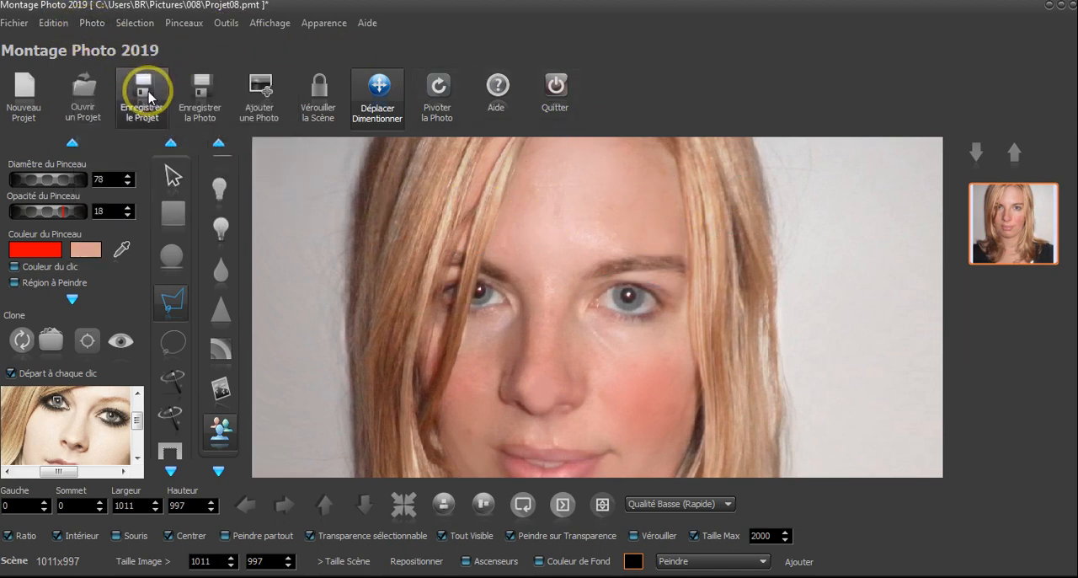
# Duplicate the merged portrait photo
pyautogui.click(91, 24)
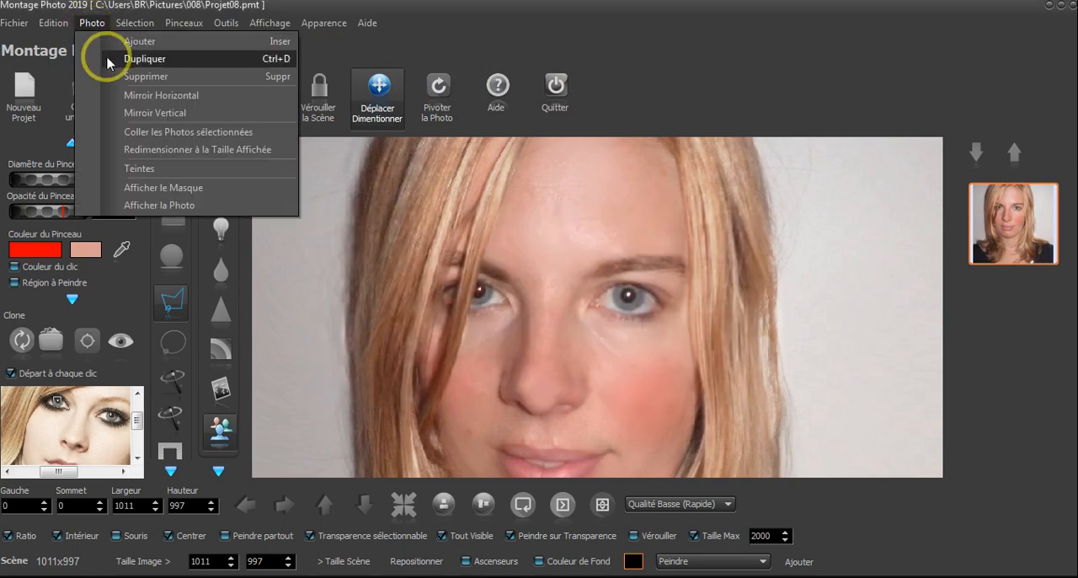
pyautogui.click(131, 59)
pyautogui.click(691, 323)
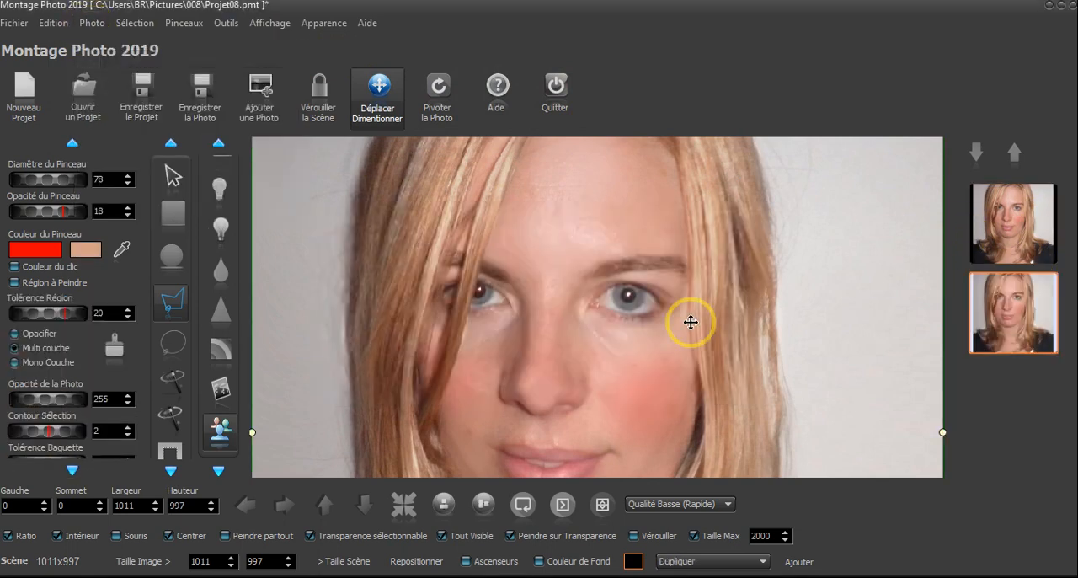
pyautogui.click(900, 266)
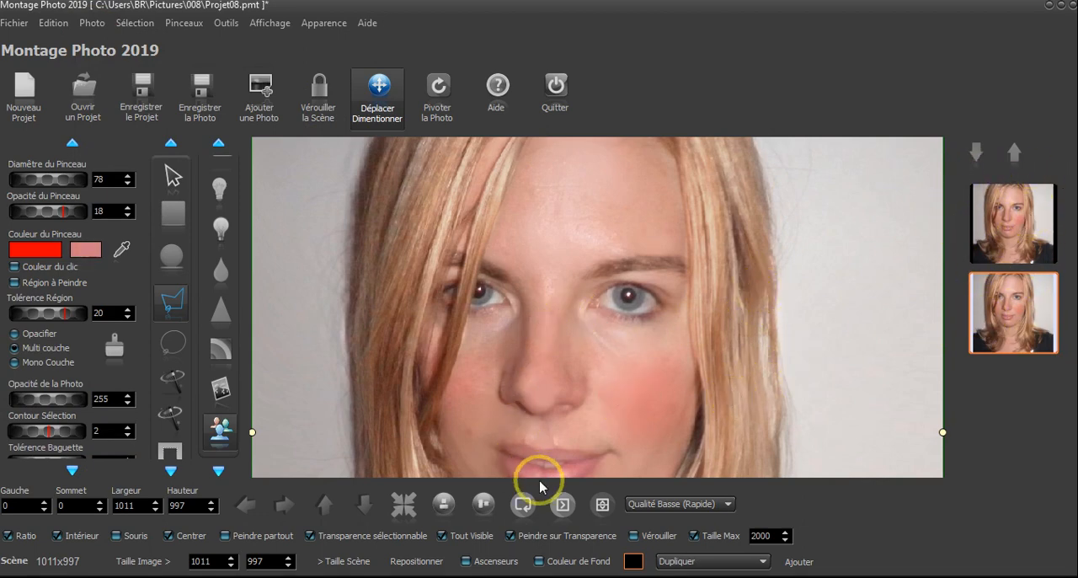
# Set the Clone brush to opacity 178 and diameter 13 for the eye beside the hair, with Départ à chaque clic turned off
pyautogui.click(226, 431)
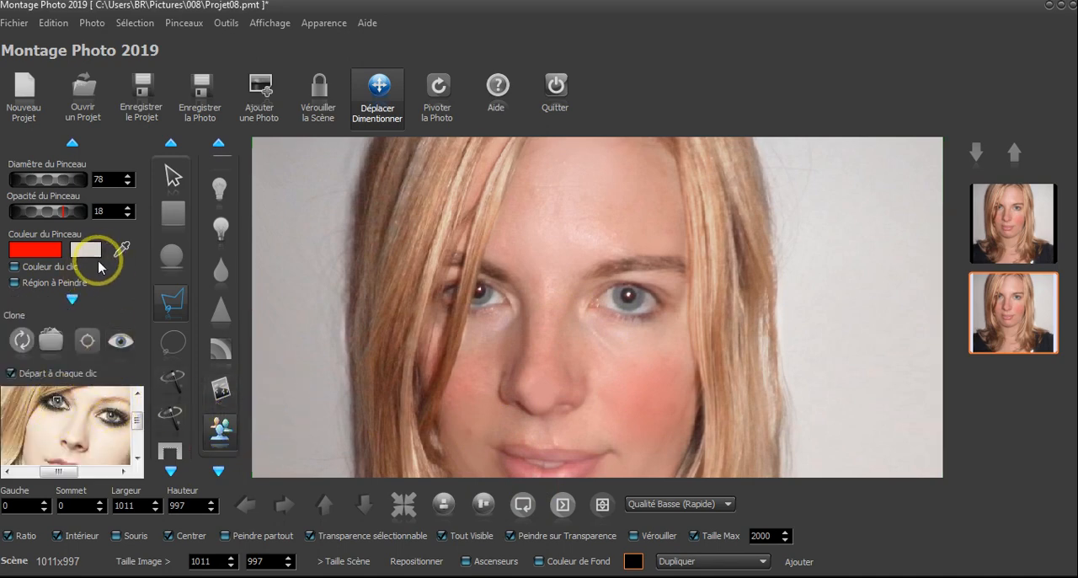
pyautogui.moveTo(51, 220)
pyautogui.mouseDown()
pyautogui.moveTo(211, 215)
pyautogui.moveTo(177, 221)
pyautogui.mouseUp()
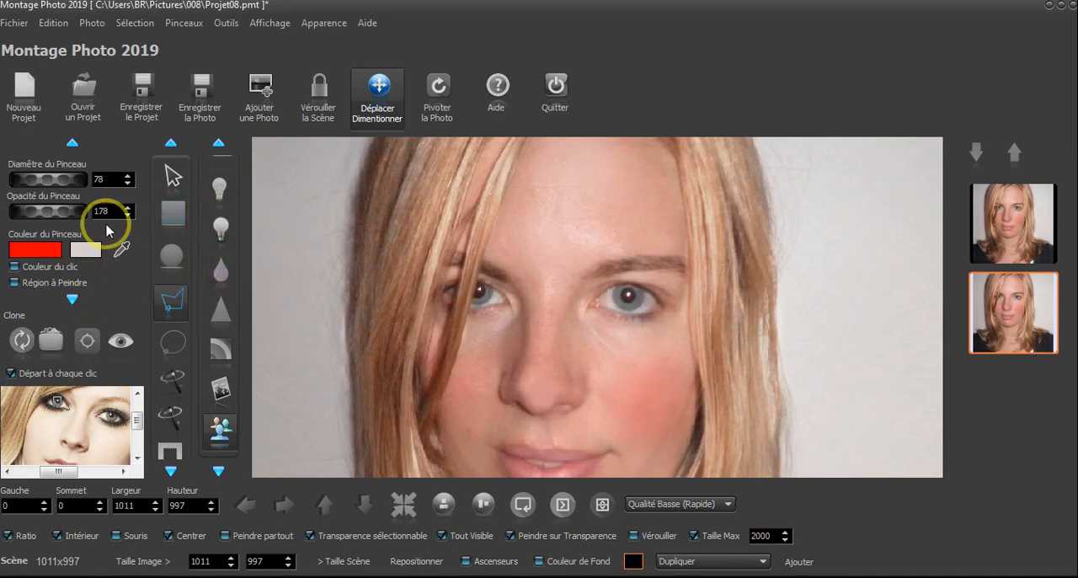
pyautogui.scroll(4, 475, 269)
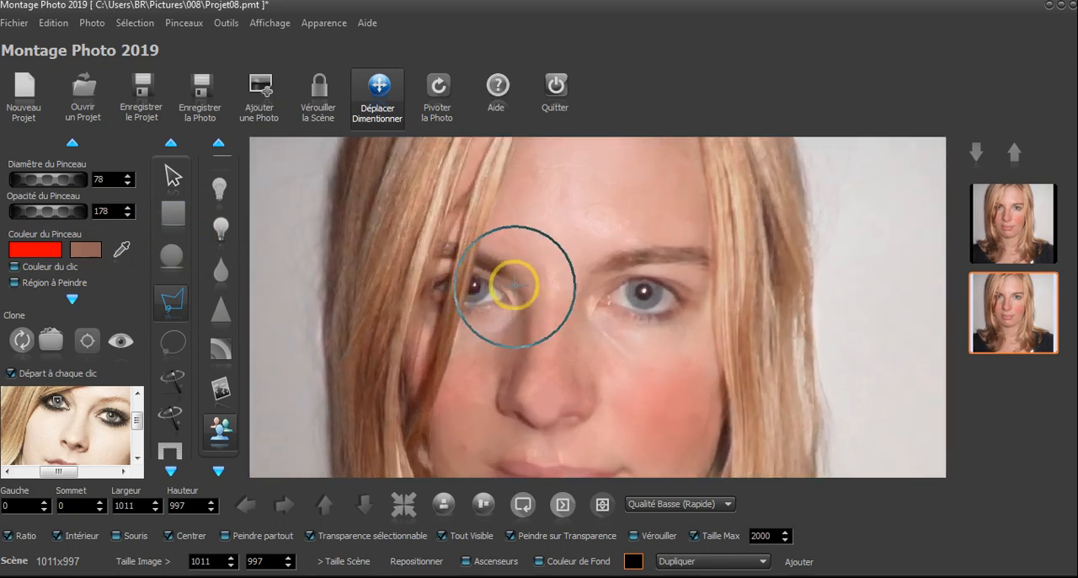
pyautogui.scroll(2, 482, 272)
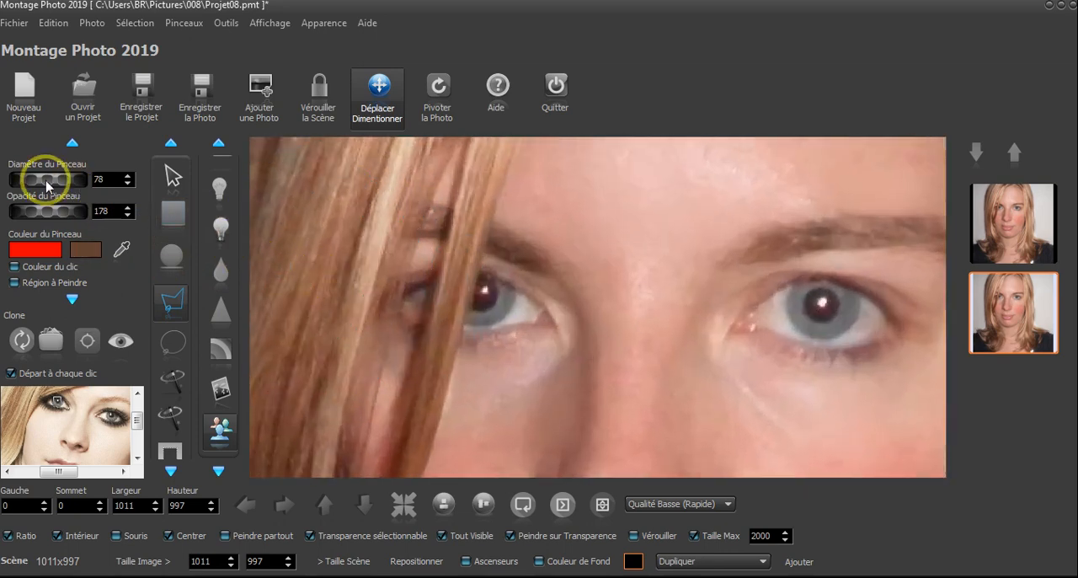
pyautogui.moveTo(43, 177); pyautogui.dragTo(38, 186)
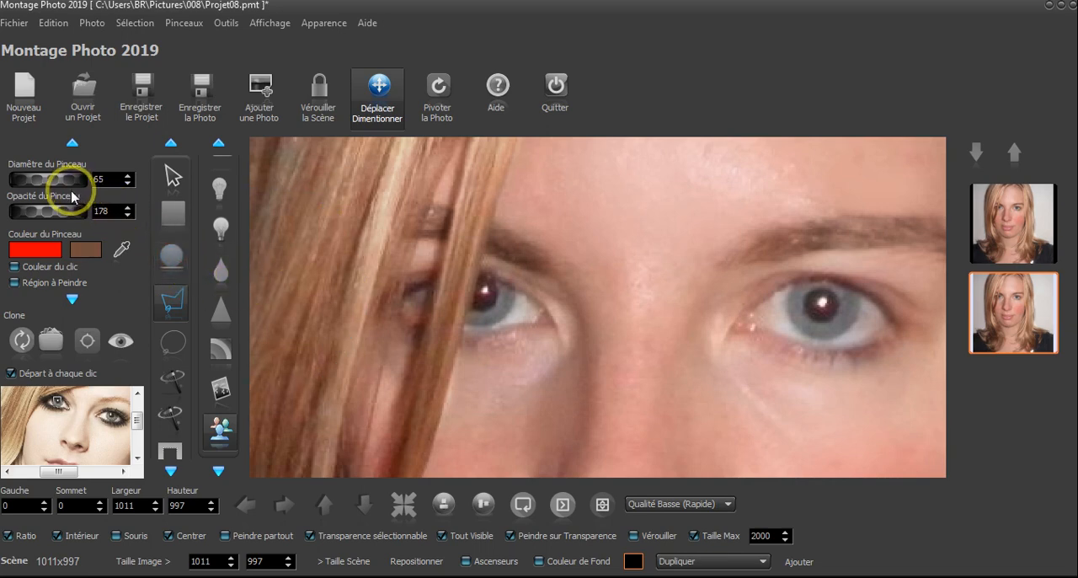
pyautogui.moveTo(64, 187); pyautogui.dragTo(35, 177)
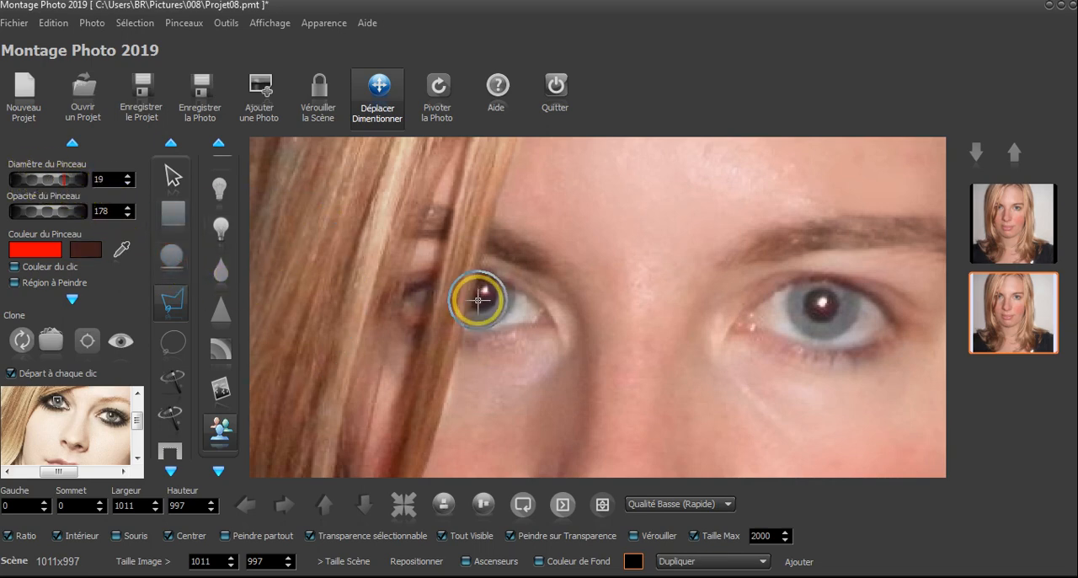
pyautogui.scroll(-6, 486, 295)
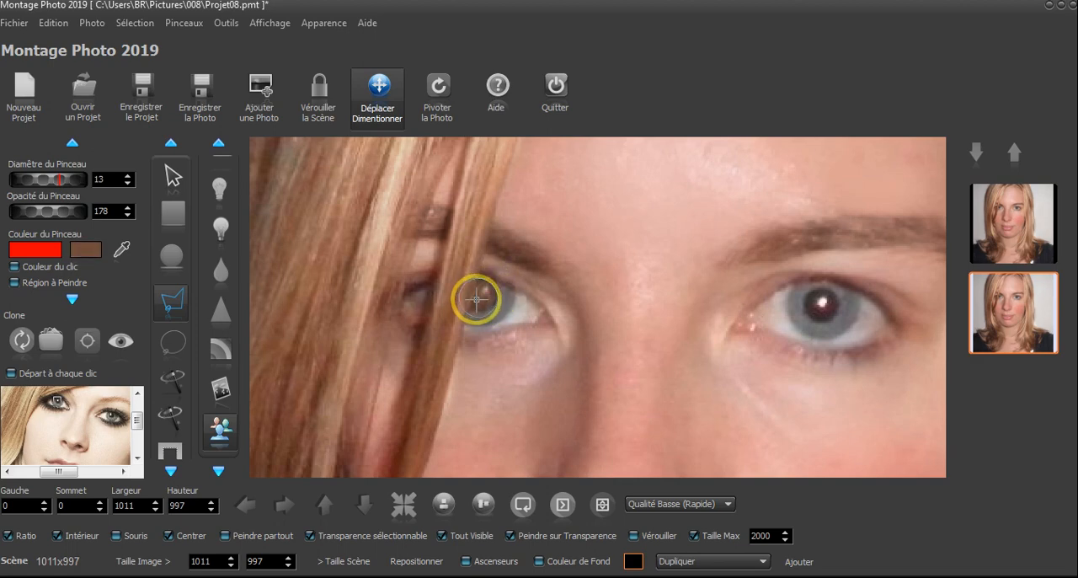
pyautogui.click(482, 301)
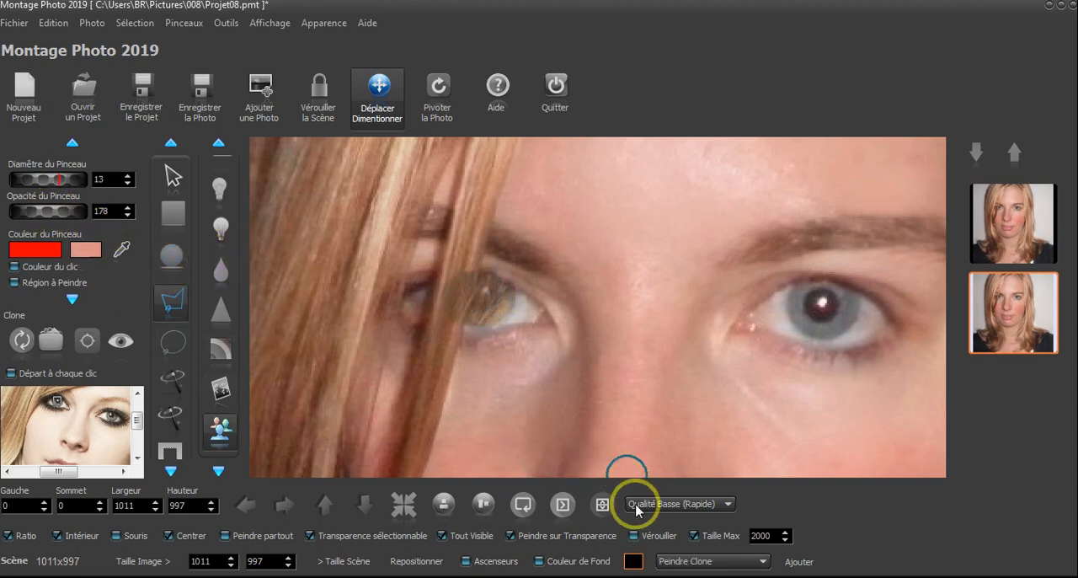
pyautogui.click(699, 561)
pyautogui.click(711, 535)
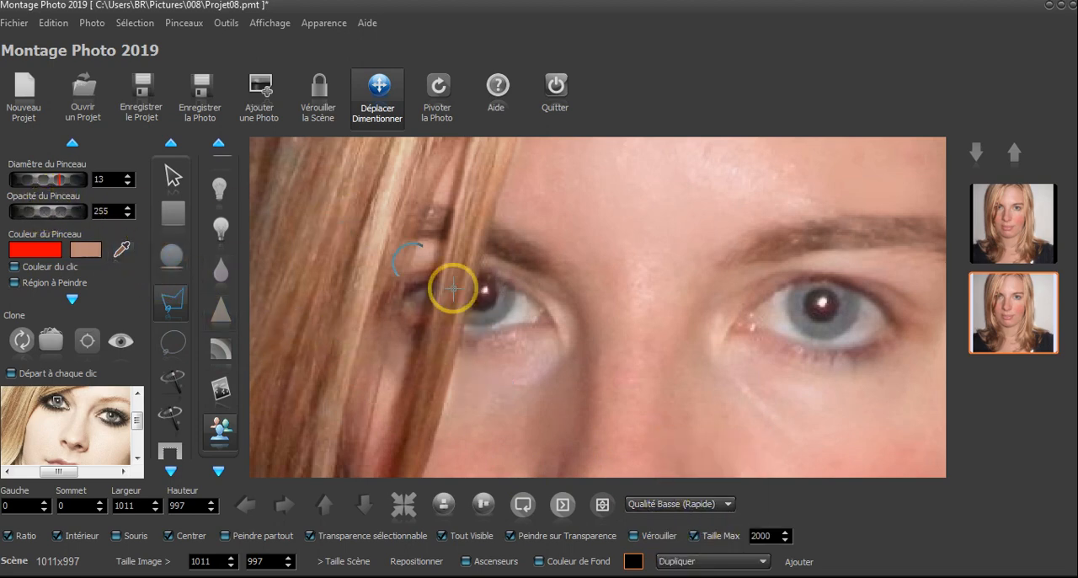
# Clone the source photo's iris and pupil over both of the woman's eyes with the 13-diameter brush at opacity 255, restarting from the source point
pyautogui.click(84, 343)
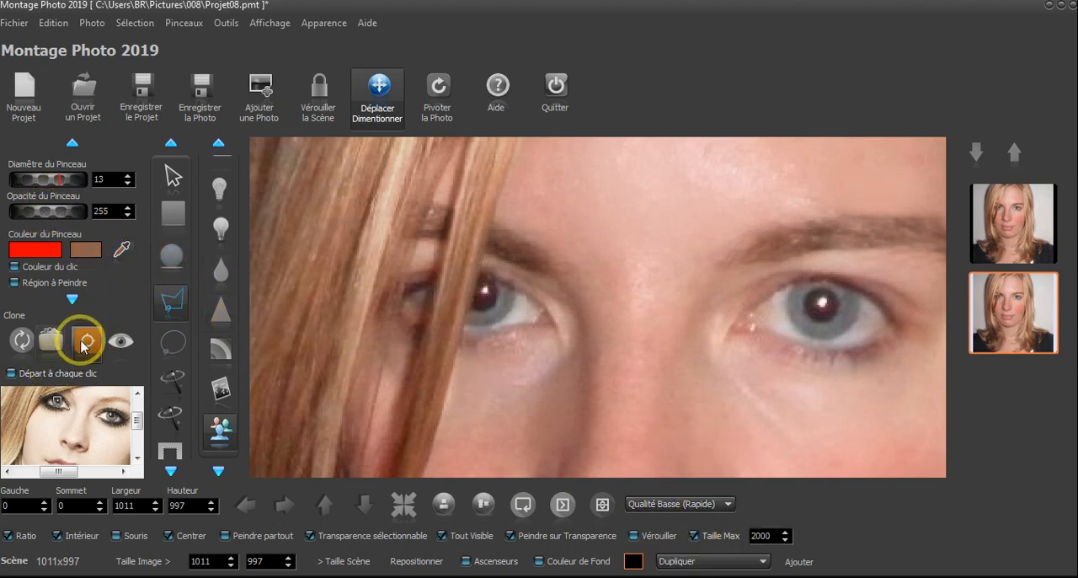
pyautogui.click(485, 293)
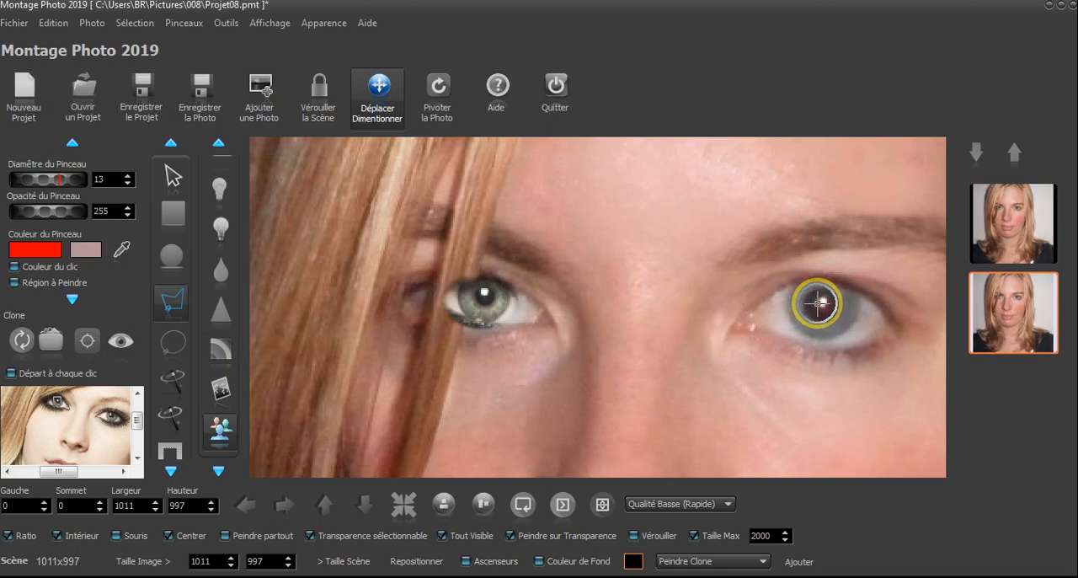
pyautogui.moveTo(820, 303)
pyautogui.mouseDown()
pyautogui.moveTo(819, 315)
pyautogui.moveTo(818, 294)
pyautogui.moveTo(840, 308)
pyautogui.moveTo(795, 320)
pyautogui.moveTo(783, 290)
pyautogui.moveTo(843, 311)
pyautogui.mouseUp()
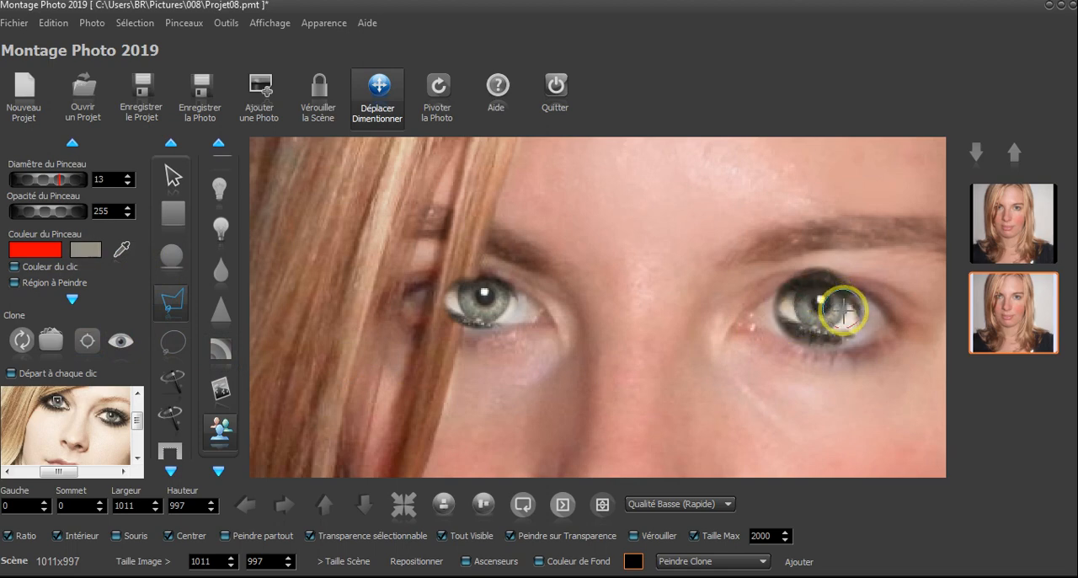
# Switch from the Clone brush to the eraser for cleaning up the cloned eyes on the duplicated portrait
pyautogui.scroll(3, 220, 217)
pyautogui.click(218, 216)
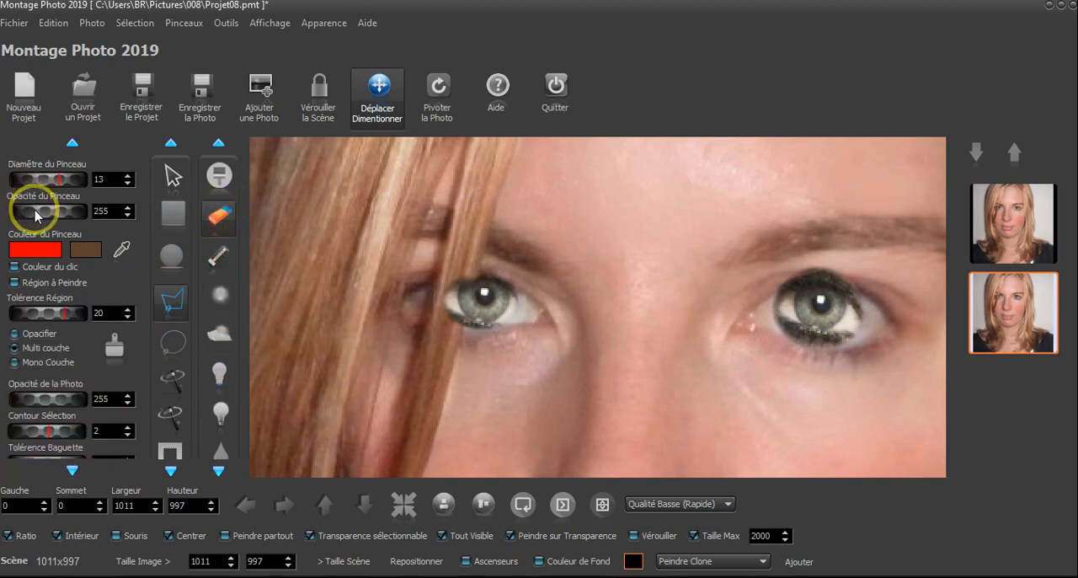
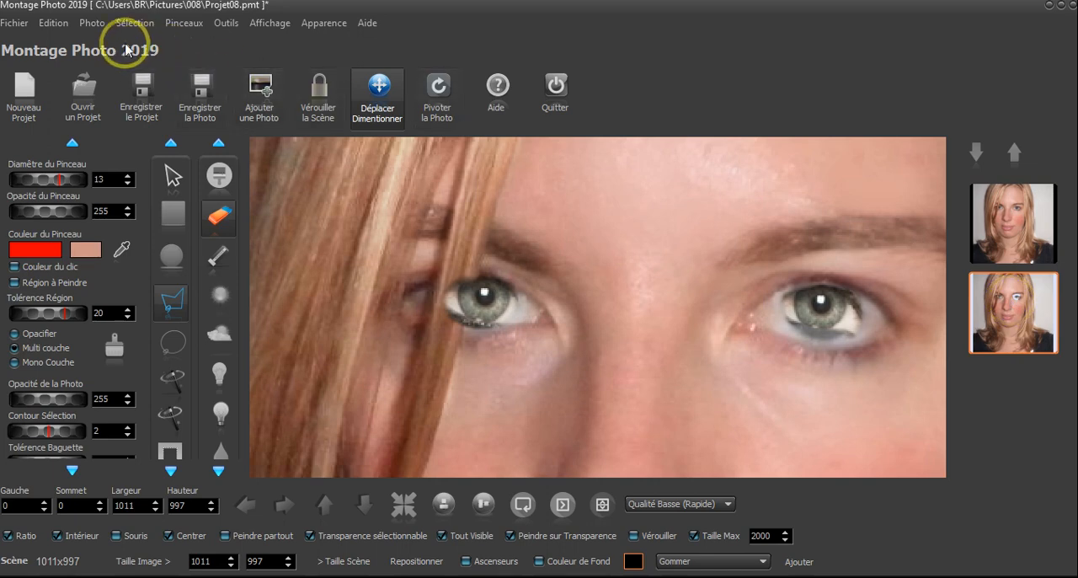
# Delete the duplicated portrait that carries the cloned eyes
pyautogui.click(91, 22)
pyautogui.click(139, 82)
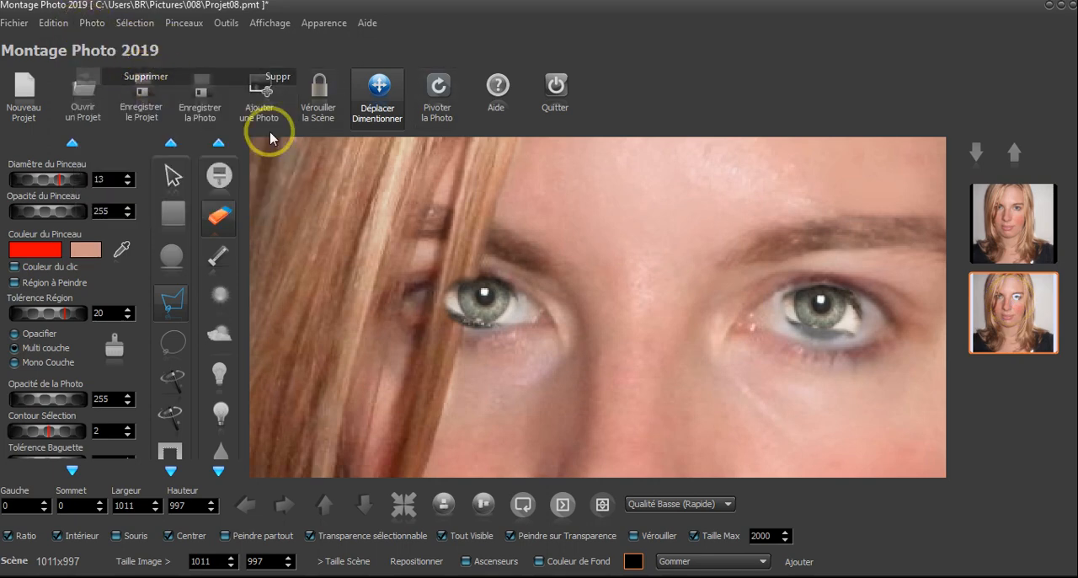
pyautogui.click(502, 334)
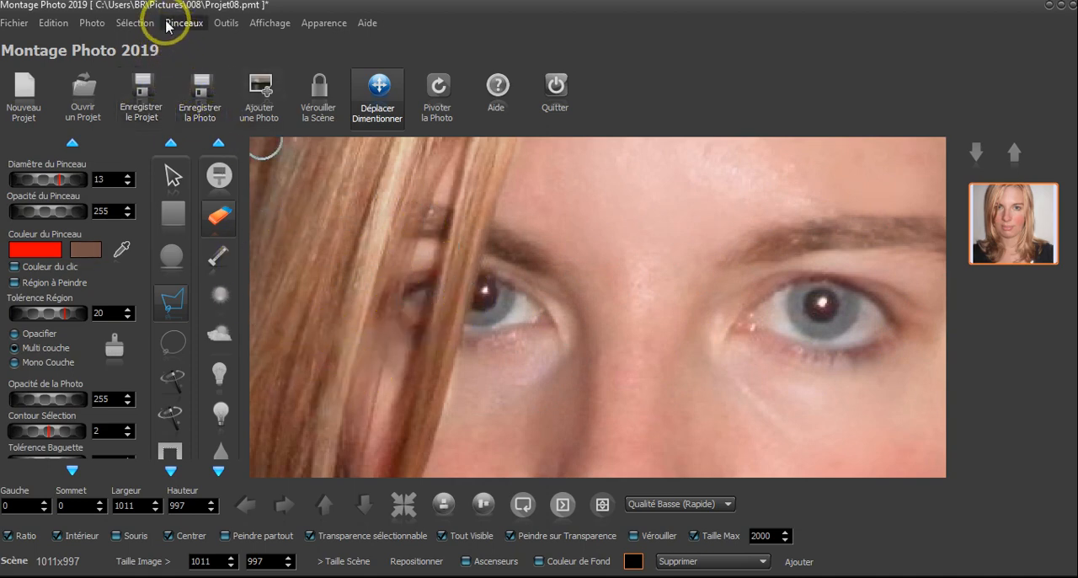
# Add the photo avril.jpg to the project as the source for the eyes
pyautogui.click(261, 93)
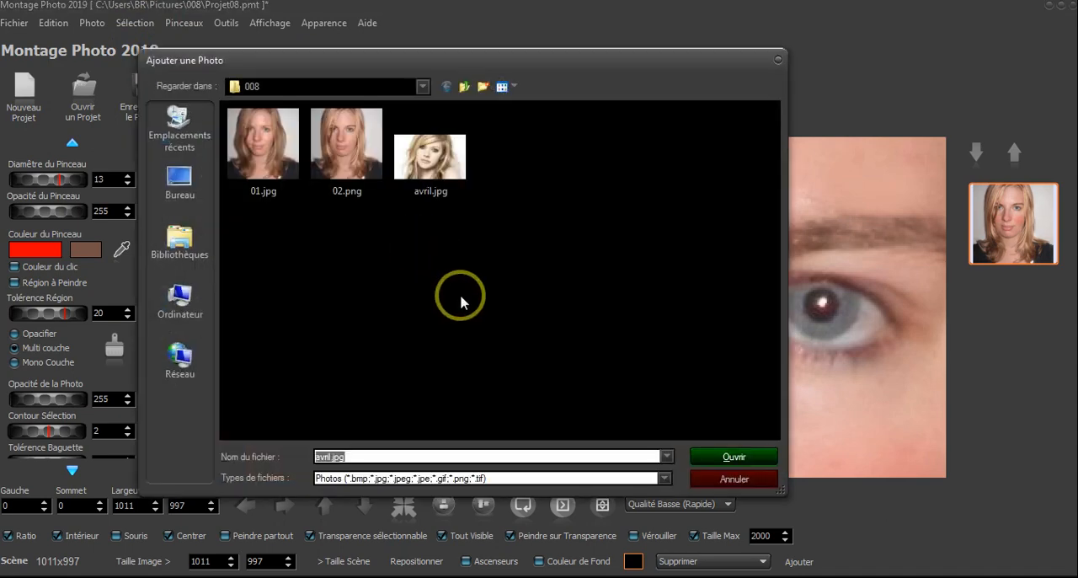
pyautogui.doubleClick(433, 197)
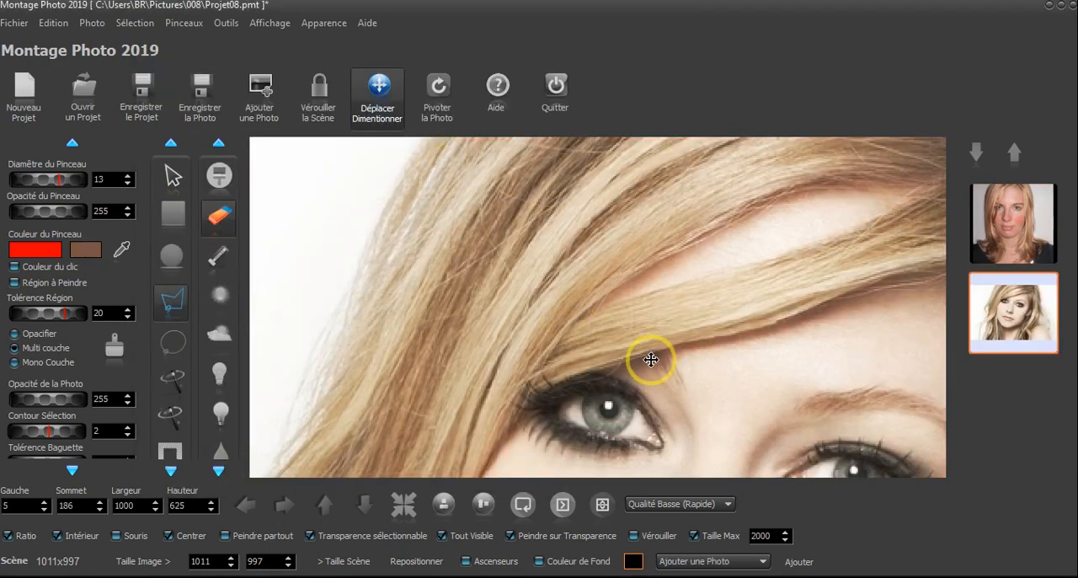
pyautogui.moveTo(648, 355); pyautogui.dragTo(570, 224)
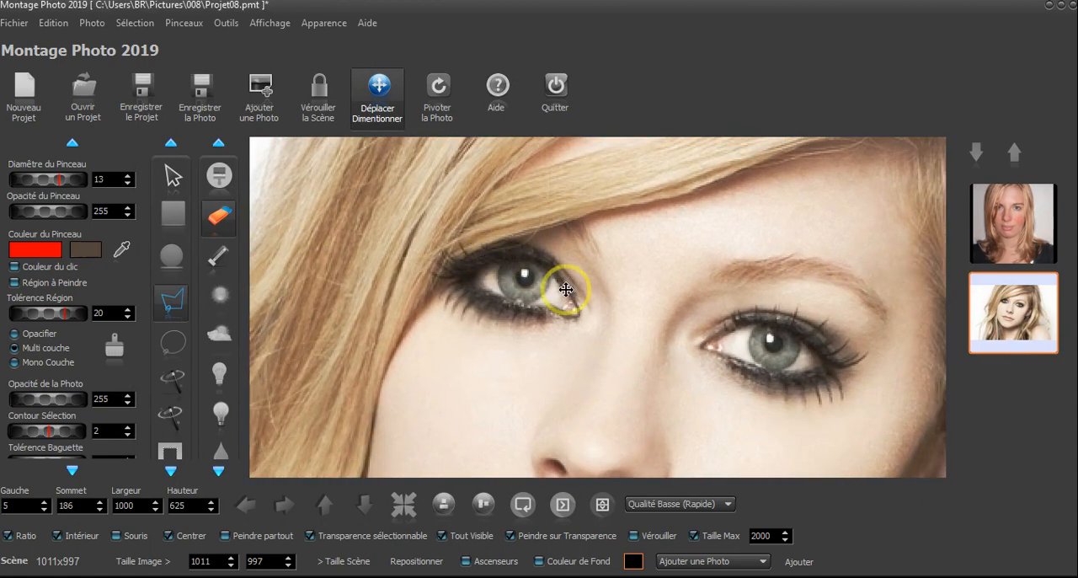
# Draw a circular selection around the iris of the eye beside the hair in the avril.jpg photo
pyautogui.click(172, 262)
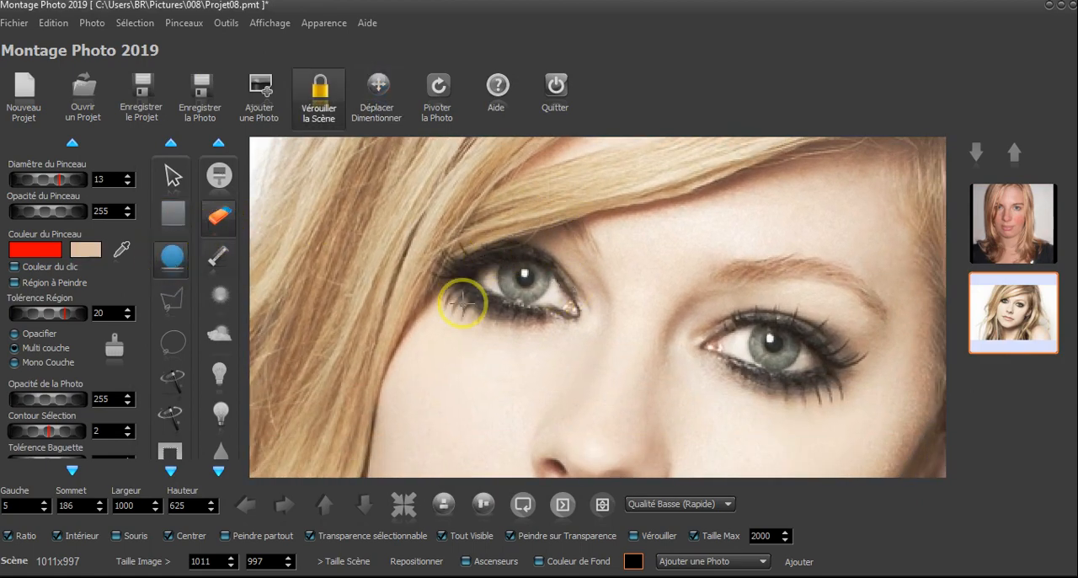
pyautogui.scroll(4, 528, 273)
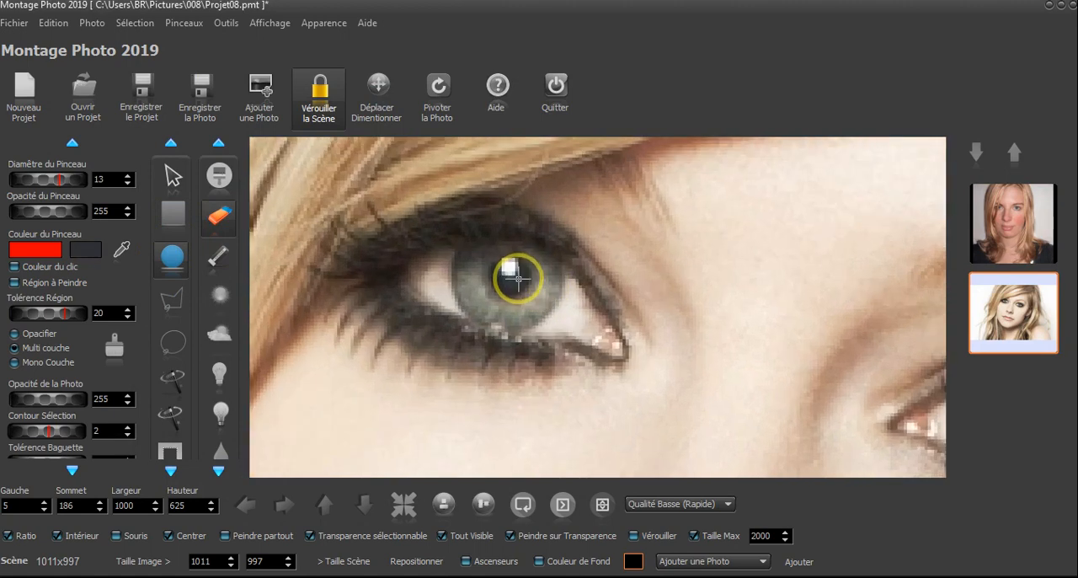
pyautogui.moveTo(510, 273); pyautogui.dragTo(524, 287)
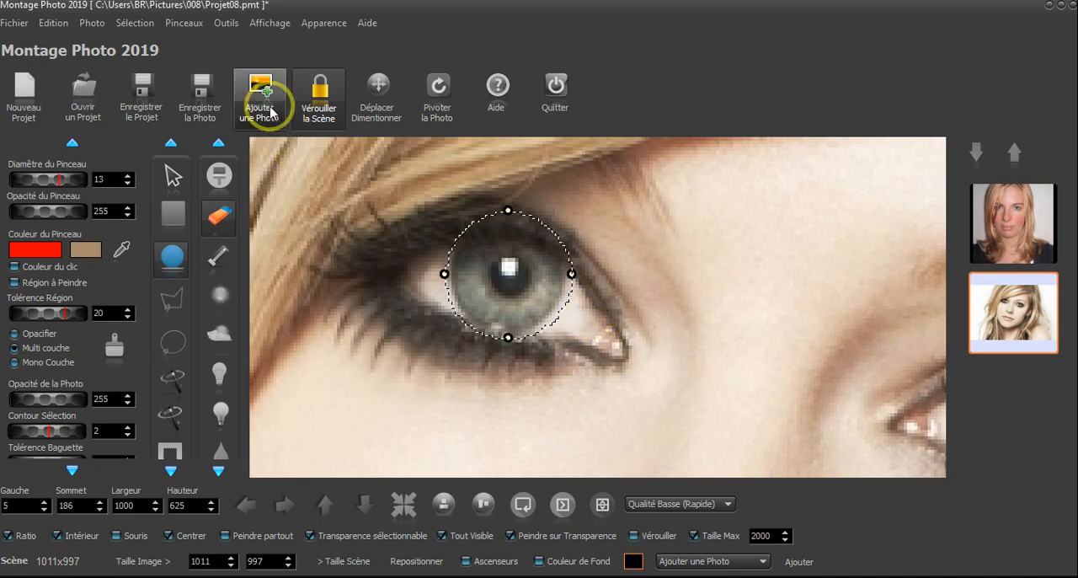
# Try to cut out the circular iris selection from the avril.jpg photo
pyautogui.click(173, 175)
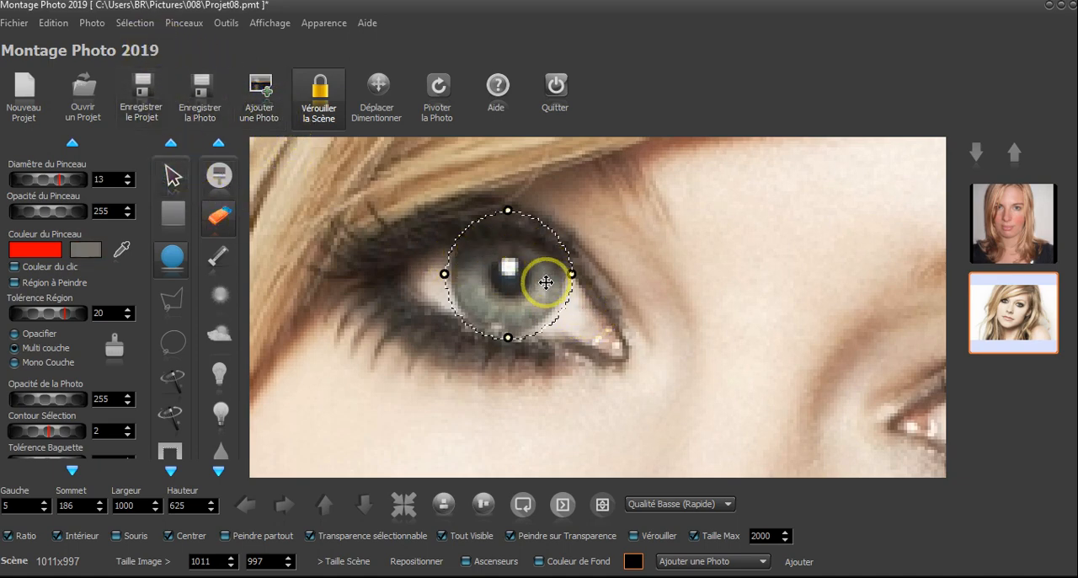
pyautogui.click(133, 26)
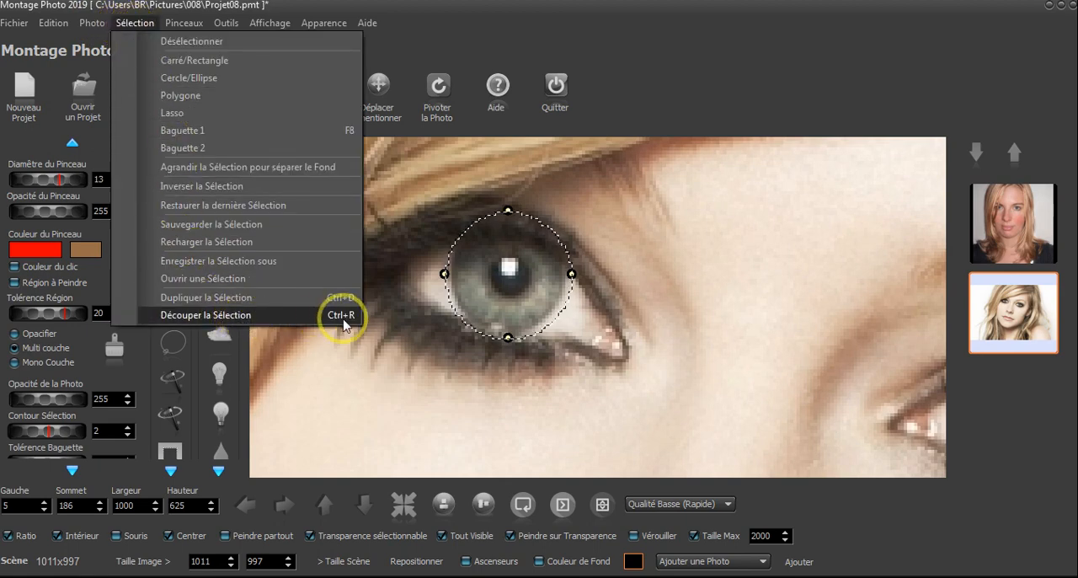
pyautogui.click(350, 316)
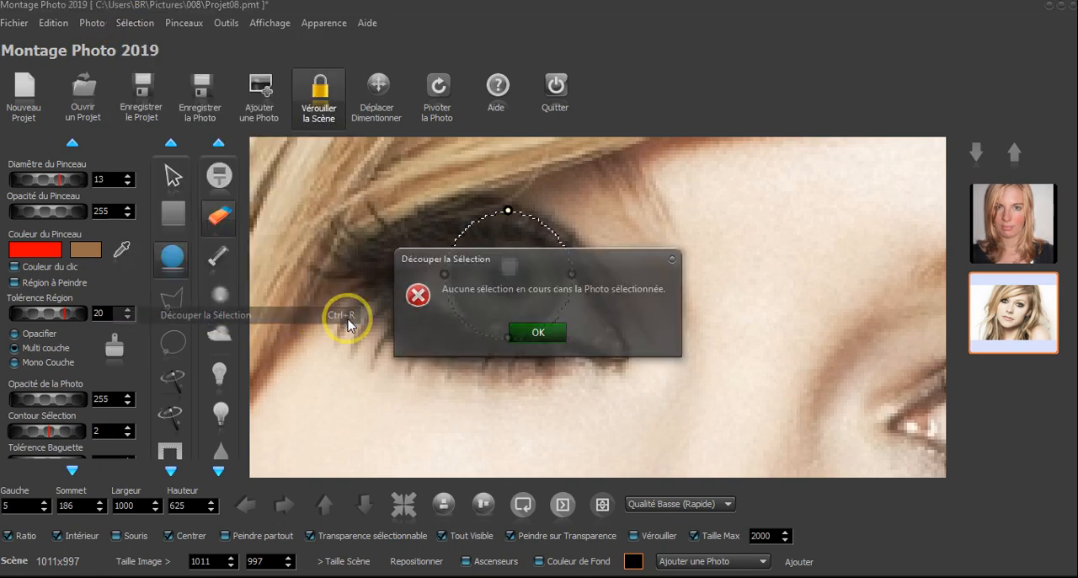
pyautogui.click(539, 332)
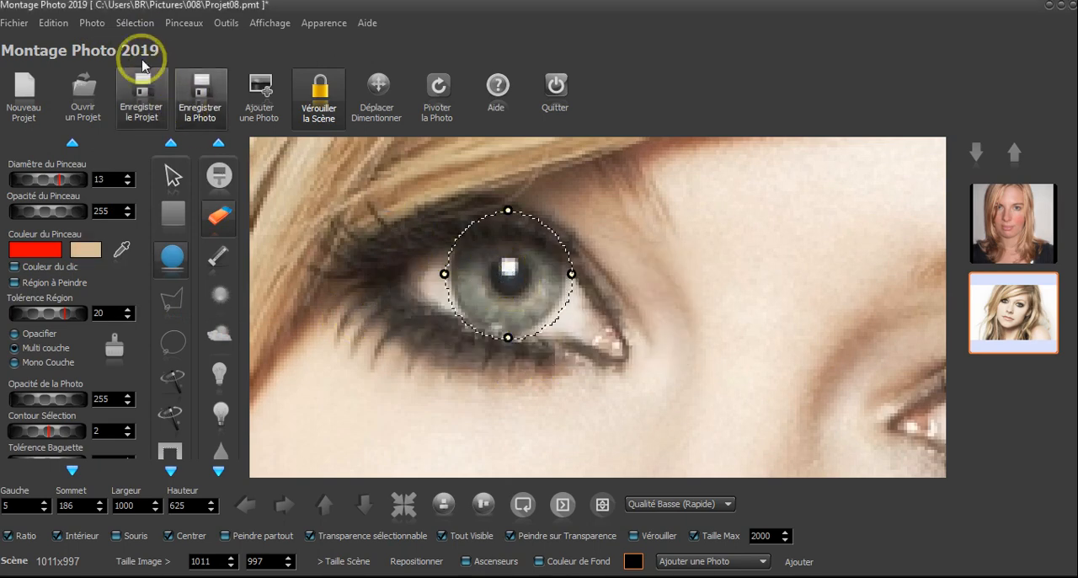
pyautogui.click(135, 22)
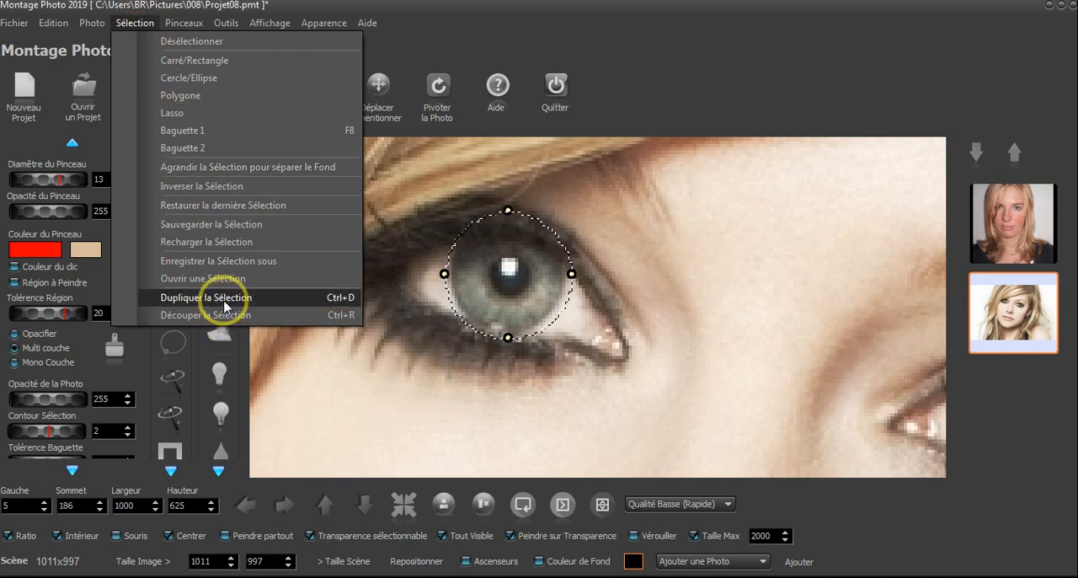
pyautogui.click(225, 307)
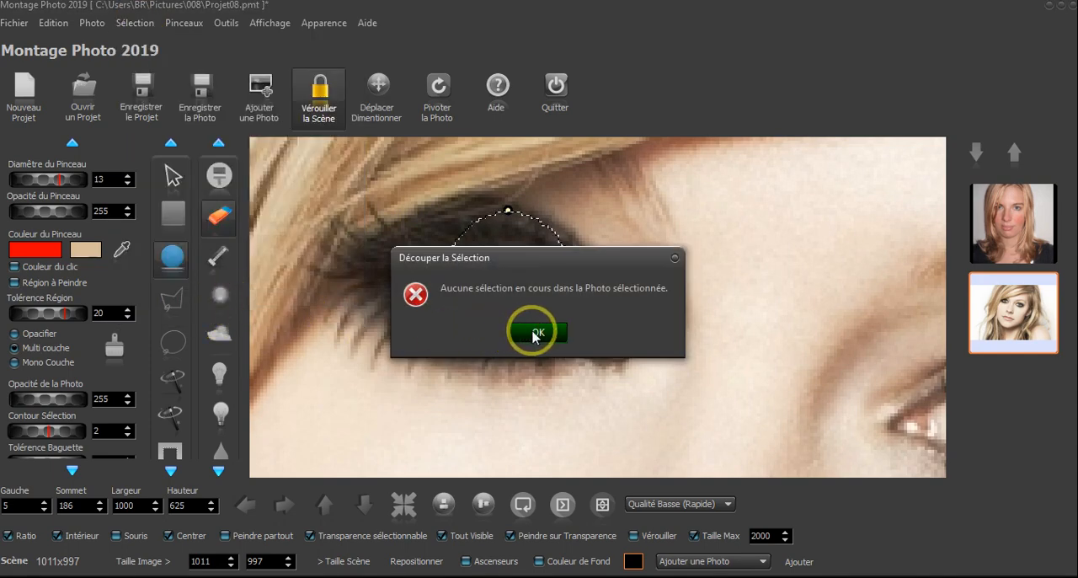
pyautogui.click(537, 334)
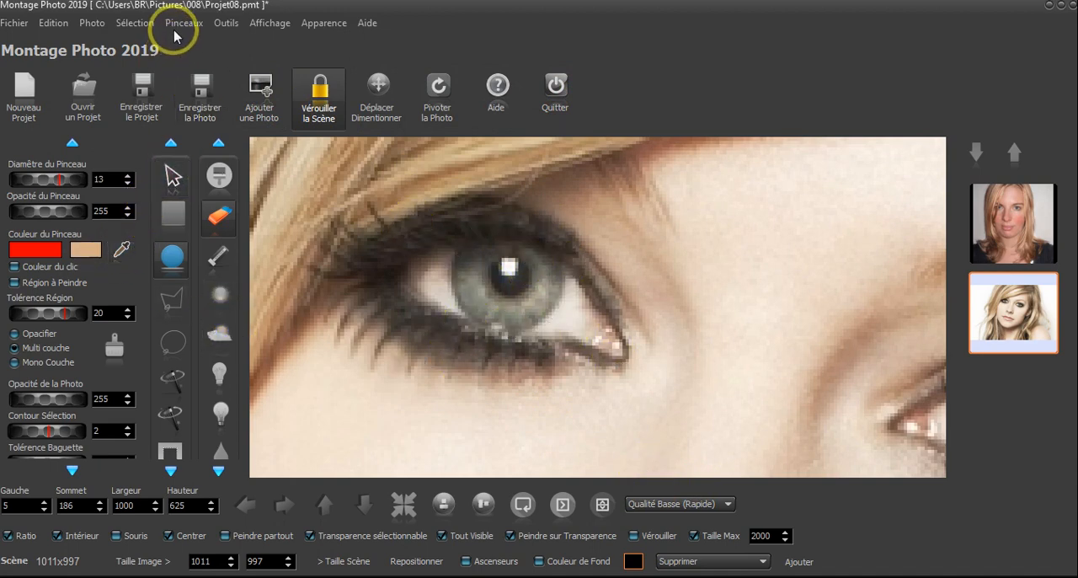
# Restore the last circular selection around the iris and cut it out of the avril.jpg photo
pyautogui.click(140, 25)
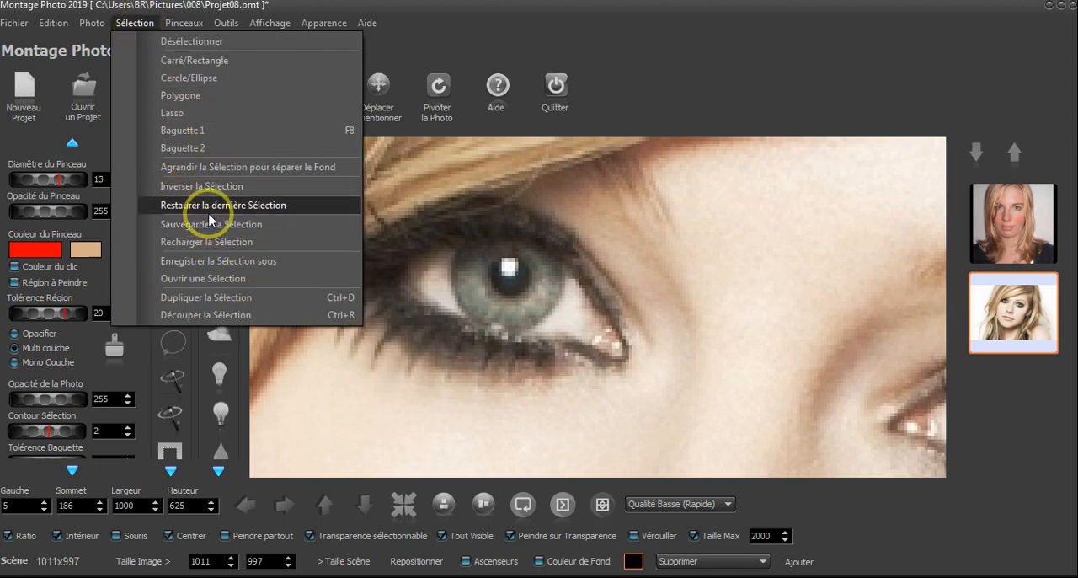
pyautogui.click(257, 211)
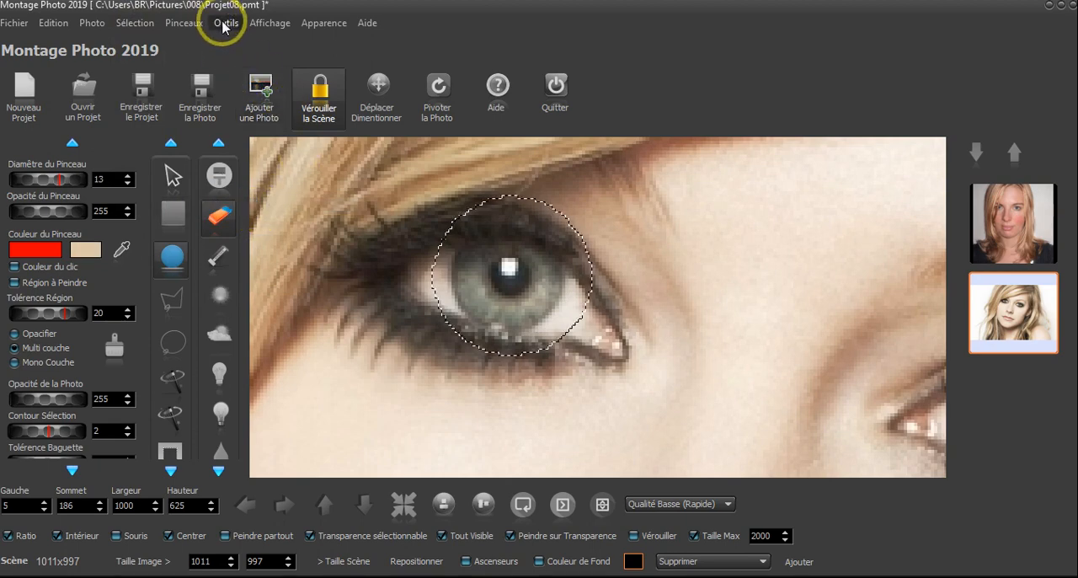
pyautogui.click(145, 25)
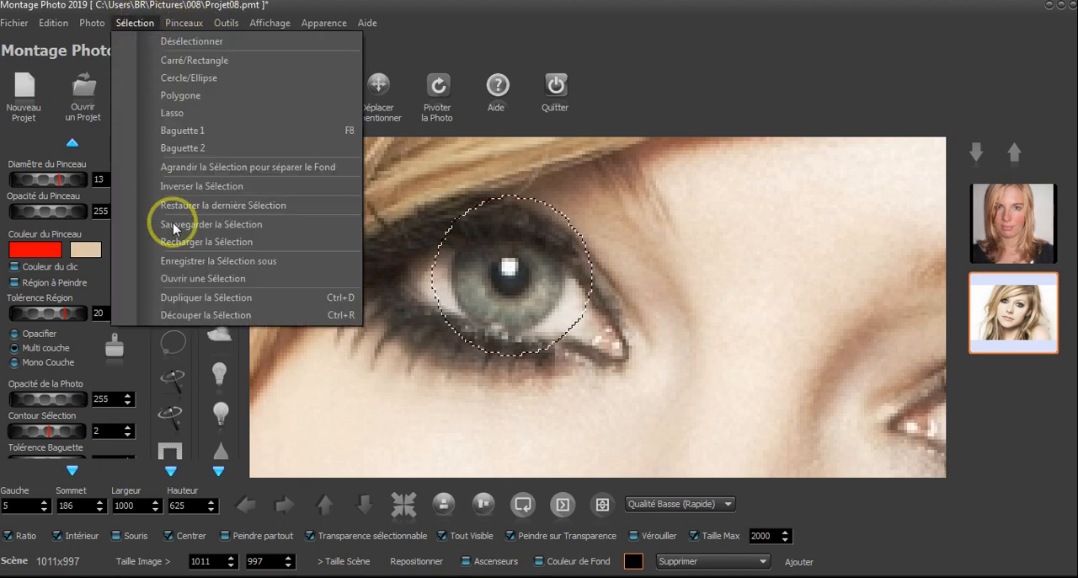
pyautogui.click(225, 315)
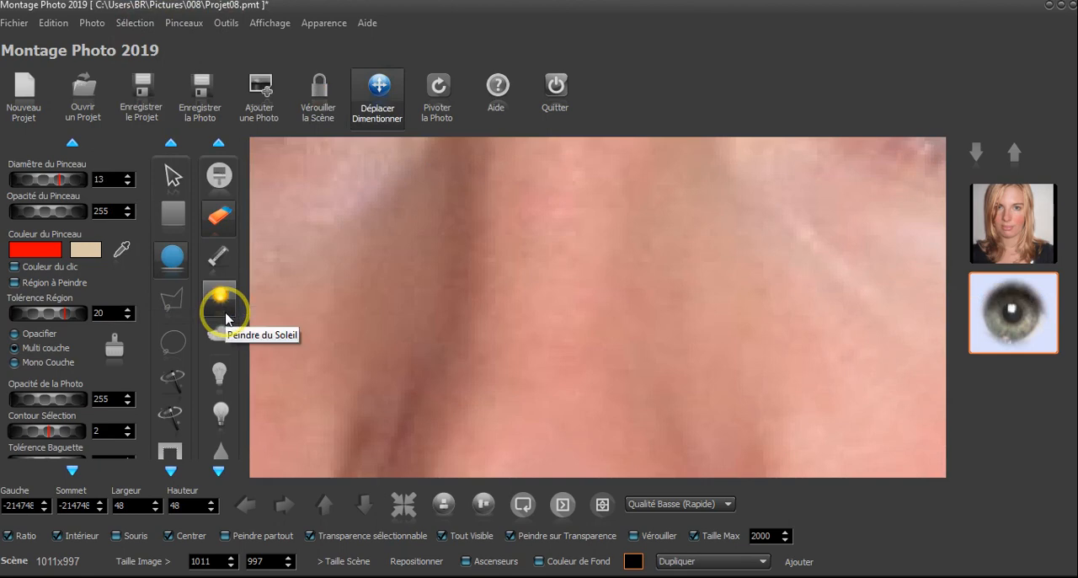
# Reset the cut-out iris to Gauche 0 and Sommet 0, and centre it in the scene
pyautogui.scroll(-5, 726, 333)
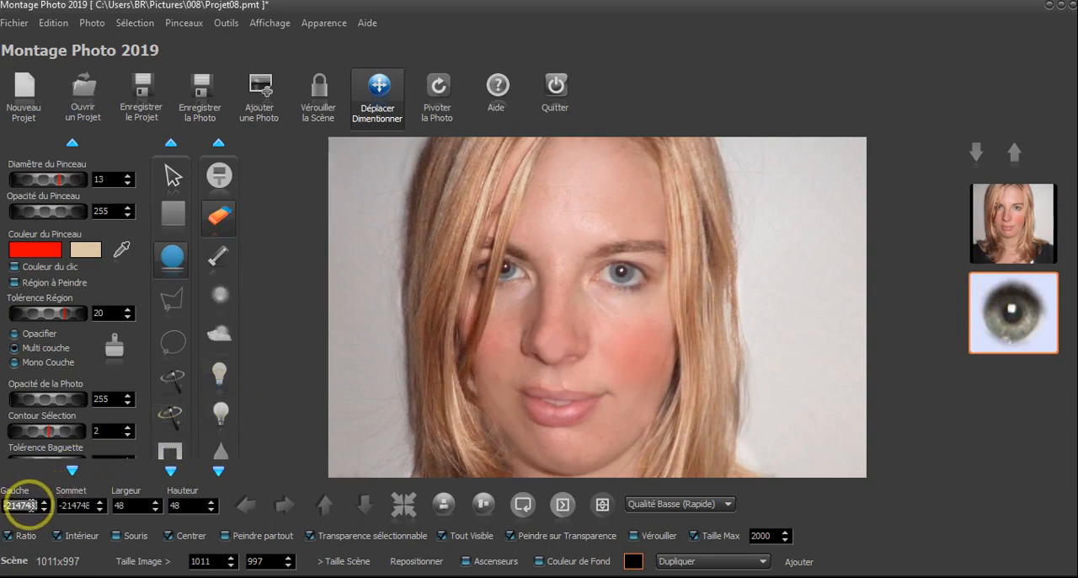
pyautogui.write('0')
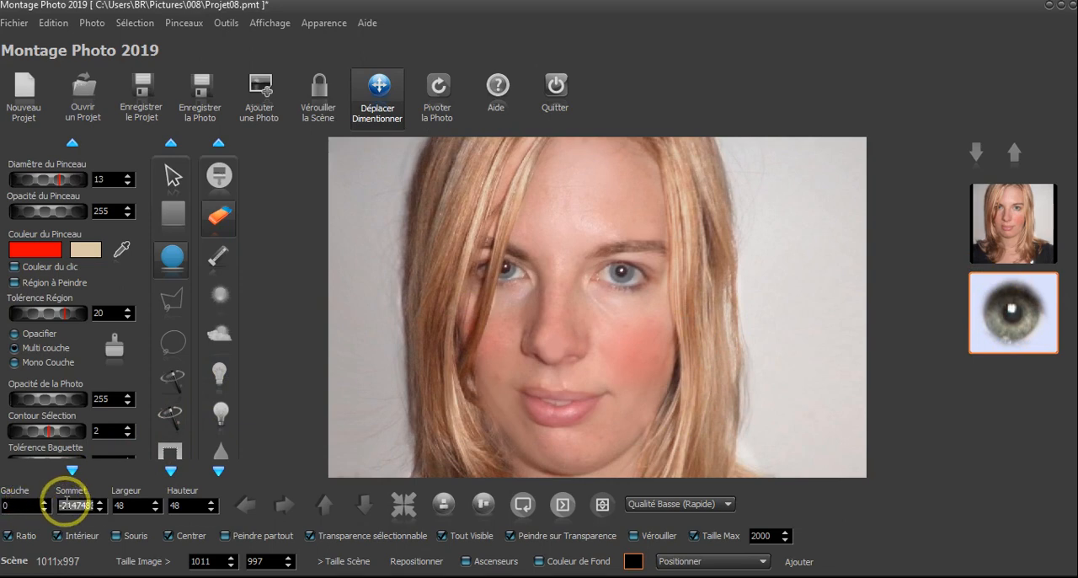
pyautogui.write('0')
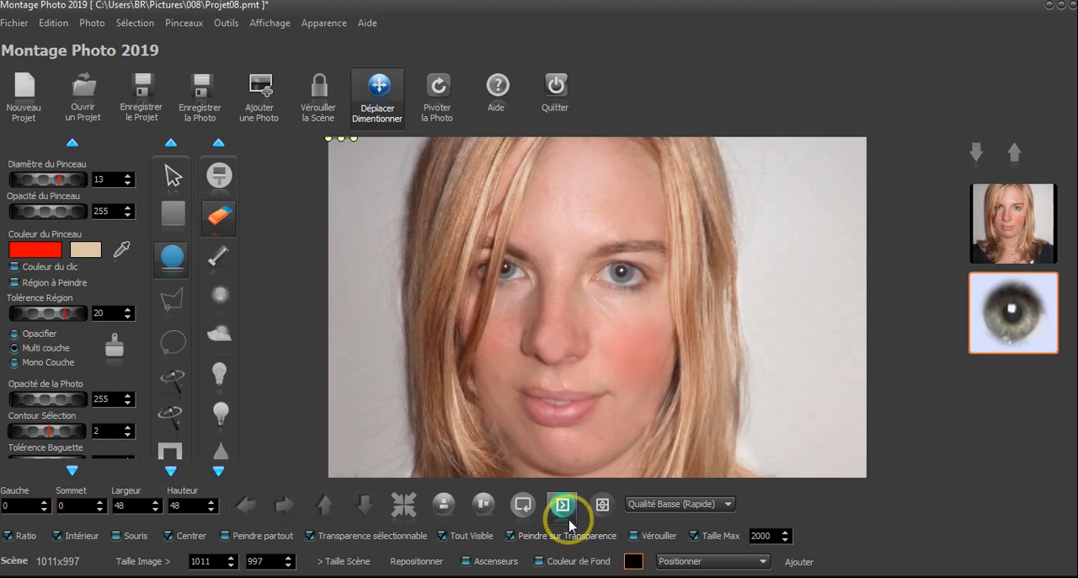
pyautogui.click(404, 510)
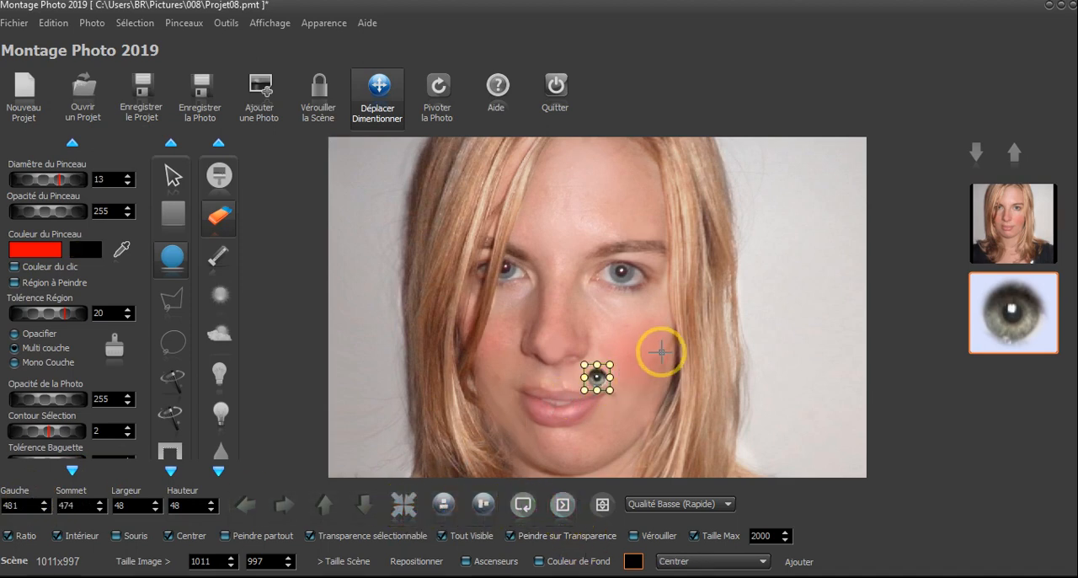
# Move the cut-out iris onto the woman's eye beside the hair, at about Gauche 301 and Sommet 264
pyautogui.scroll(-4, 668, 352)
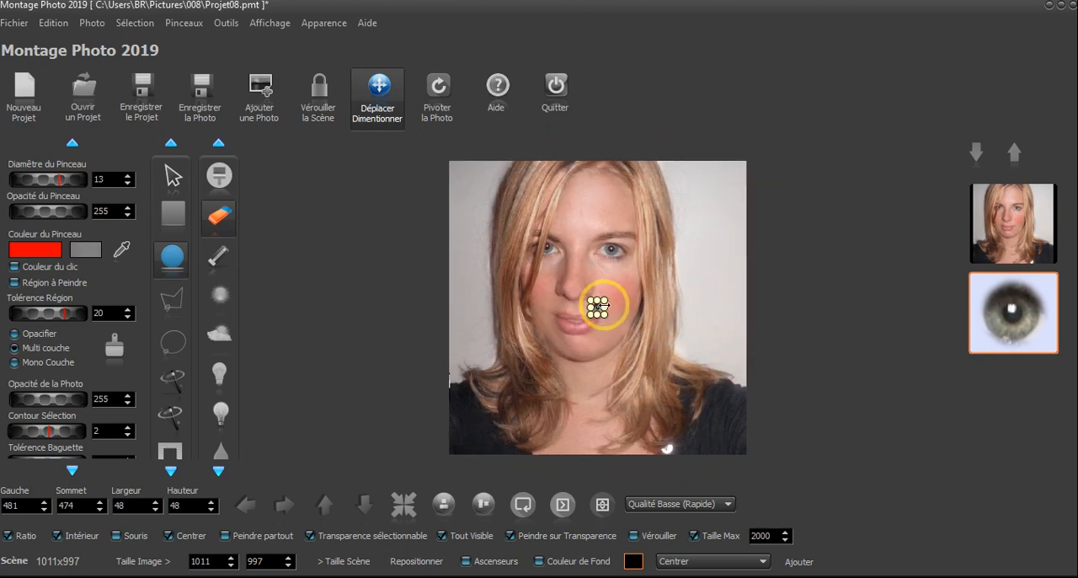
pyautogui.scroll(7, 604, 303)
pyautogui.scroll(3, 618, 300)
pyautogui.moveTo(654, 306); pyautogui.dragTo(431, 202)
pyautogui.scroll(-3, 496, 248)
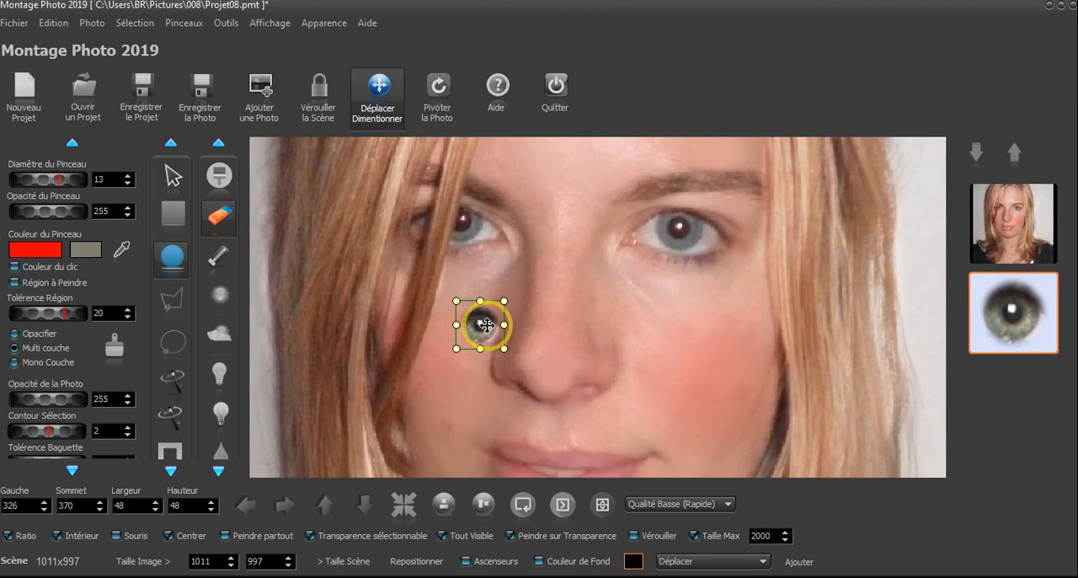
pyautogui.moveTo(486, 325); pyautogui.dragTo(458, 216)
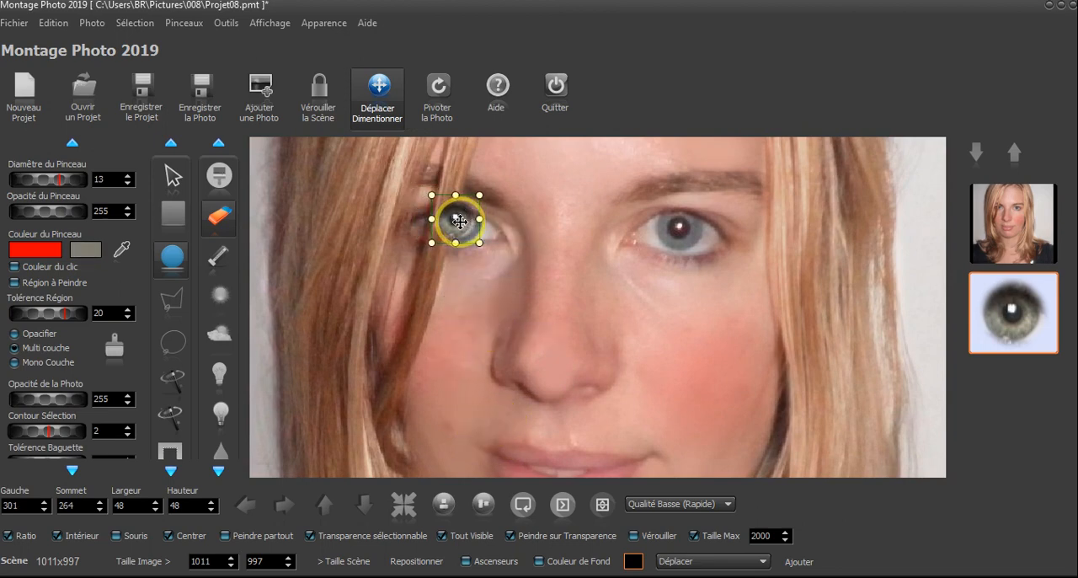
# Enlarge the cut-out iris to about 61 by 61 and shift it slightly towards the hair, to about Gauche 296
pyautogui.scroll(3, 457, 325)
pyautogui.moveTo(516, 240); pyautogui.dragTo(556, 384)
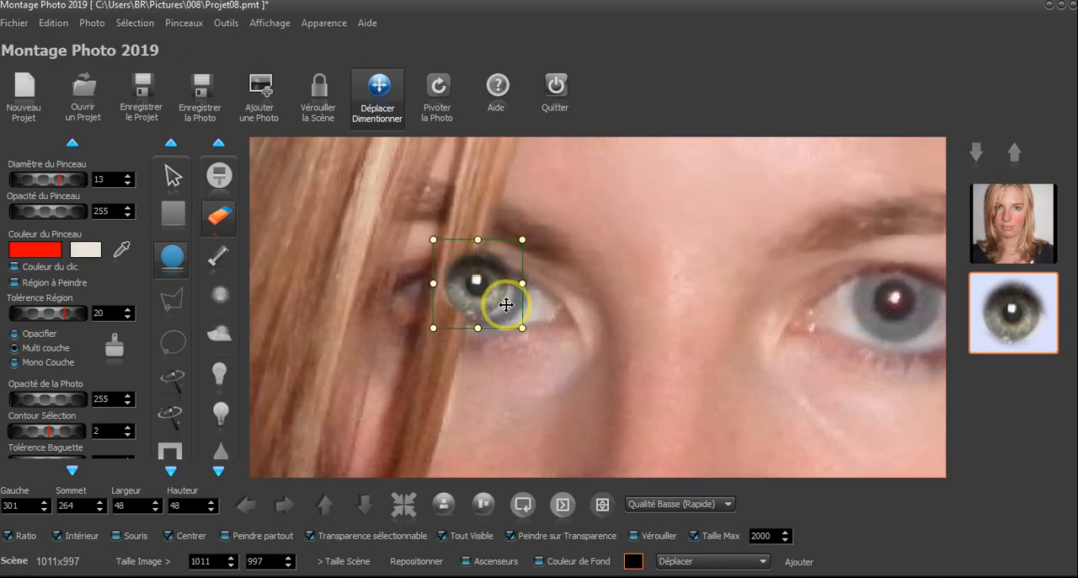
pyautogui.moveTo(530, 331); pyautogui.dragTo(545, 336)
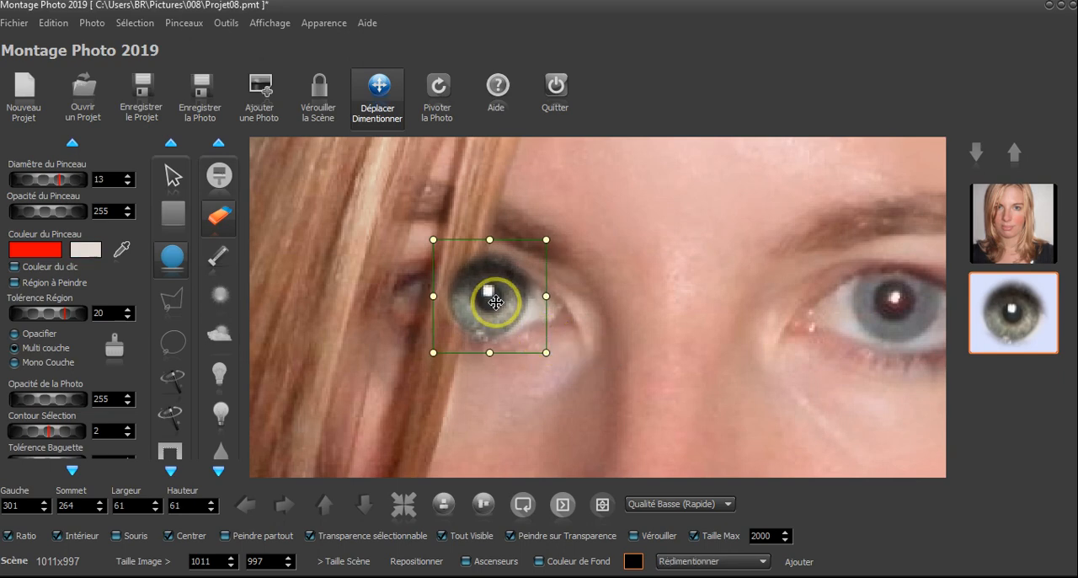
pyautogui.moveTo(489, 294)
pyautogui.mouseDown()
pyautogui.moveTo(631, 296)
pyautogui.moveTo(469, 301)
pyautogui.moveTo(480, 298)
pyautogui.mouseUp()
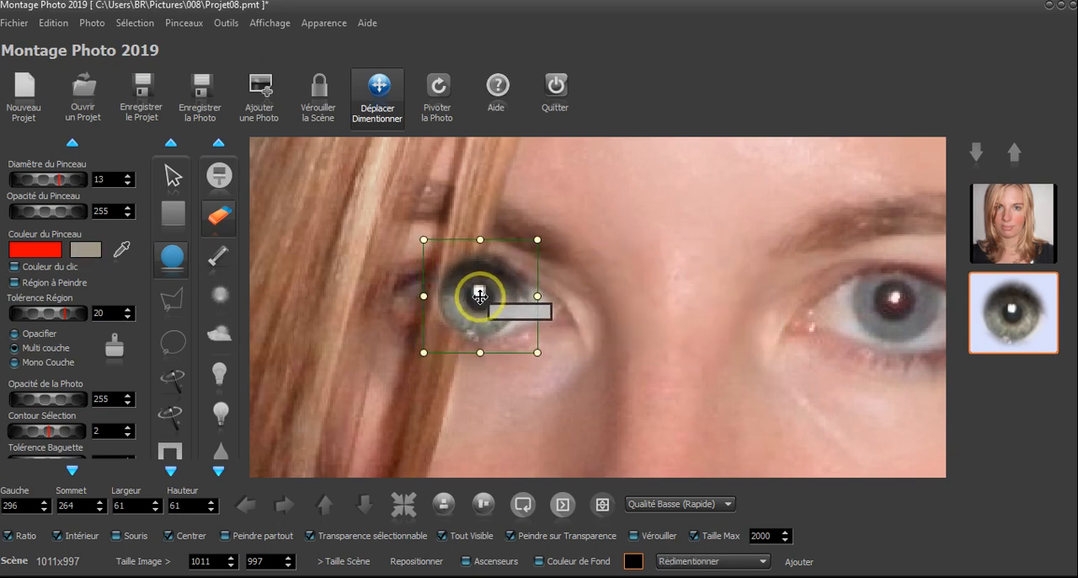
# Lower the cut-out iris's opacity to 171, then align it over the woman's iris at Gauche 304, Sommet 260 and shrink it to 57 by 57
pyautogui.moveTo(65, 398); pyautogui.dragTo(20, 402)
pyautogui.moveTo(502, 293)
pyautogui.mouseDown()
pyautogui.moveTo(508, 328)
pyautogui.moveTo(534, 308)
pyautogui.moveTo(505, 319)
pyautogui.moveTo(509, 305)
pyautogui.mouseUp()
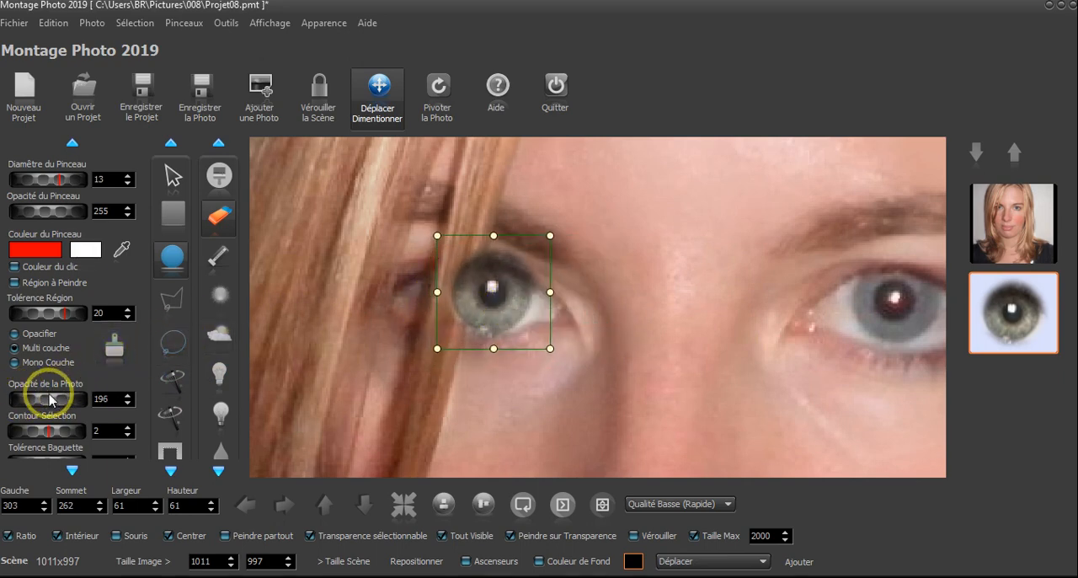
pyautogui.moveTo(49, 400); pyautogui.dragTo(35, 403)
pyautogui.click(530, 284)
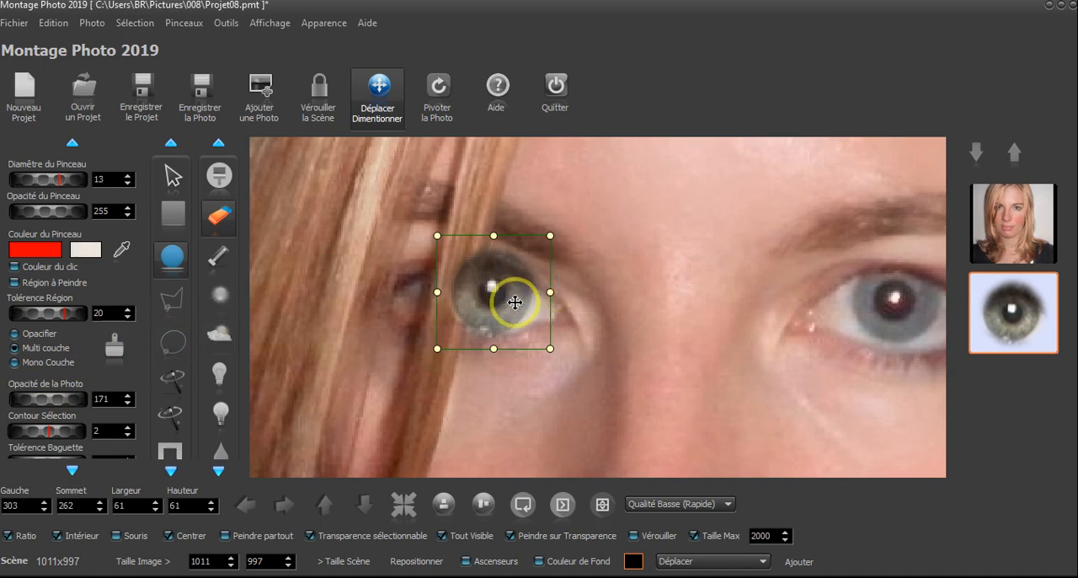
pyautogui.moveTo(515, 301)
pyautogui.mouseDown()
pyautogui.moveTo(529, 330)
pyautogui.moveTo(508, 308)
pyautogui.moveTo(517, 272)
pyautogui.moveTo(529, 293)
pyautogui.moveTo(514, 299)
pyautogui.mouseUp()
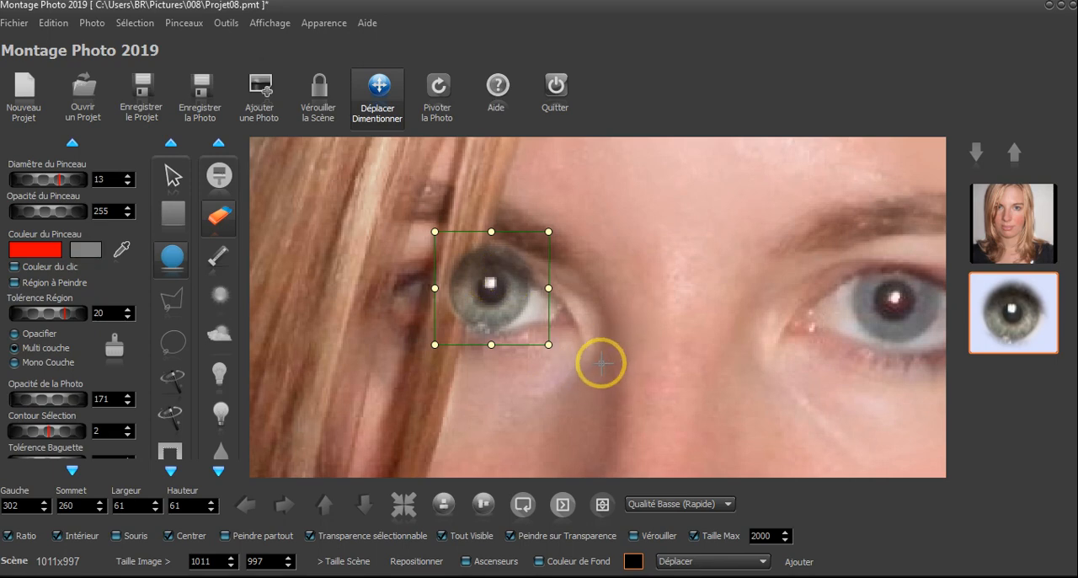
pyautogui.moveTo(549, 344); pyautogui.dragTo(501, 287)
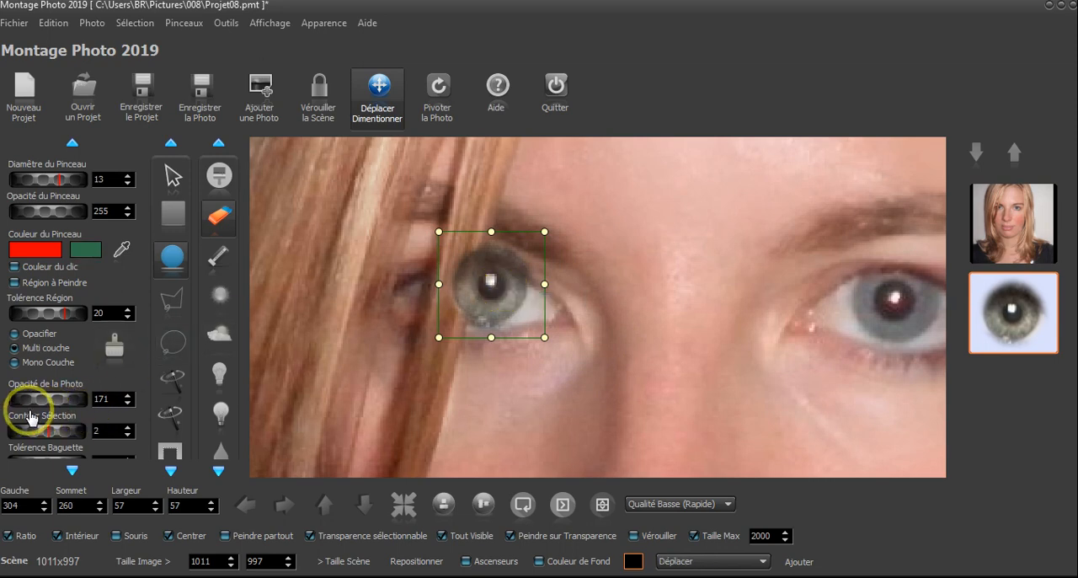
# Set the cut-out iris's photo opacity to 255 and duplicate it
pyautogui.moveTo(33, 399); pyautogui.dragTo(306, 398)
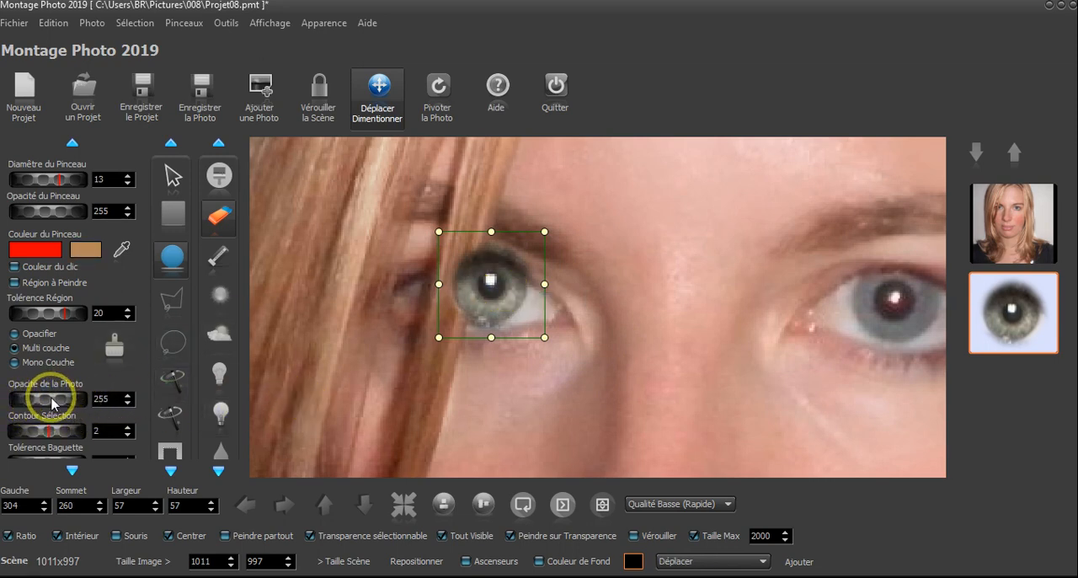
pyautogui.click(91, 23)
pyautogui.click(135, 61)
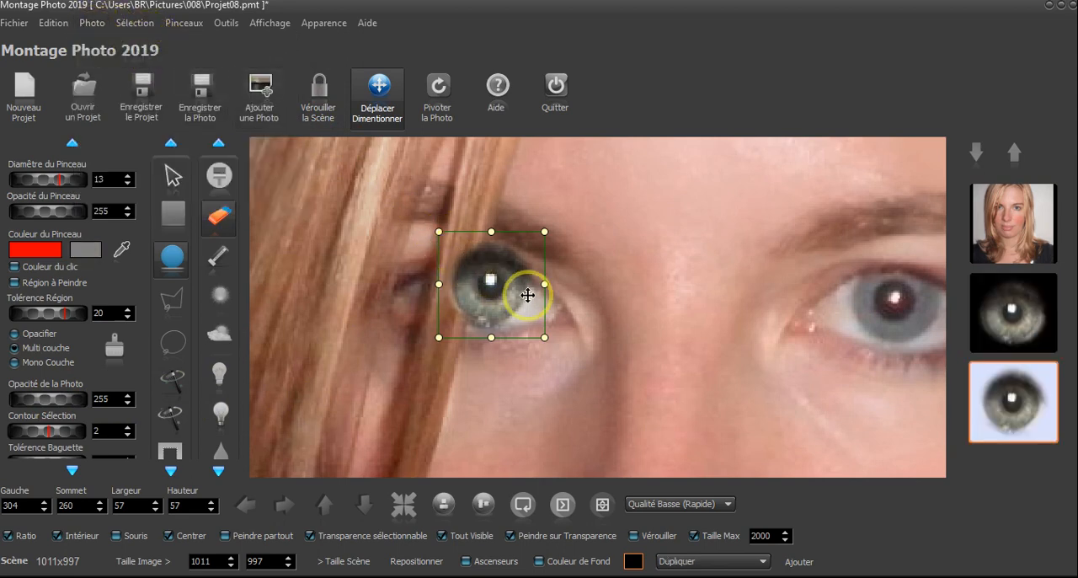
# Place the duplicate iris over the uncovered eye at Gauche 523, Sommet 270, and shift the iris beside the hair to Gauche 302
pyautogui.moveTo(511, 281); pyautogui.dragTo(895, 314)
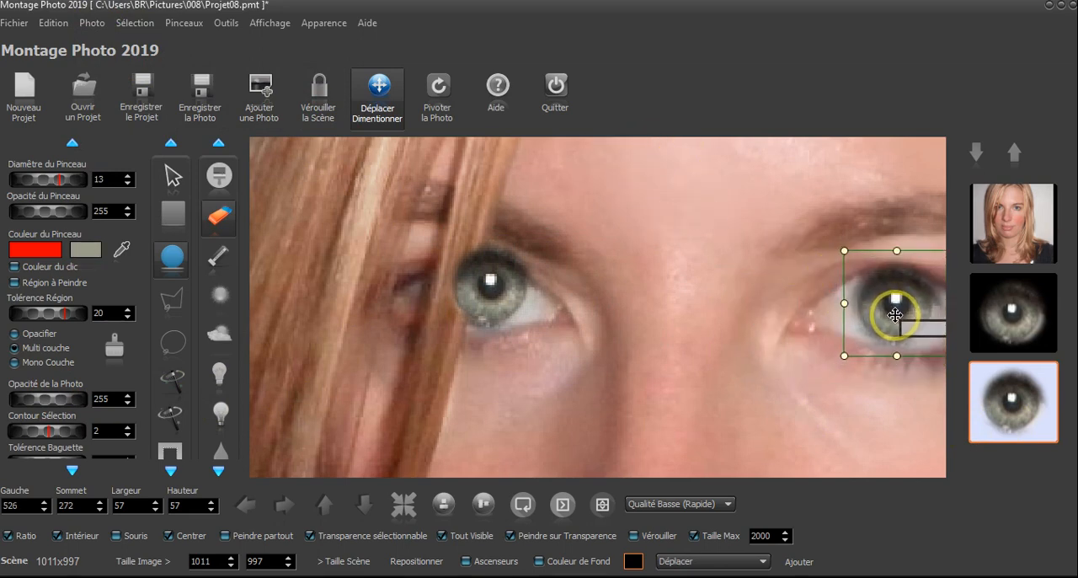
pyautogui.moveTo(784, 334); pyautogui.dragTo(671, 325)
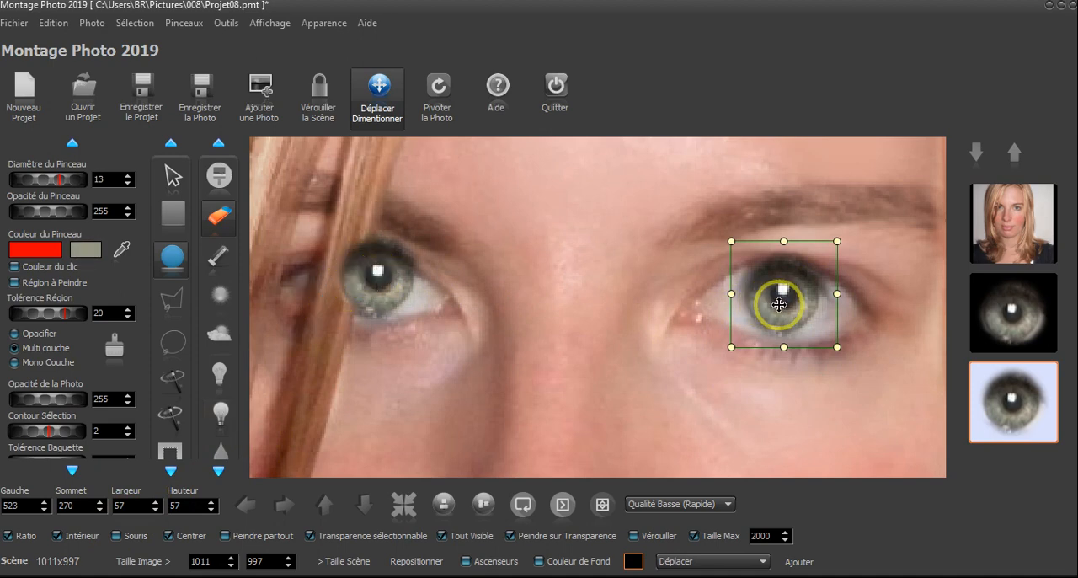
pyautogui.click(1014, 318)
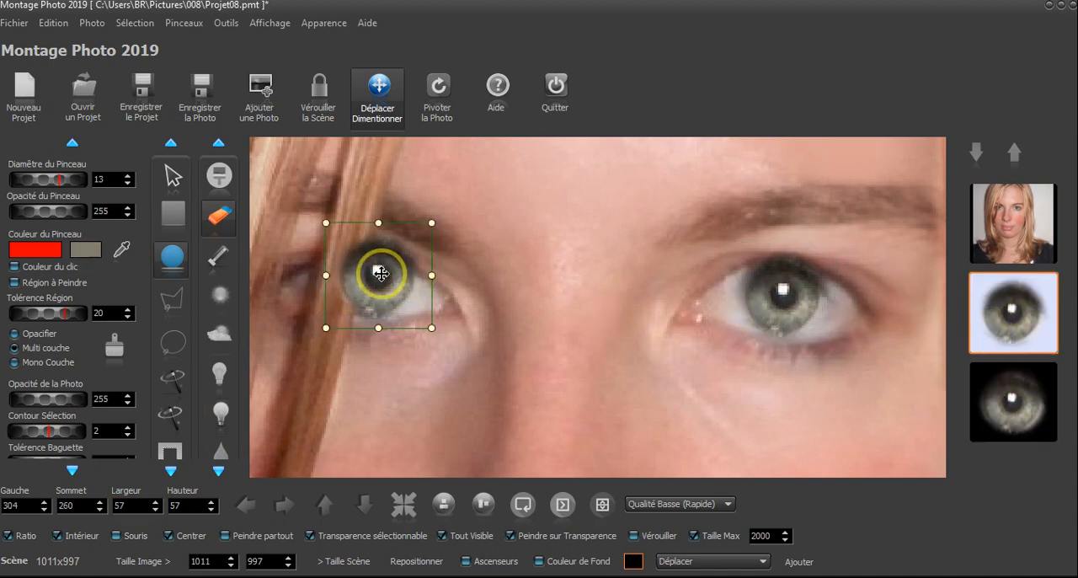
pyautogui.moveTo(380, 274)
pyautogui.mouseDown()
pyautogui.moveTo(406, 266)
pyautogui.moveTo(375, 275)
pyautogui.mouseUp()
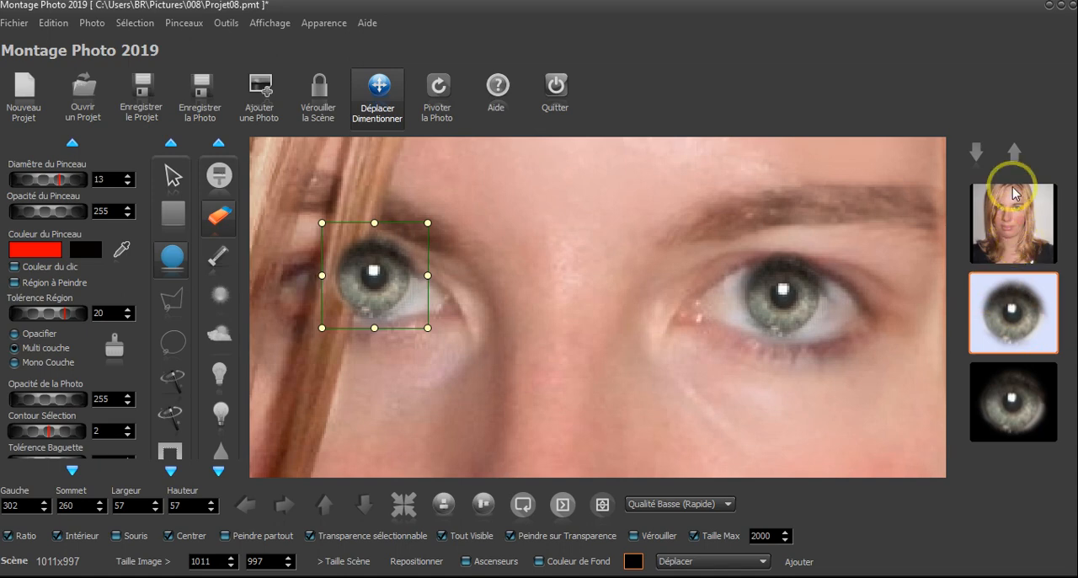
# Send both cut-out irises beneath the portrait photo in the layer order
pyautogui.click(1013, 151)
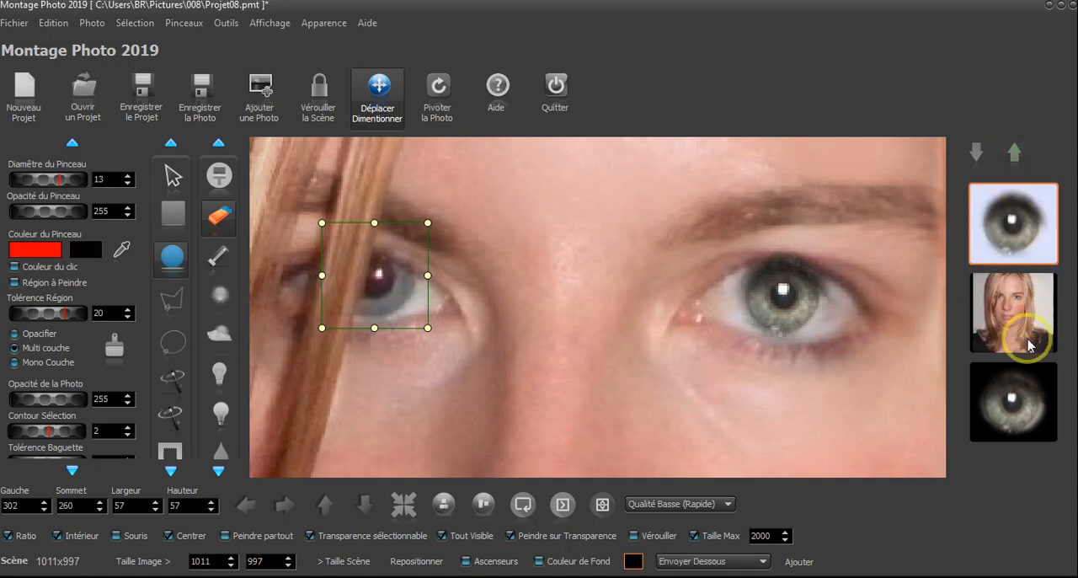
pyautogui.click(1011, 392)
pyautogui.click(1015, 153)
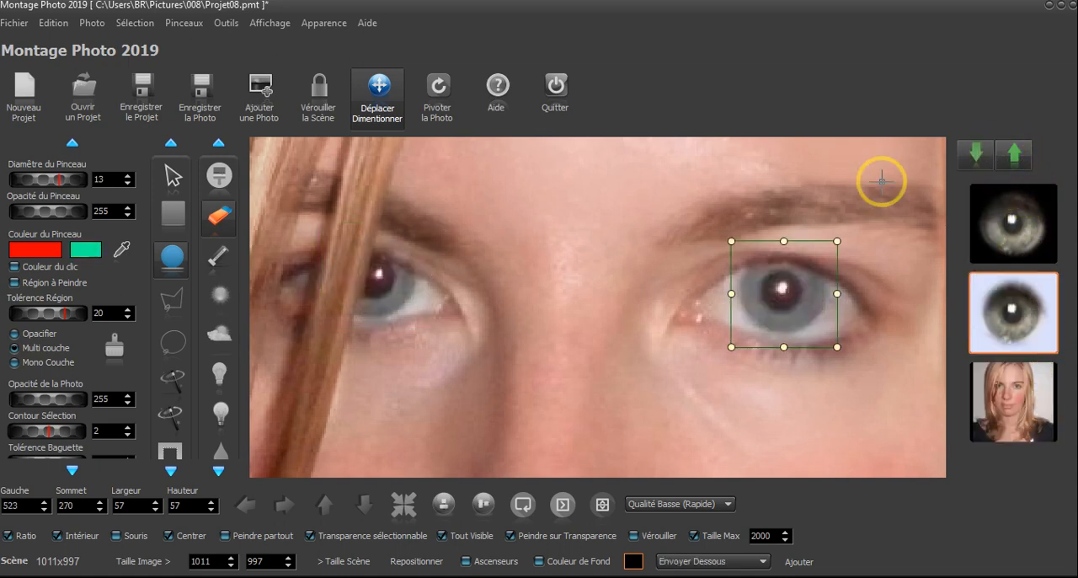
# Erase the original irises of both eyes on the portrait photo with the size 13 brush, exposing the new irises underneath
pyautogui.click(1018, 334)
pyautogui.click(1017, 384)
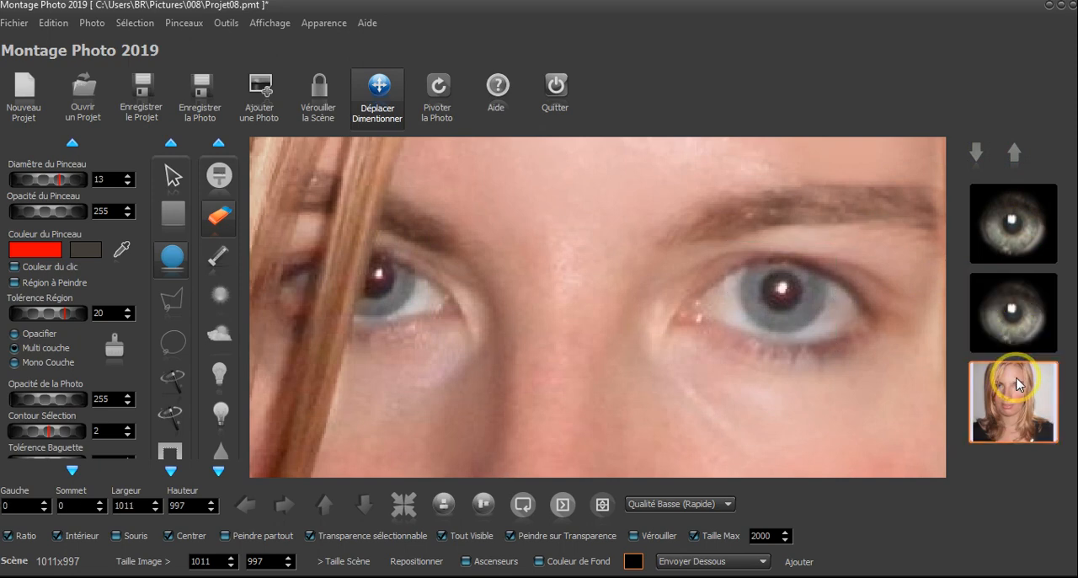
pyautogui.click(217, 222)
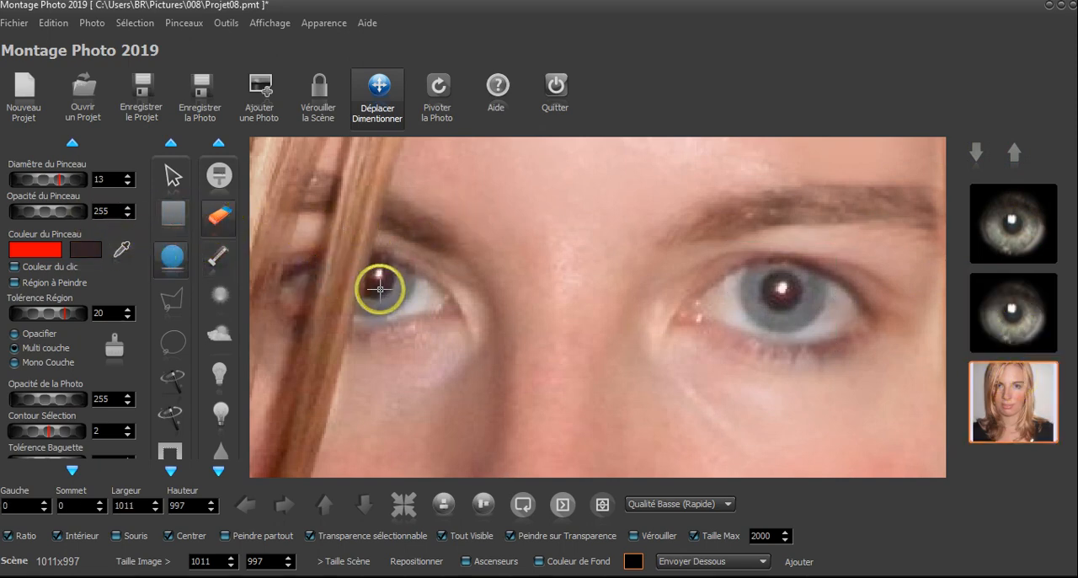
pyautogui.moveTo(380, 289)
pyautogui.mouseDown()
pyautogui.moveTo(380, 269)
pyautogui.moveTo(366, 294)
pyautogui.moveTo(397, 277)
pyautogui.moveTo(381, 279)
pyautogui.mouseUp()
pyautogui.moveTo(759, 295)
pyautogui.mouseDown()
pyautogui.moveTo(765, 306)
pyautogui.moveTo(742, 289)
pyautogui.moveTo(766, 280)
pyautogui.moveTo(731, 292)
pyautogui.mouseUp()
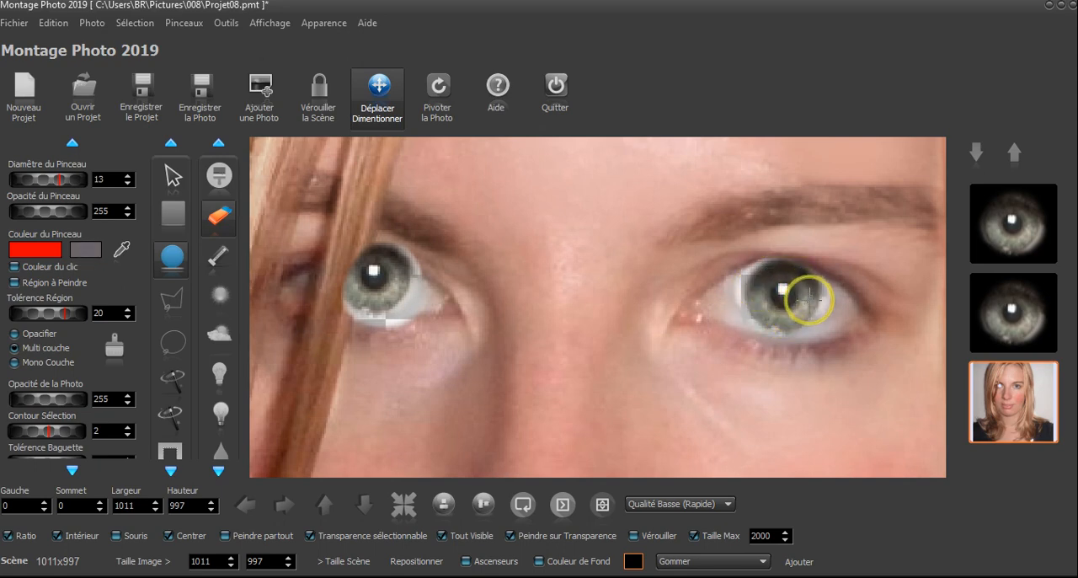
# Restore the over-erased hair, eyelid and eye-white areas around both irises on the portrait photo
pyautogui.click(218, 263)
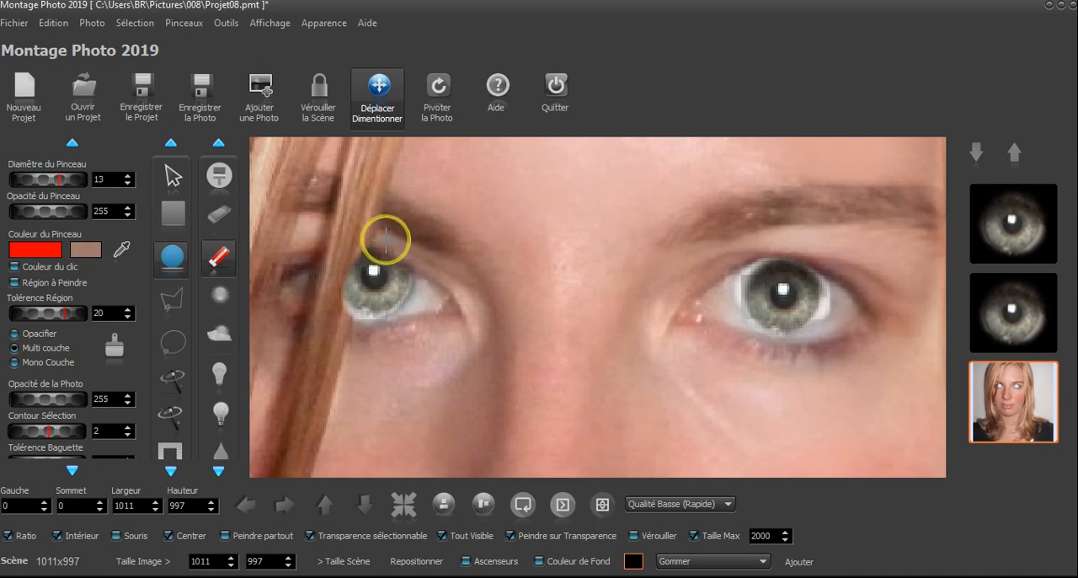
pyautogui.click(342, 232)
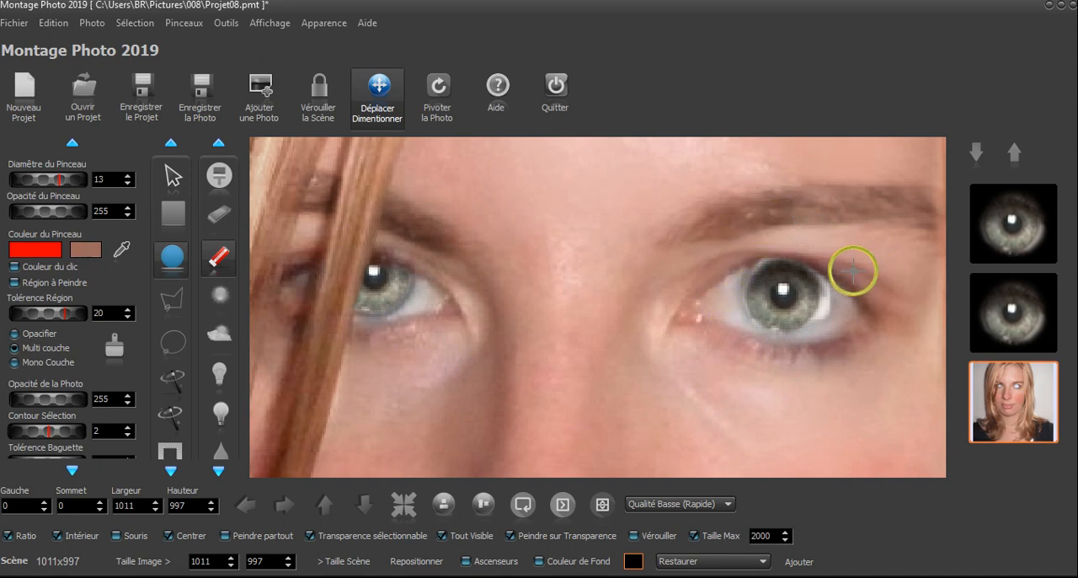
pyautogui.moveTo(846, 289)
pyautogui.mouseDown()
pyautogui.moveTo(819, 341)
pyautogui.moveTo(837, 293)
pyautogui.mouseUp()
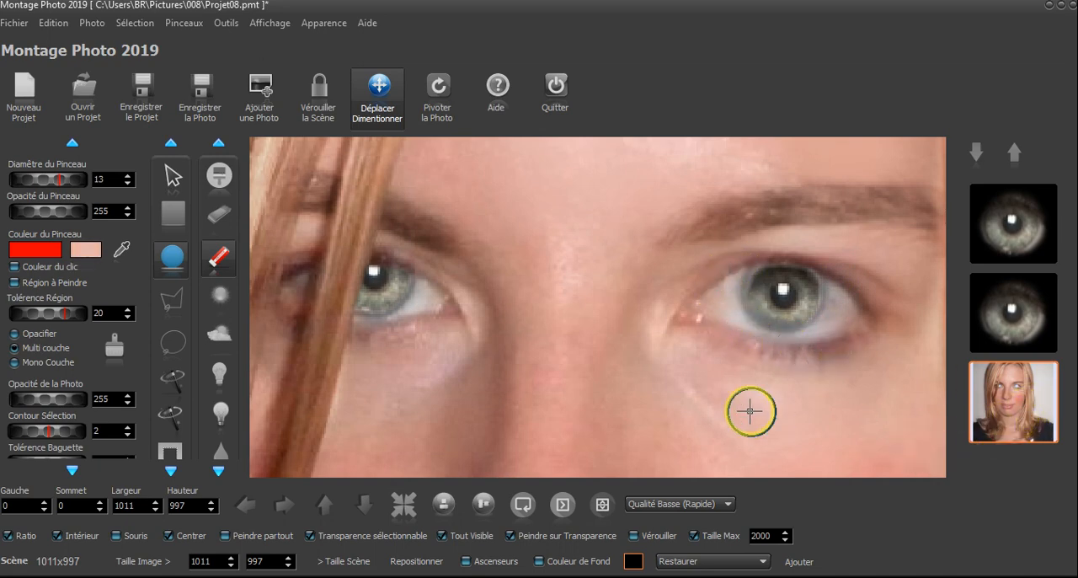
# Enlarge the new iris of the eye farther from the hair strands to 64 by 64, at Gauche 519, Sommet 266
pyautogui.scroll(-6, 827, 342)
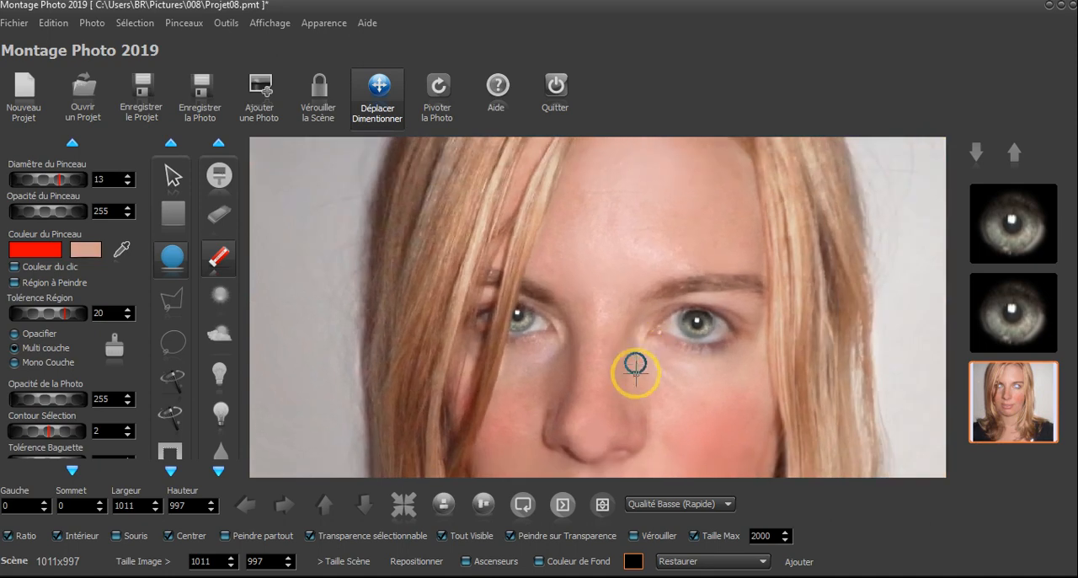
pyautogui.scroll(5, 631, 381)
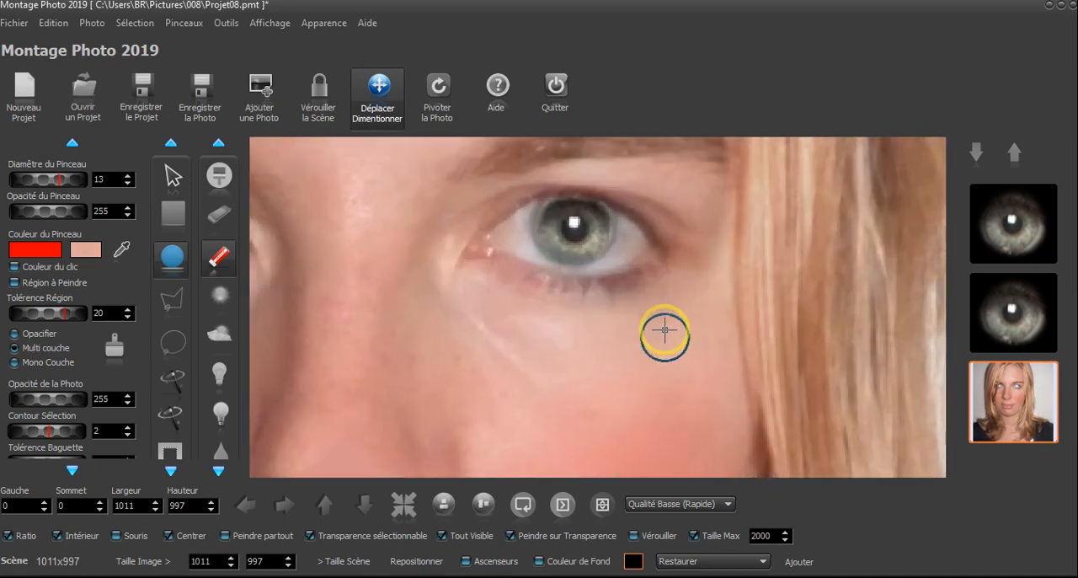
pyautogui.moveTo(664, 308); pyautogui.dragTo(817, 374)
pyautogui.click(1007, 333)
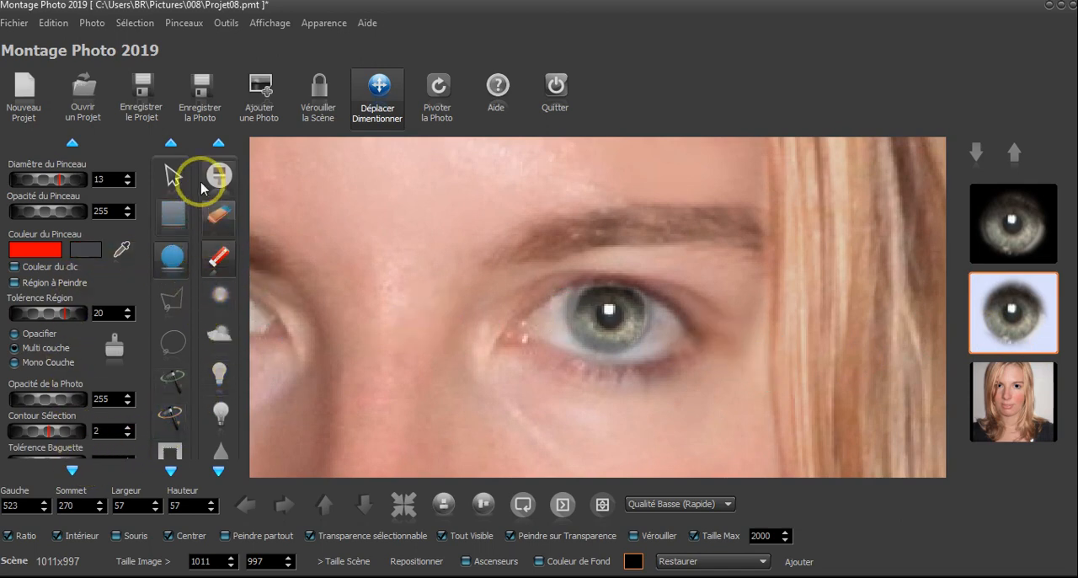
pyautogui.click(369, 106)
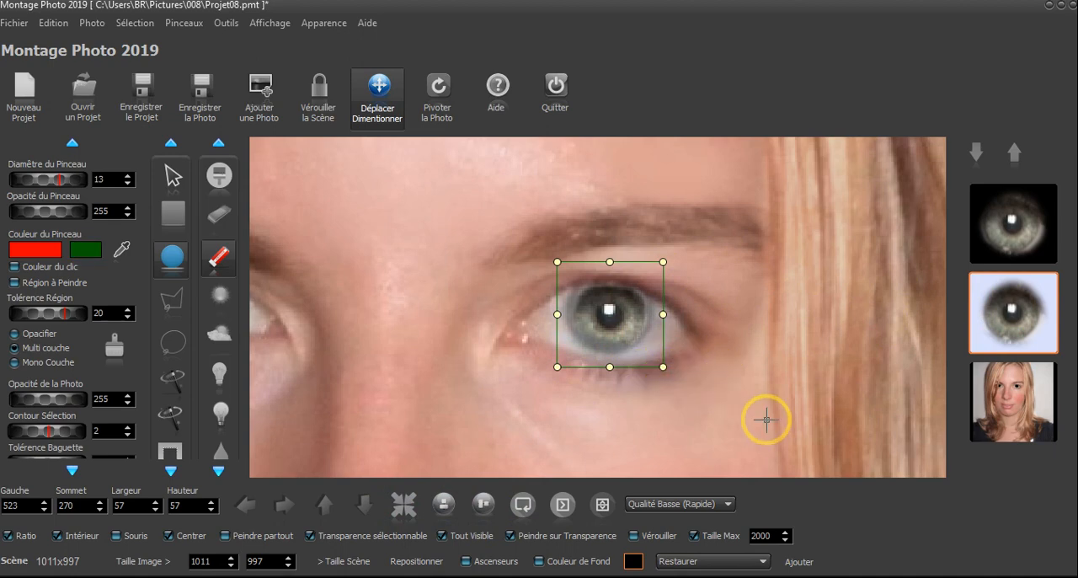
pyautogui.scroll(7, 766, 419)
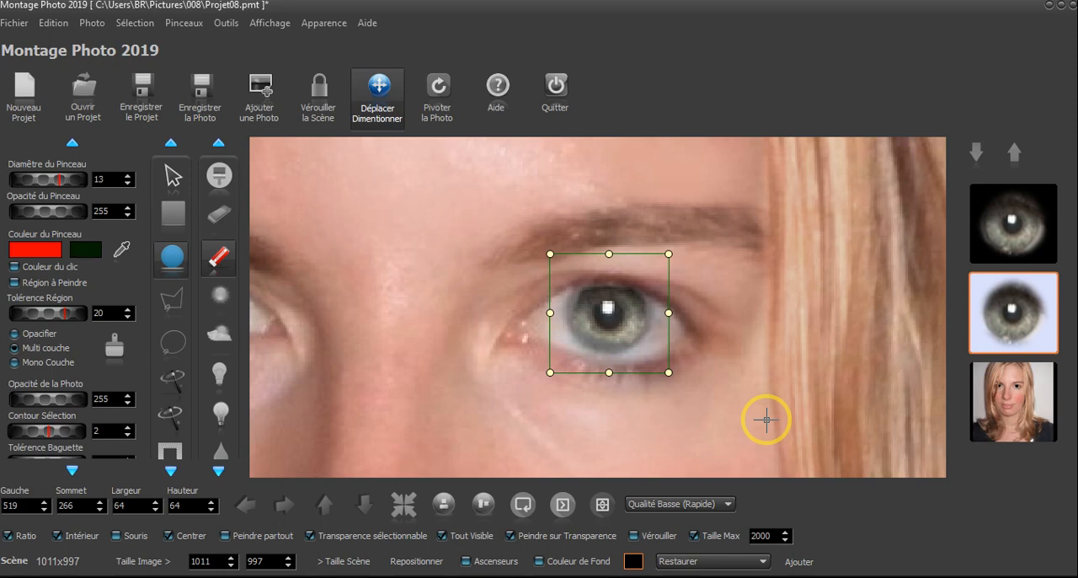
# Enlarge the new iris beside the hair strands to 61 by 61, at Gauche 300, Sommet 258
pyautogui.moveTo(460, 416); pyautogui.dragTo(649, 411)
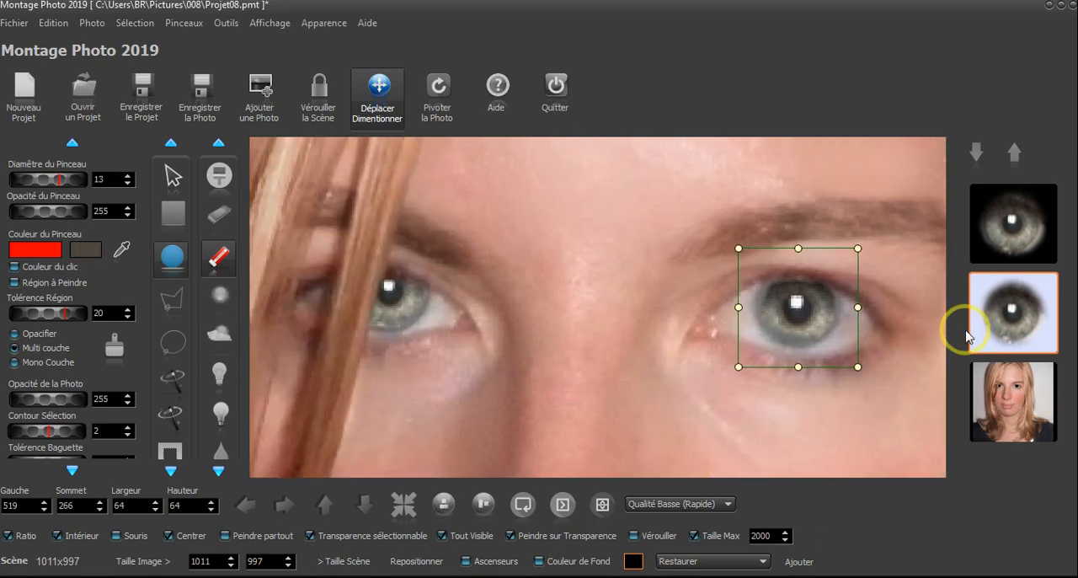
pyautogui.click(1011, 229)
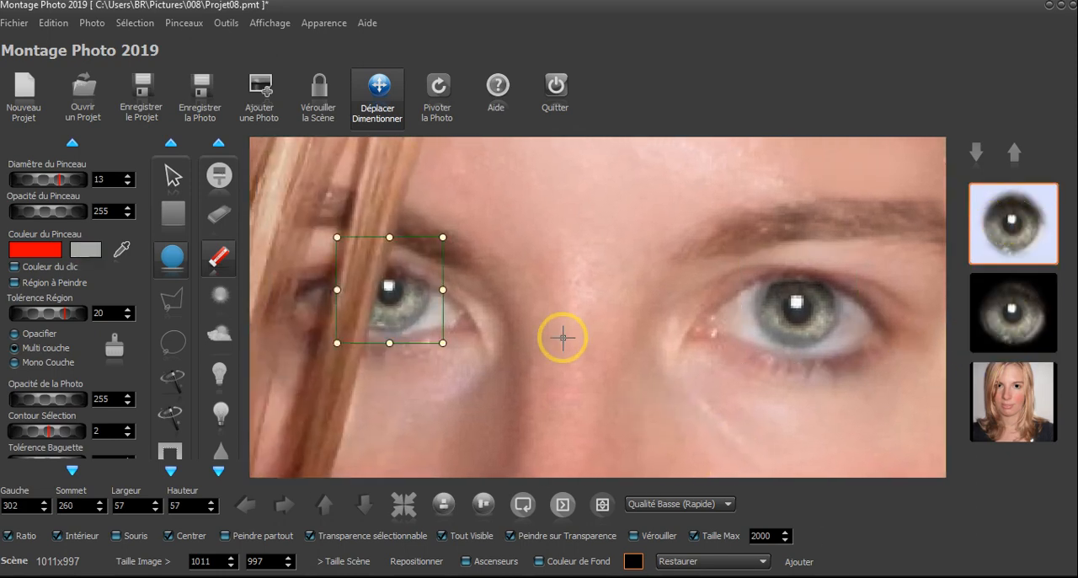
pyautogui.scroll(1, 563, 337)
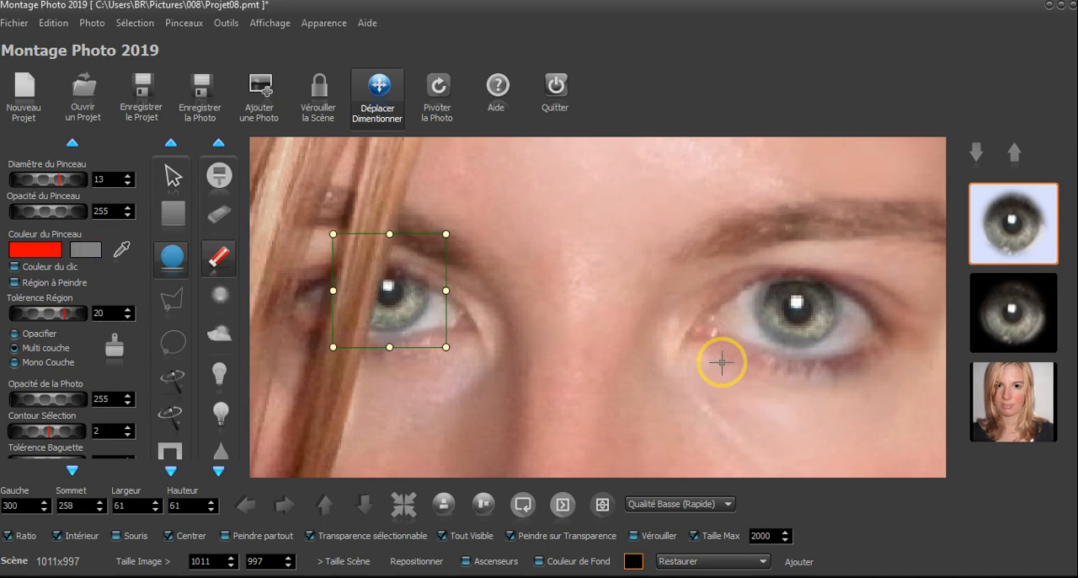
# Save the whole scene as a photo named 03 in the folder 008
pyautogui.scroll(-3, 699, 371)
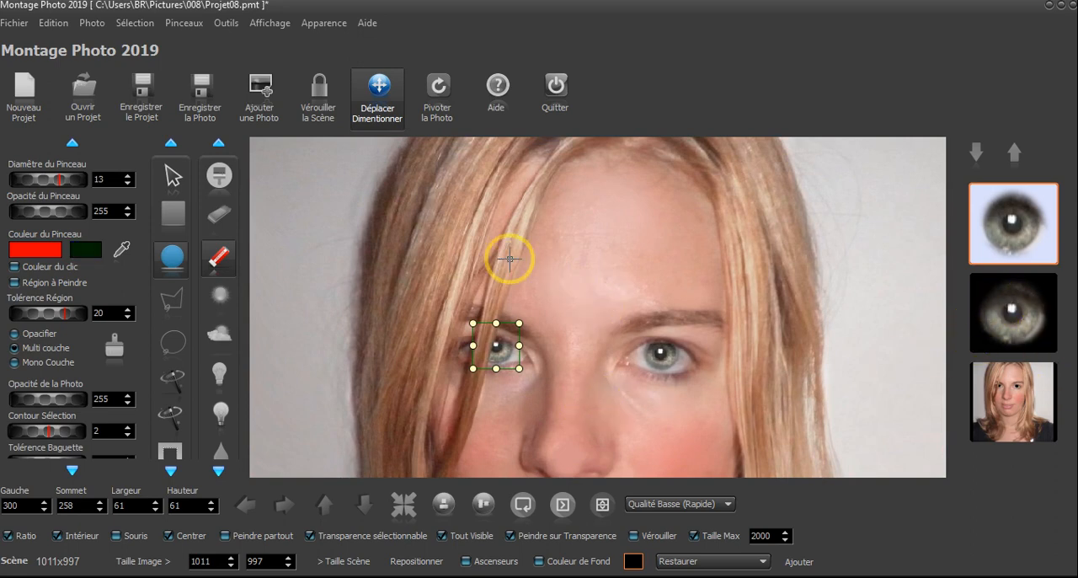
pyautogui.scroll(-2, 654, 279)
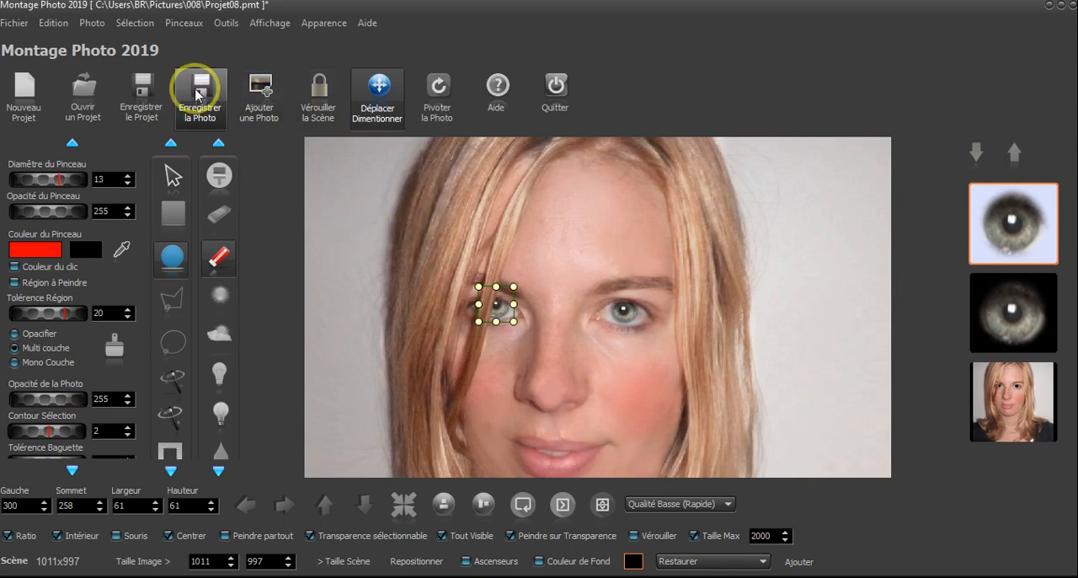
pyautogui.click(192, 95)
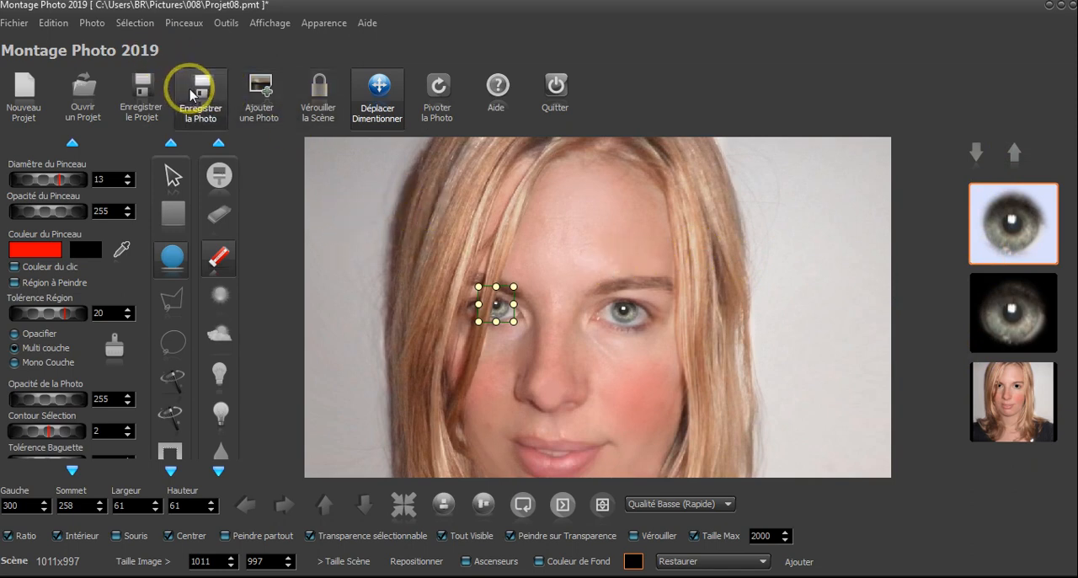
pyautogui.click(349, 177)
pyautogui.click(350, 177)
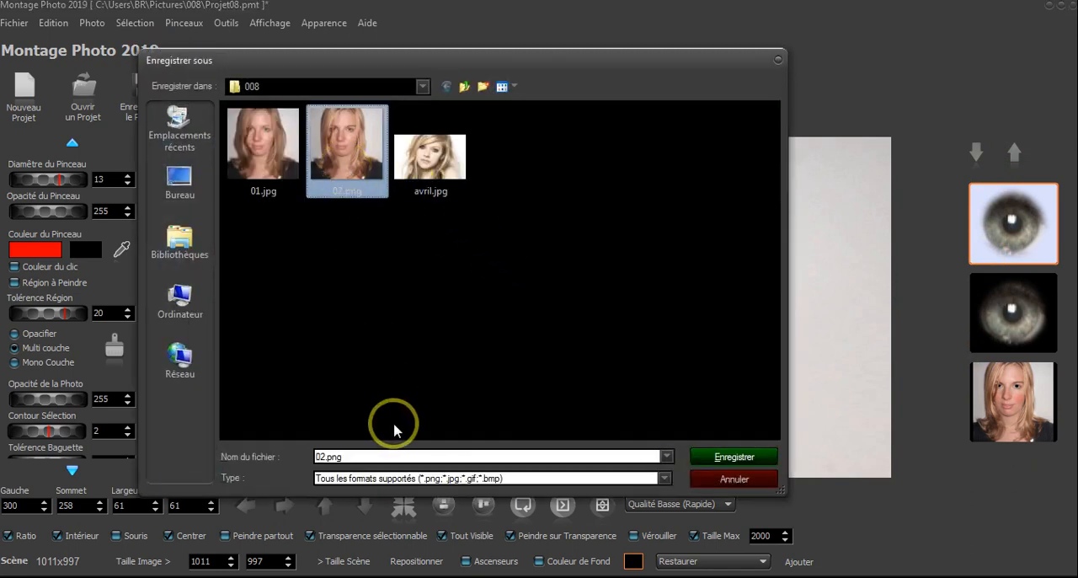
pyautogui.write('03')
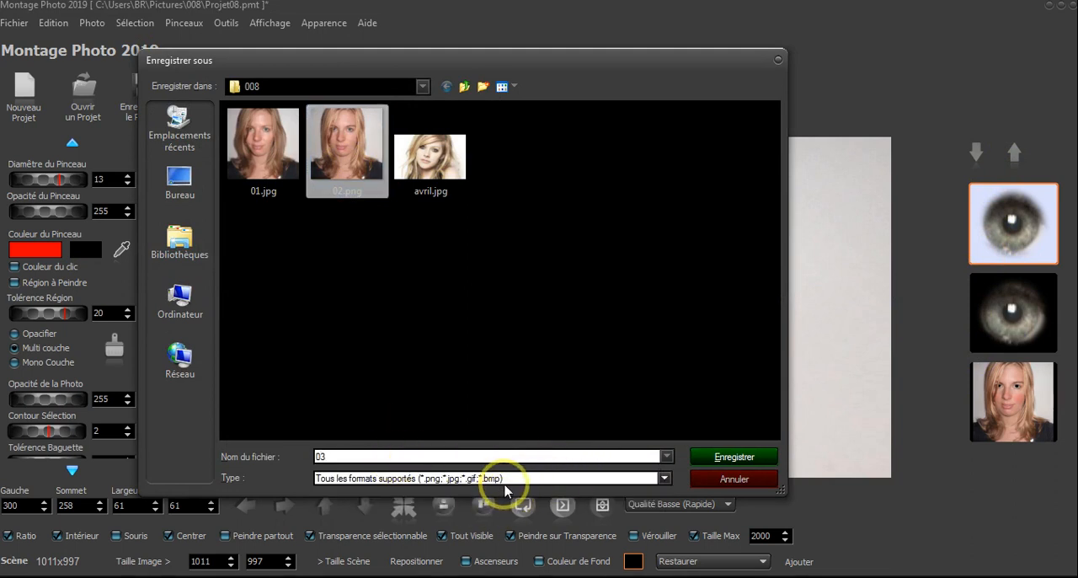
pyautogui.click(520, 479)
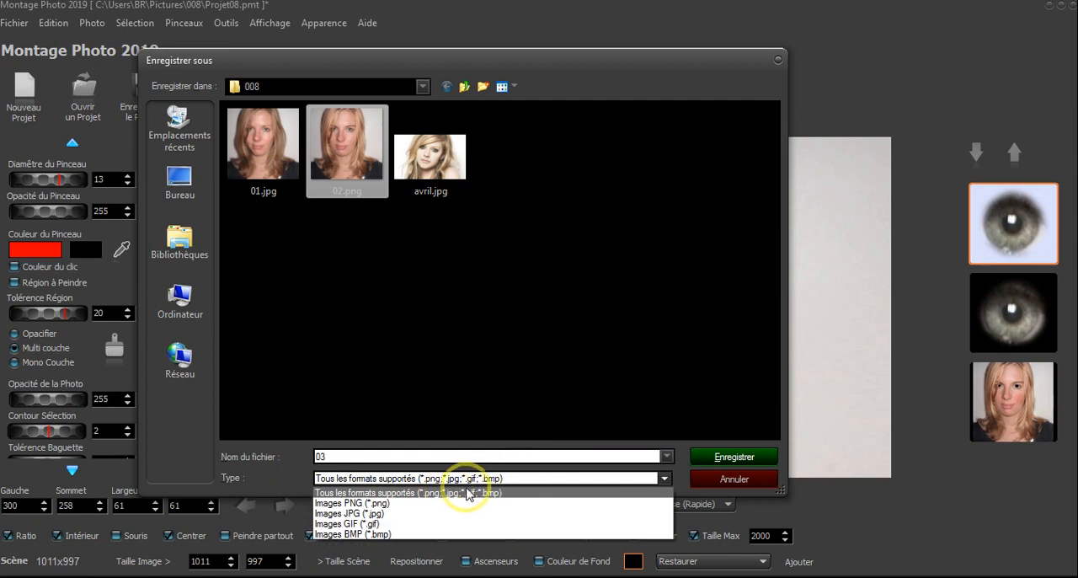
pyautogui.click(708, 376)
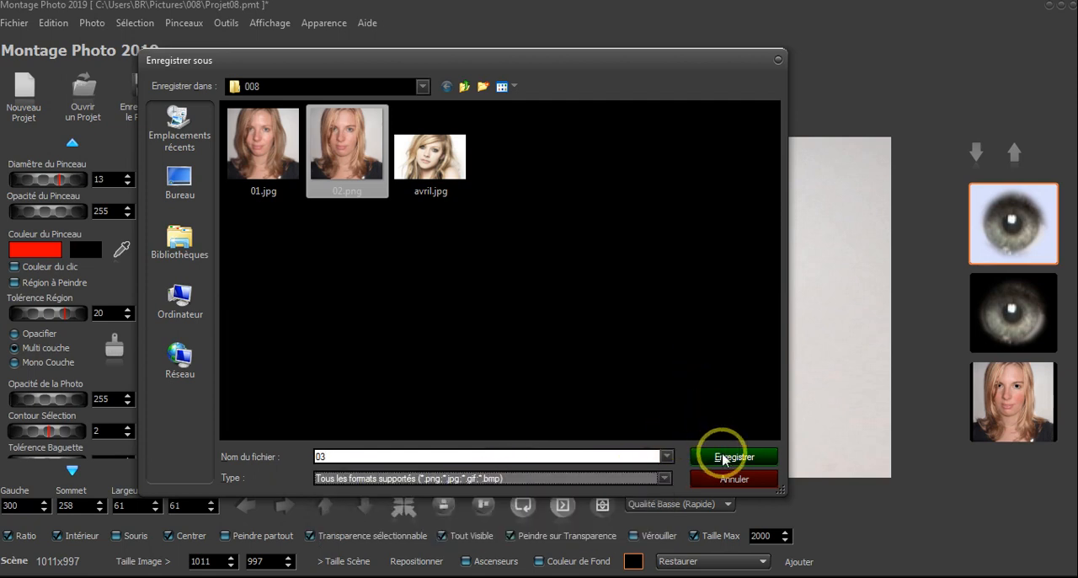
pyautogui.click(723, 459)
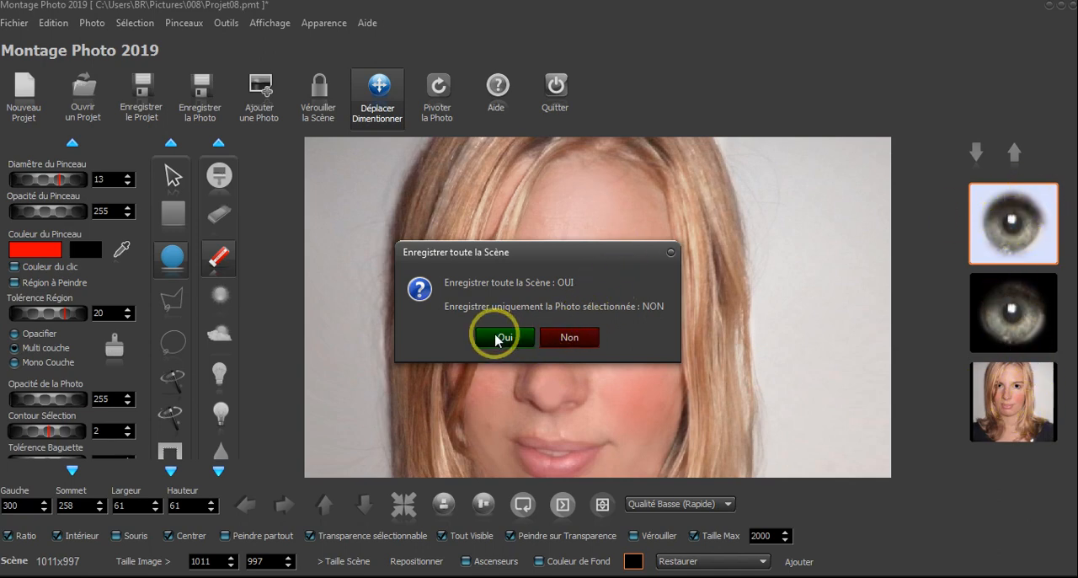
pyautogui.click(499, 338)
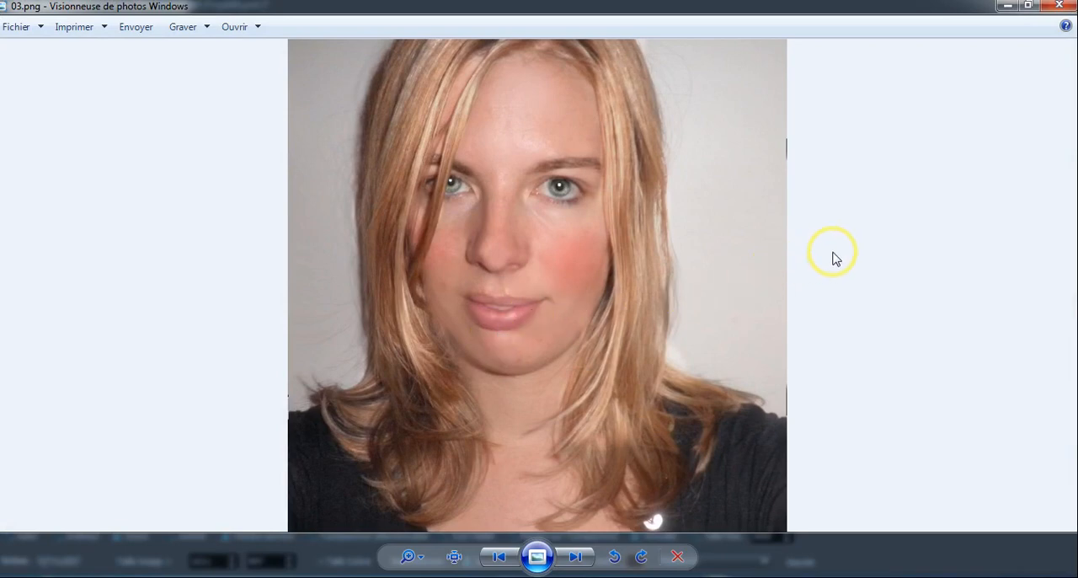
# Compare the saved 03.png with 02.png, the original 01.jpg and the source photo avril.jpg in the Windows photo viewer
pyautogui.press('Left')
pyautogui.press('Right')
pyautogui.press('Left')
pyautogui.press('Right')
pyautogui.press('Right')
pyautogui.press('Right')
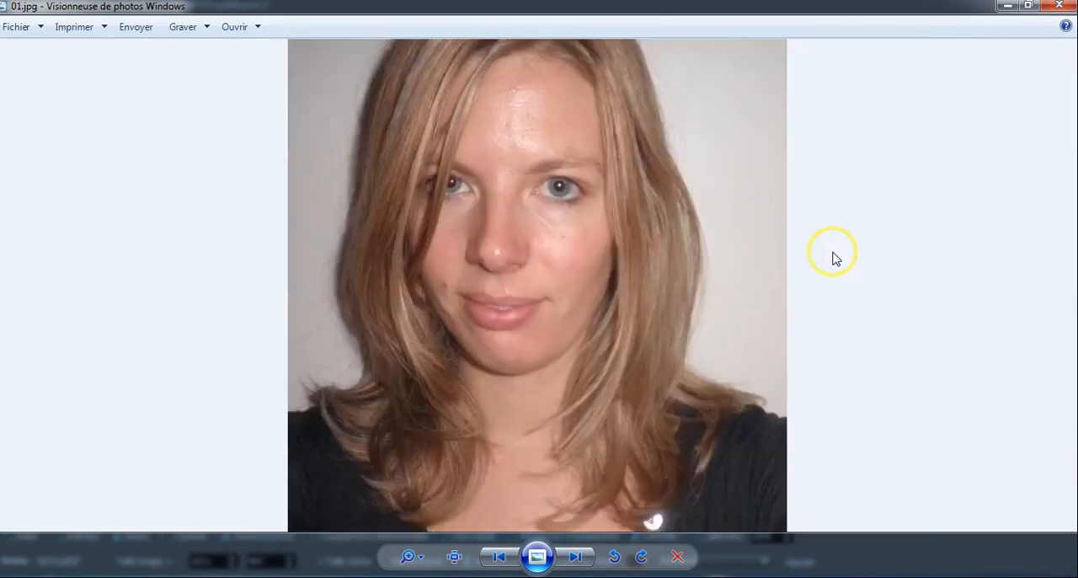
pyautogui.press('Right')
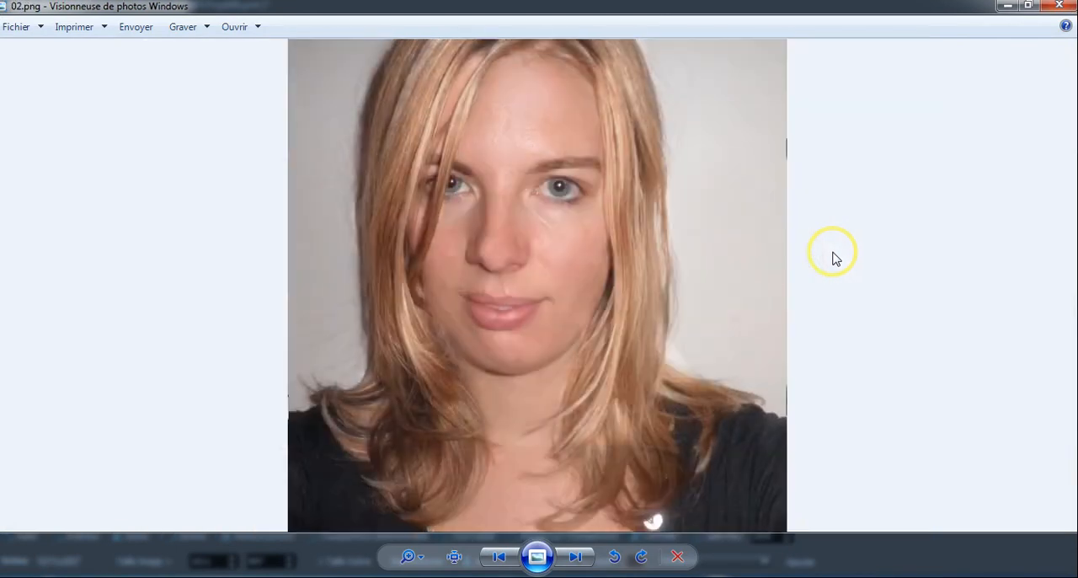
pyautogui.press('Right')
pyautogui.press('Left')
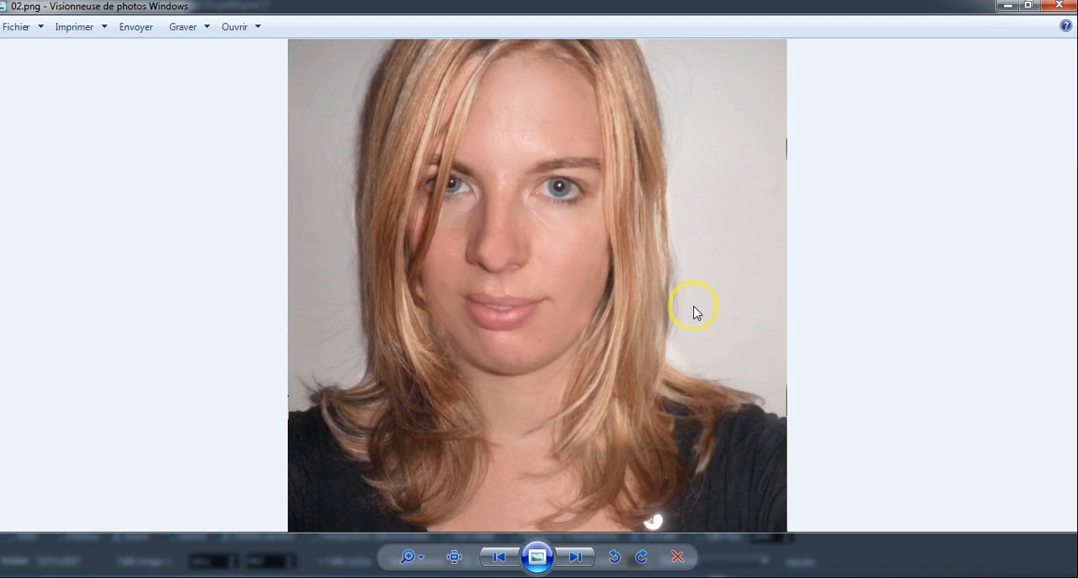
pyautogui.press('Right')
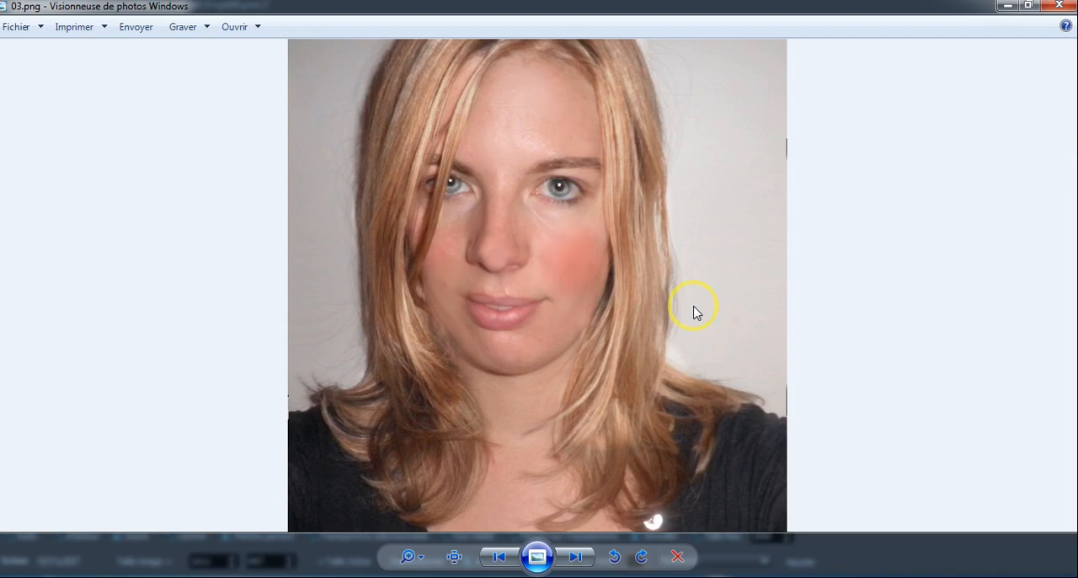
pyautogui.press('Right')
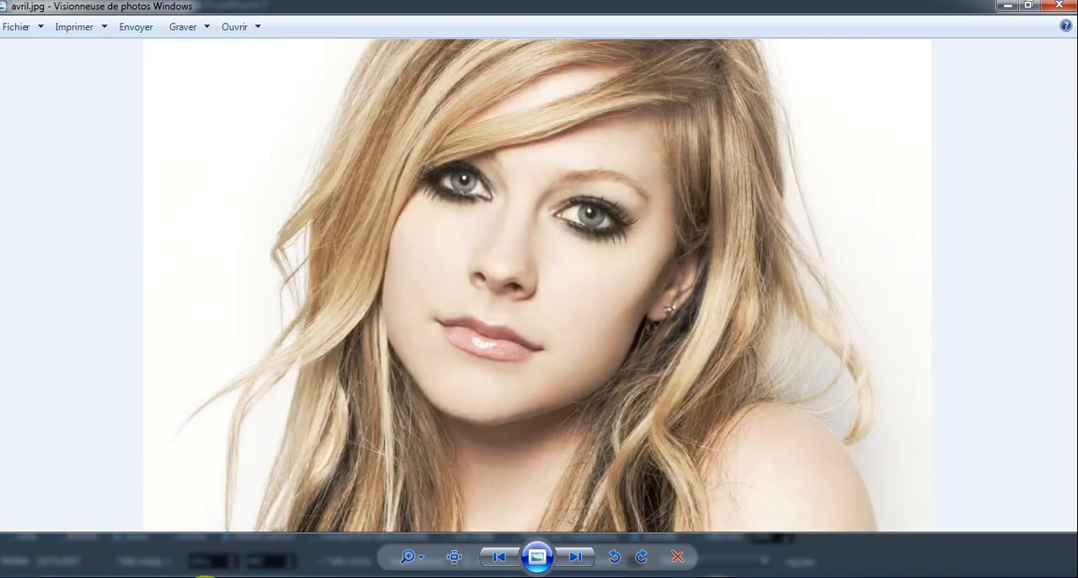
# Return to Montage Photo and merge both new irises and the portrait into a single photo
pyautogui.click(204, 577)
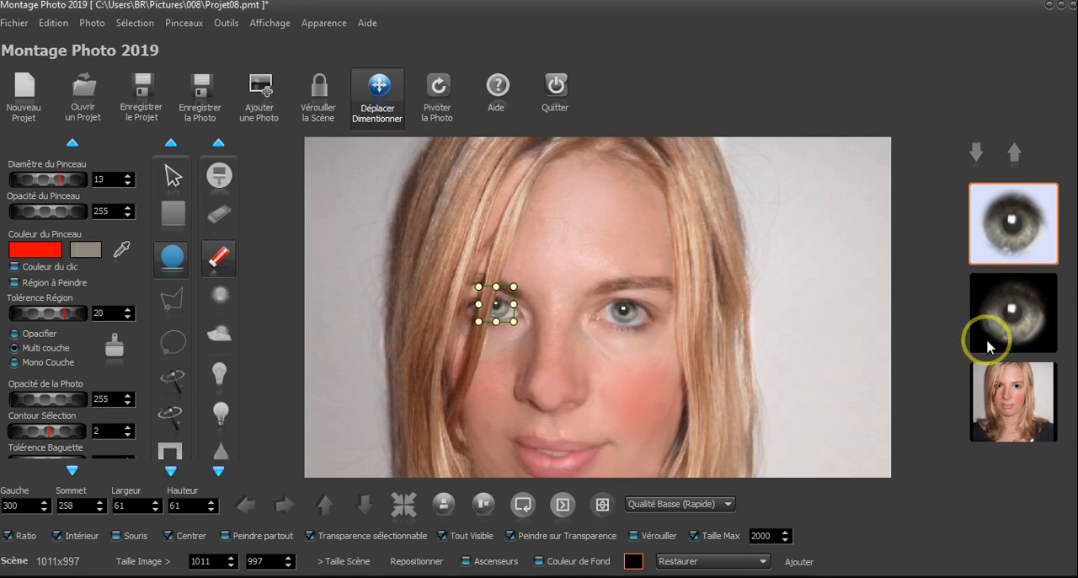
pyautogui.click(1015, 343)
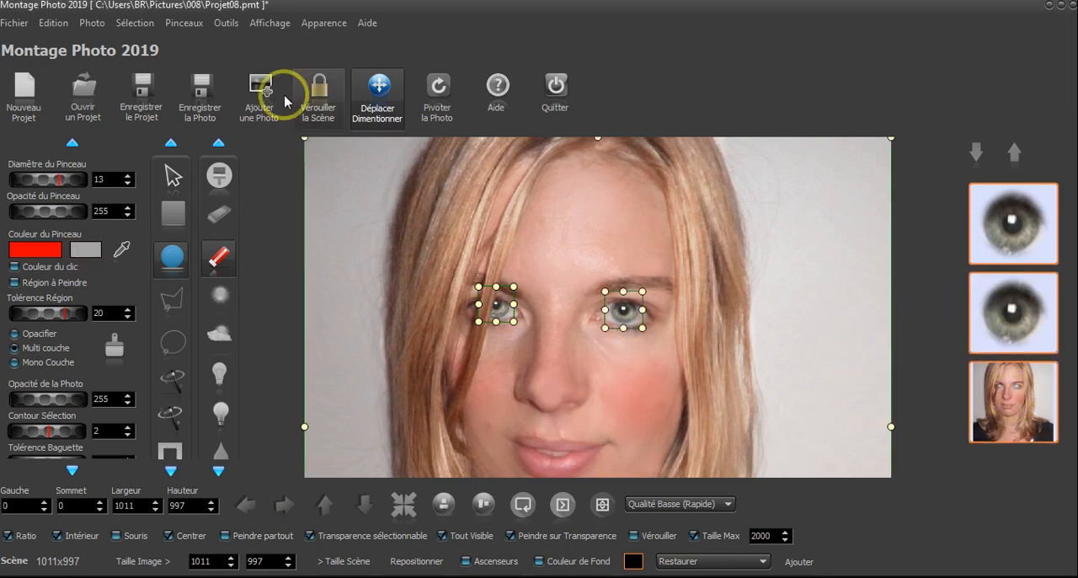
pyautogui.click(93, 25)
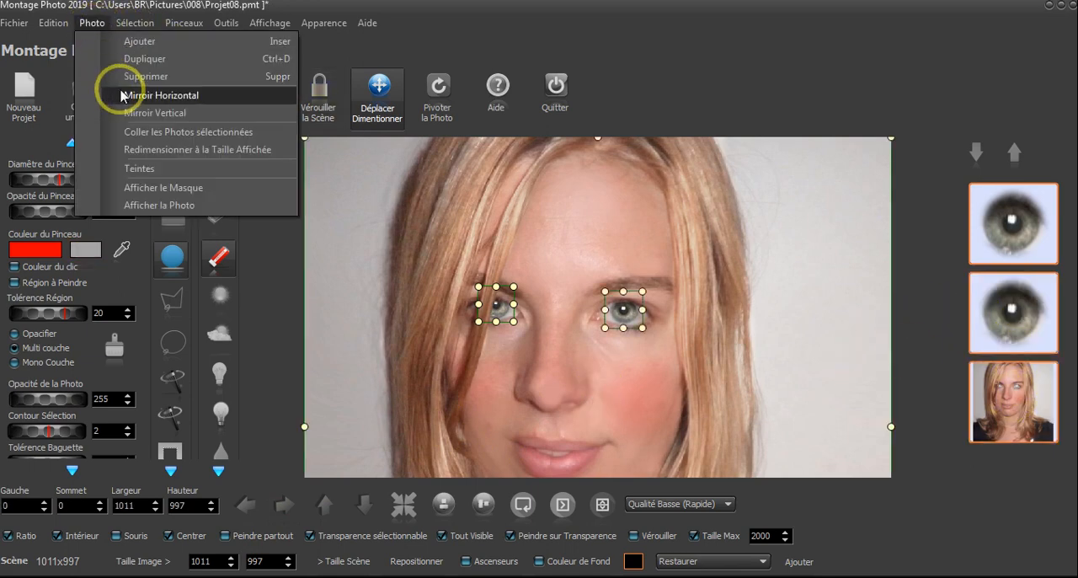
pyautogui.click(156, 132)
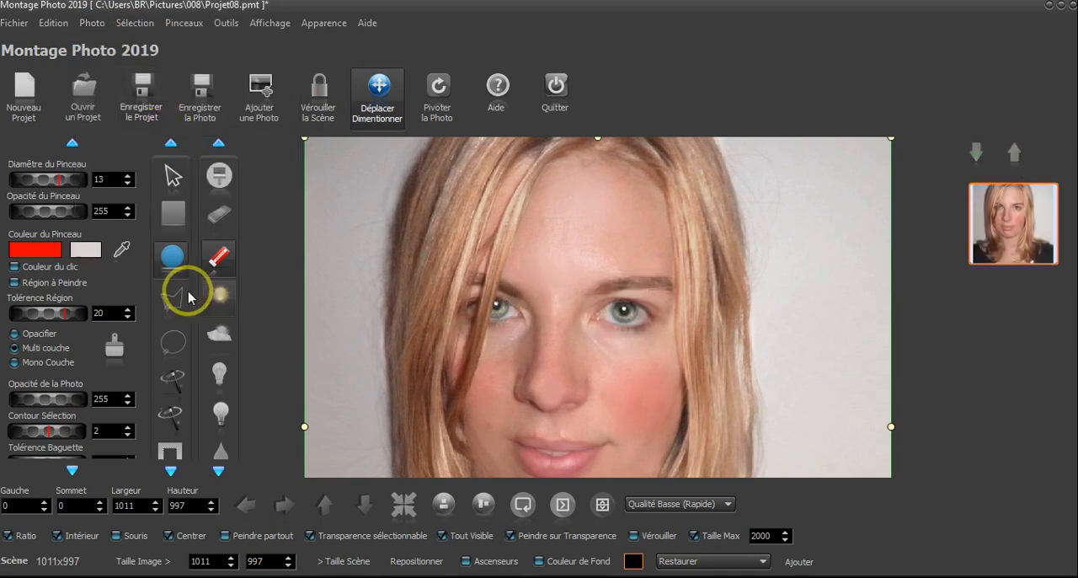
# Duplicate the merged portrait as a second photo in the scene
pyautogui.click(89, 24)
pyautogui.click(145, 59)
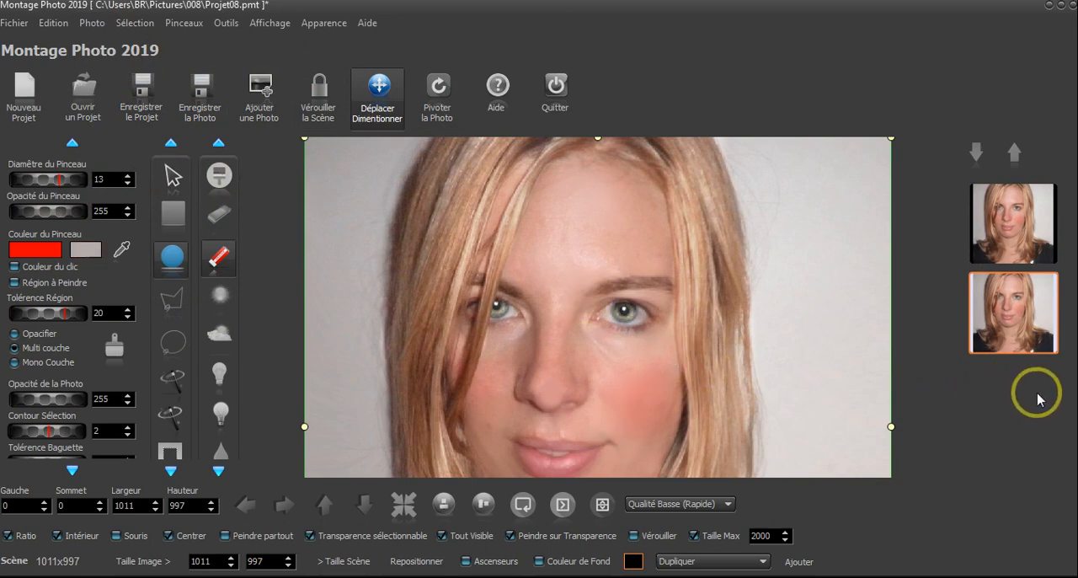
pyautogui.click(696, 564)
pyautogui.click(840, 71)
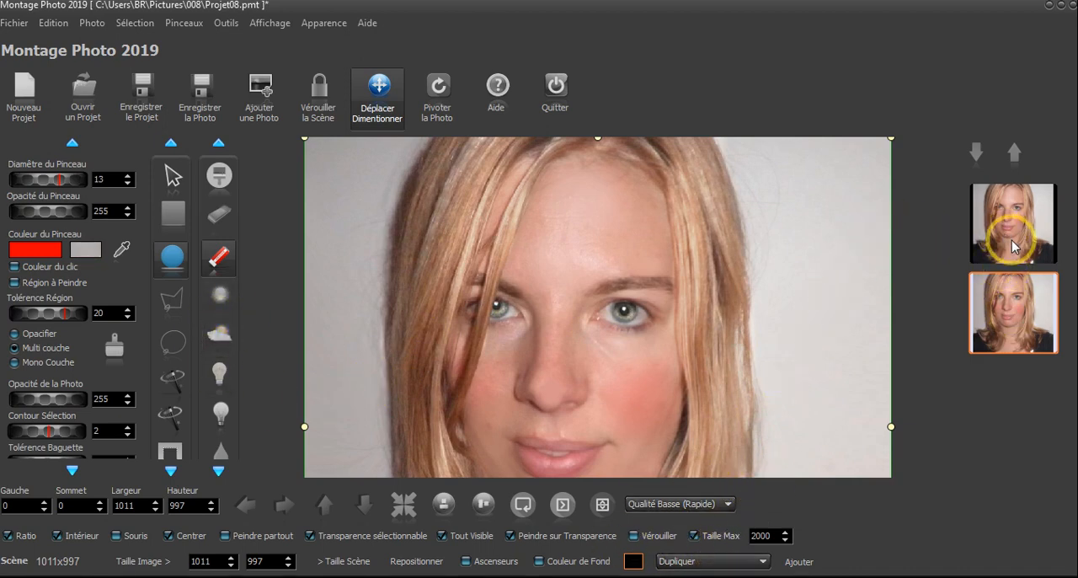
# Brighten the cheek farther from the hair strands with the sun brush at diameter 118 and opacity 100
pyautogui.click(220, 295)
pyautogui.moveTo(29, 177)
pyautogui.mouseDown()
pyautogui.moveTo(87, 187)
pyautogui.moveTo(116, 176)
pyautogui.mouseUp()
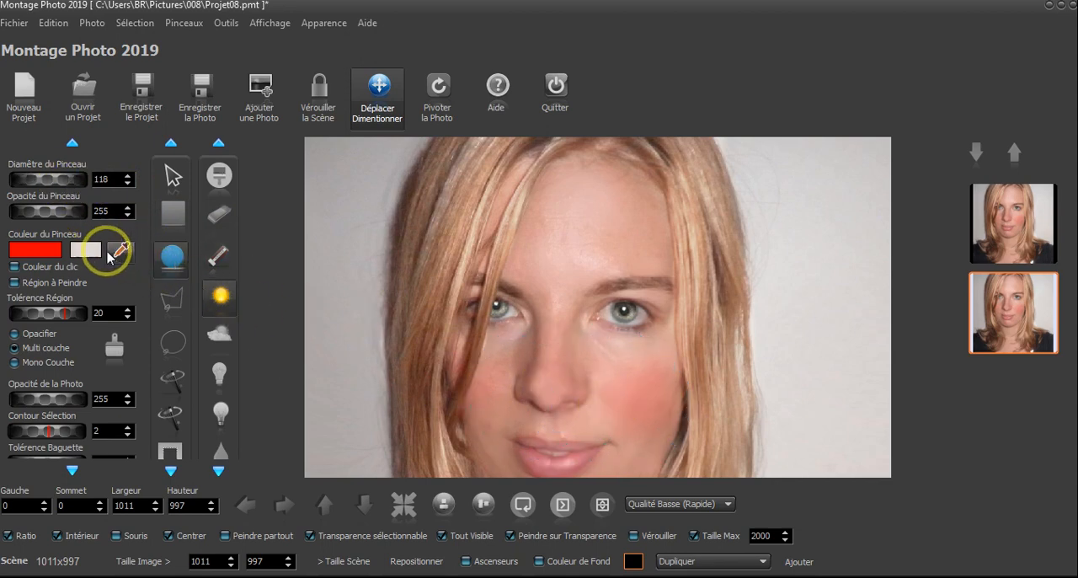
pyautogui.moveTo(65, 217)
pyautogui.mouseDown()
pyautogui.moveTo(42, 204)
pyautogui.moveTo(45, 216)
pyautogui.mouseUp()
pyautogui.moveTo(395, 367)
pyautogui.mouseDown()
pyautogui.moveTo(477, 361)
pyautogui.moveTo(639, 399)
pyautogui.moveTo(625, 387)
pyautogui.moveTo(655, 447)
pyautogui.mouseUp()
pyautogui.click(561, 241)
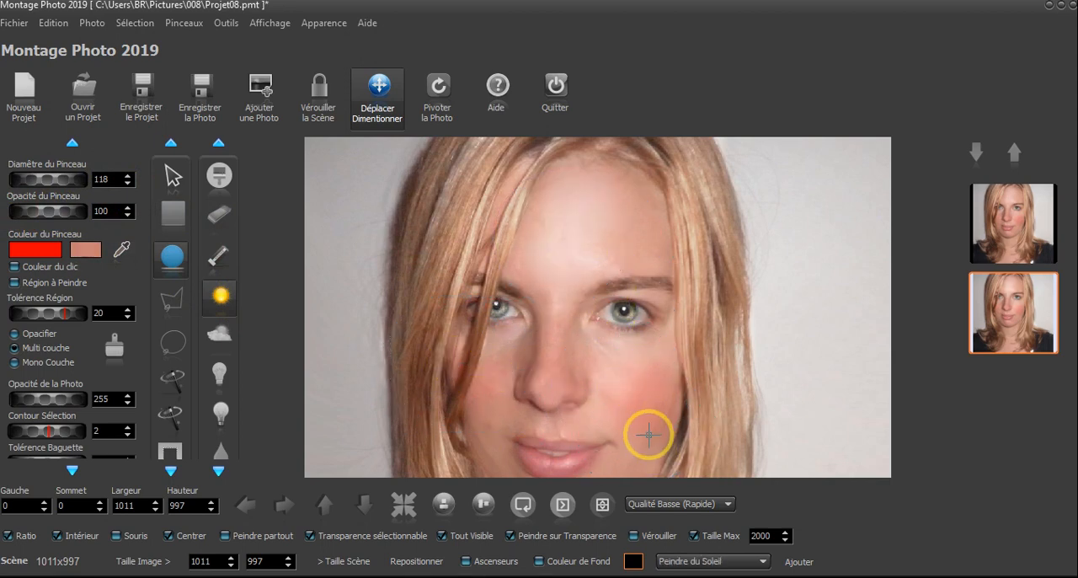
pyautogui.click(647, 400)
pyautogui.scroll(-4, 623, 282)
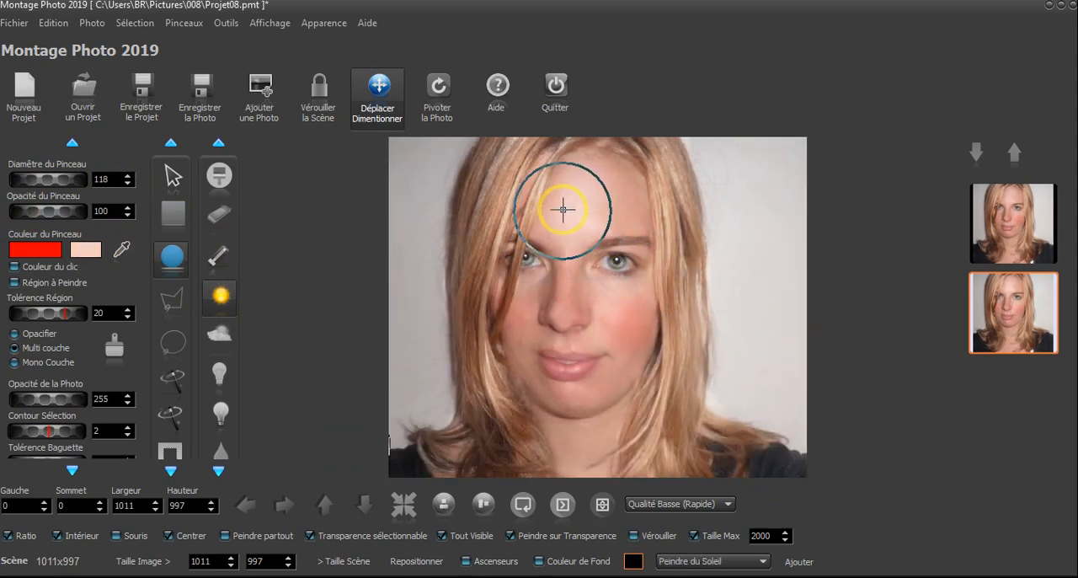
pyautogui.click(730, 562)
pyautogui.click(725, 546)
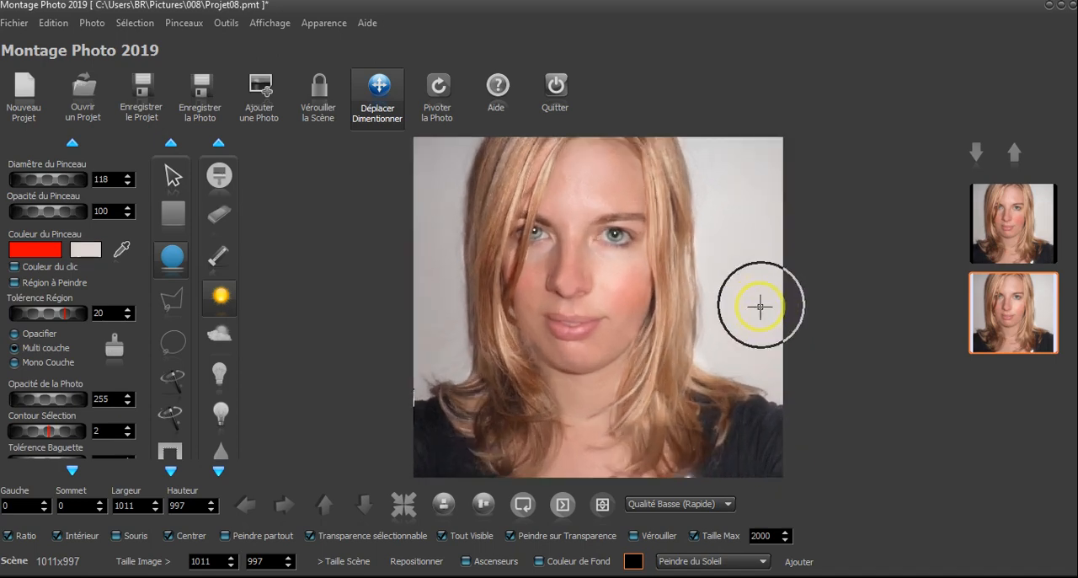
pyautogui.scroll(2, 727, 305)
pyautogui.scroll(-3, 729, 305)
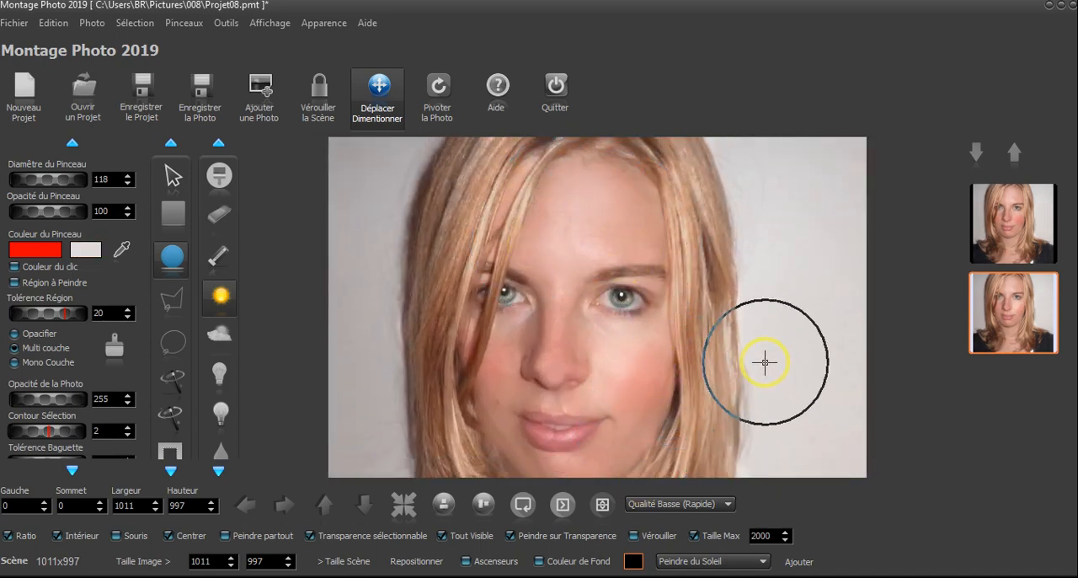
pyautogui.scroll(-2, 764, 358)
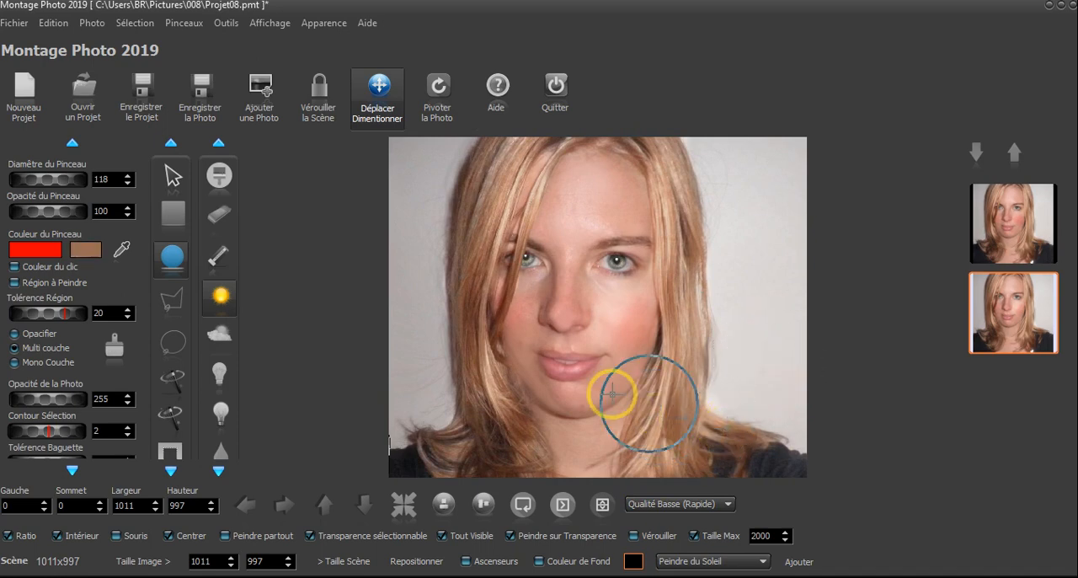
# Save the whole scene as a photo named 04 in the folder 008
pyautogui.click(205, 99)
pyautogui.click(431, 152)
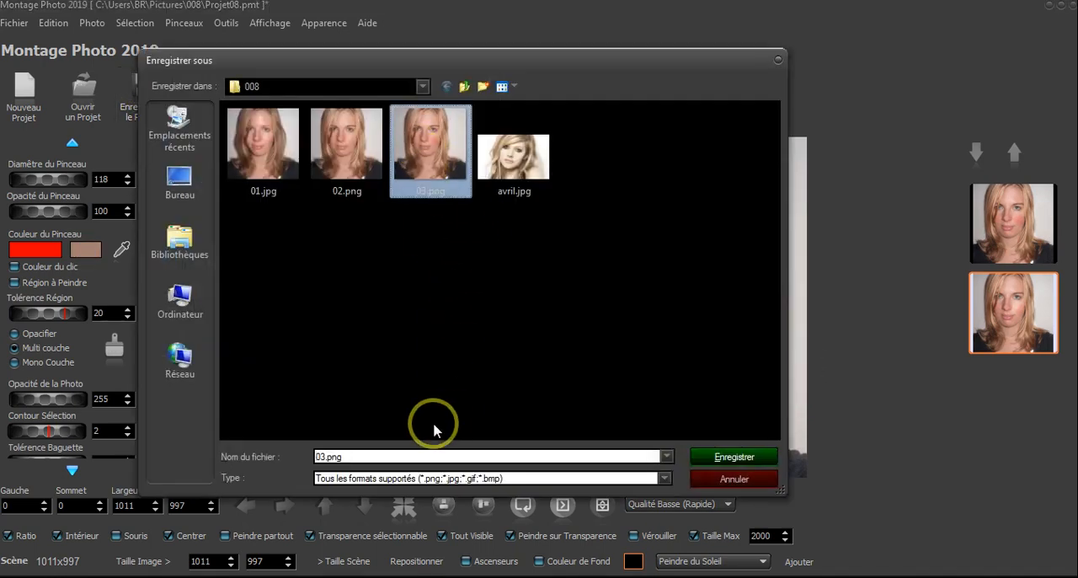
pyautogui.write('04')
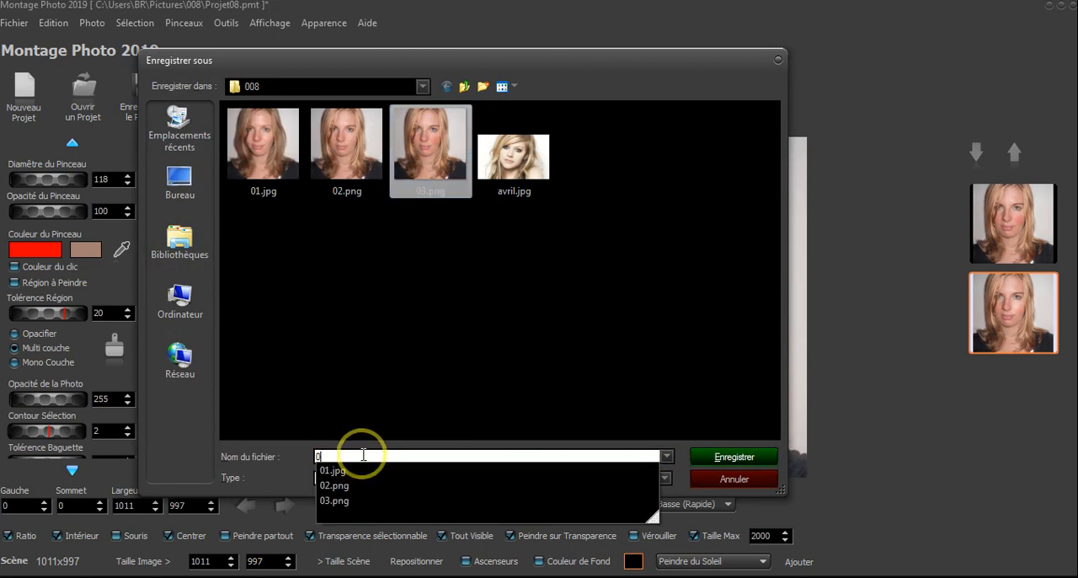
pyautogui.click(721, 460)
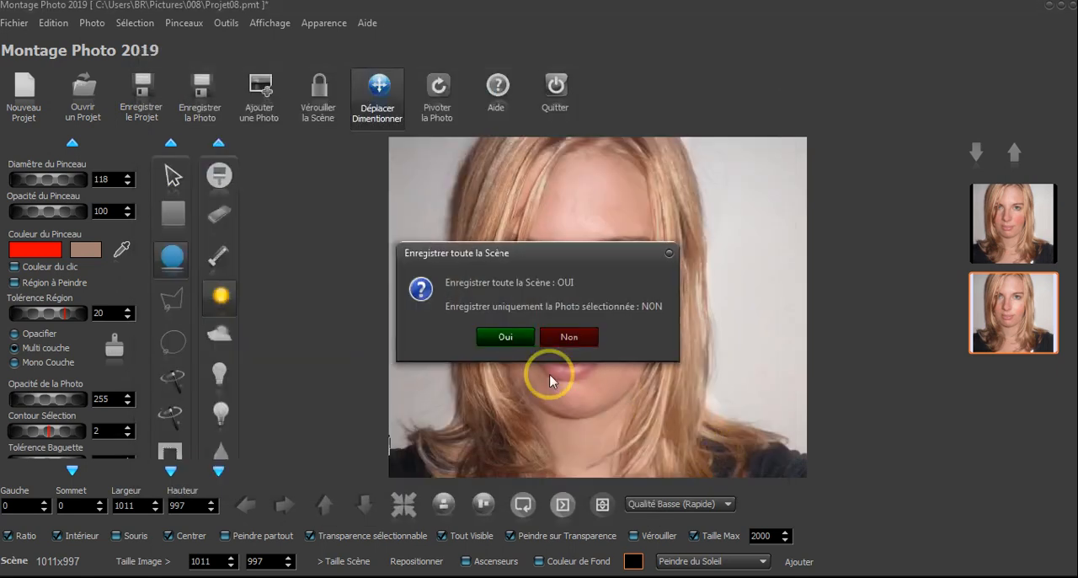
pyautogui.click(507, 339)
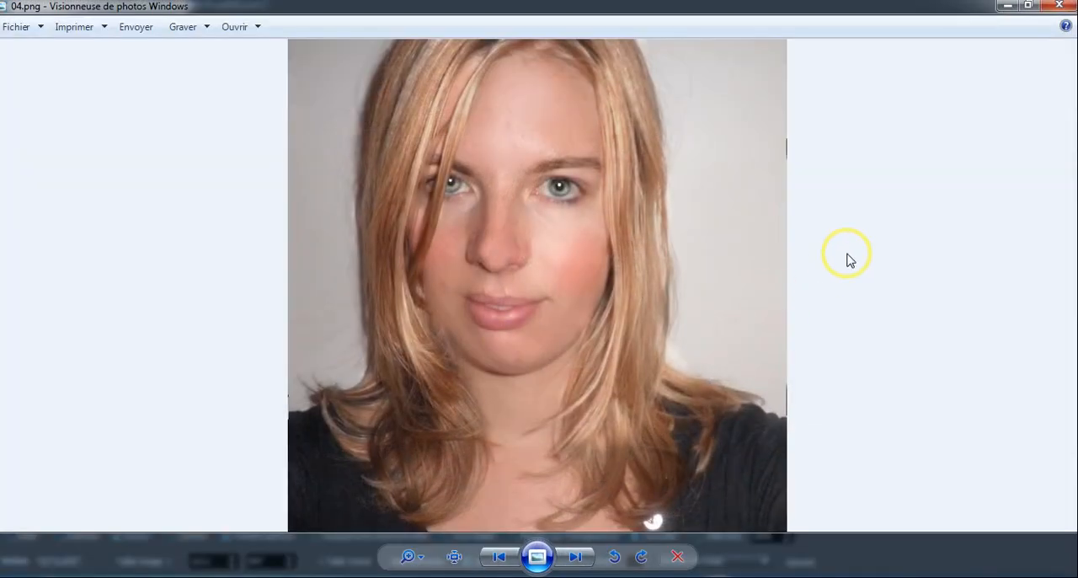
# Compare the saved 04.png with 03.png and 02.png in the Windows photo viewer, and close the viewer
pyautogui.press('Left')
pyautogui.press('Left')
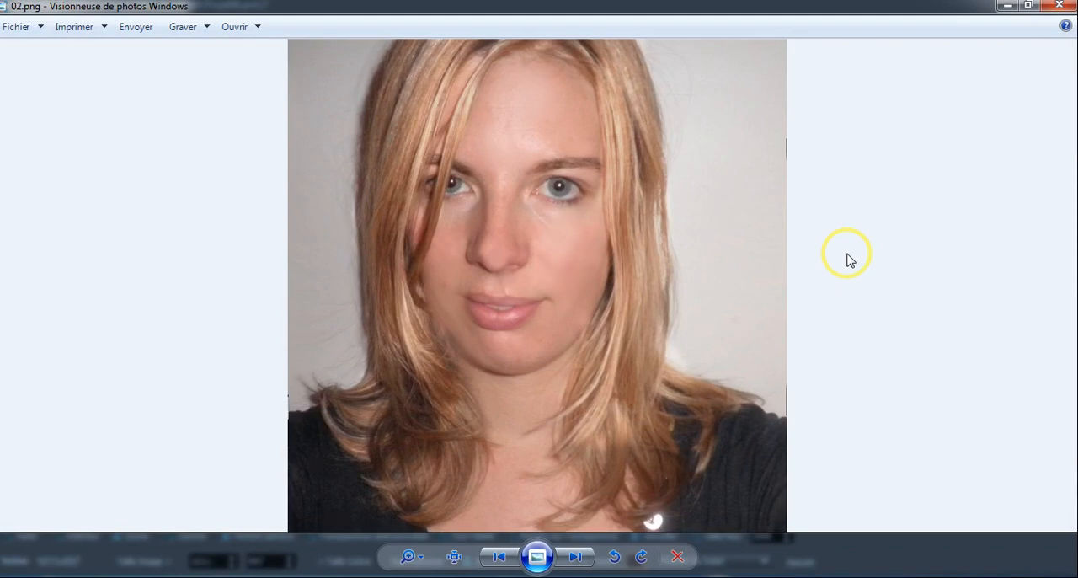
pyautogui.press('Right')
pyautogui.press('Right')
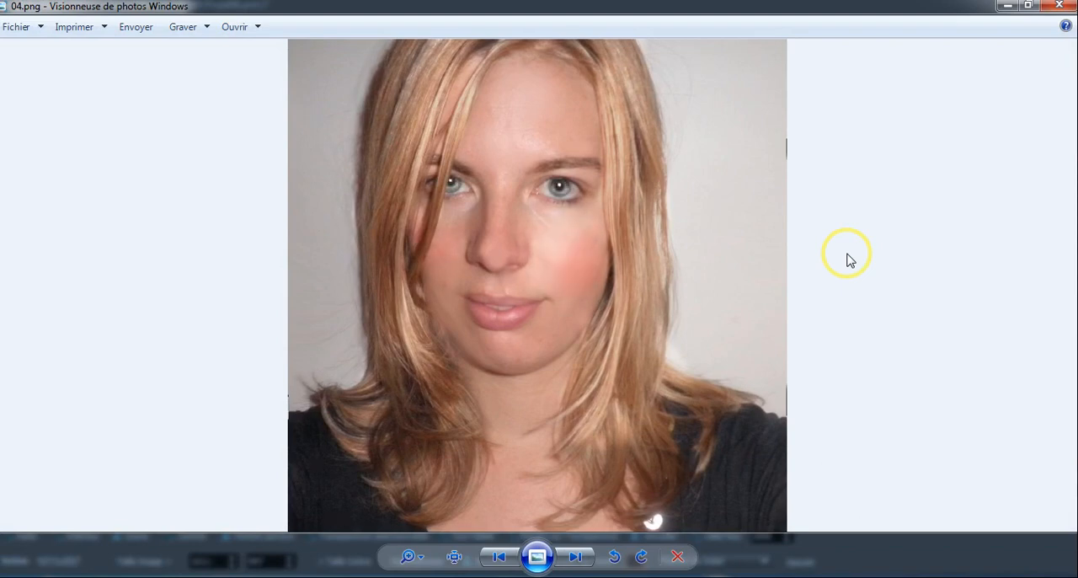
pyautogui.press('Left')
pyautogui.press('Right')
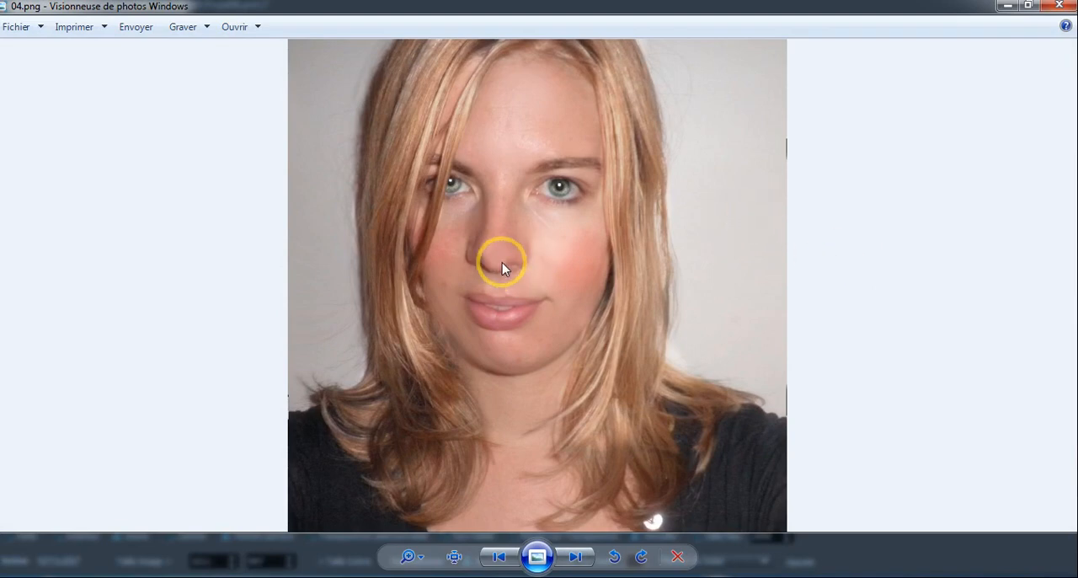
pyautogui.press('Left')
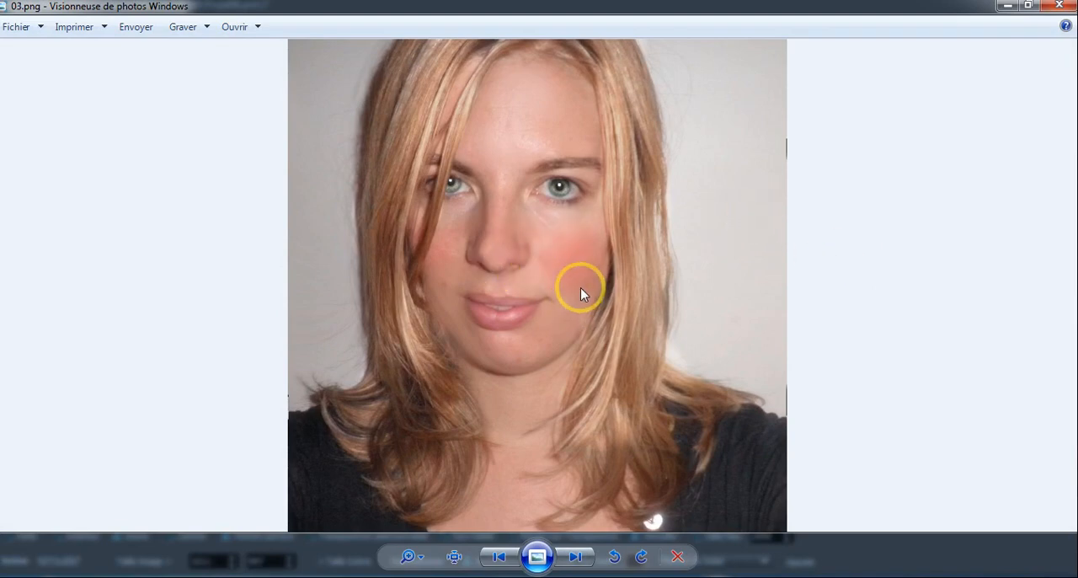
pyautogui.press('Left')
pyautogui.press('Right')
pyautogui.press('Right')
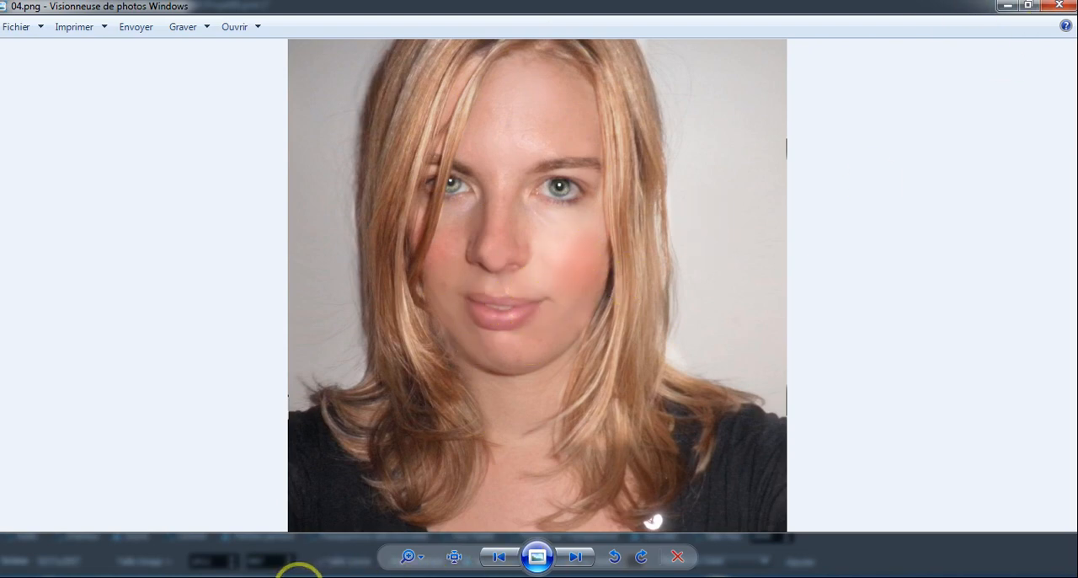
pyautogui.click(1058, 8)
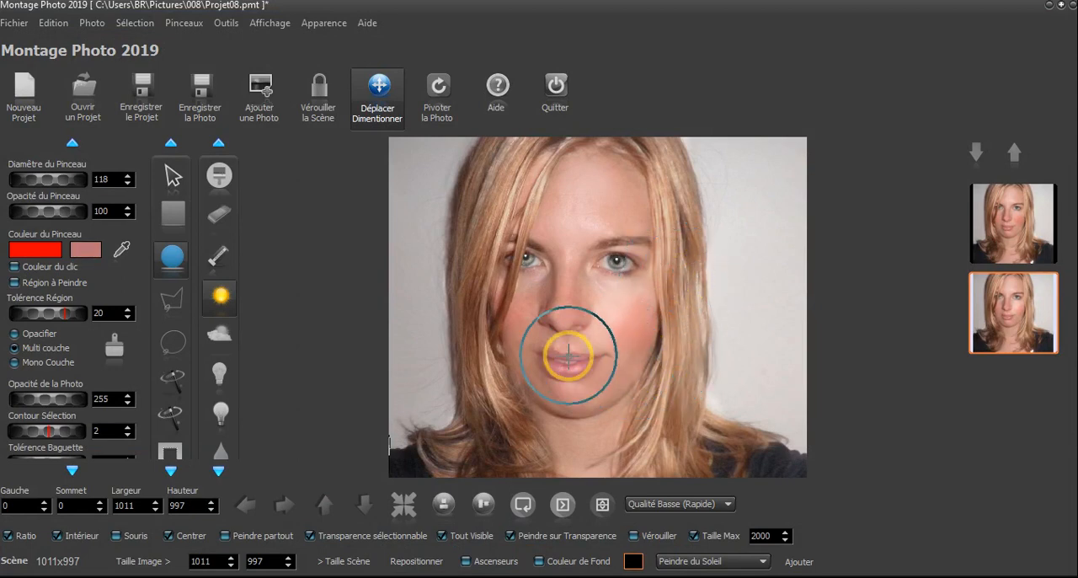
# Return to the scene and duplicate the brightened portrait
pyautogui.scroll(-4, 548, 325)
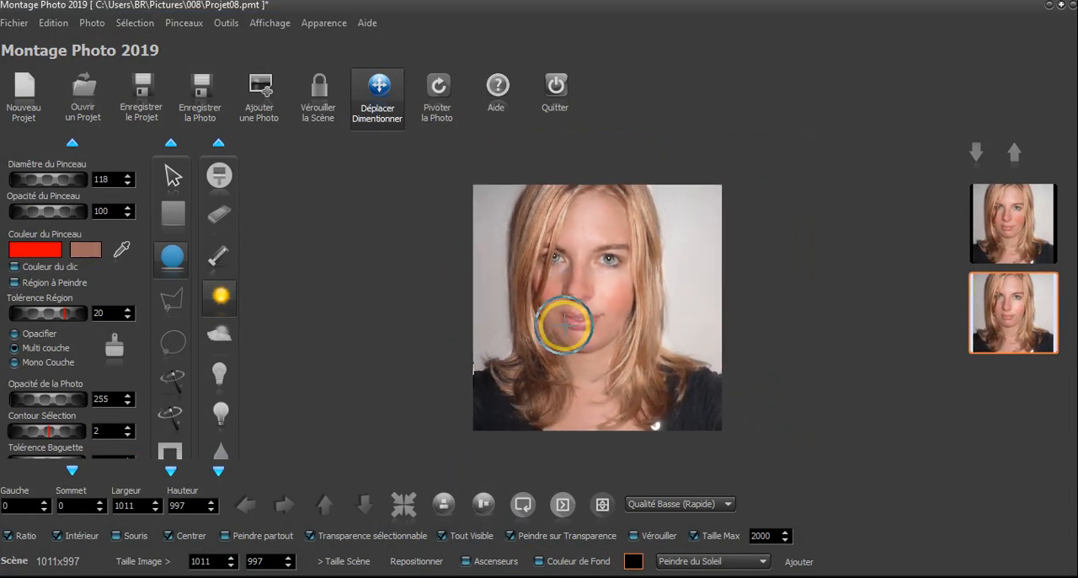
pyautogui.scroll(8, 505, 319)
pyautogui.scroll(2, 576, 318)
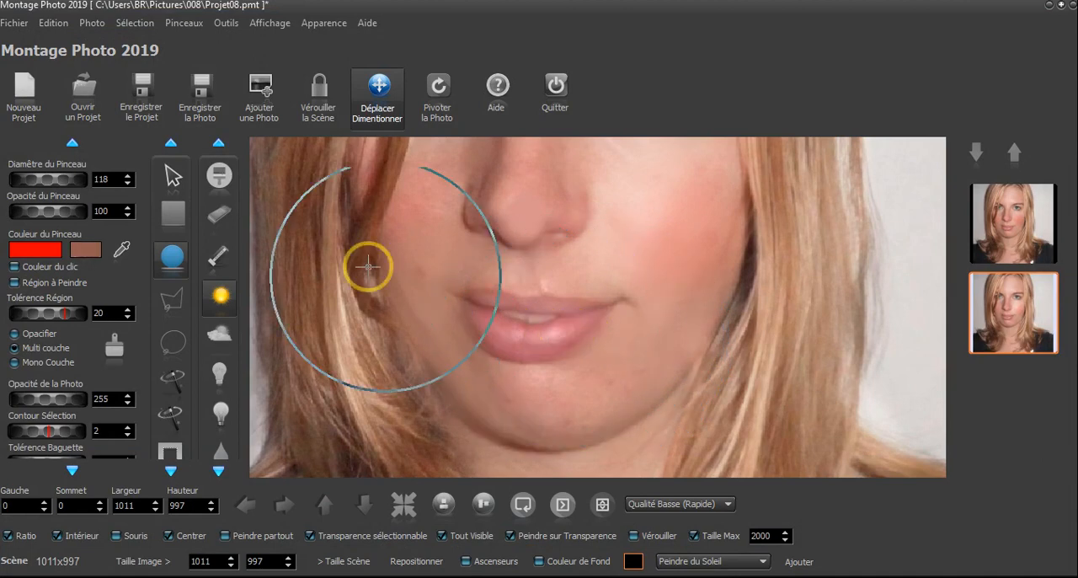
pyautogui.click(1006, 223)
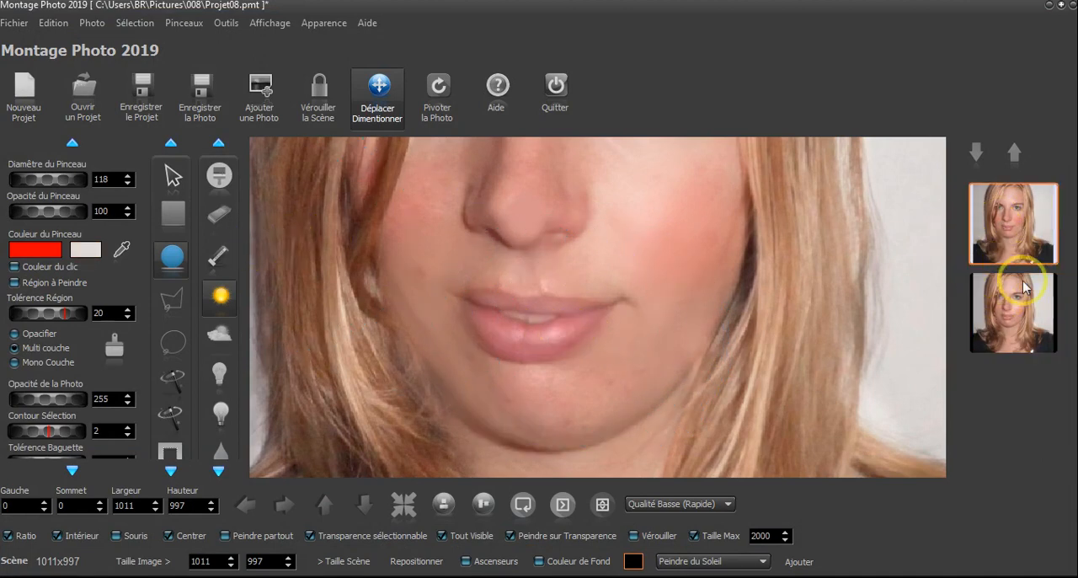
pyautogui.click(1011, 323)
pyautogui.click(91, 23)
pyautogui.click(131, 59)
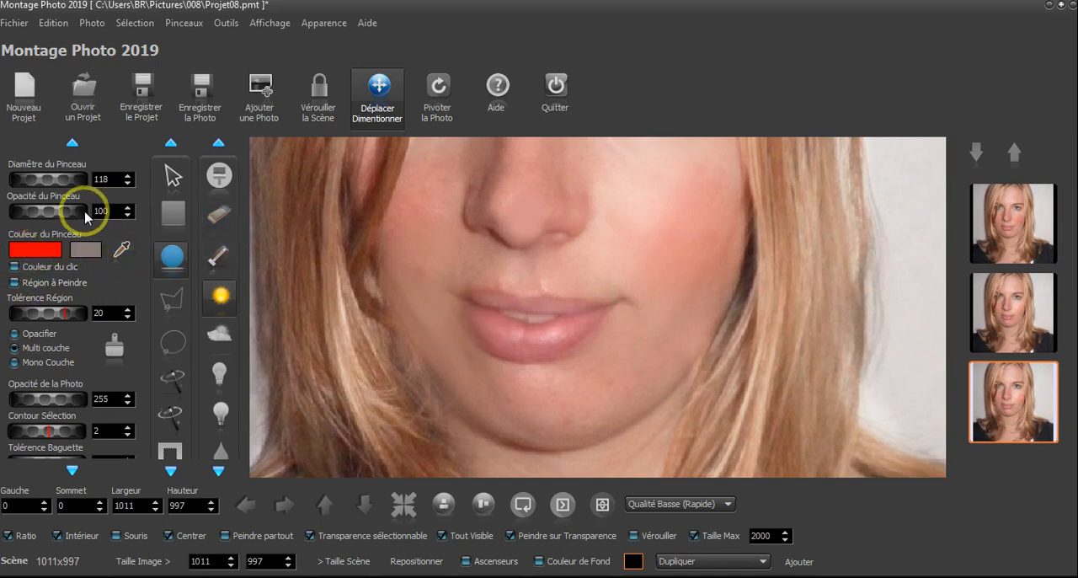
# Paint red over the lower and upper lips with the paint brush at diameter 30 and opacity 55
pyautogui.moveTo(79, 211); pyautogui.dragTo(27, 214)
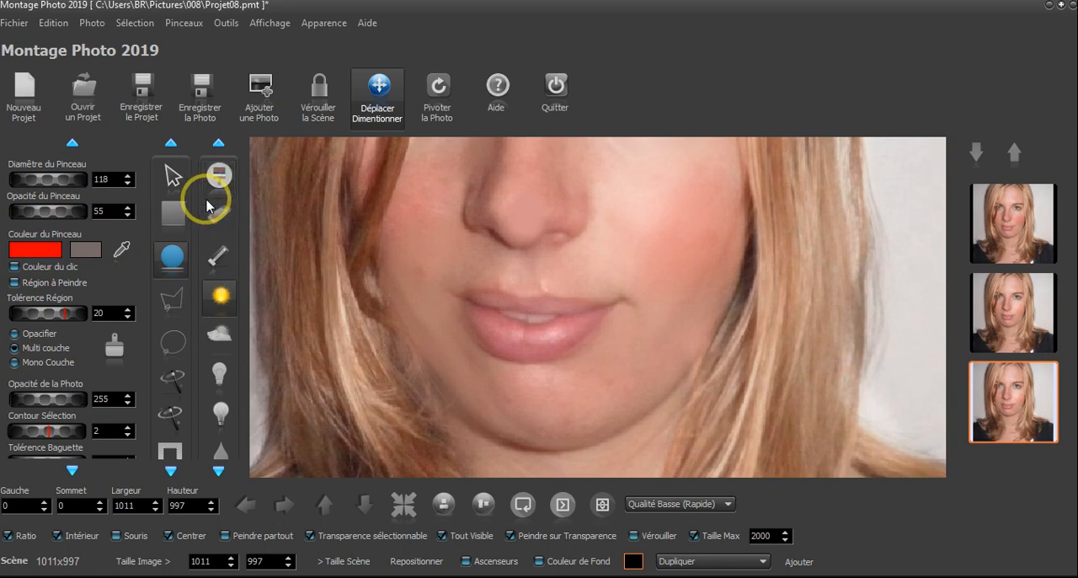
pyautogui.click(219, 175)
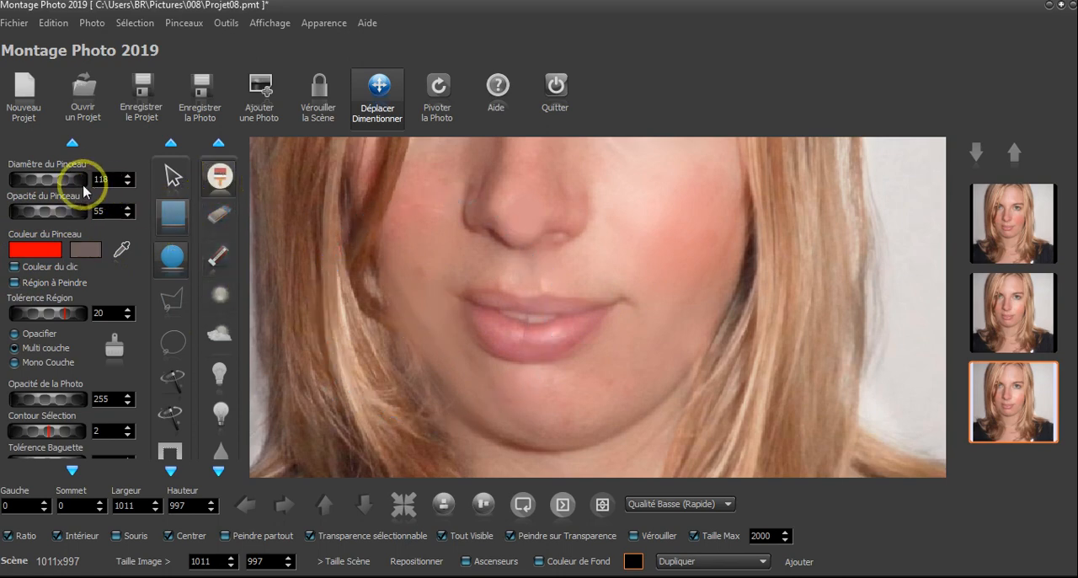
pyautogui.moveTo(84, 180); pyautogui.dragTo(25, 183)
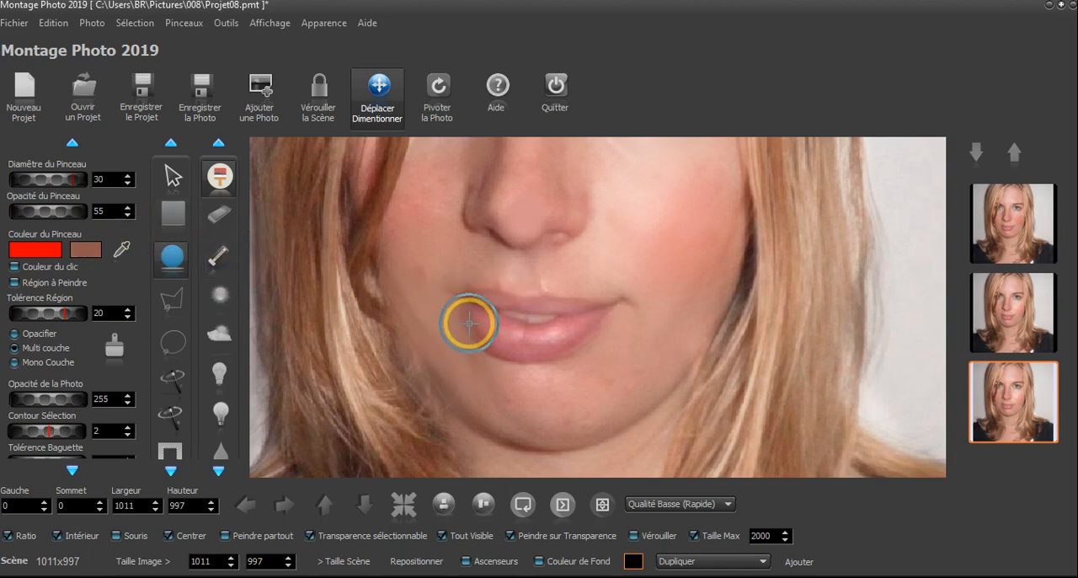
pyautogui.moveTo(469, 323)
pyautogui.mouseDown()
pyautogui.moveTo(586, 351)
pyautogui.moveTo(644, 324)
pyautogui.mouseUp()
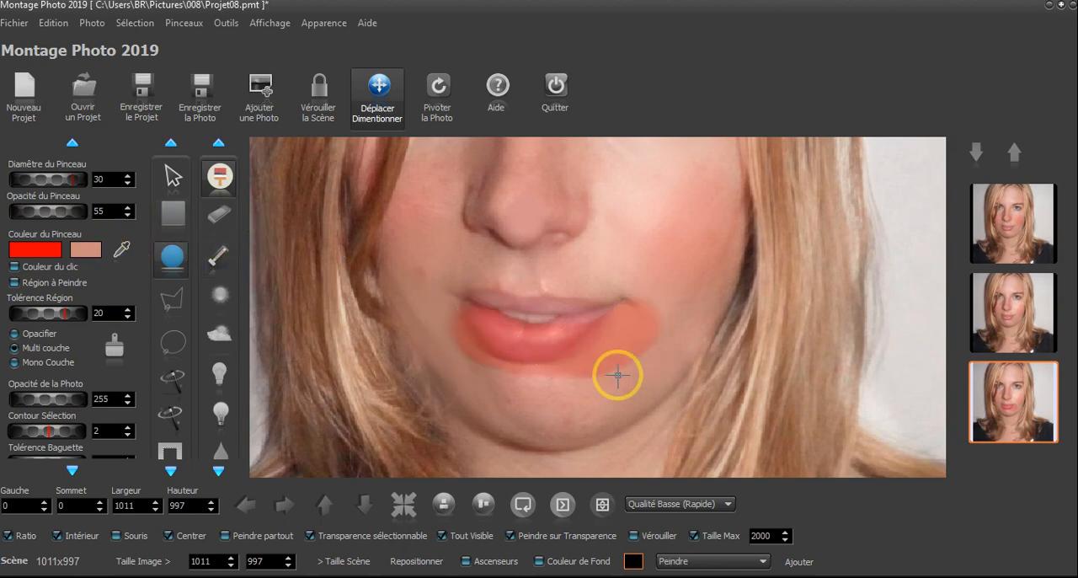
pyautogui.moveTo(501, 284)
pyautogui.mouseDown()
pyautogui.moveTo(468, 287)
pyautogui.moveTo(570, 285)
pyautogui.moveTo(539, 281)
pyautogui.mouseUp()
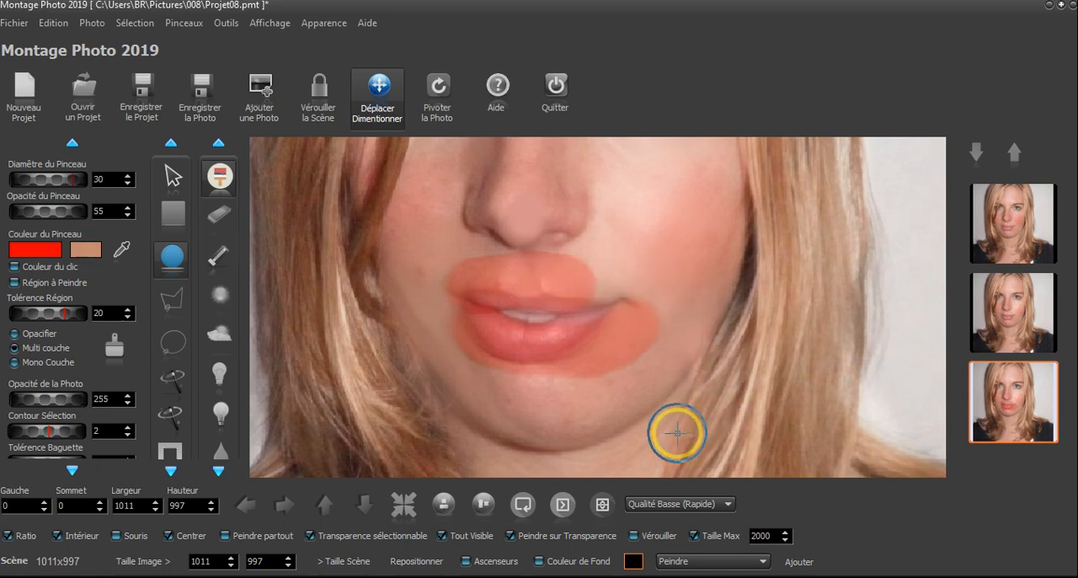
pyautogui.hotkey('ctrl', 'z')
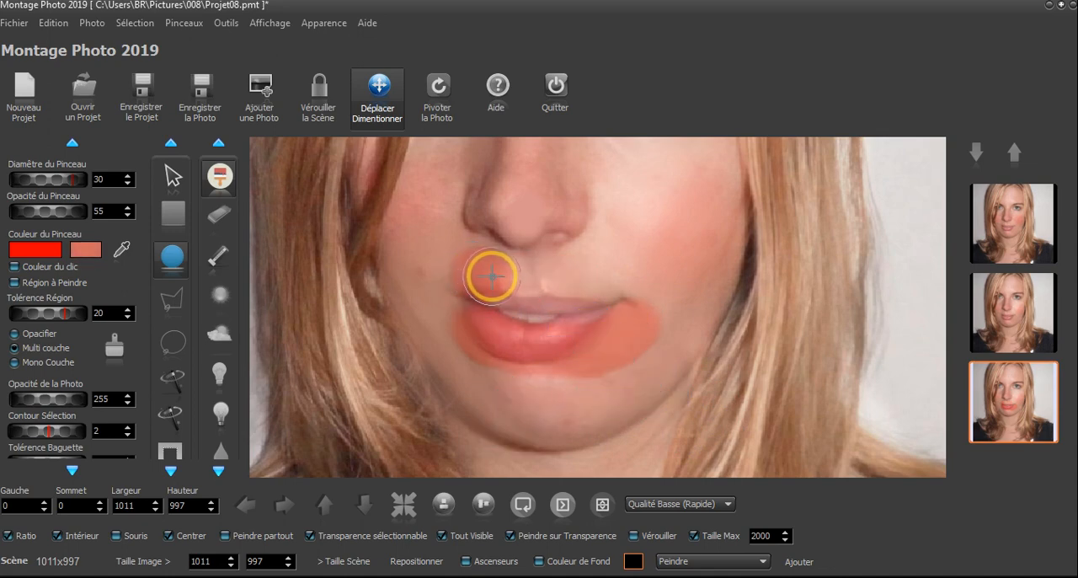
pyautogui.moveTo(492, 276); pyautogui.dragTo(758, 290)
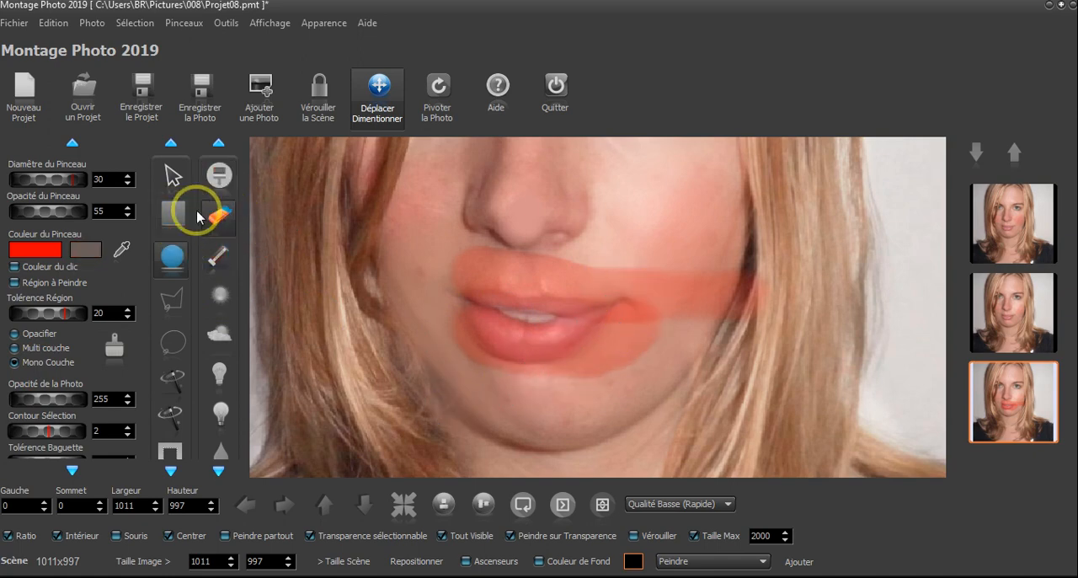
# Erase the red spill around the lower lip with the eraser at opacity 255, and restore the over-erased red on the lower lip
pyautogui.moveTo(55, 214); pyautogui.dragTo(86, 212)
pyautogui.moveTo(632, 345)
pyautogui.mouseDown()
pyautogui.moveTo(633, 334)
pyautogui.moveTo(541, 378)
pyautogui.moveTo(472, 354)
pyautogui.moveTo(434, 321)
pyautogui.mouseUp()
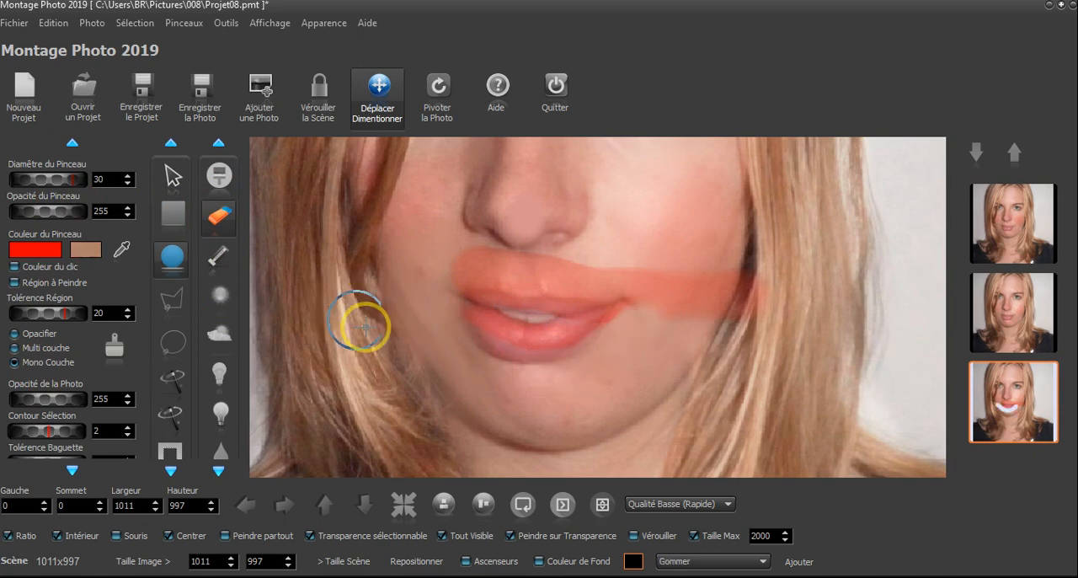
pyautogui.scroll(3, 564, 371)
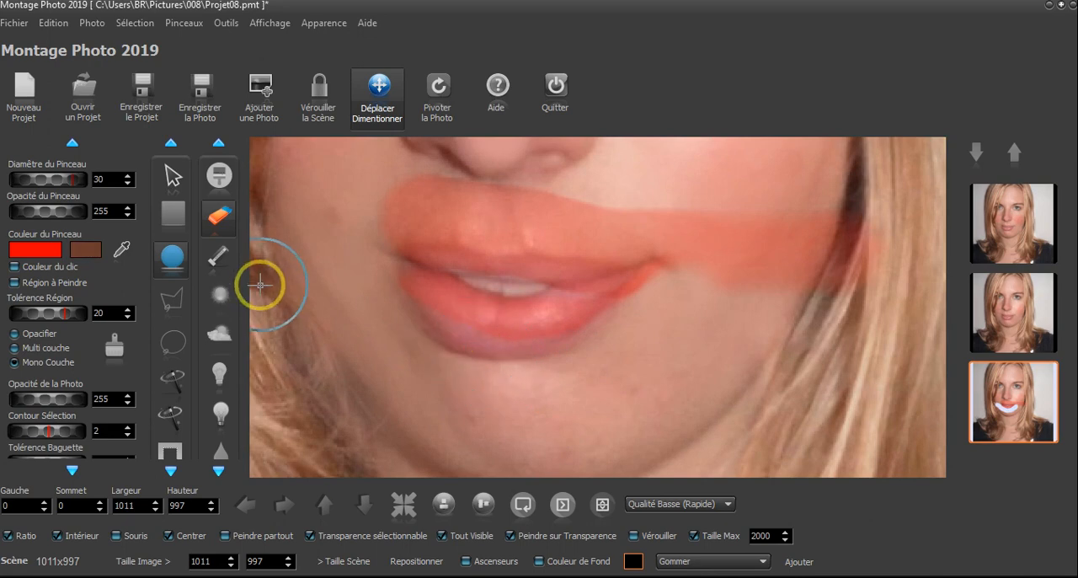
pyautogui.click(219, 253)
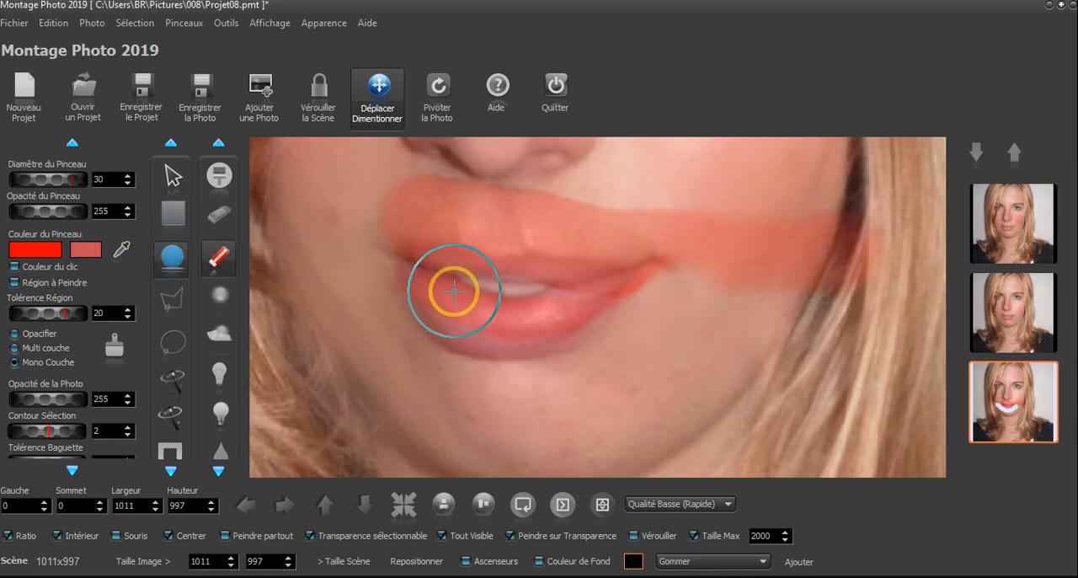
pyautogui.moveTo(452, 291)
pyautogui.mouseDown()
pyautogui.moveTo(472, 308)
pyautogui.moveTo(543, 305)
pyautogui.mouseUp()
# Erase the excess red above the upper lip and across the cheek beside the mouth
pyautogui.click(219, 216)
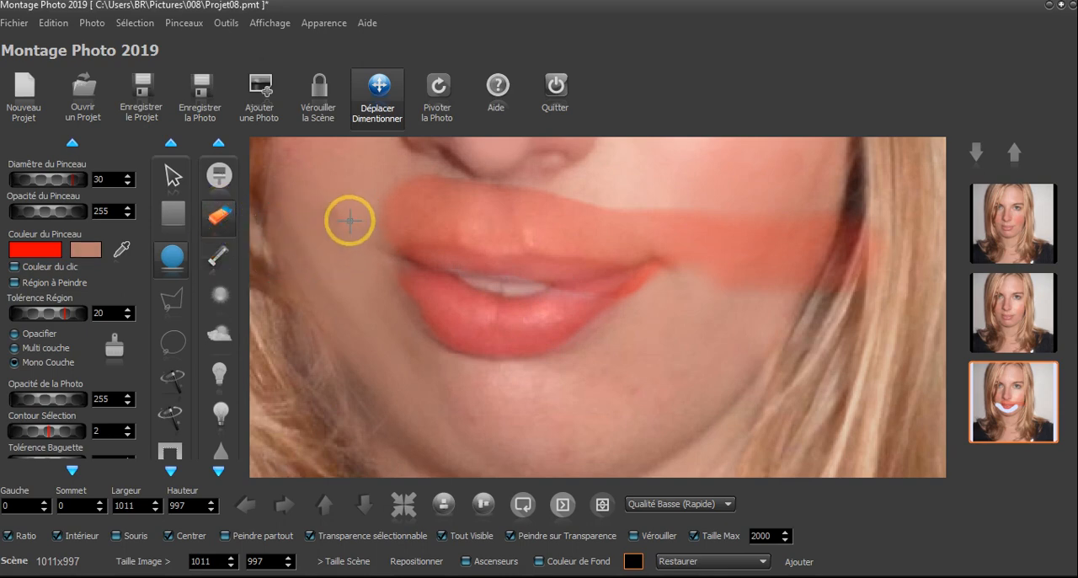
pyautogui.moveTo(420, 203)
pyautogui.mouseDown()
pyautogui.moveTo(686, 218)
pyautogui.moveTo(695, 244)
pyautogui.mouseUp()
pyautogui.moveTo(639, 318)
pyautogui.mouseDown()
pyautogui.moveTo(719, 264)
pyautogui.moveTo(826, 279)
pyautogui.moveTo(833, 247)
pyautogui.moveTo(812, 227)
pyautogui.moveTo(759, 299)
pyautogui.moveTo(851, 264)
pyautogui.moveTo(848, 247)
pyautogui.moveTo(745, 227)
pyautogui.moveTo(730, 281)
pyautogui.mouseUp()
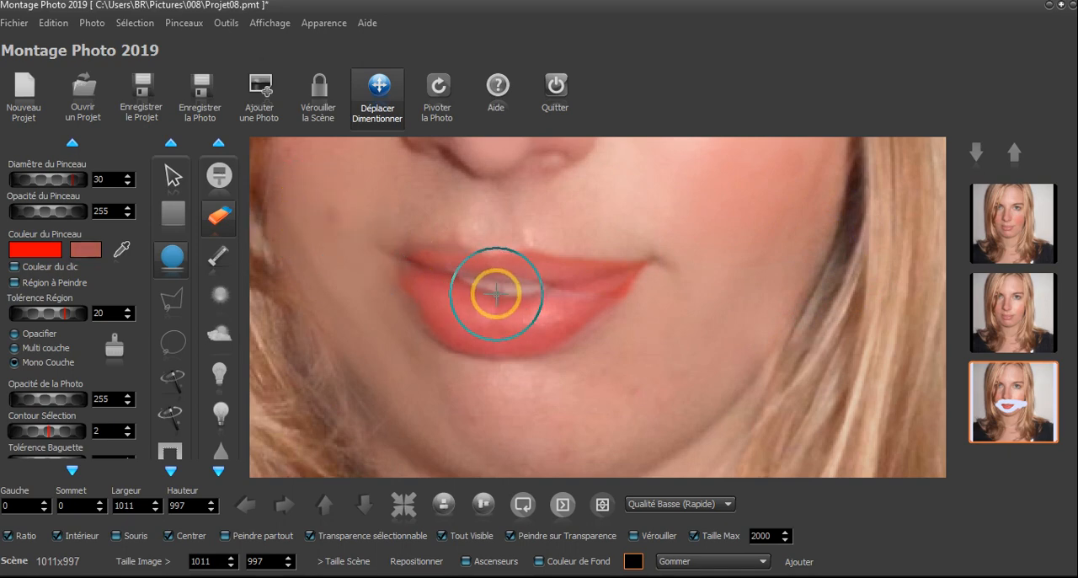
# Restore the missing red along the upper lip and mouth corner with the restore brush at diameter 9
pyautogui.scroll(-1, 496, 294)
pyautogui.scroll(-2, 224, 175)
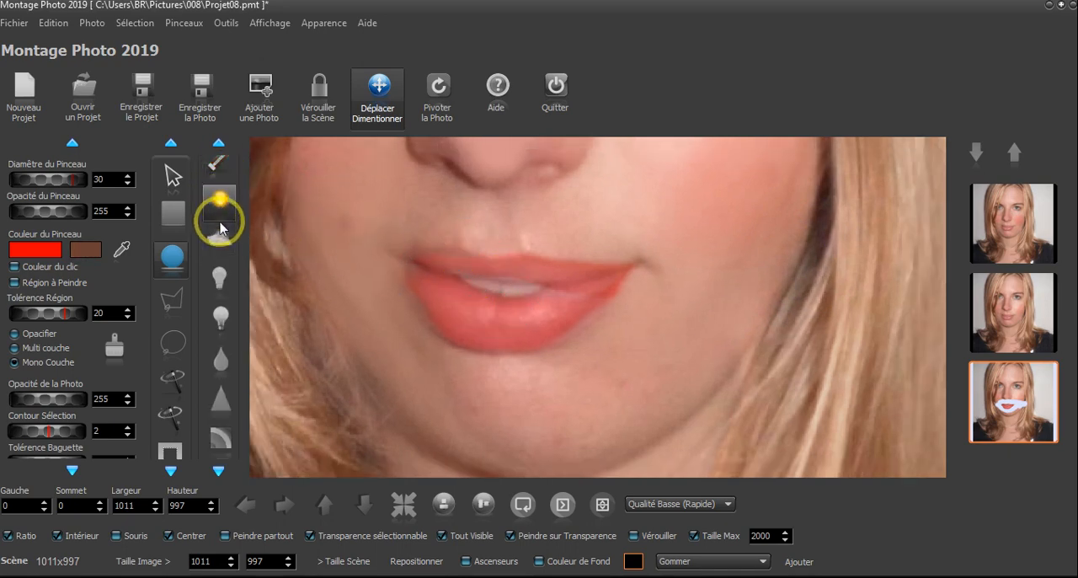
pyautogui.scroll(-2, 215, 203)
pyautogui.scroll(3, 219, 217)
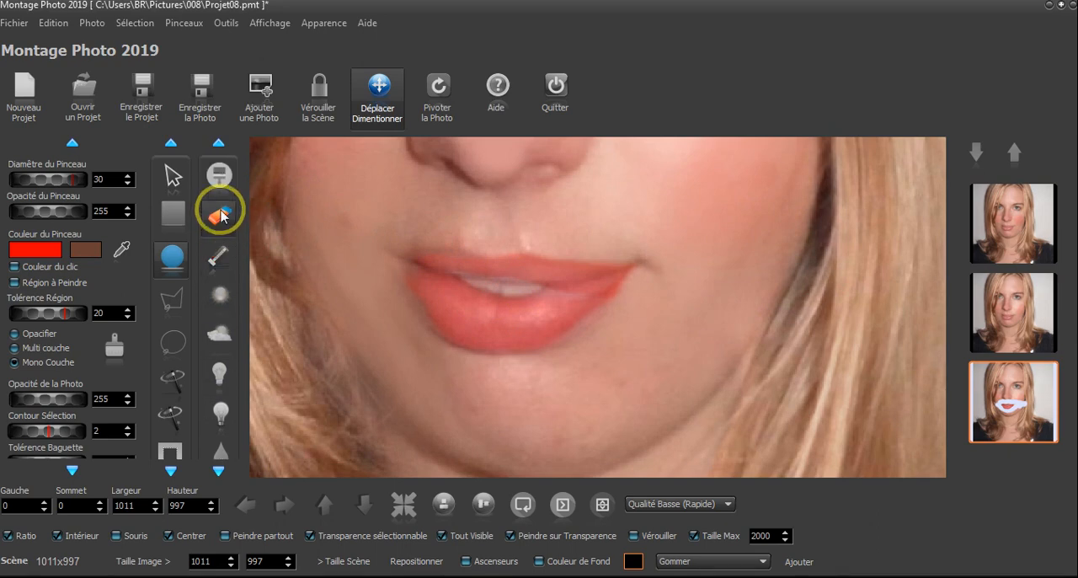
pyautogui.click(219, 257)
pyautogui.scroll(2, 413, 274)
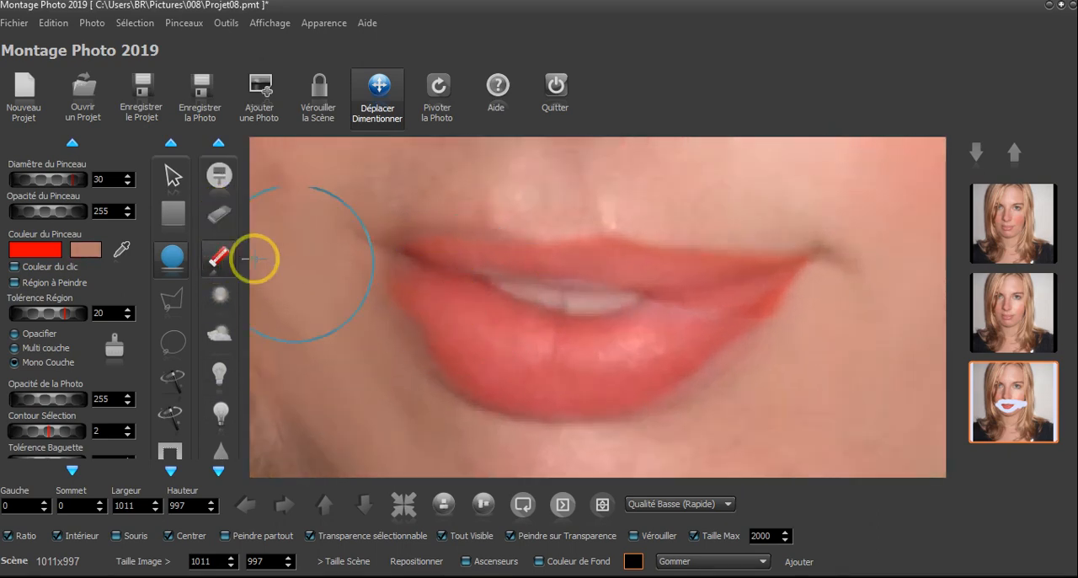
pyautogui.scroll(-1, 412, 276)
pyautogui.scroll(-20, 412, 276)
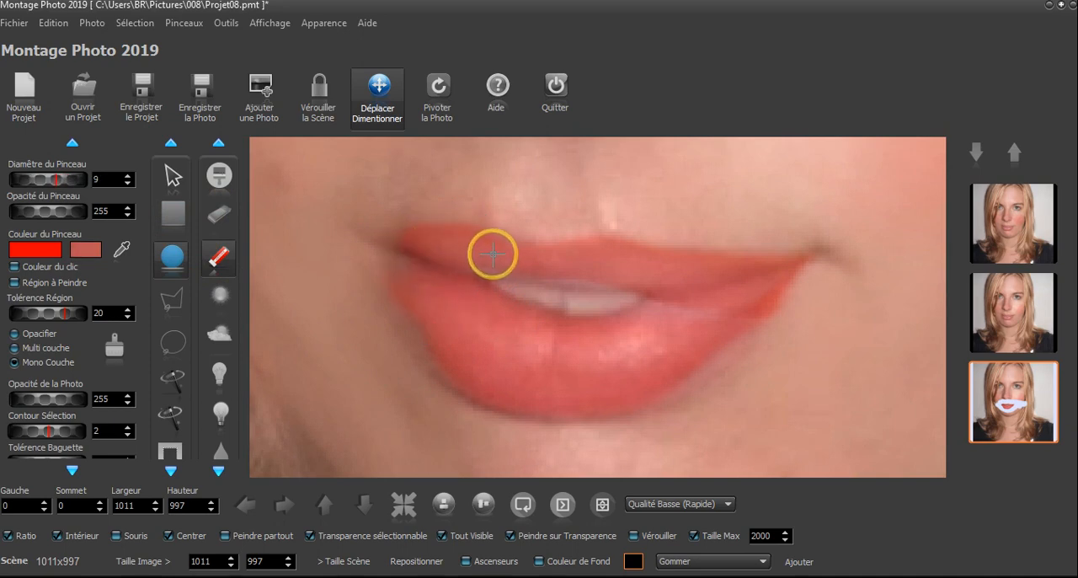
pyautogui.rightClick(439, 265)
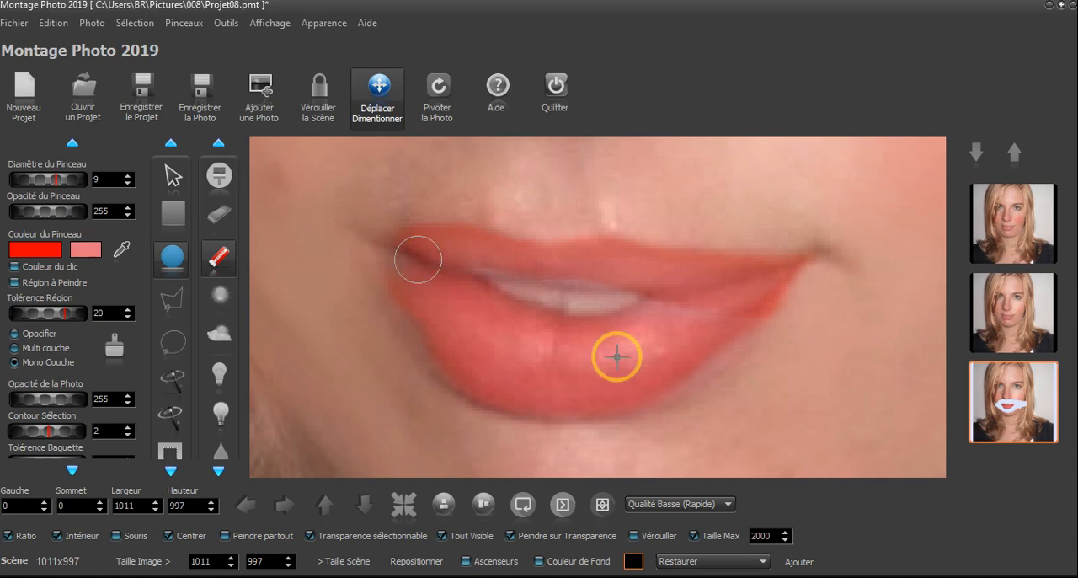
# Save the whole scene as a photo named 05 in the folder 008, and view 05.png before closing the photo viewer
pyautogui.scroll(-5, 578, 357)
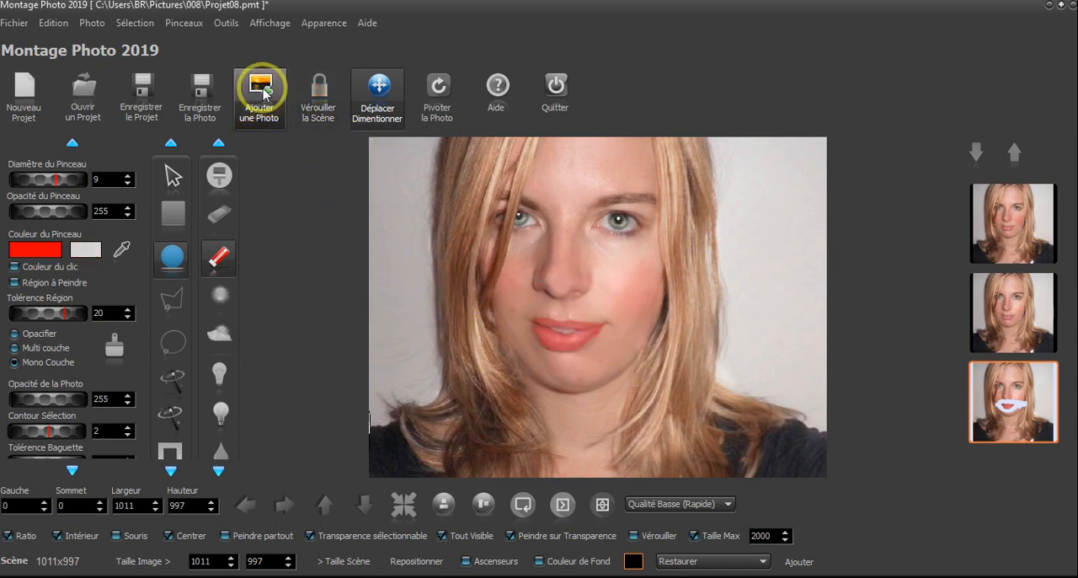
pyautogui.click(199, 95)
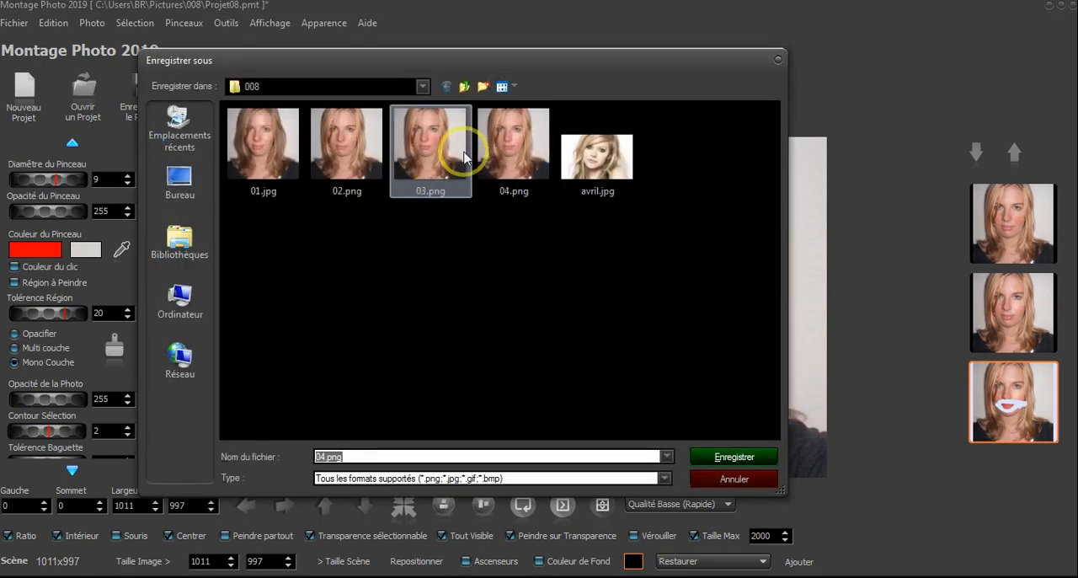
pyautogui.click(464, 157)
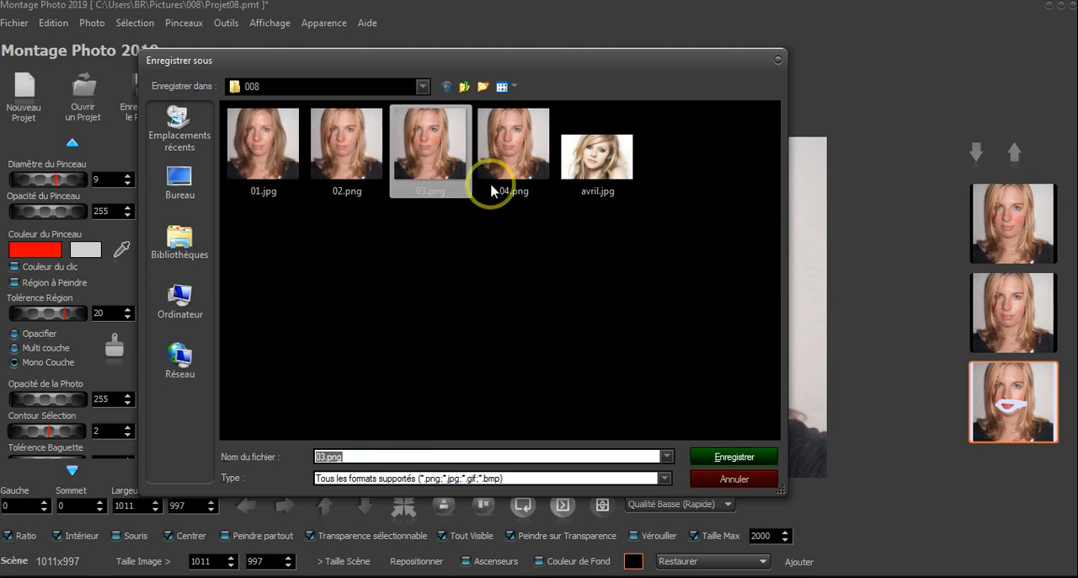
pyautogui.click(491, 186)
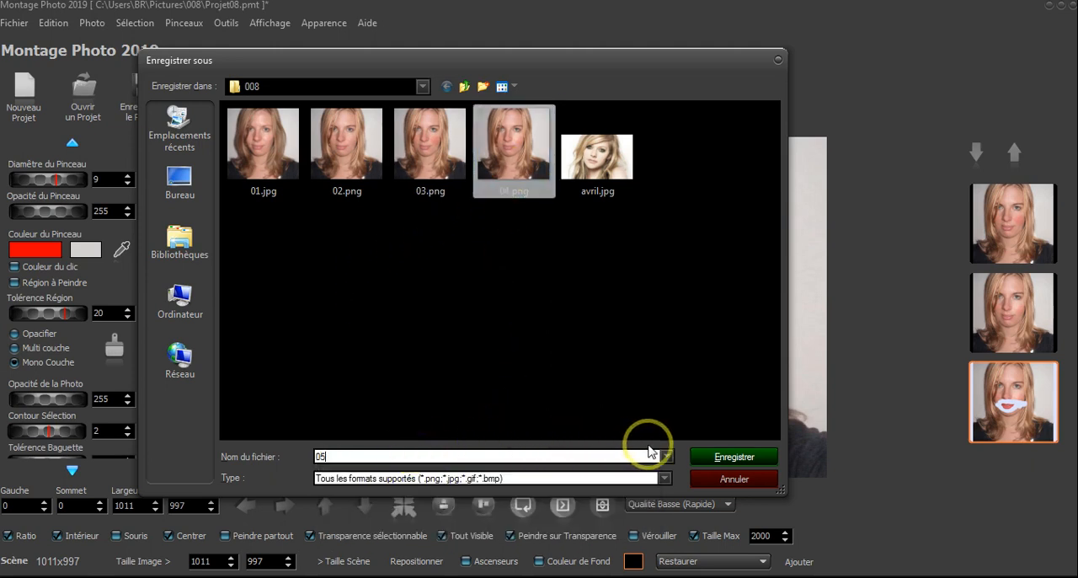
pyautogui.click(733, 456)
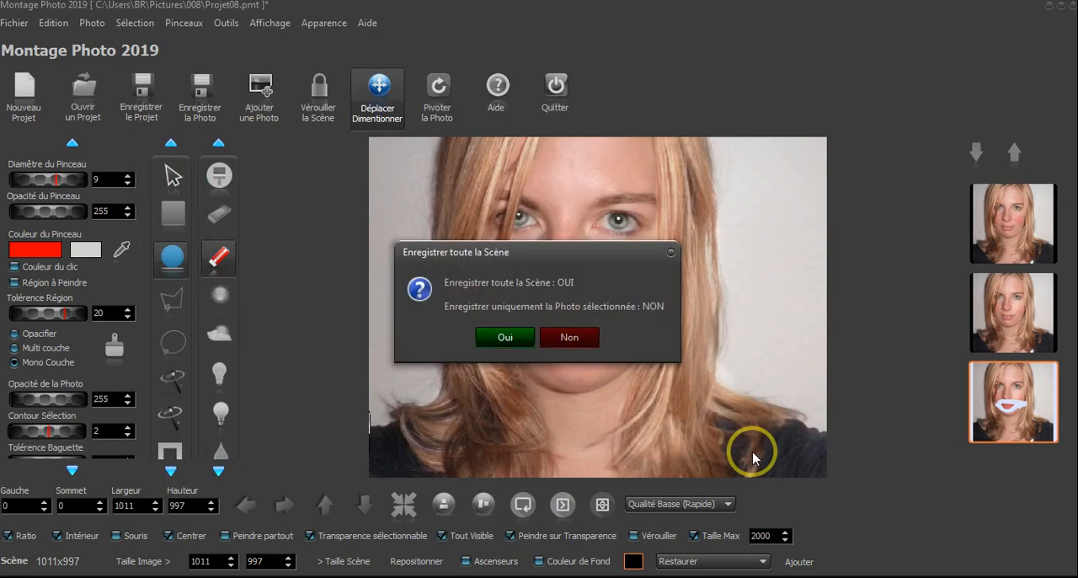
pyautogui.click(506, 338)
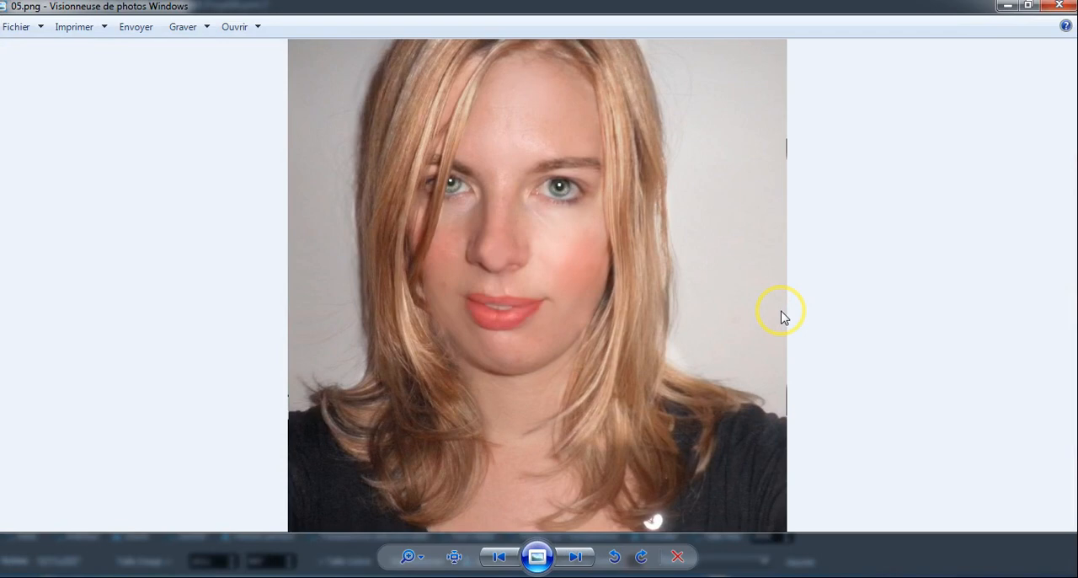
pyautogui.click(1061, 9)
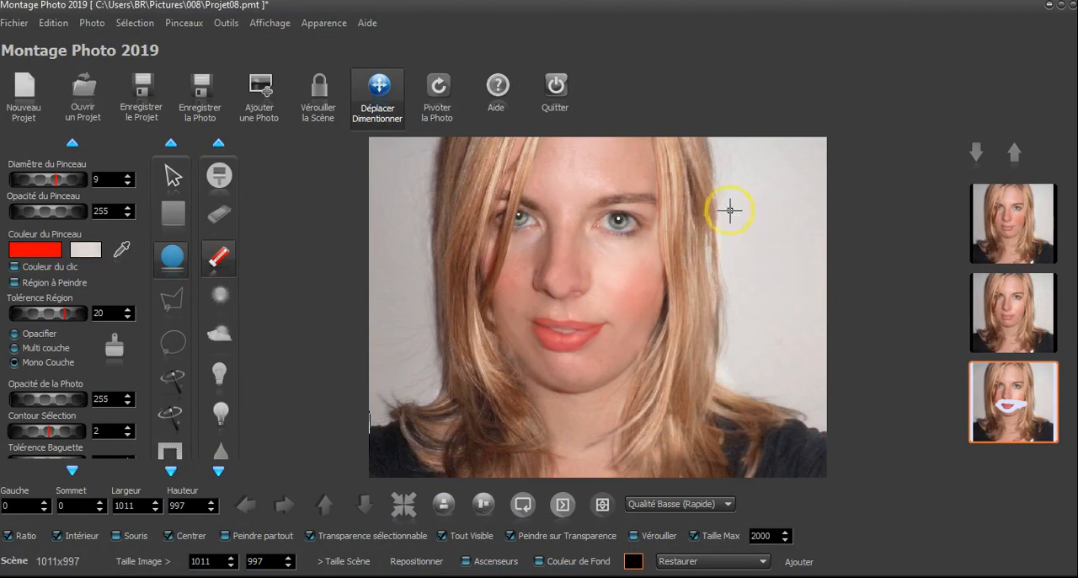